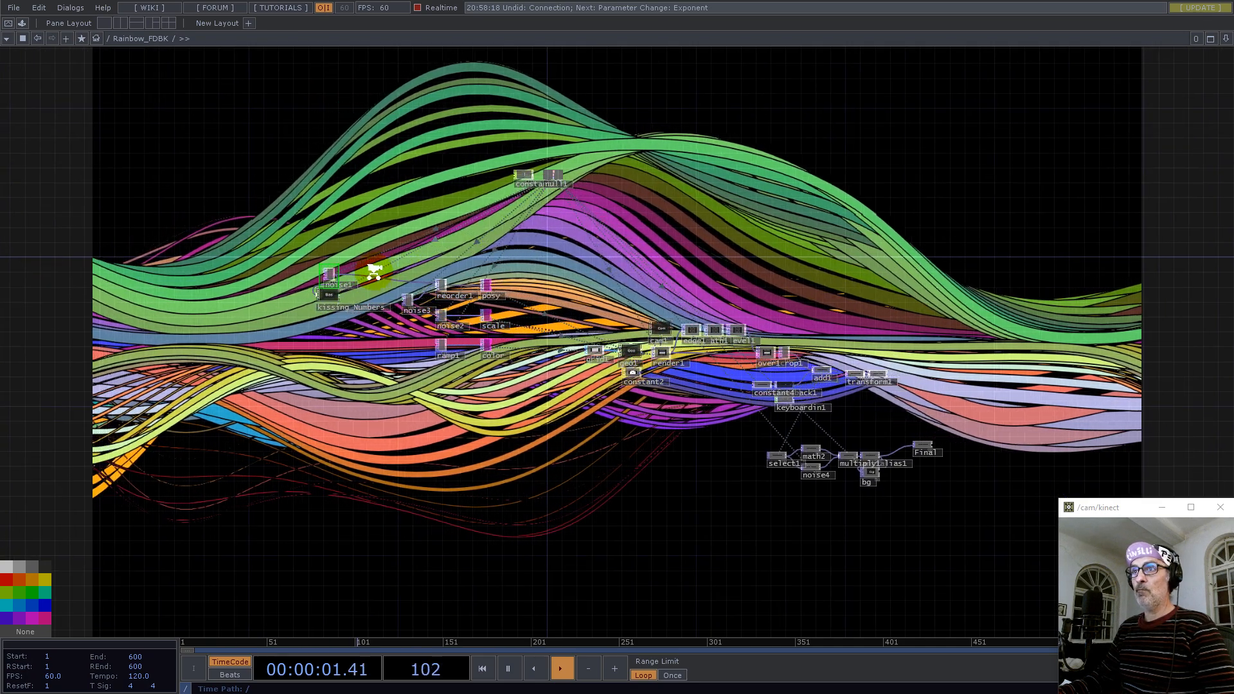
Examine the noise, reorder and null nodes in the finished Rainbow_FDBK network
scroll(373, 270, up, 5)
click(234, 358)
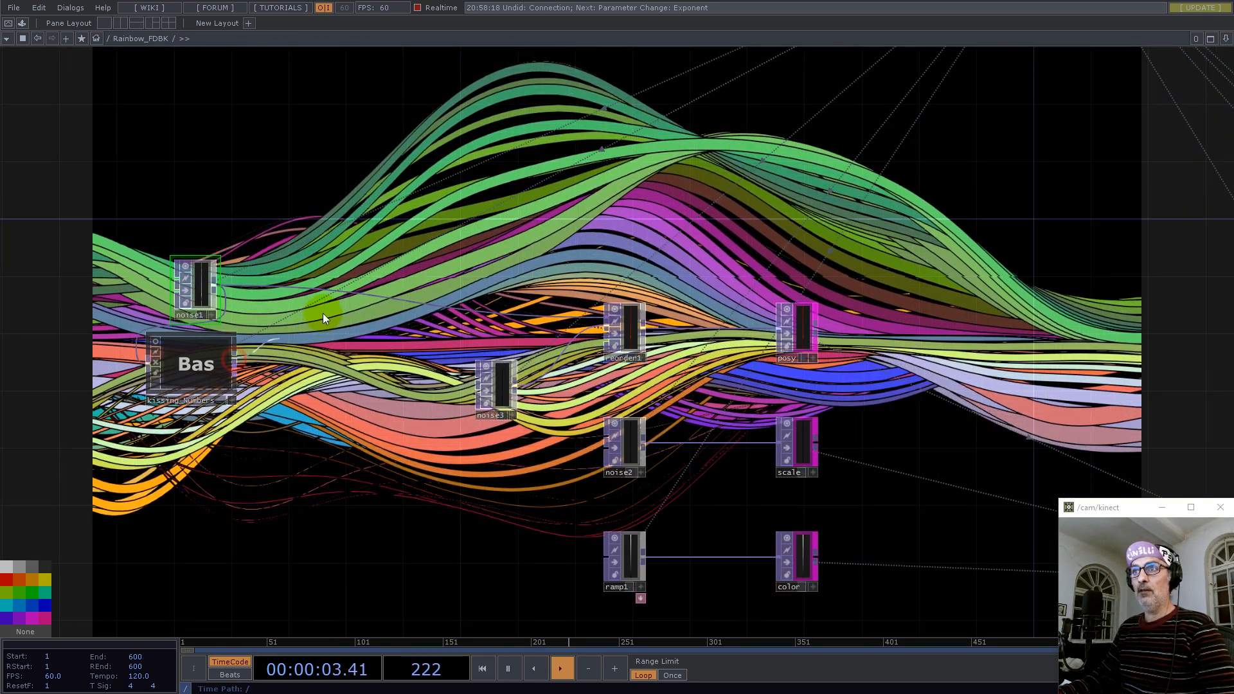
click(346, 290)
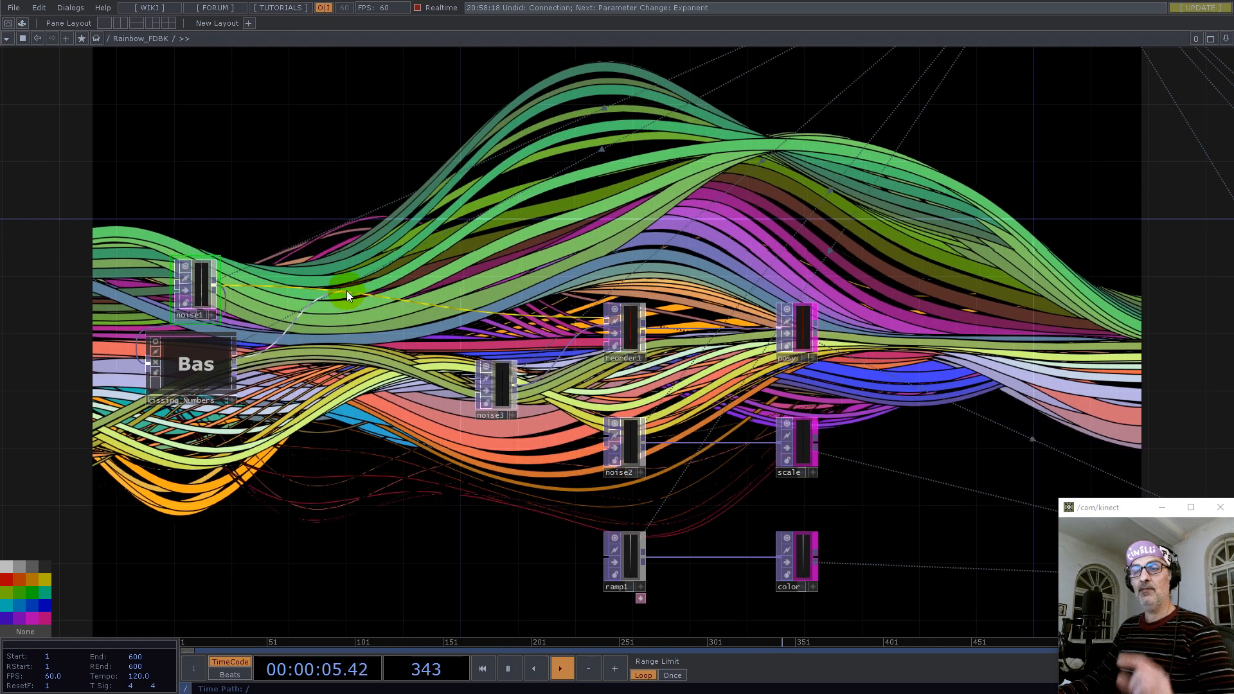
click(233, 370)
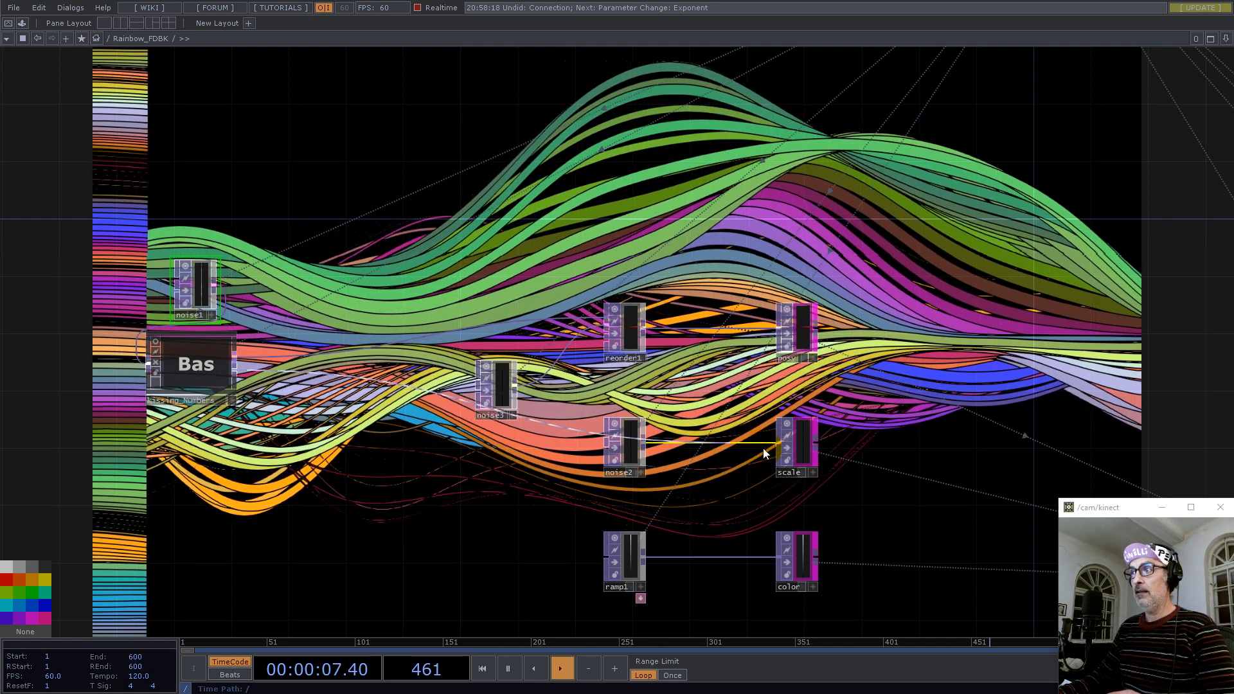
drag(458, 173, 972, 301)
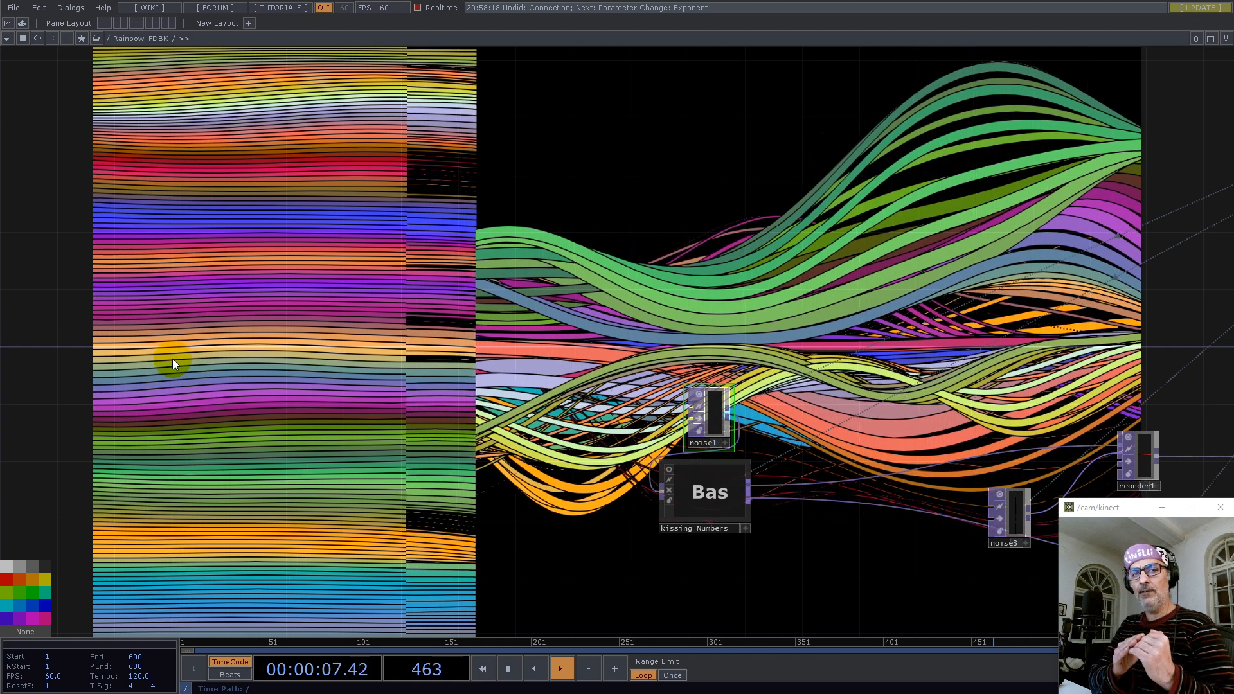
Leave the Rainbow_FDBK network and enter the project1 container
scroll(201, 276, down, 7)
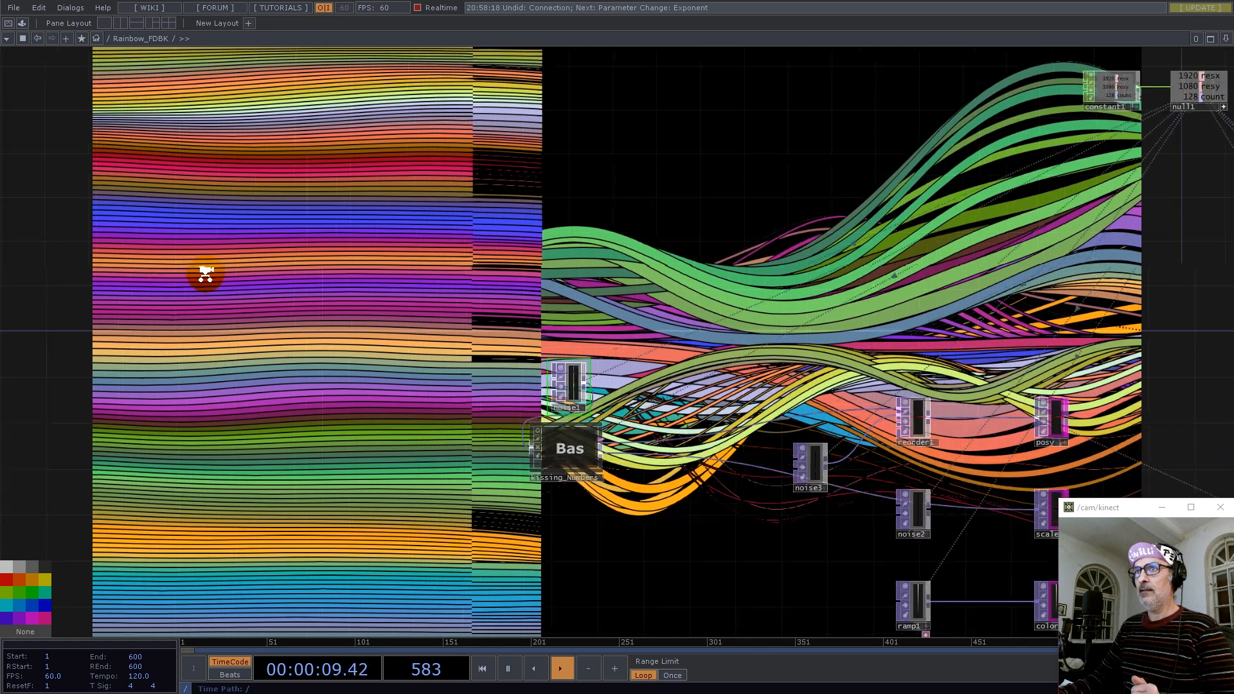
scroll(355, 315, down, 10)
scroll(446, 338, down, 4)
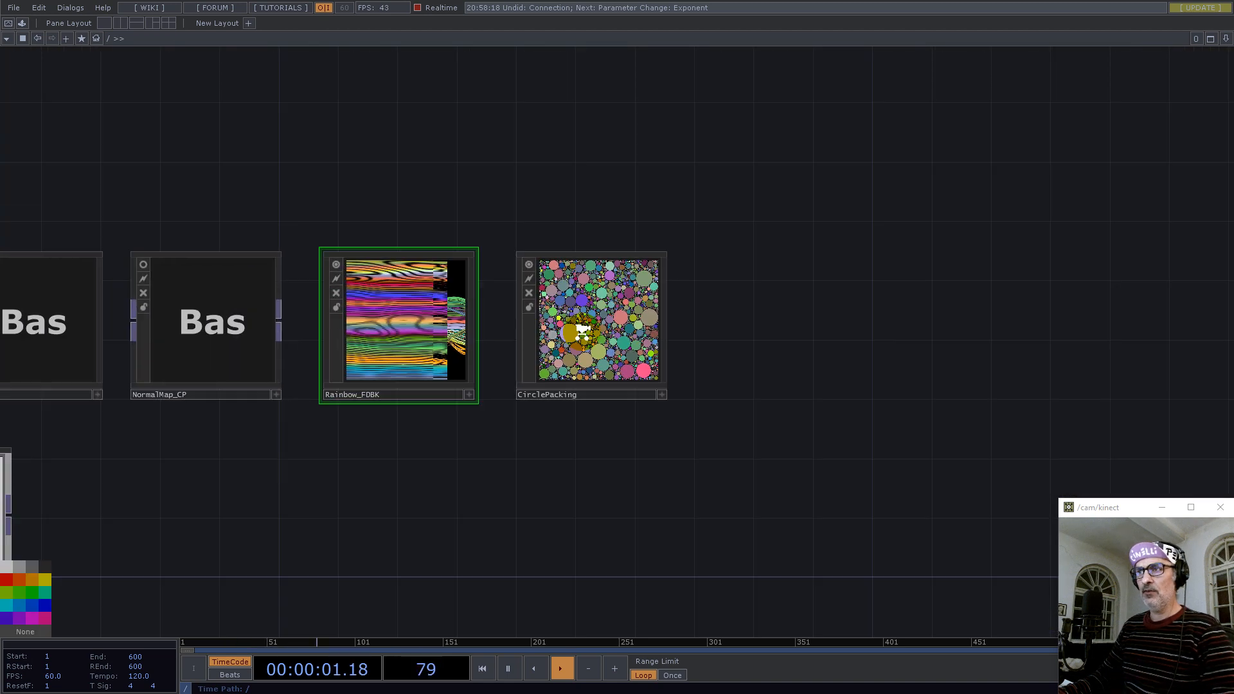
scroll(578, 333, down, 4)
double_click(239, 418)
Delete all the default operators in project1 to leave an empty network
drag(466, 383, 518, 402)
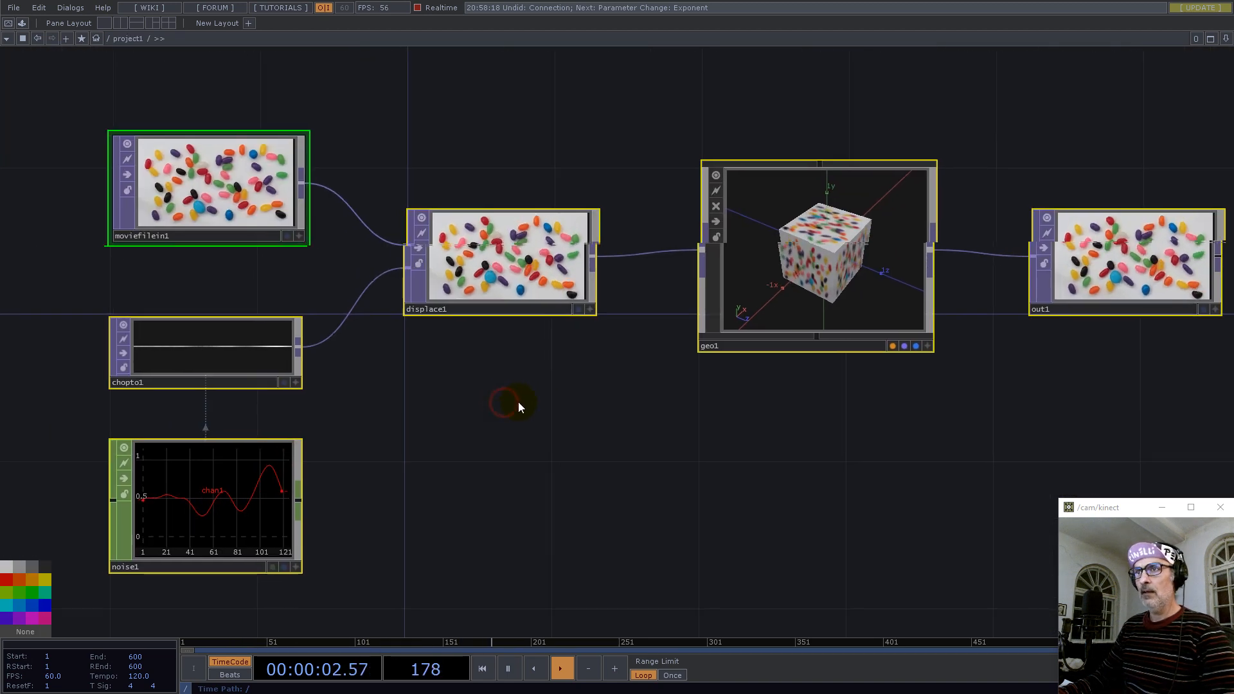
right_click(512, 394)
scroll(512, 394, down, 5)
right_drag(810, 501, 371, 239)
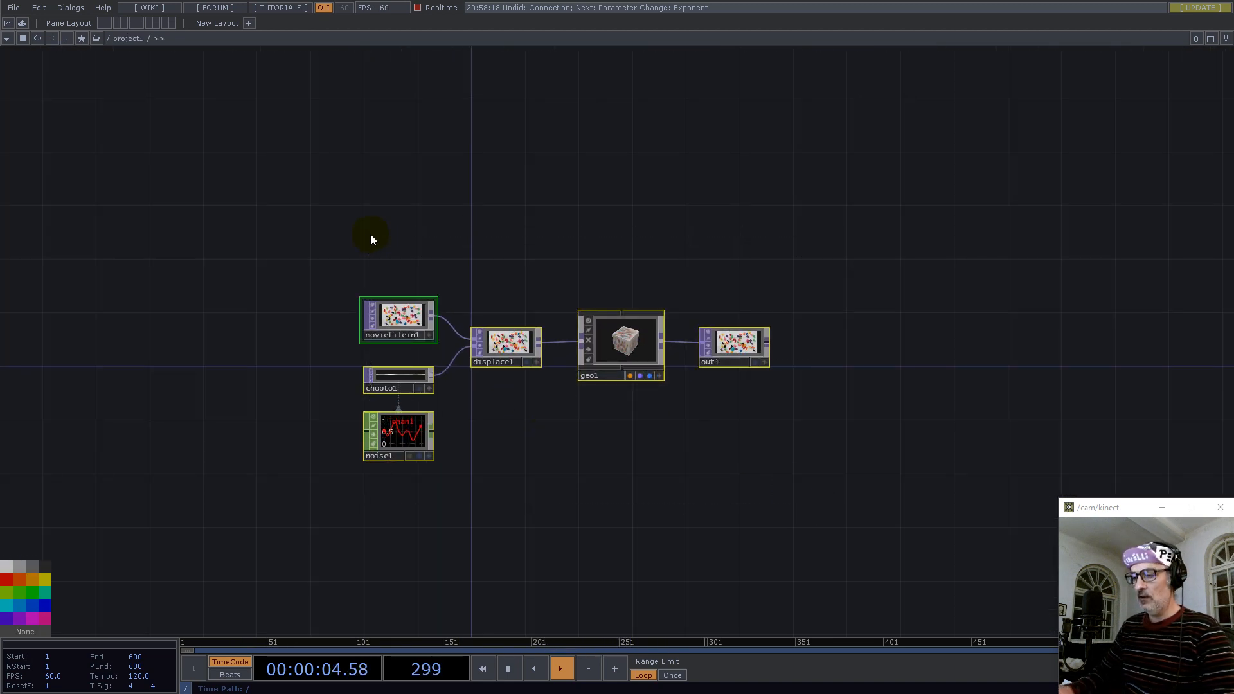
key(Delete)
Add a Constant CHOP to the empty project1 network
key(Tab)
text(con)
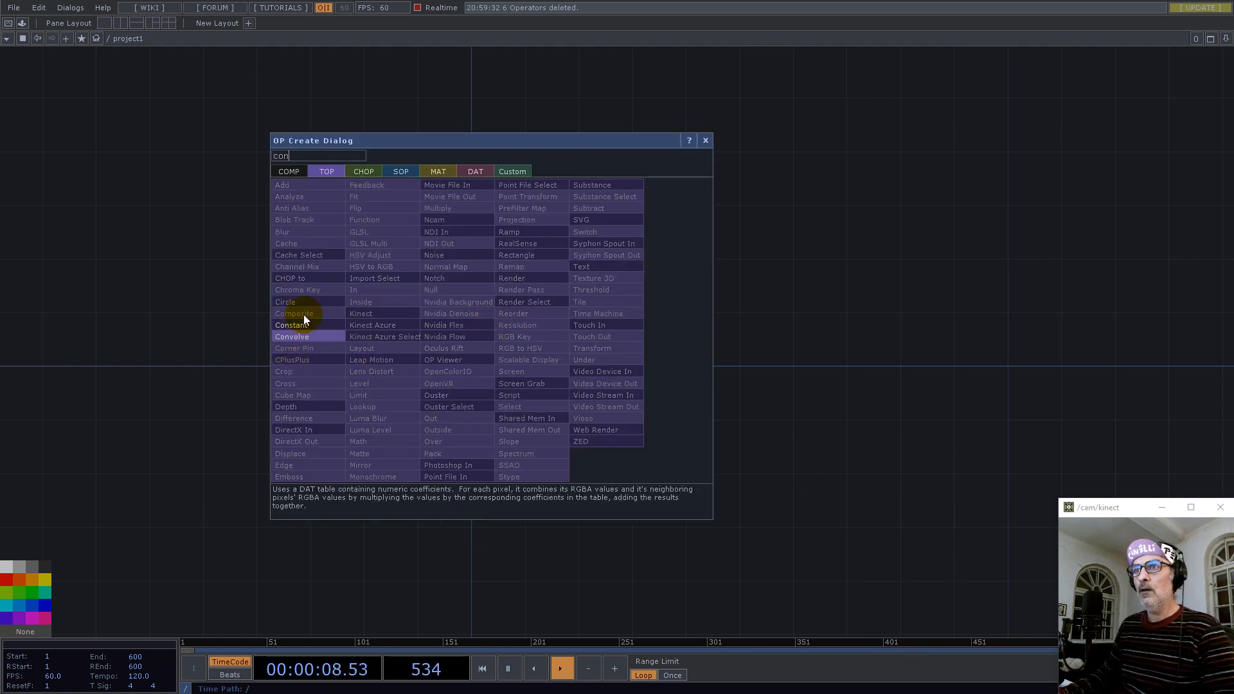
click(363, 171)
click(378, 232)
click(505, 339)
Name the Constant CHOP's first channel resx and set its value to 1280
key(p)
click(1079, 110)
text(resx)
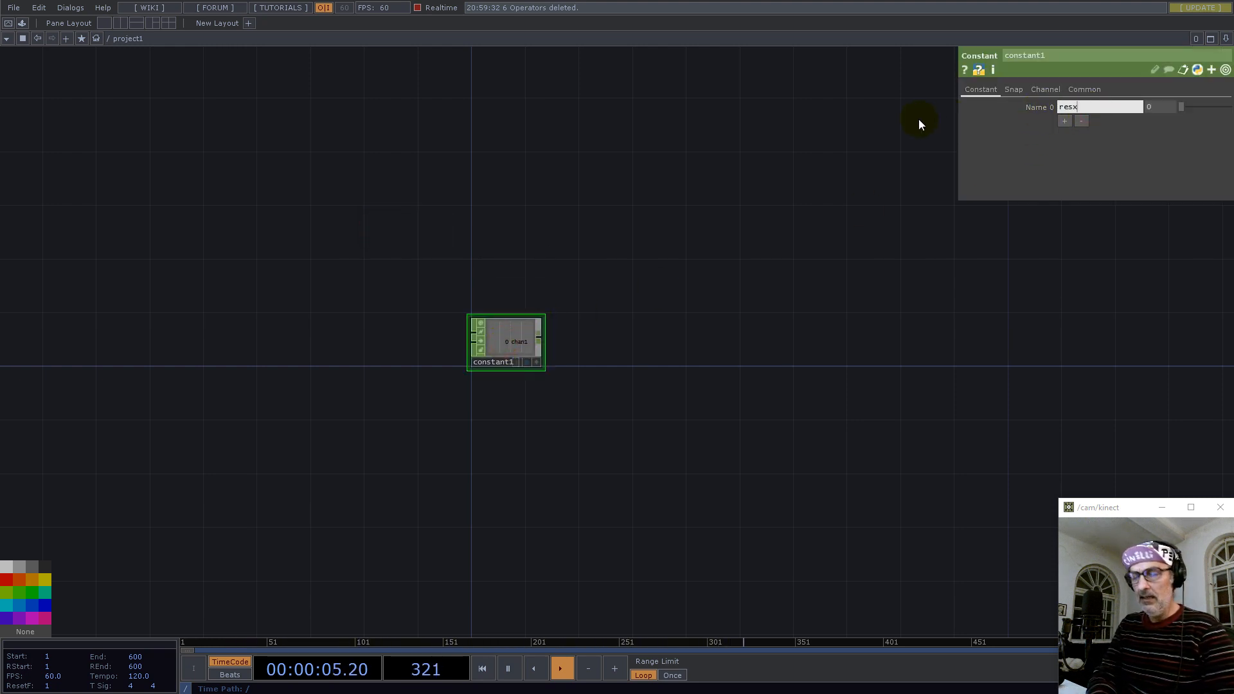
key(Return)
text(1280)
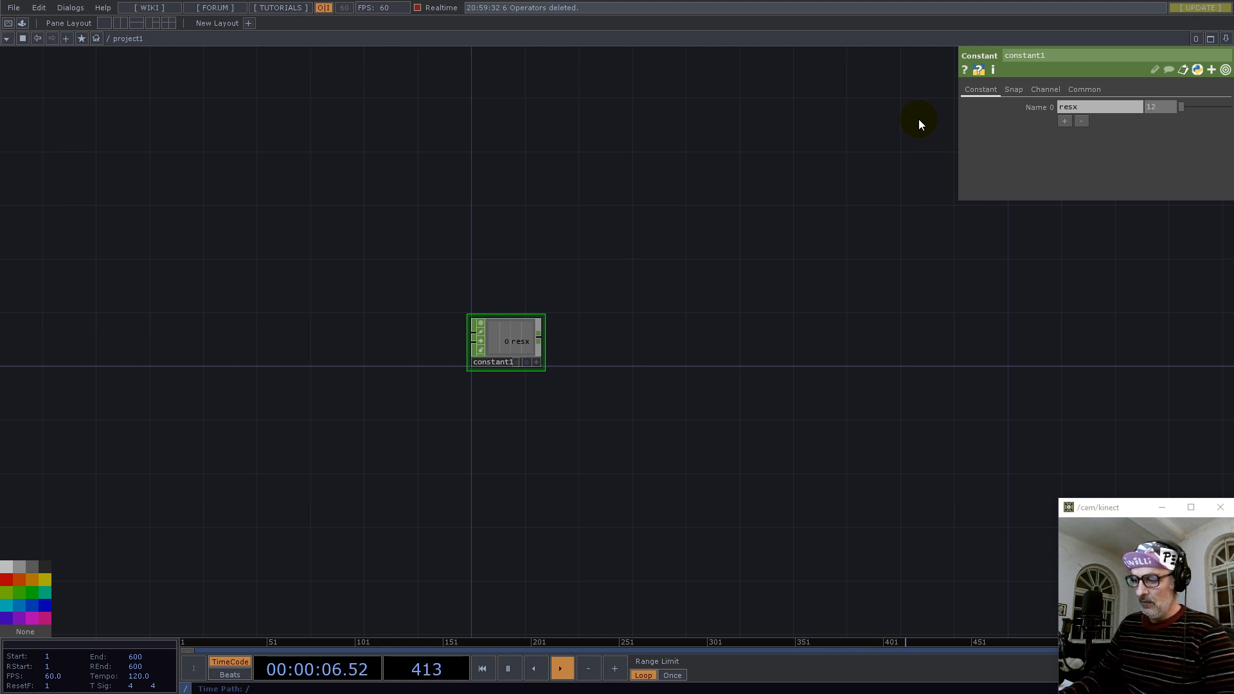
Add a second channel to the Constant CHOP named resy with the value 720
click(1061, 121)
click(1075, 120)
text(resy)
key(Tab)
text(720)
Add a third channel to the Constant CHOP named count with the value 64
click(1065, 136)
click(1074, 136)
text(count)
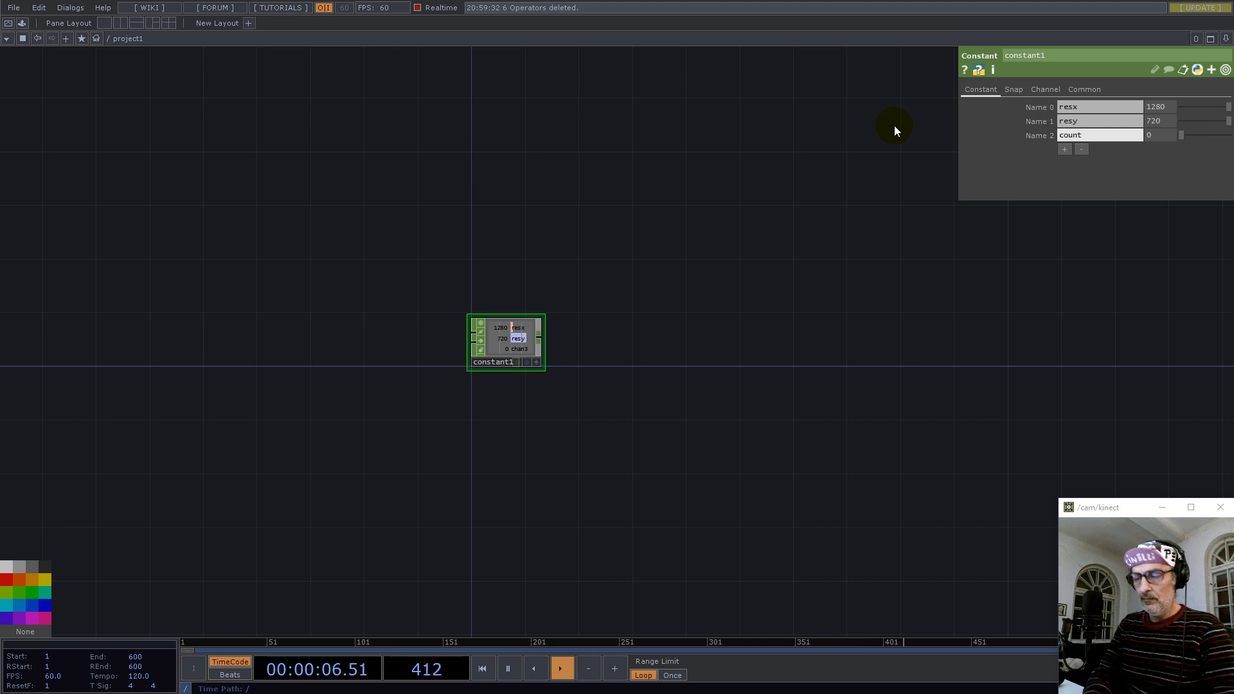
drag(1155, 133, 1085, 138)
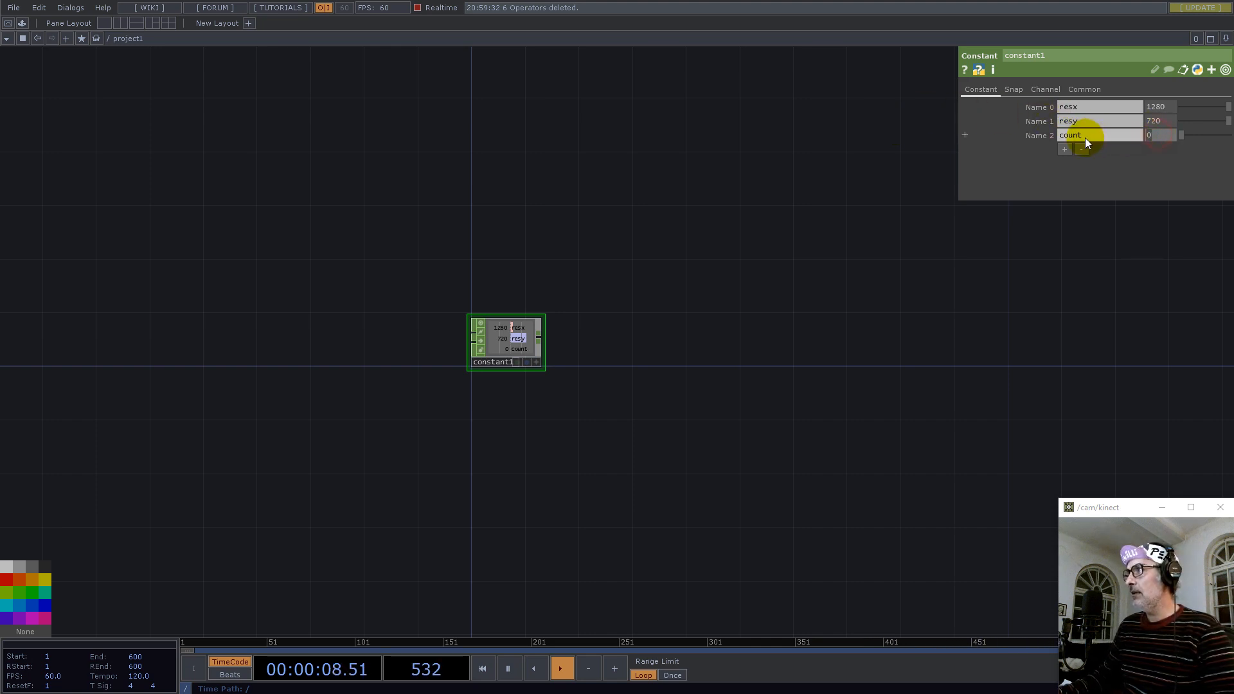
text(64)
key(Return)
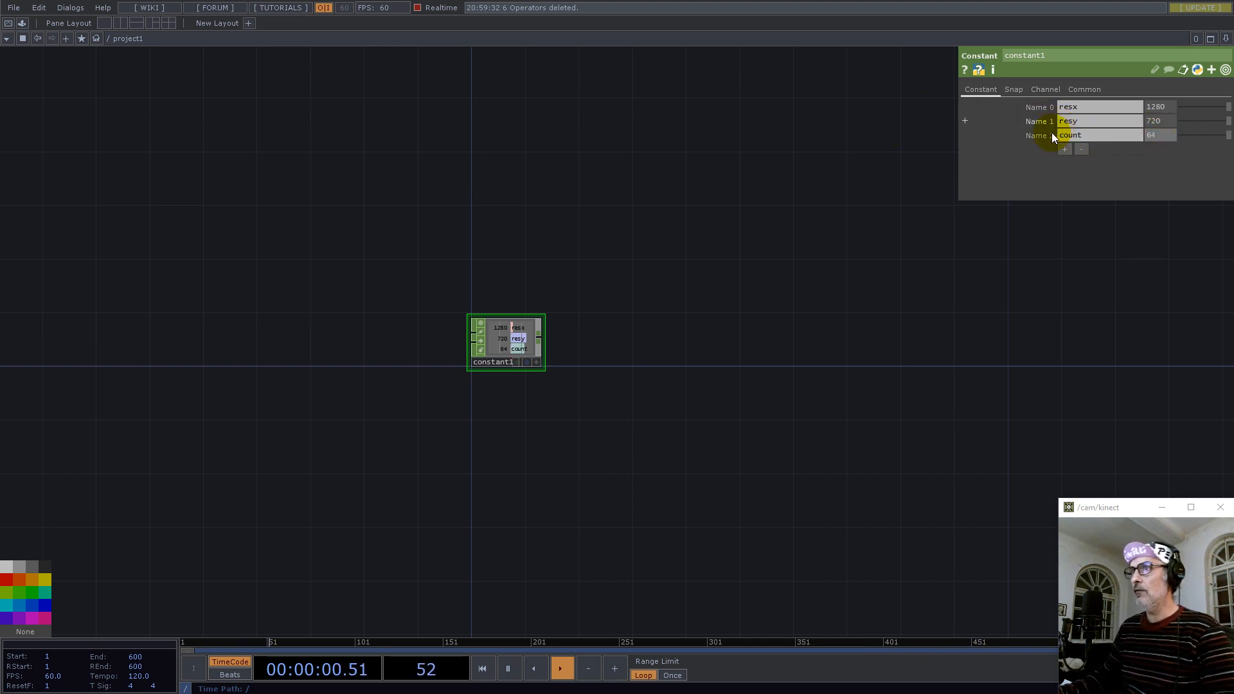
Append a Null CHOP to the output of the Constant CHOP
middle_click(534, 334)
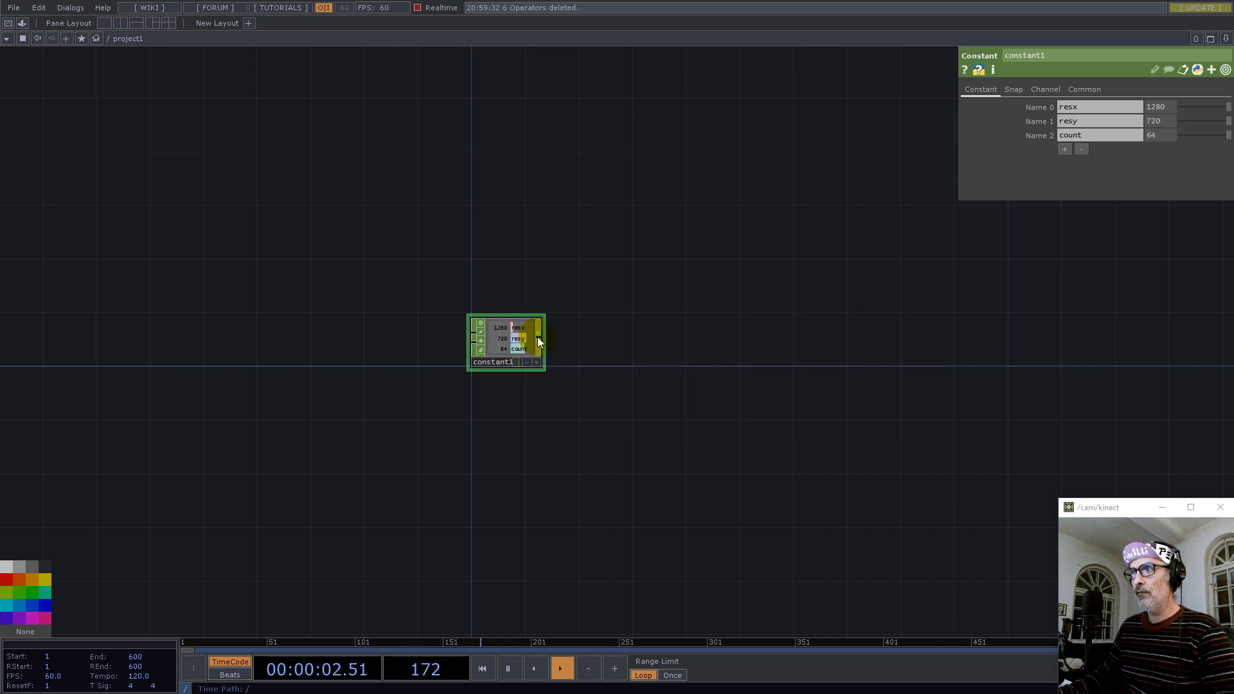
key(Tab)
text(null)
key(Return)
click(641, 335)
scroll(546, 431, up, 3)
Add a Noise TOP below the Null CHOP
key(Tab)
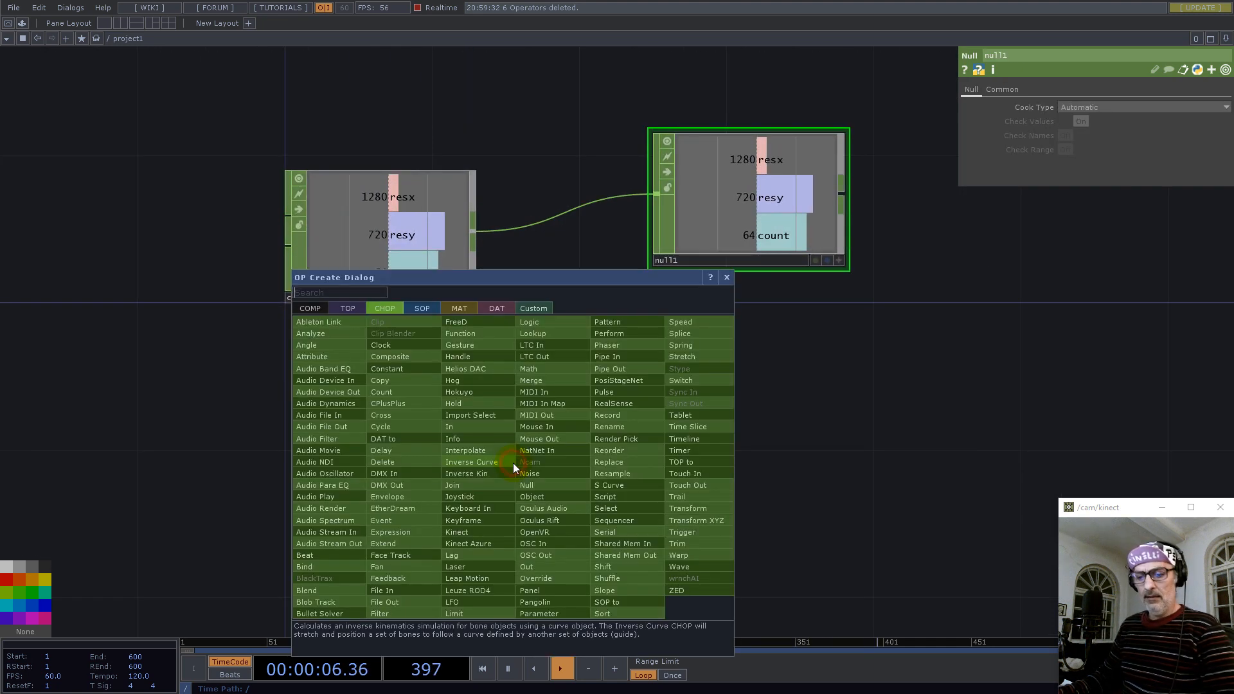
text(noi)
click(354, 311)
click(482, 393)
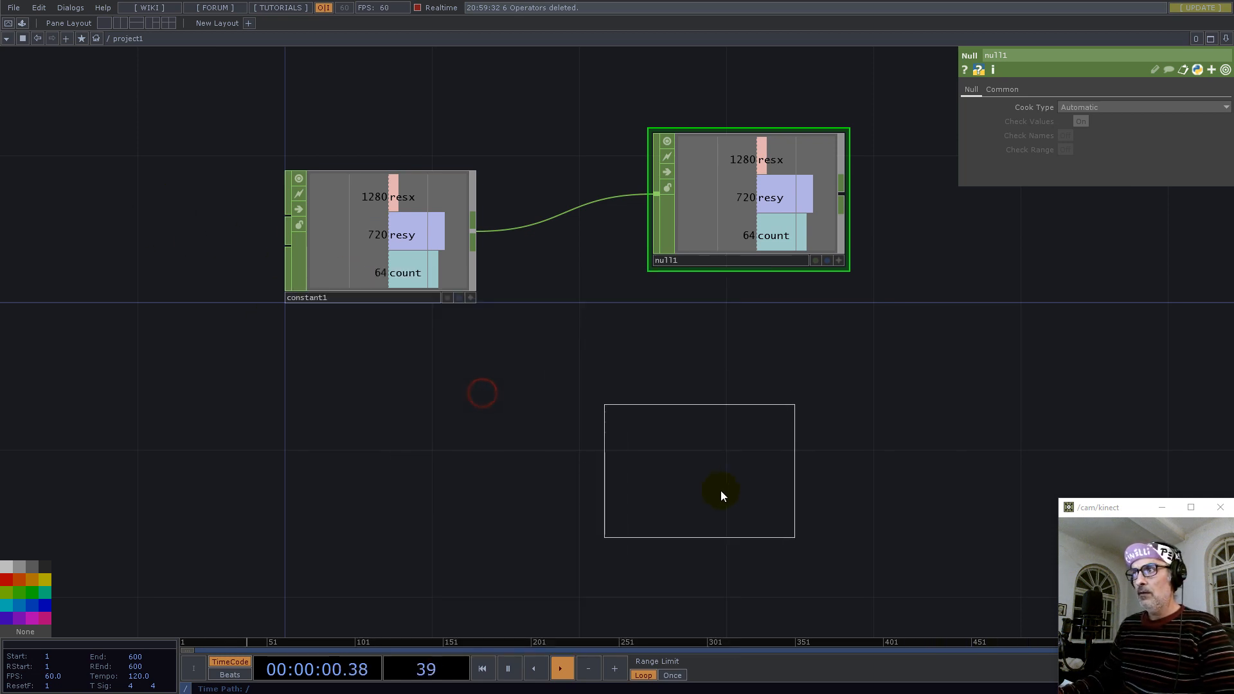
click(731, 489)
drag(905, 395, 719, 348)
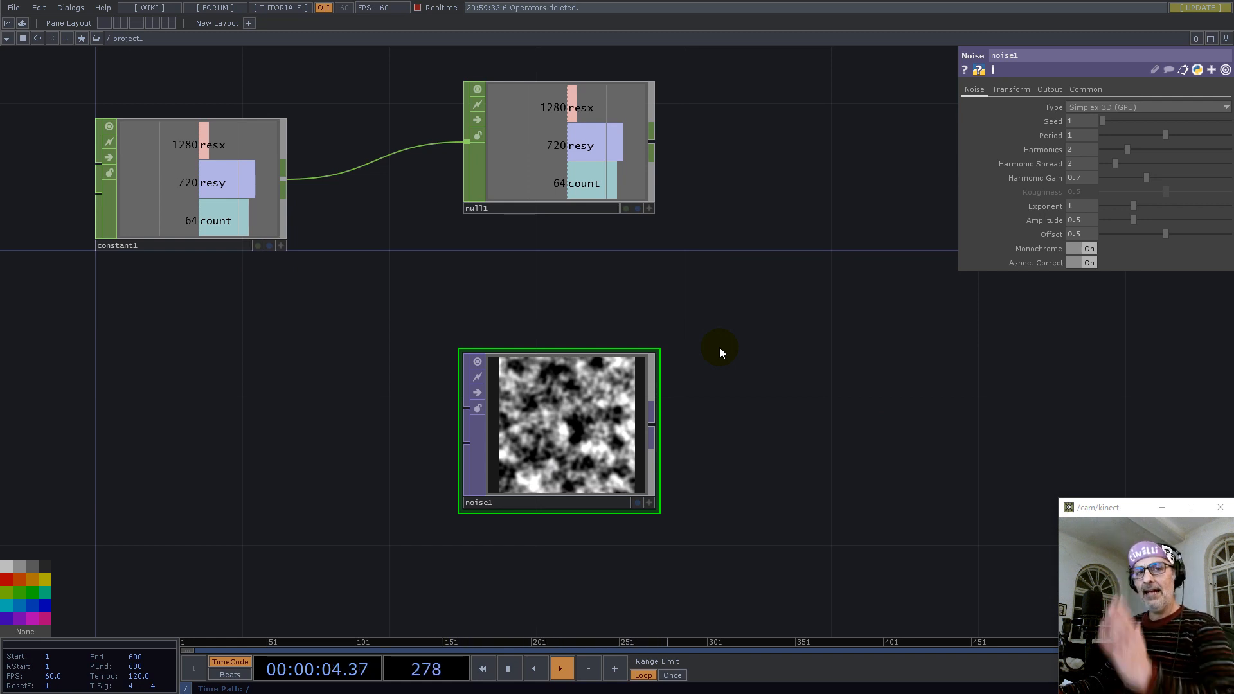
Set the Noise TOP's resolution to a width of 1 and a height driven by null1's count channel
click(558, 440)
click(648, 208)
drag(587, 193, 1157, 121)
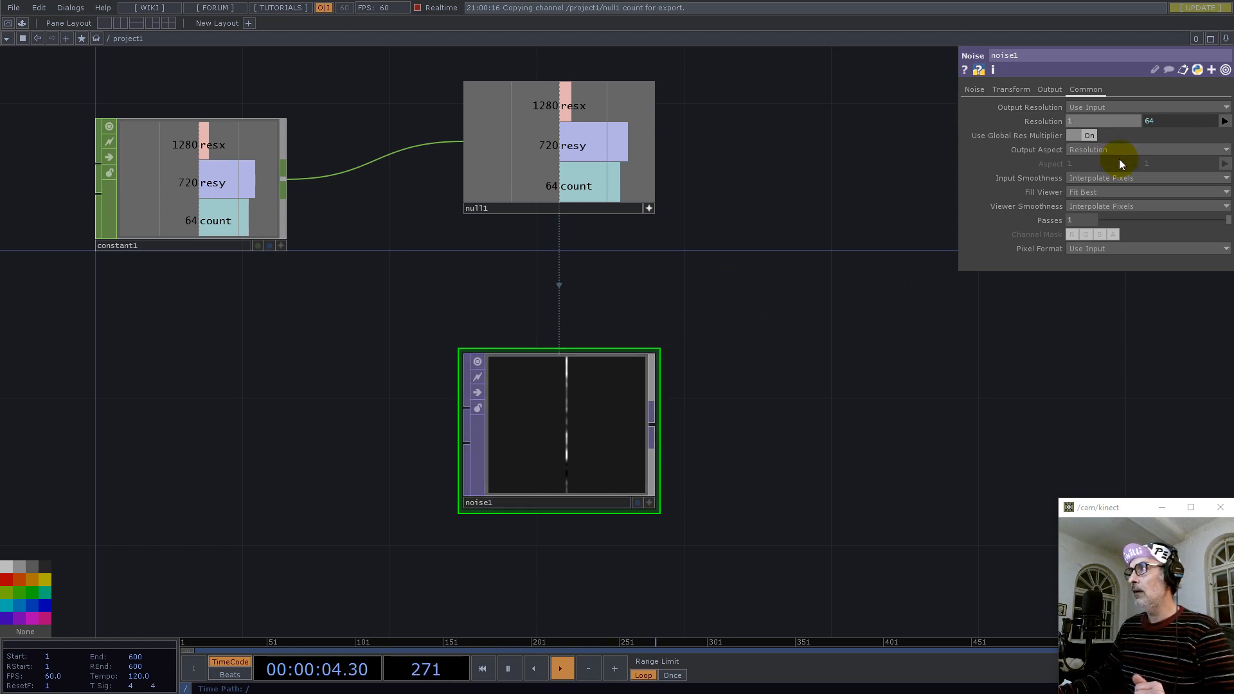
Set the Noise TOP's input and viewer smoothness to Nearest Pixel and its pixel format to 32-bit float (Mono)
click(1085, 178)
click(1086, 191)
click(1086, 207)
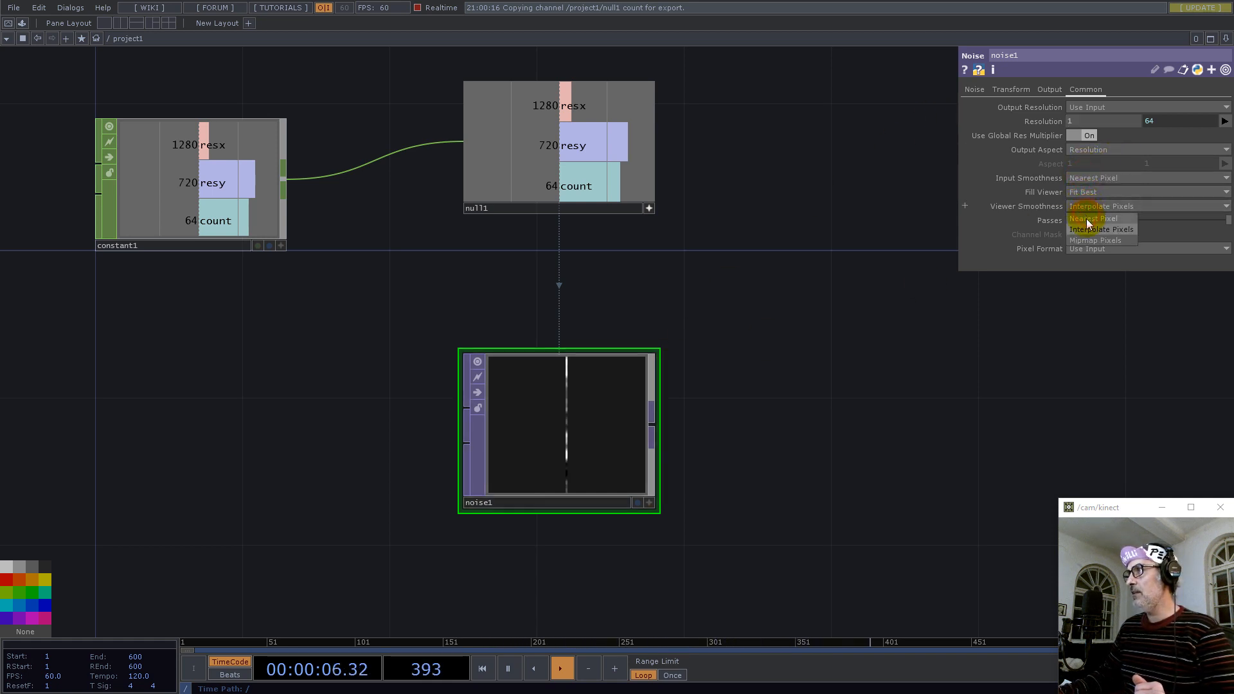
click(1089, 219)
click(1092, 249)
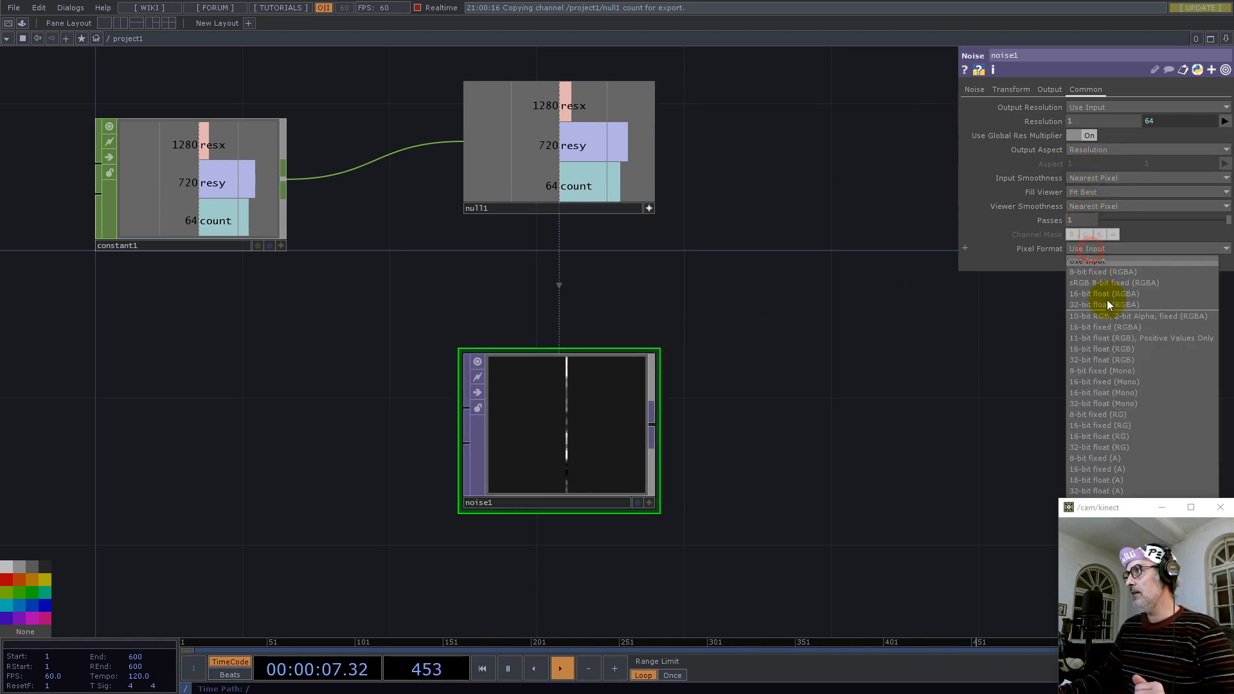
click(1127, 405)
Append a Null TOP to the output of the Noise TOP
click(656, 353)
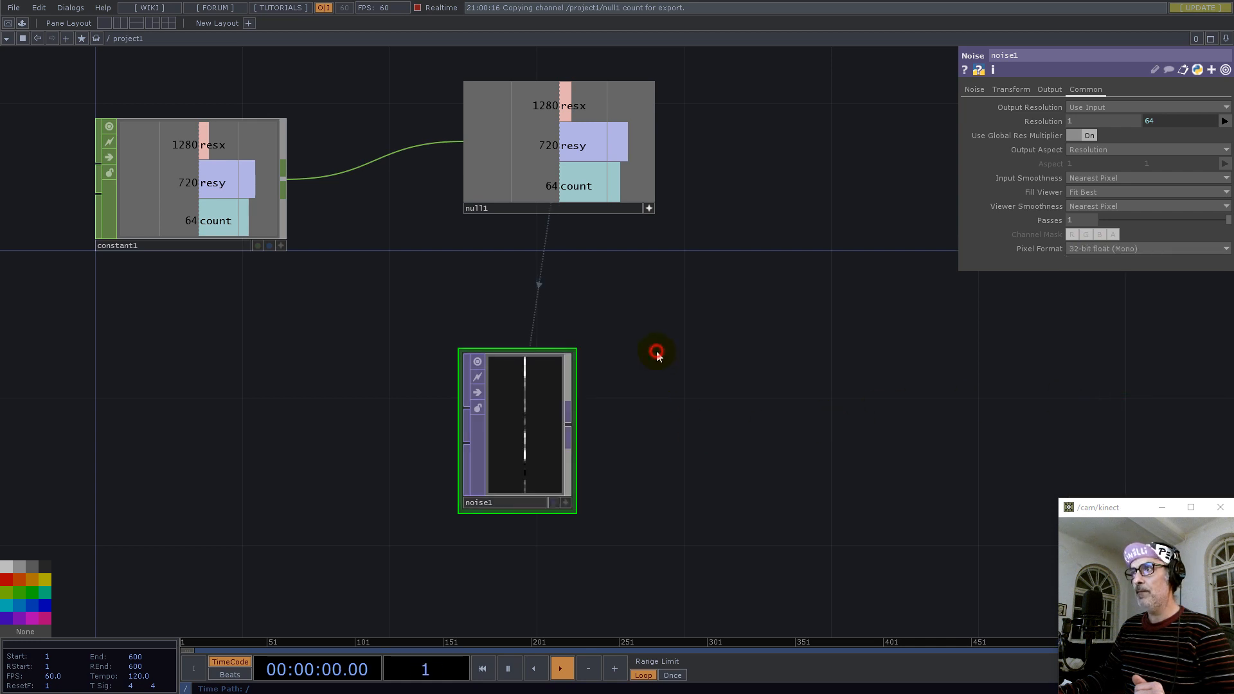
right_click(573, 422)
text(nu)
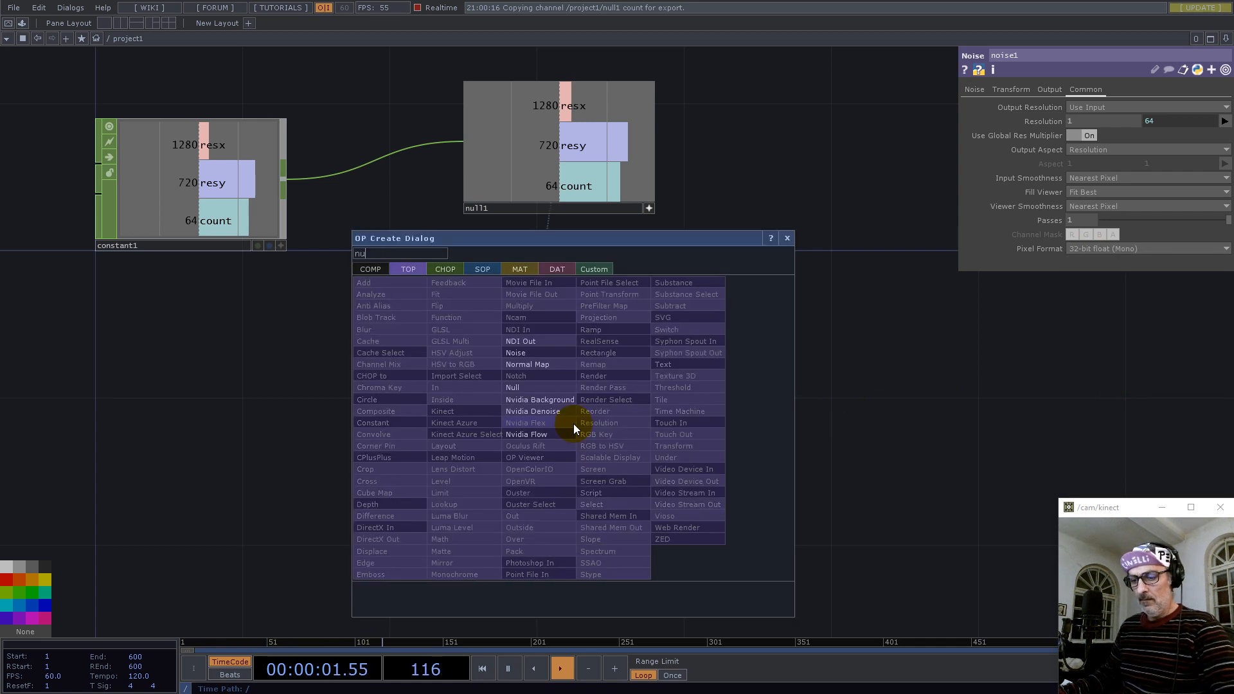
click(518, 388)
click(1106, 403)
drag(878, 514, 575, 501)
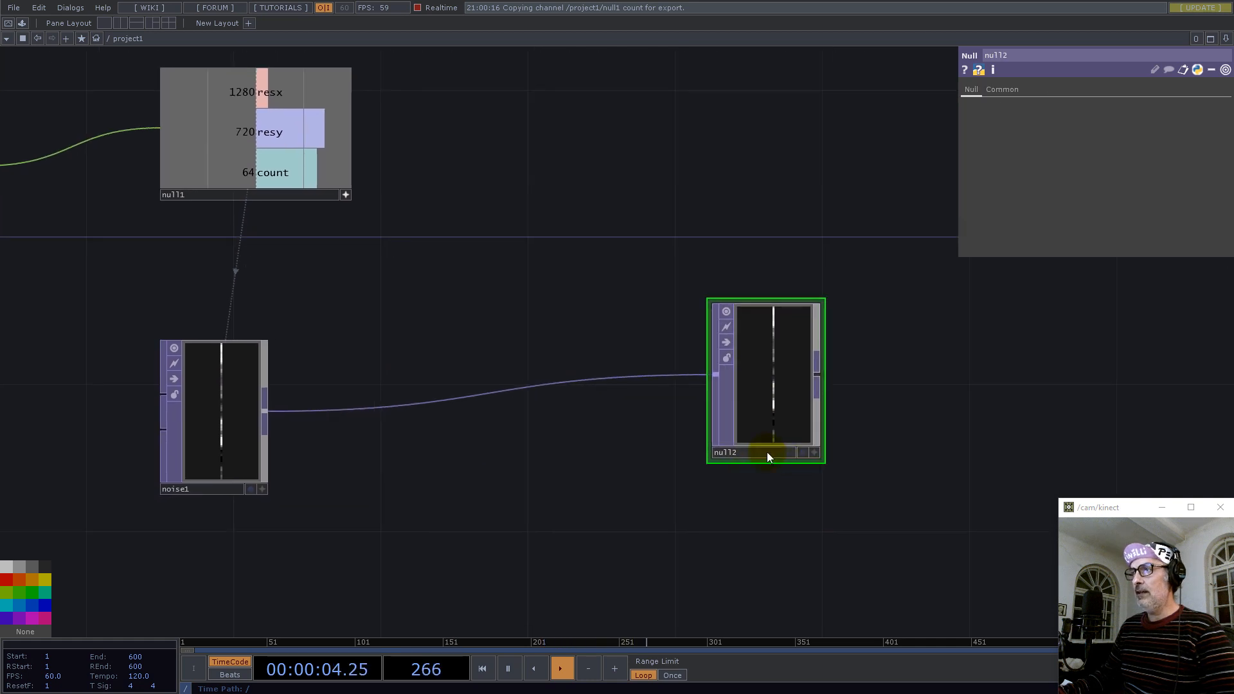
Rename the Null TOP as pos and colour its node magenta
click(739, 453)
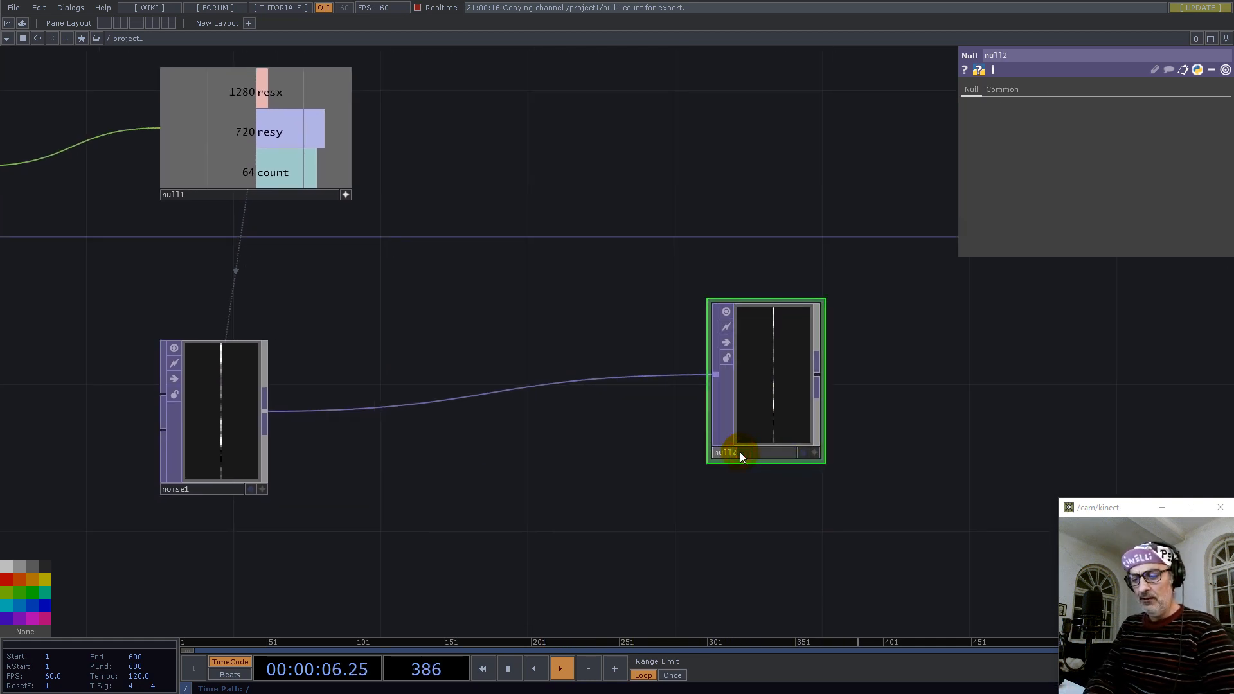
text(pos)
key(Return)
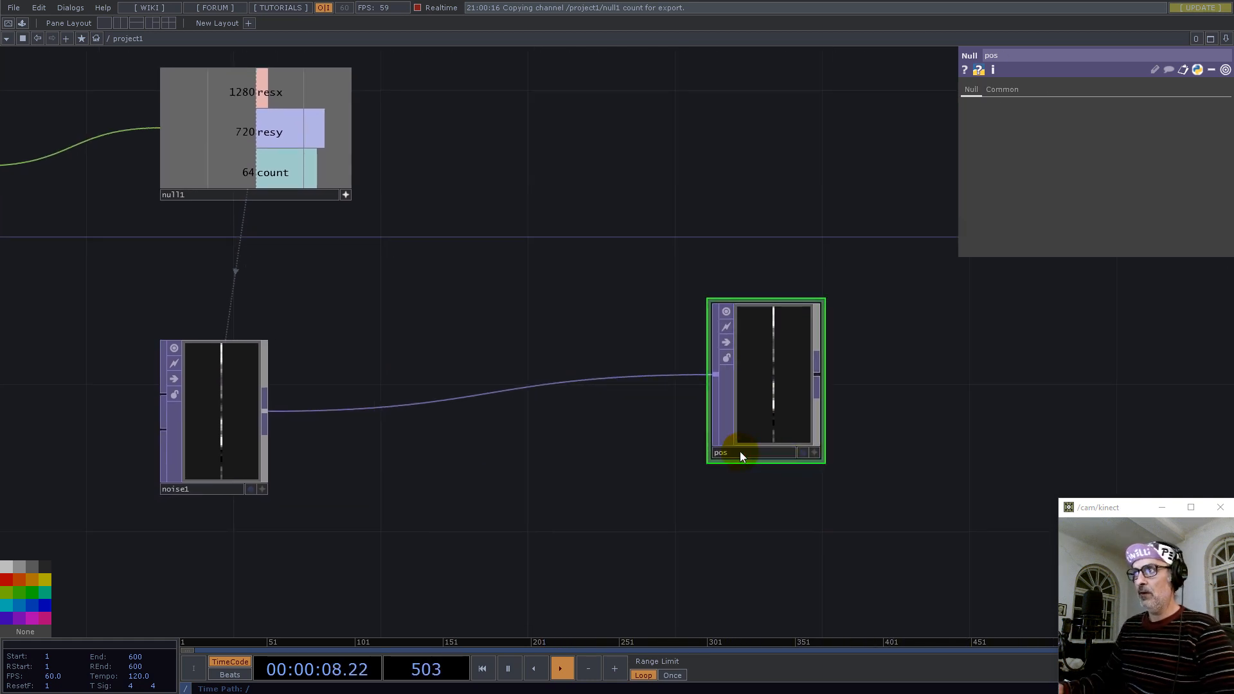
click(29, 620)
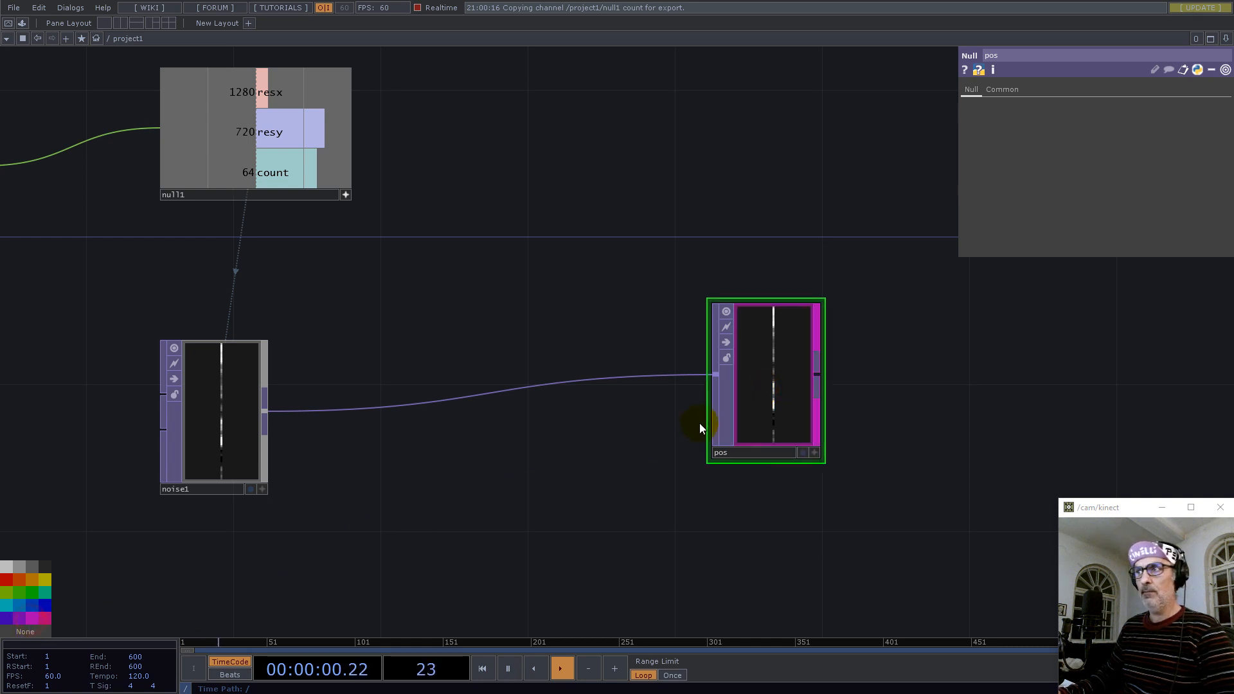
Move pos further from noise1 and insert a Reorder TOP on the wire between them
drag(780, 389, 1002, 361)
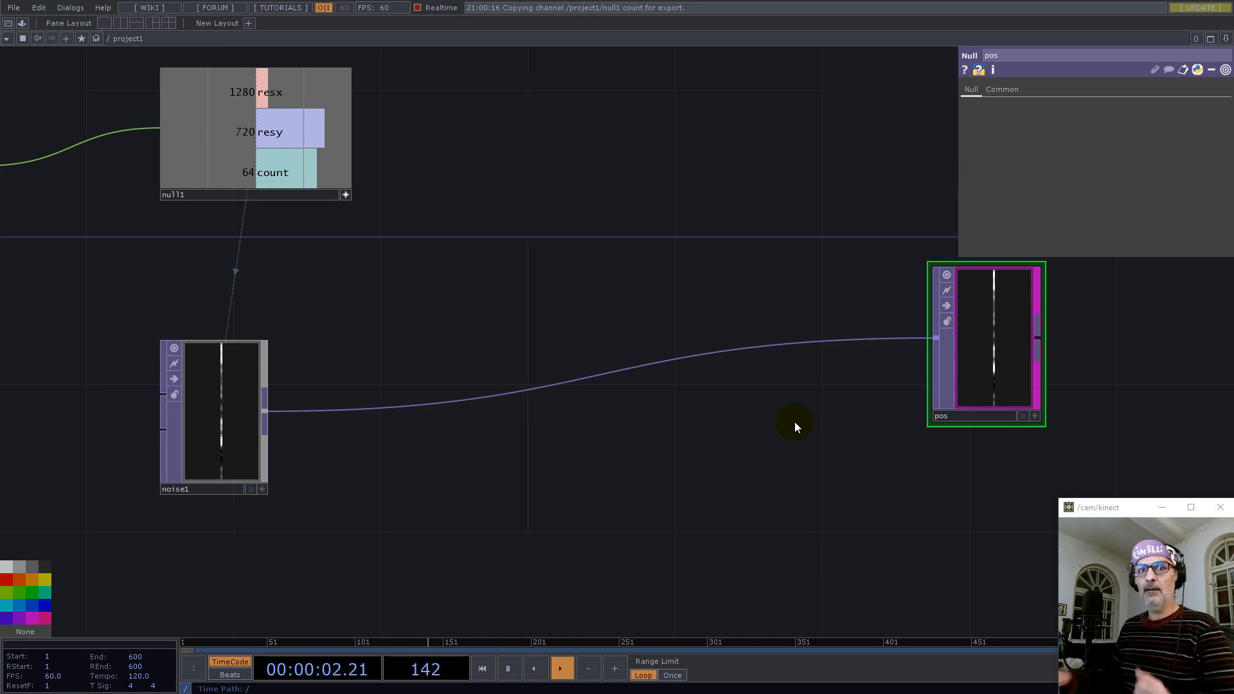
right_click(504, 393)
click(532, 382)
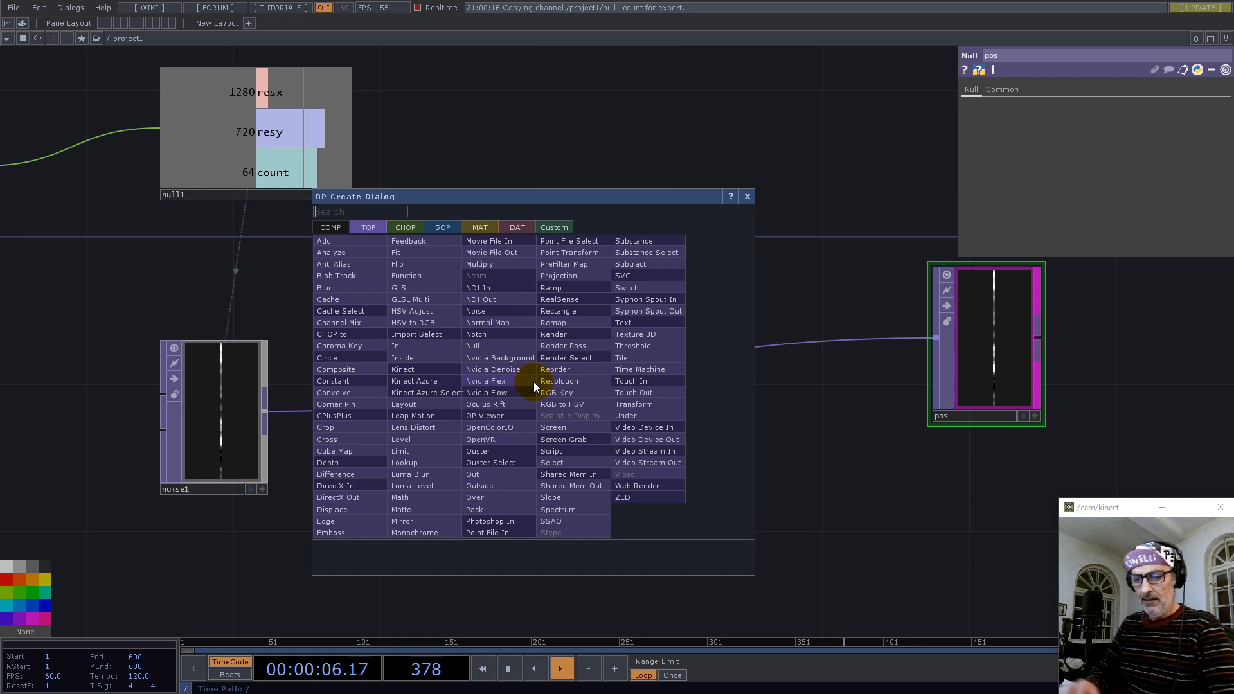
click(547, 383)
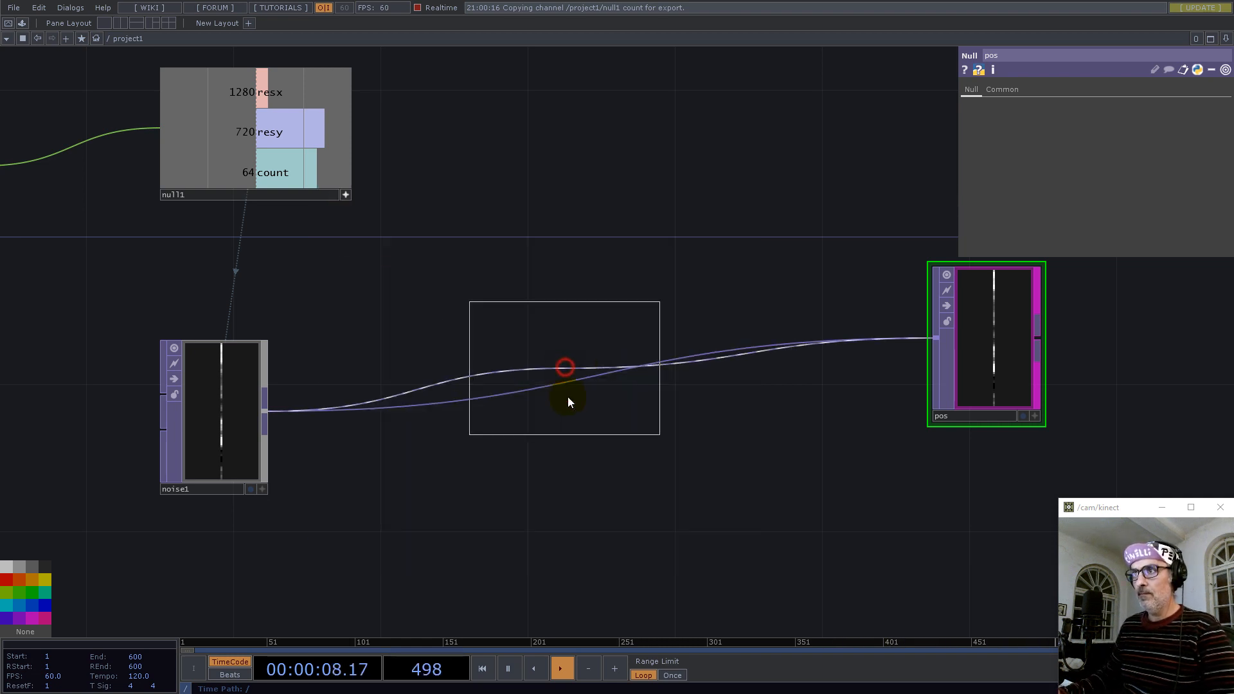
click(567, 388)
Set the Reorder TOP's red output to Zero and move its node a little further from noise1
click(1181, 107)
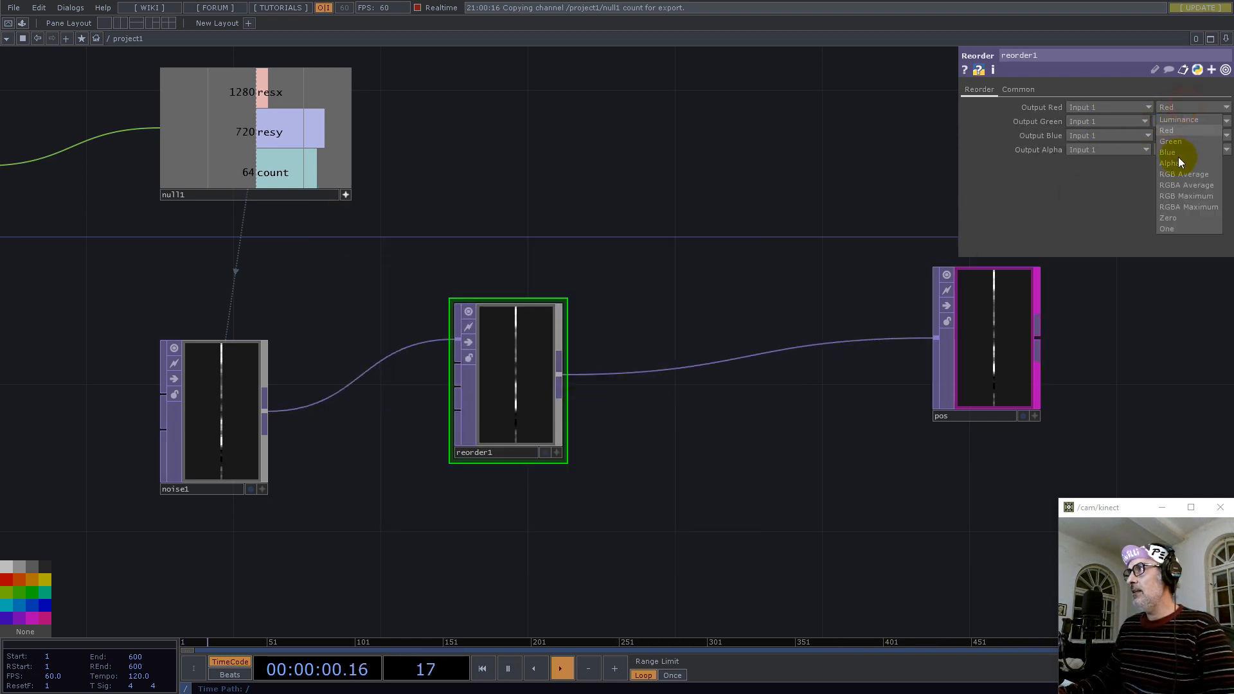
click(1168, 218)
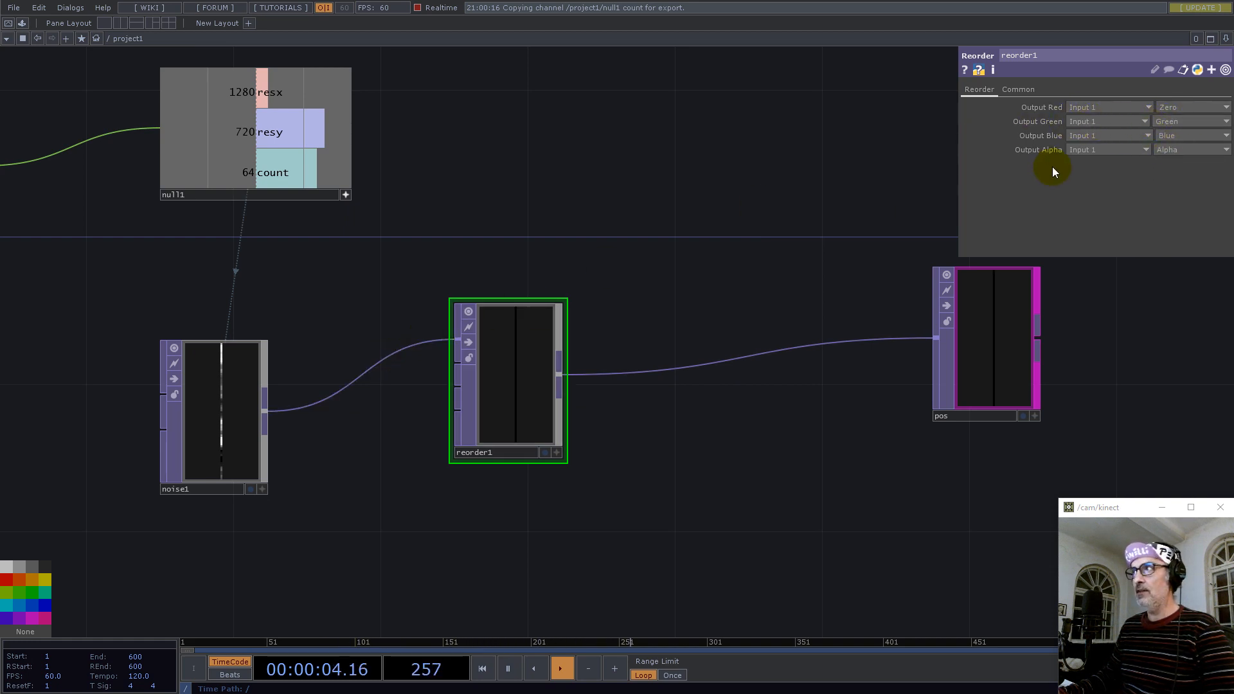
drag(386, 564, 645, 459)
drag(761, 287, 809, 352)
Duplicate noise1 directly below itself and set the copy's seed to 2
click(497, 347)
key(ctrl+c)
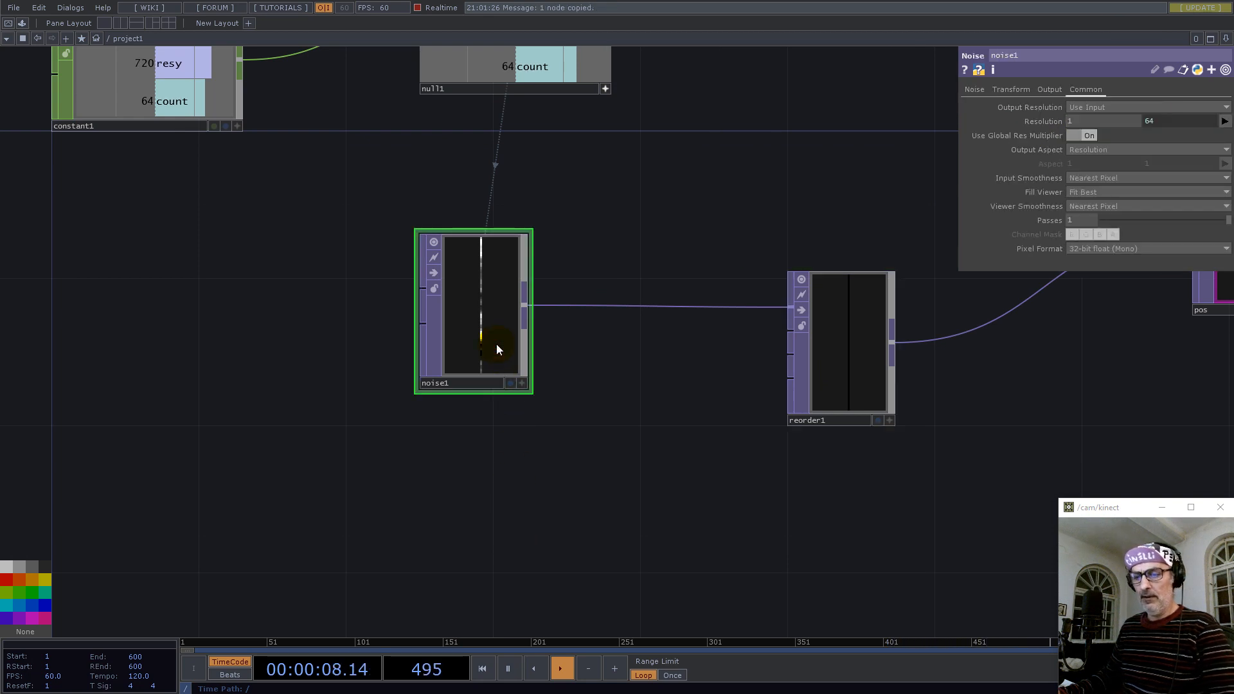
key(ctrl+v)
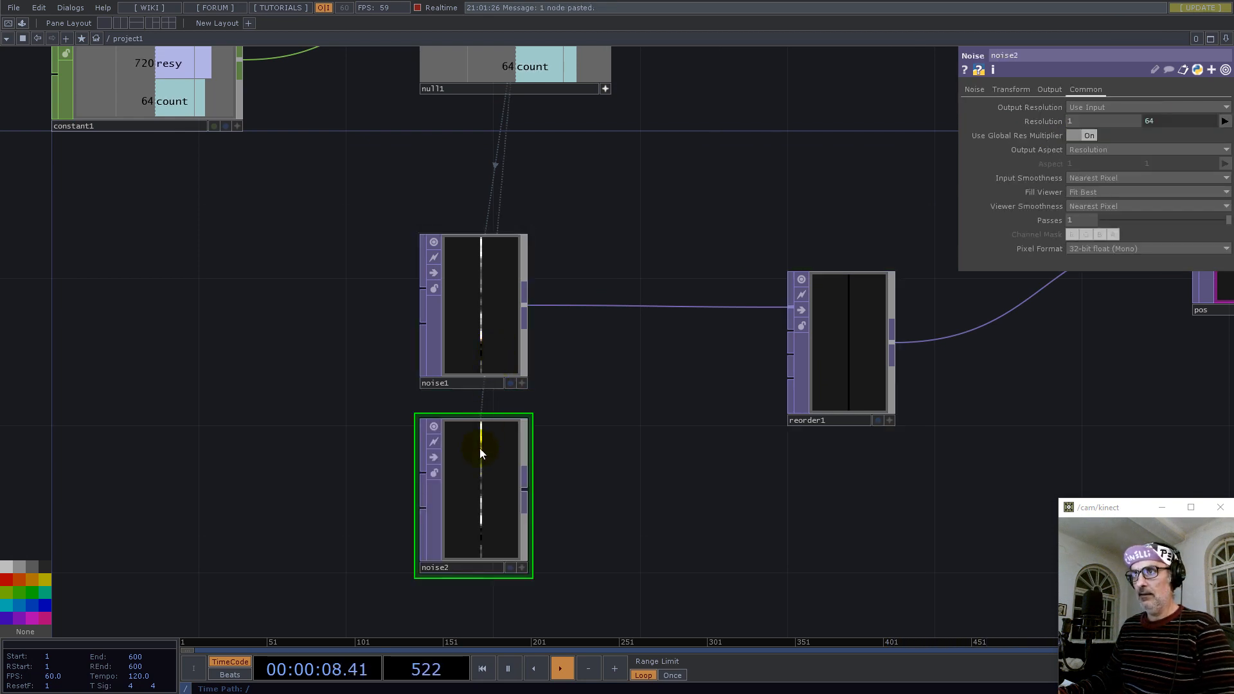
click(975, 88)
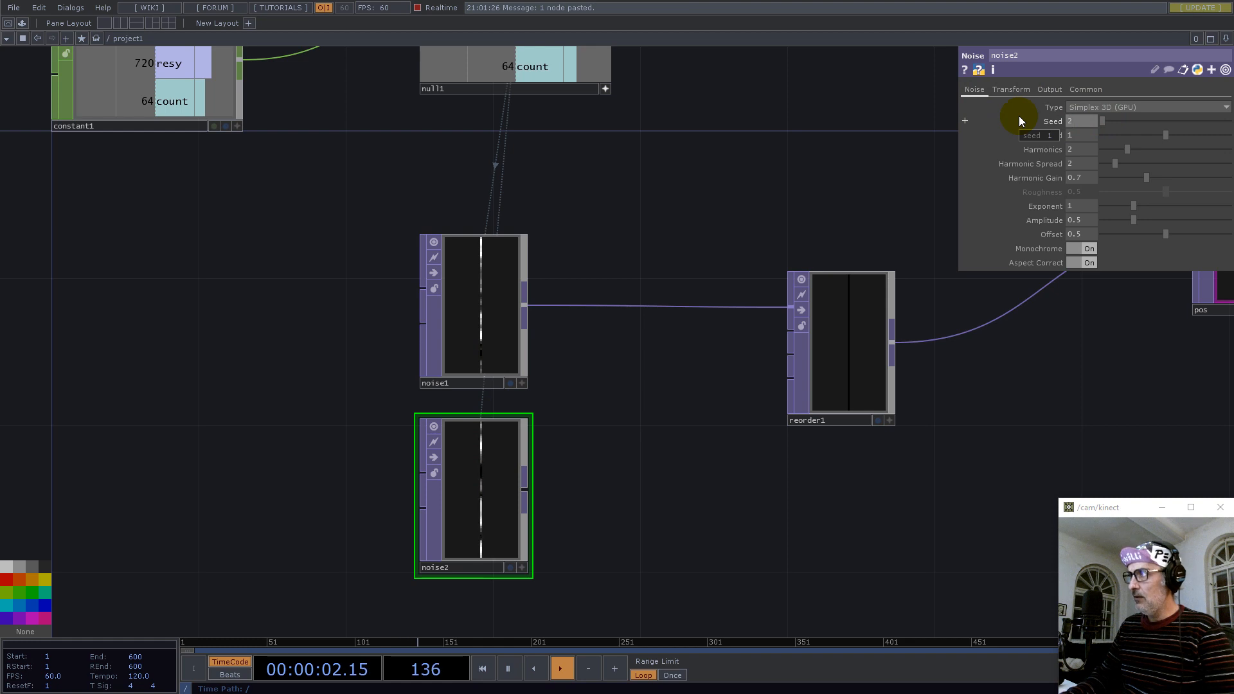
Set noise2's offset to 0 and its amplitude to 0.1
drag(1113, 234, 1039, 232)
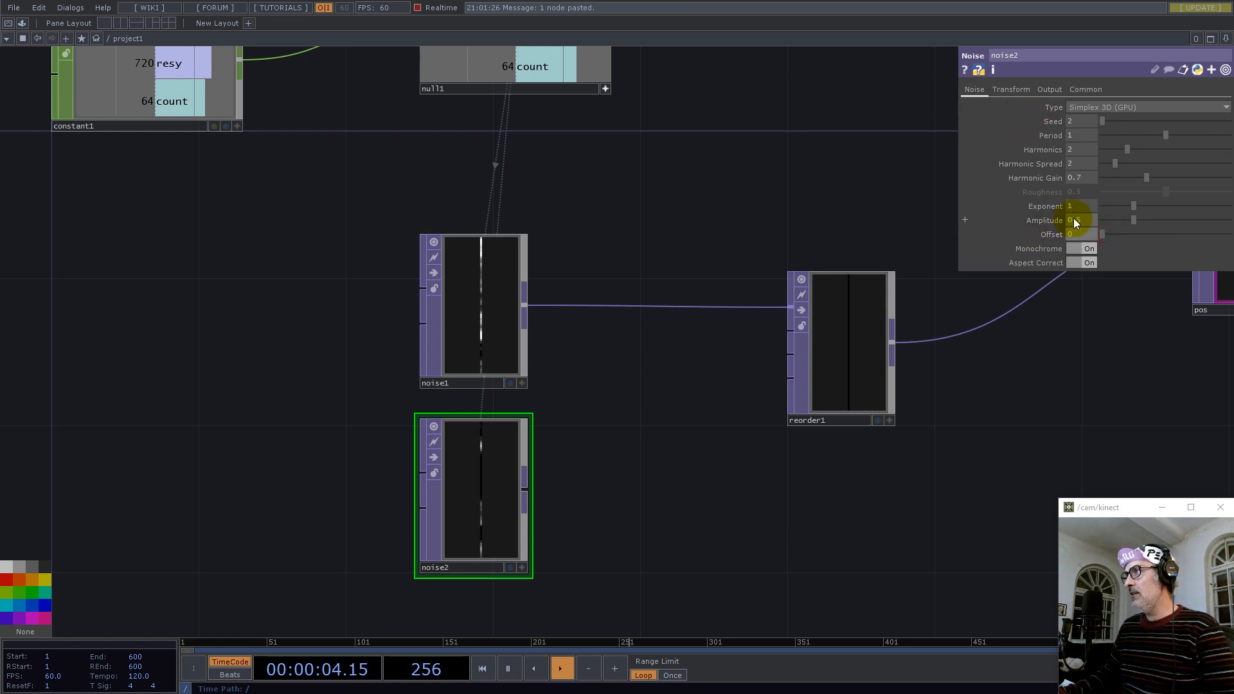
text(0.1)
key(Return)
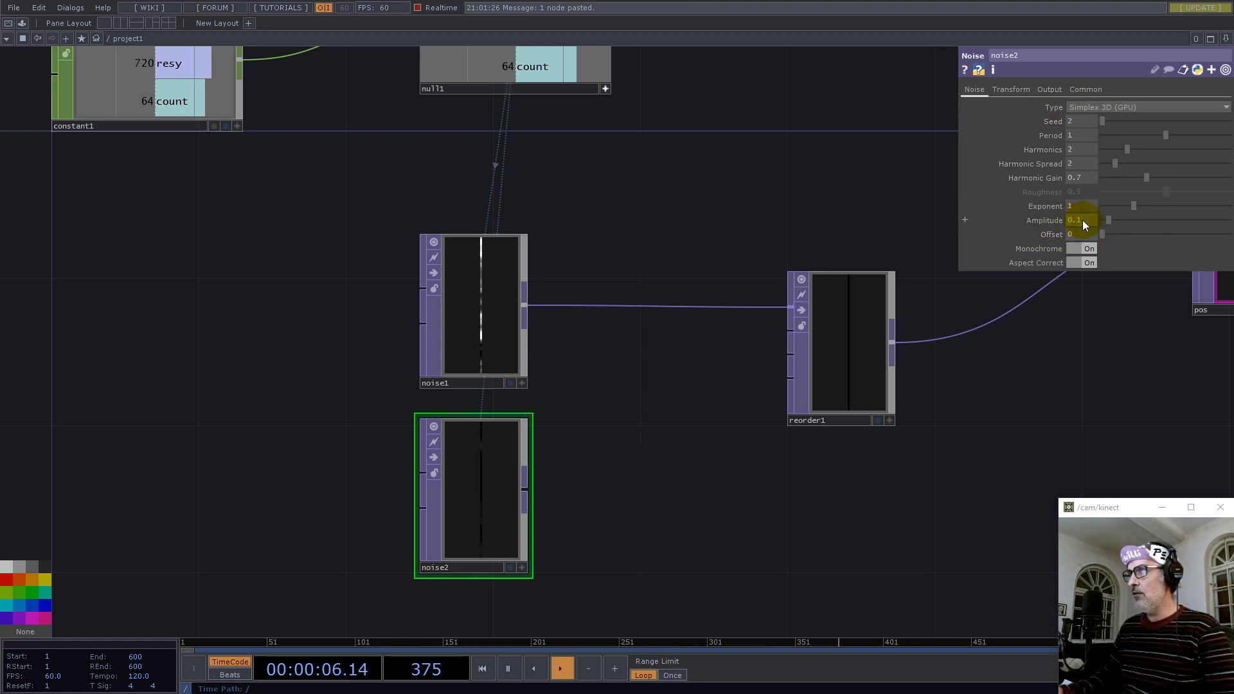
Wire noise2 into reorder1's second input and set reorder1's pixel format to 32-bit float (RGB)
drag(468, 490, 766, 336)
click(834, 326)
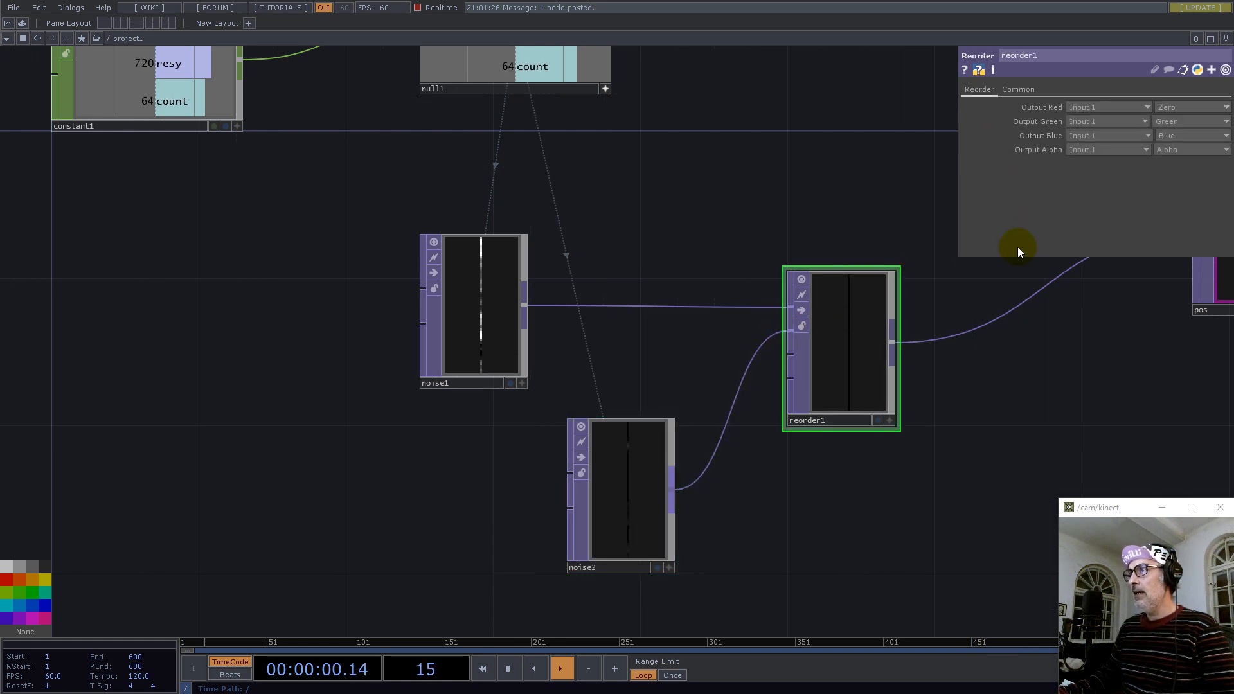
click(1028, 89)
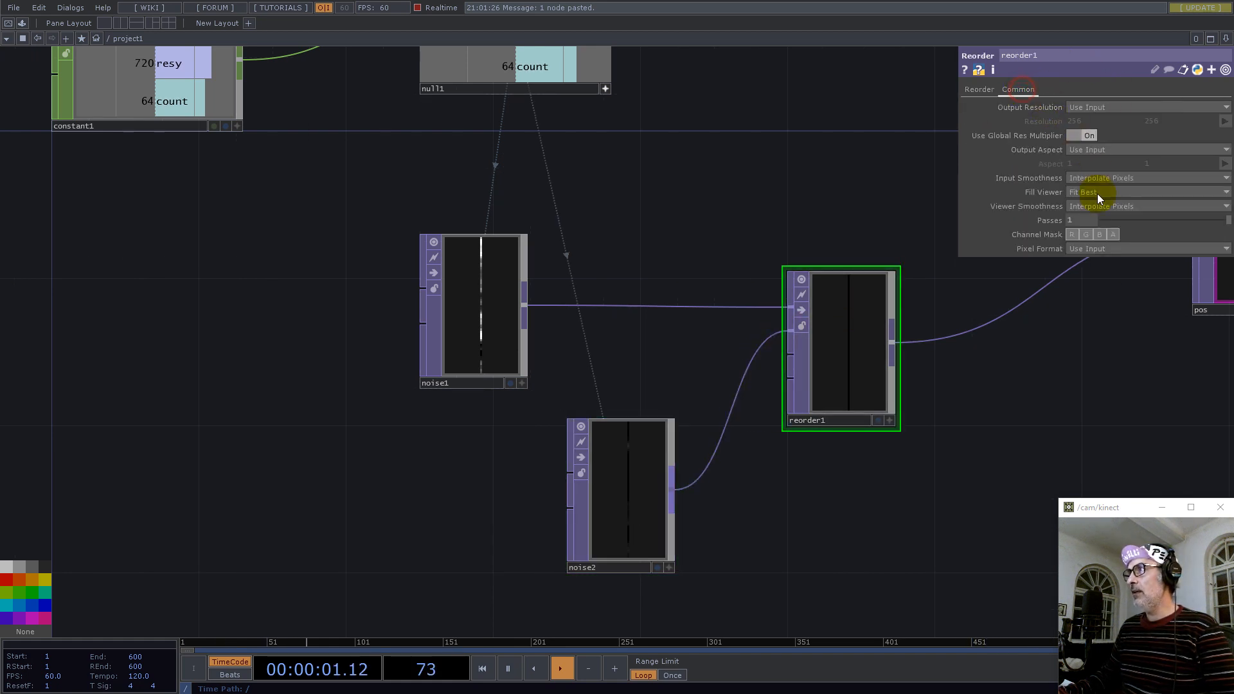
click(1101, 248)
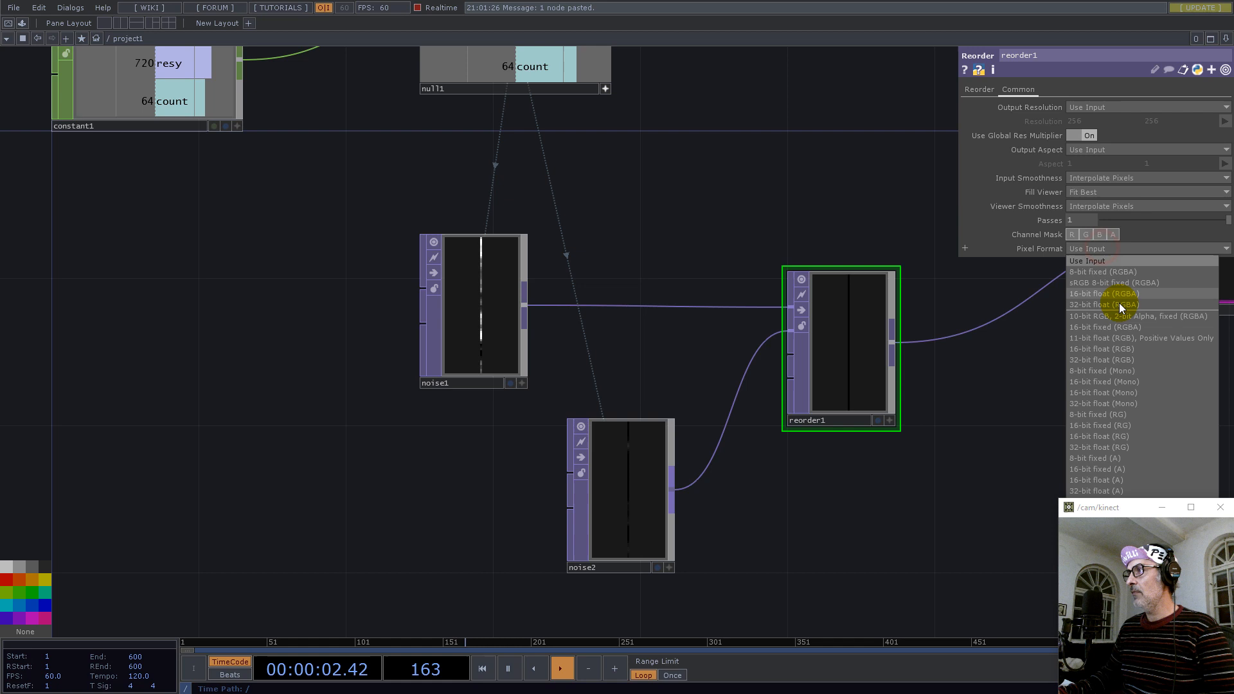
click(1125, 360)
drag(1038, 415, 591, 366)
scroll(570, 375, down, 2)
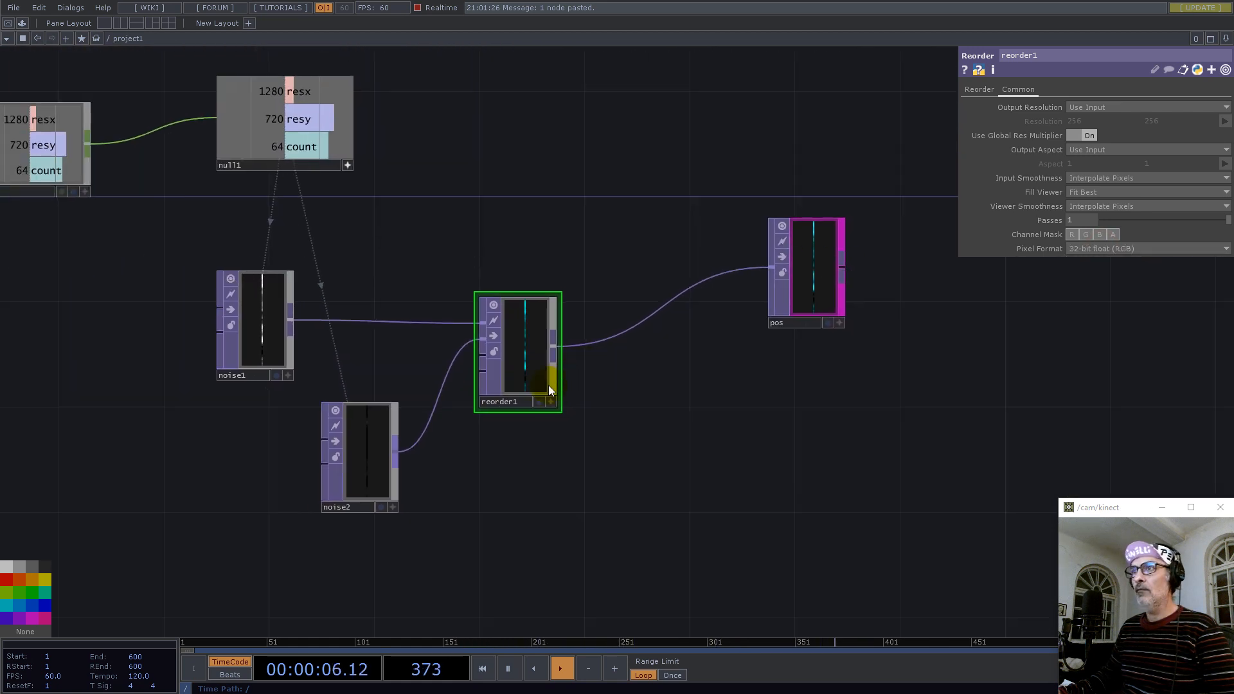
Set reorder1's blue output to take its channel from Input 2
click(980, 89)
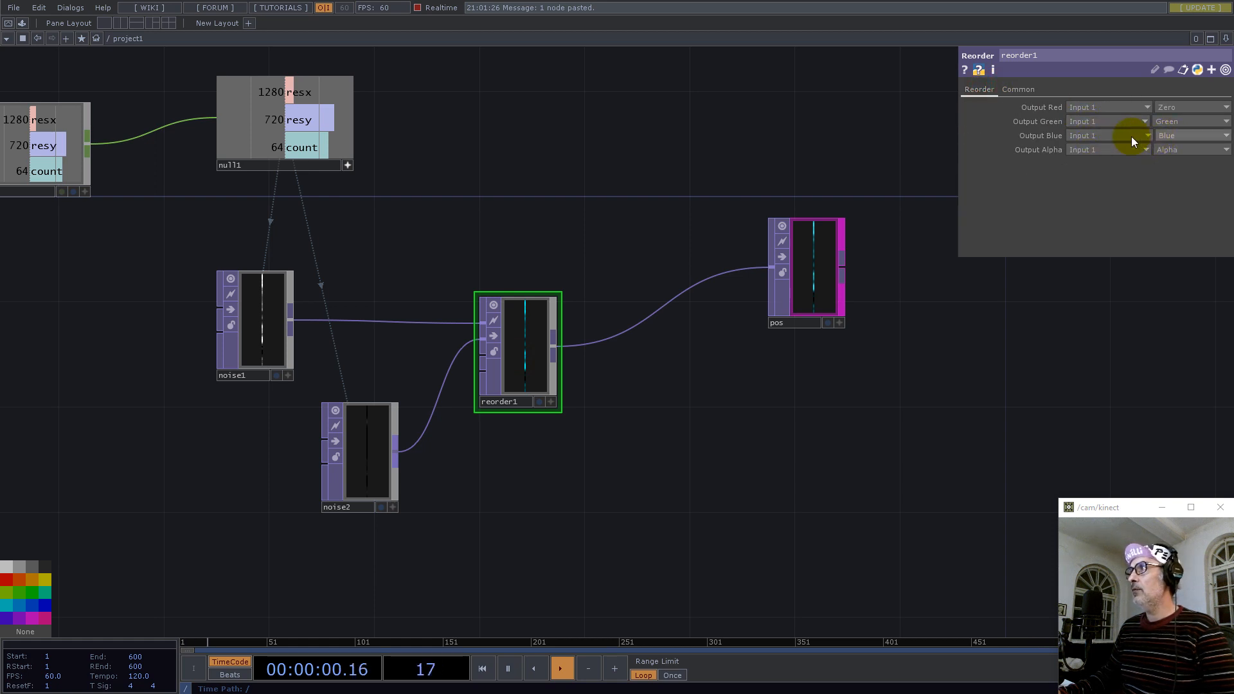
click(1083, 150)
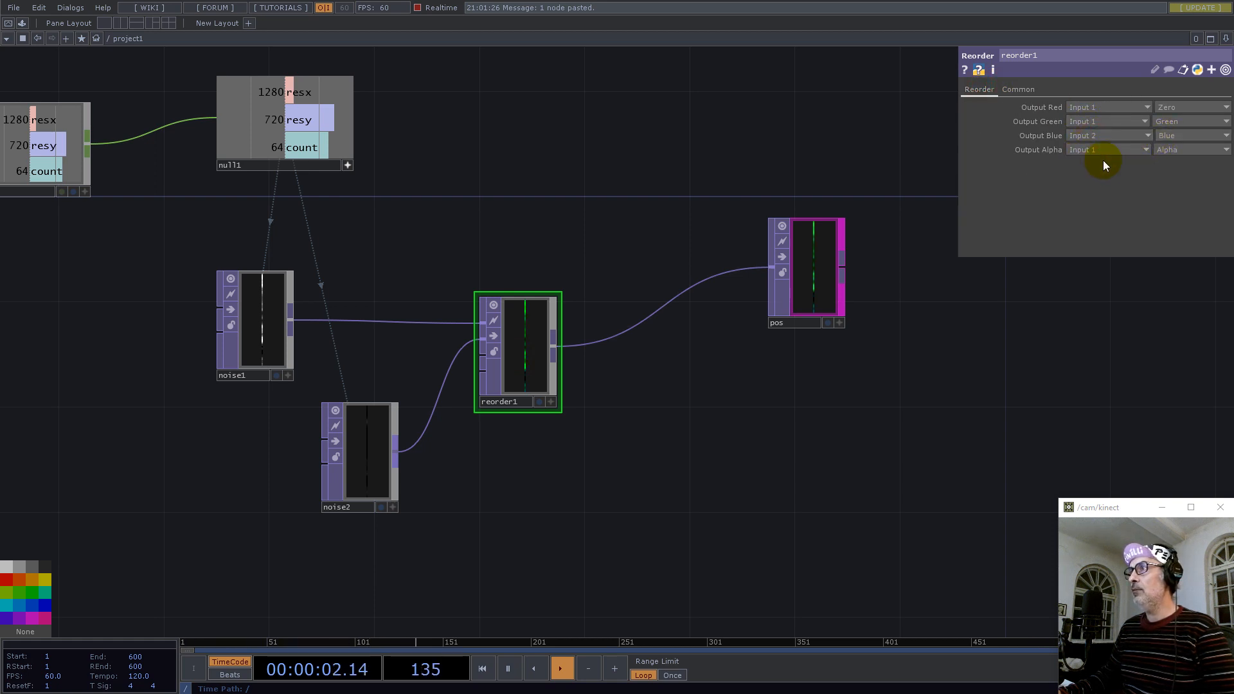
drag(902, 460, 724, 396)
scroll(788, 308, down, 3)
right_drag(652, 428, 341, 204)
right_drag(345, 198, 558, 417)
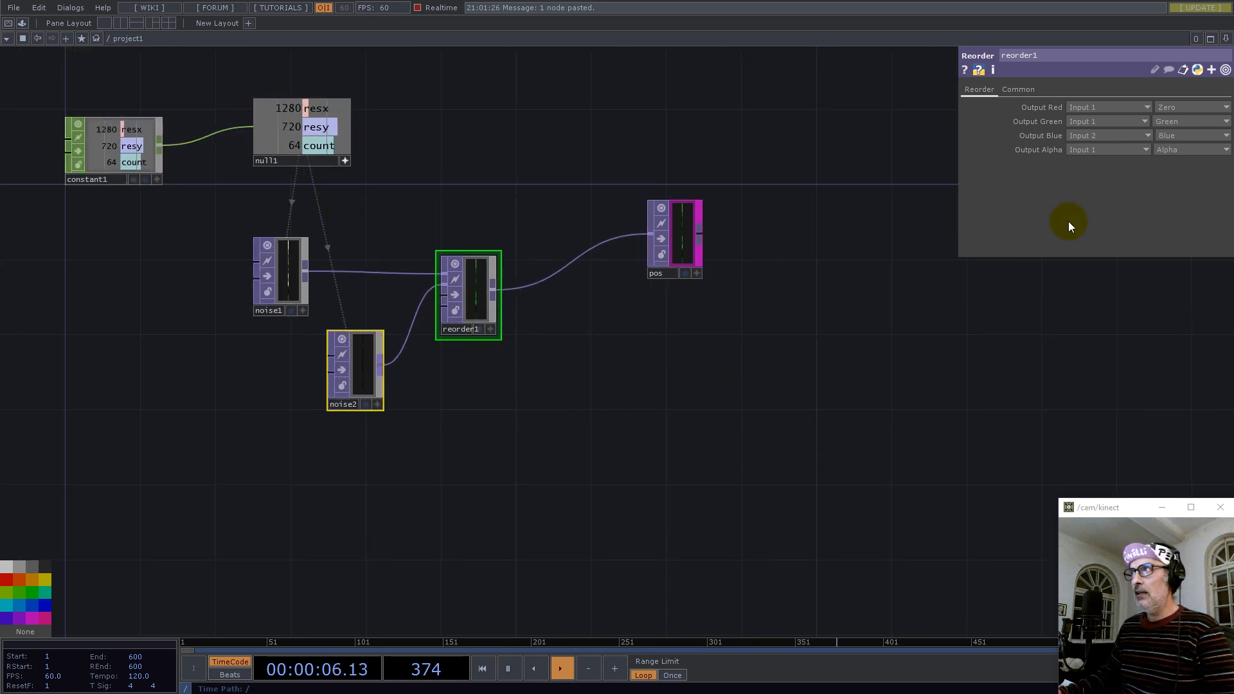
Set both the input smoothness and the viewer smoothness of reorder1 to Nearest Pixel
click(1014, 89)
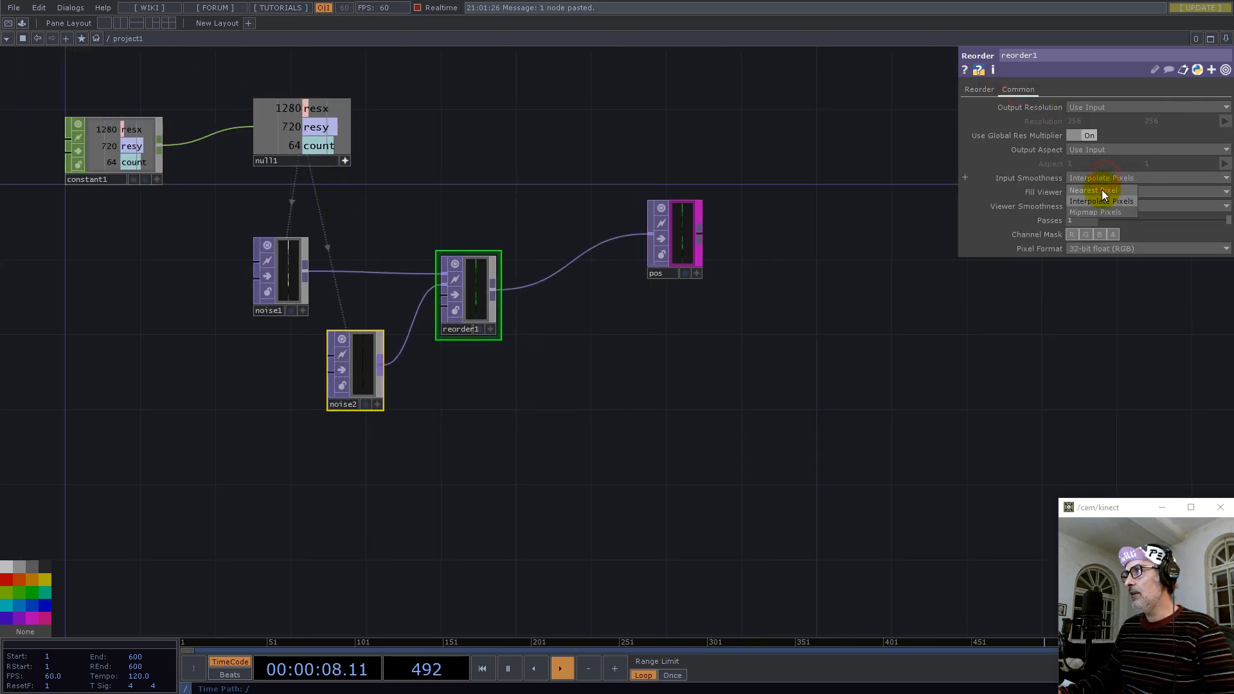
click(1108, 207)
click(1101, 197)
drag(746, 432, 729, 343)
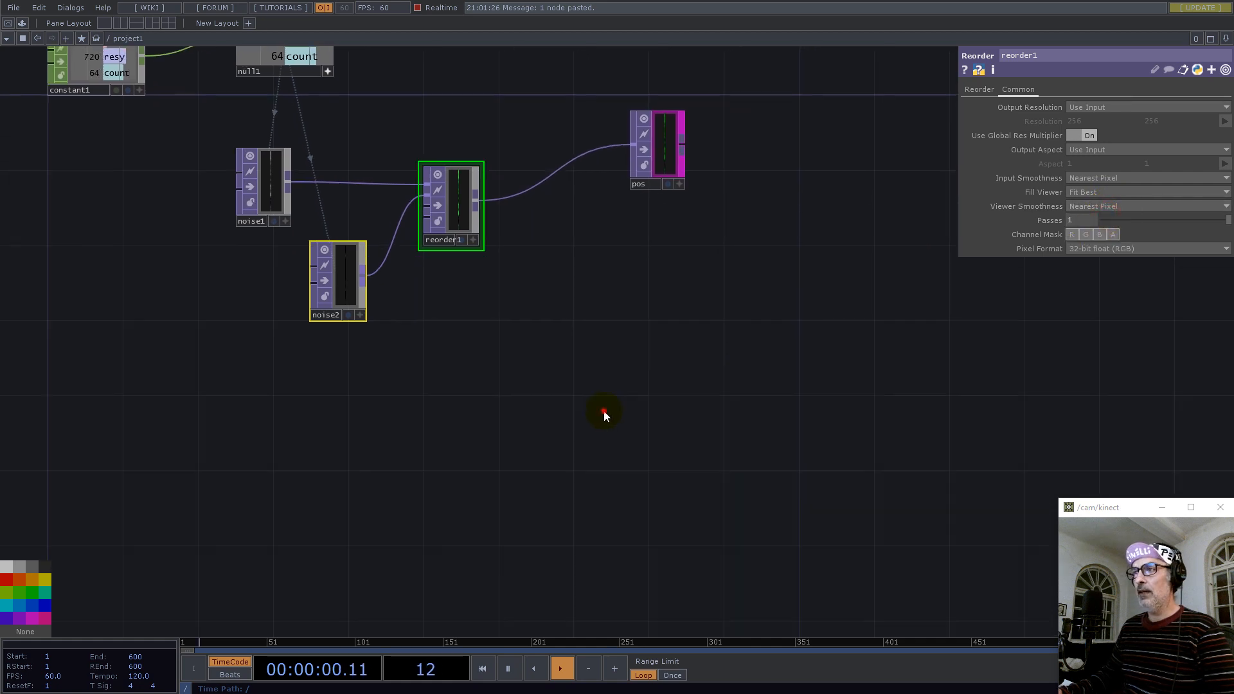
Add a Grid SOP in the empty network area below pos and reorder1
double_click(604, 413)
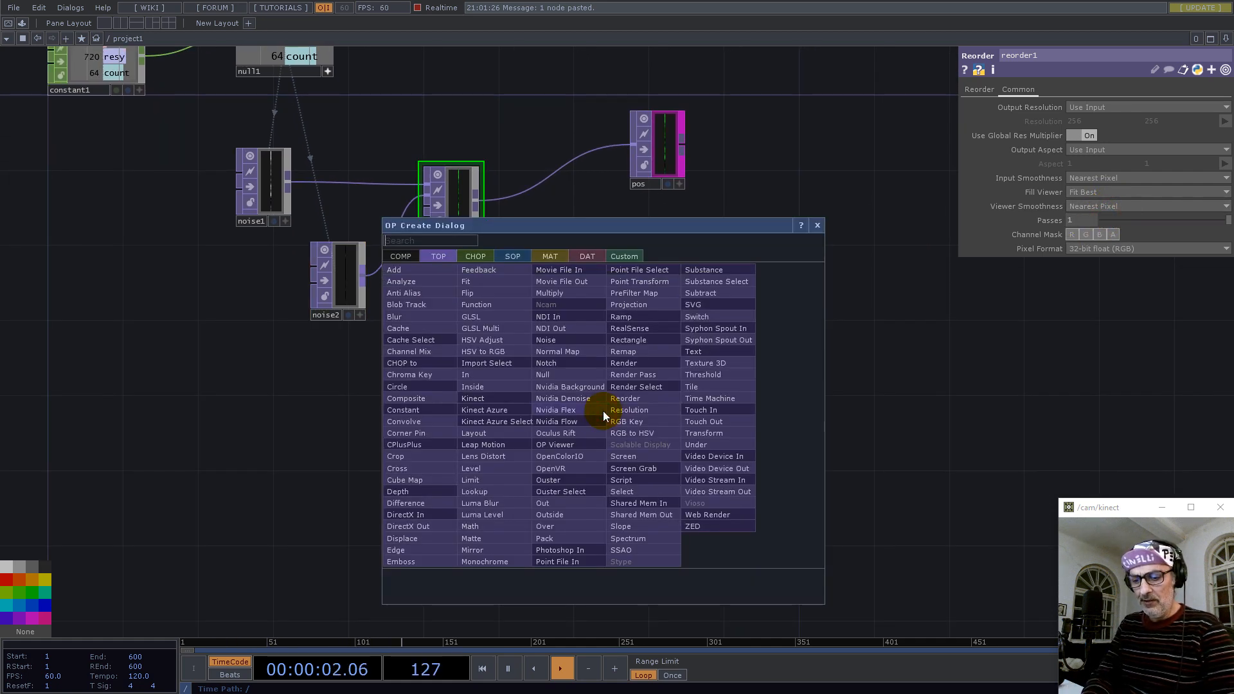
text(gr)
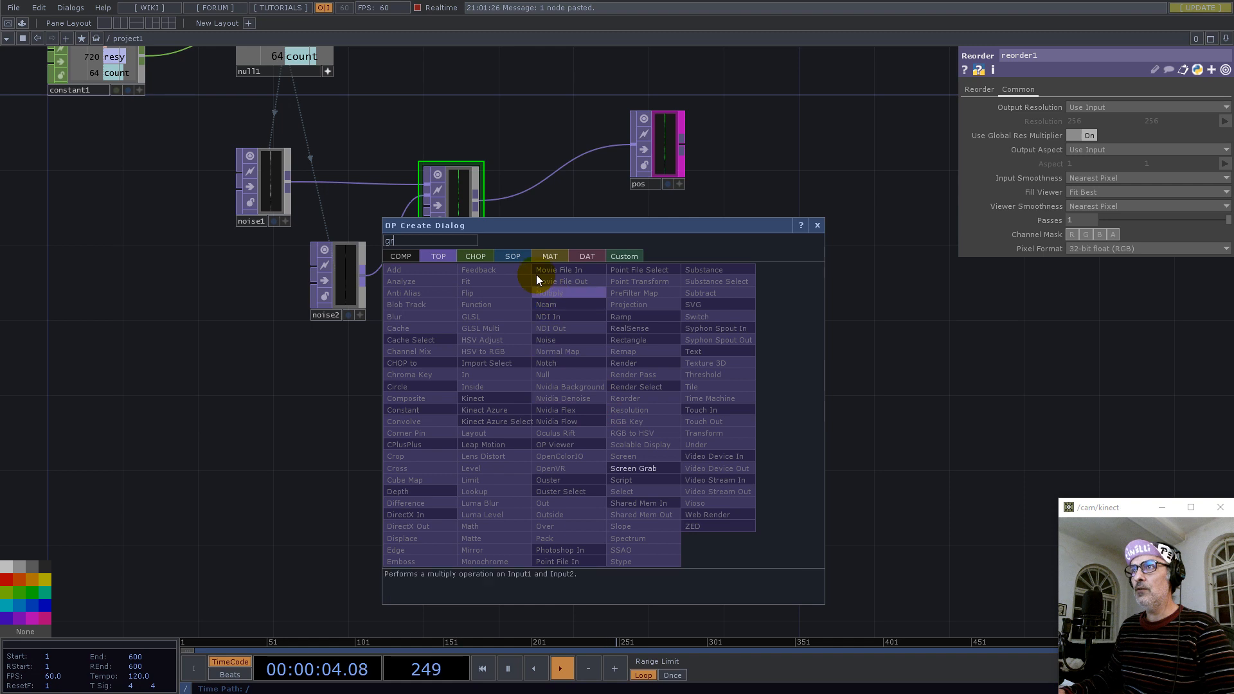
click(521, 258)
click(504, 424)
click(602, 409)
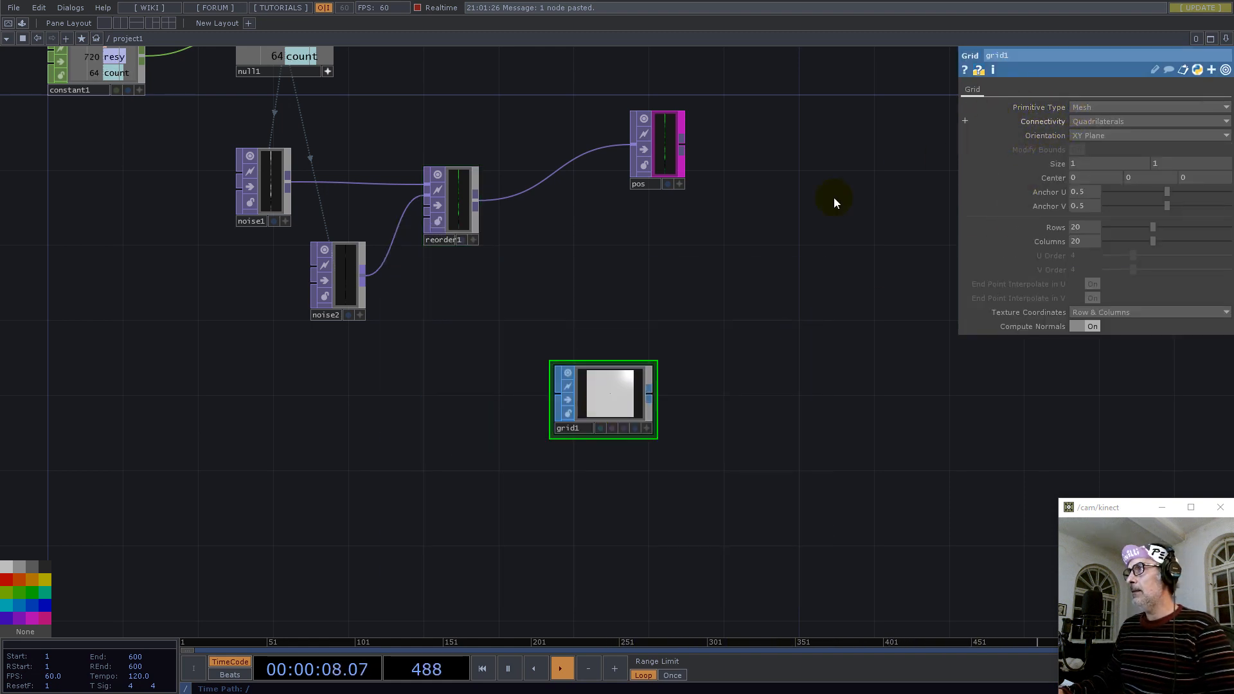
Give the grid 2 rows and 2 columns and set its primitive type to Polygon
text(2)
click(1079, 241)
text(2)
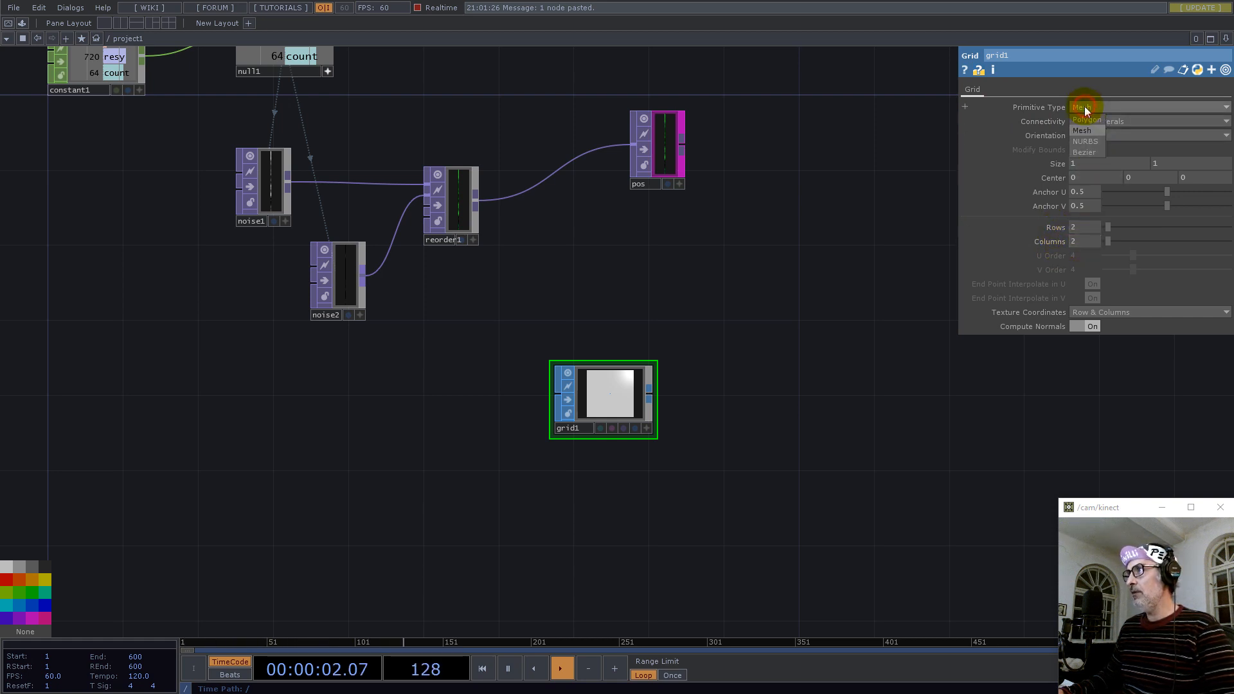
click(1086, 107)
click(1093, 120)
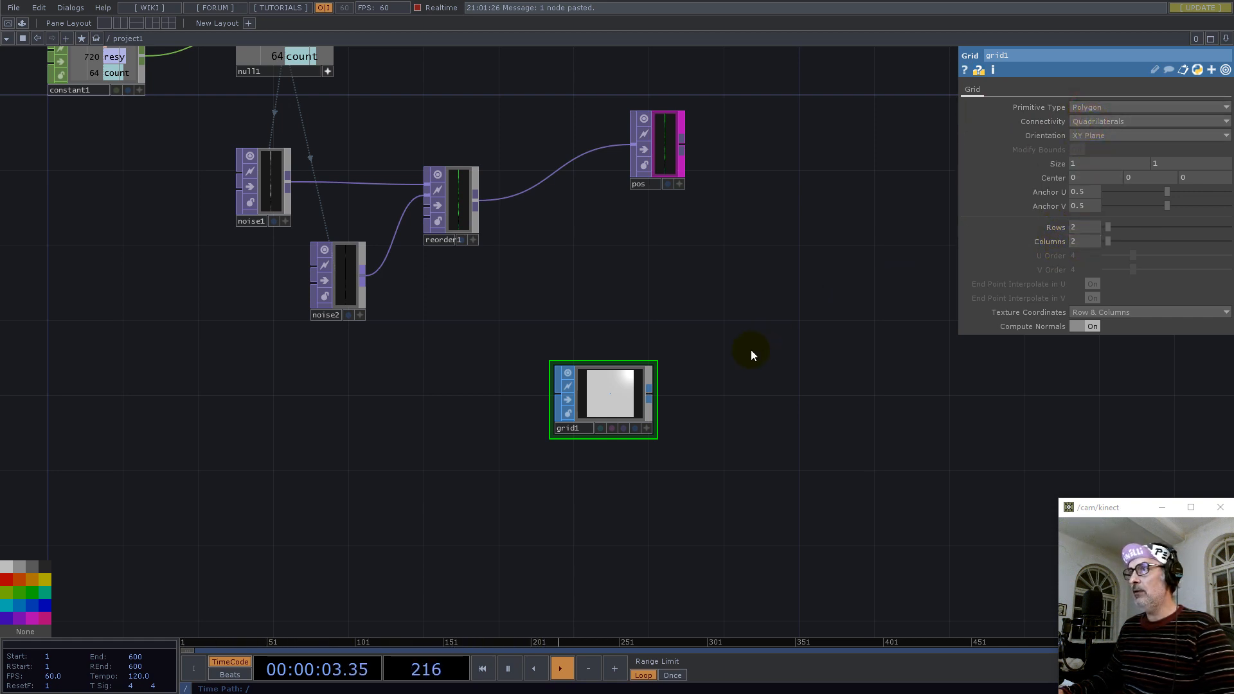
Add a Geometry COMP fed by grid1's output and place it just right of the grid
right_click(651, 395)
text(ge)
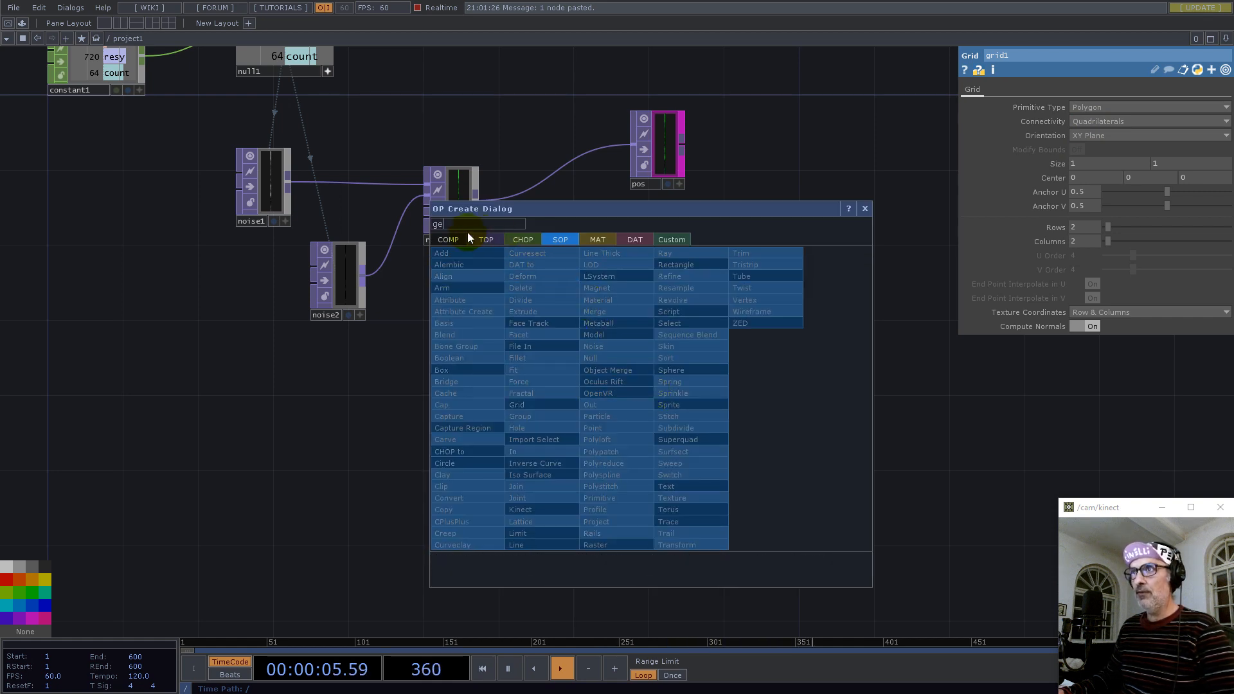
click(447, 239)
click(458, 345)
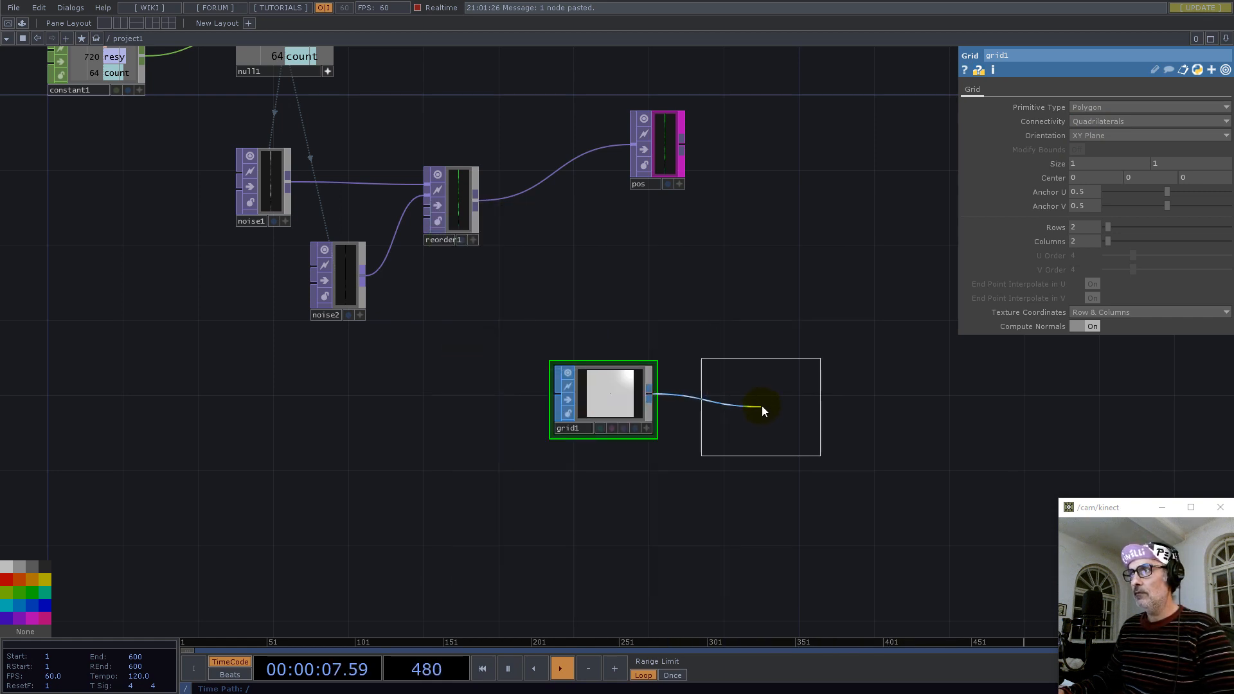
click(764, 405)
Turn on instancing for geo1 and assign pos as its Translate OP
click(1024, 89)
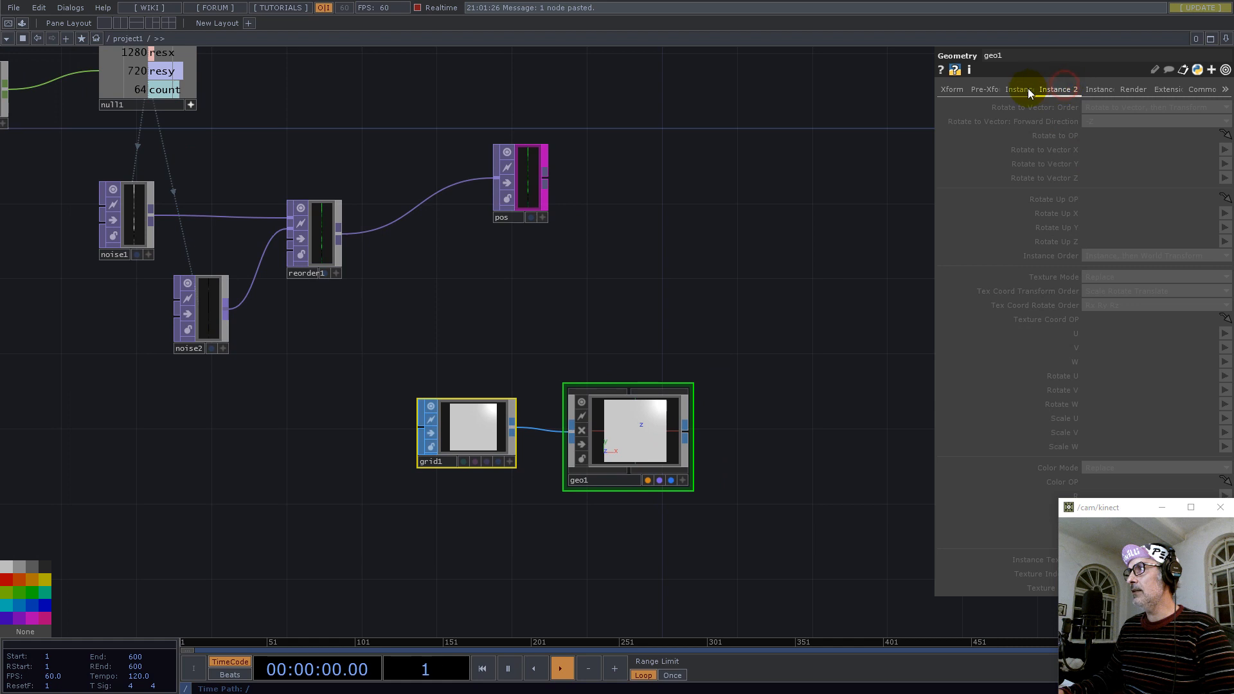
click(1105, 110)
drag(536, 186, 1100, 213)
Map geo1's instance Translate X, Y and Z to the r, g and b channels
click(1087, 244)
text(r)
click(1090, 255)
text(g)
click(1091, 270)
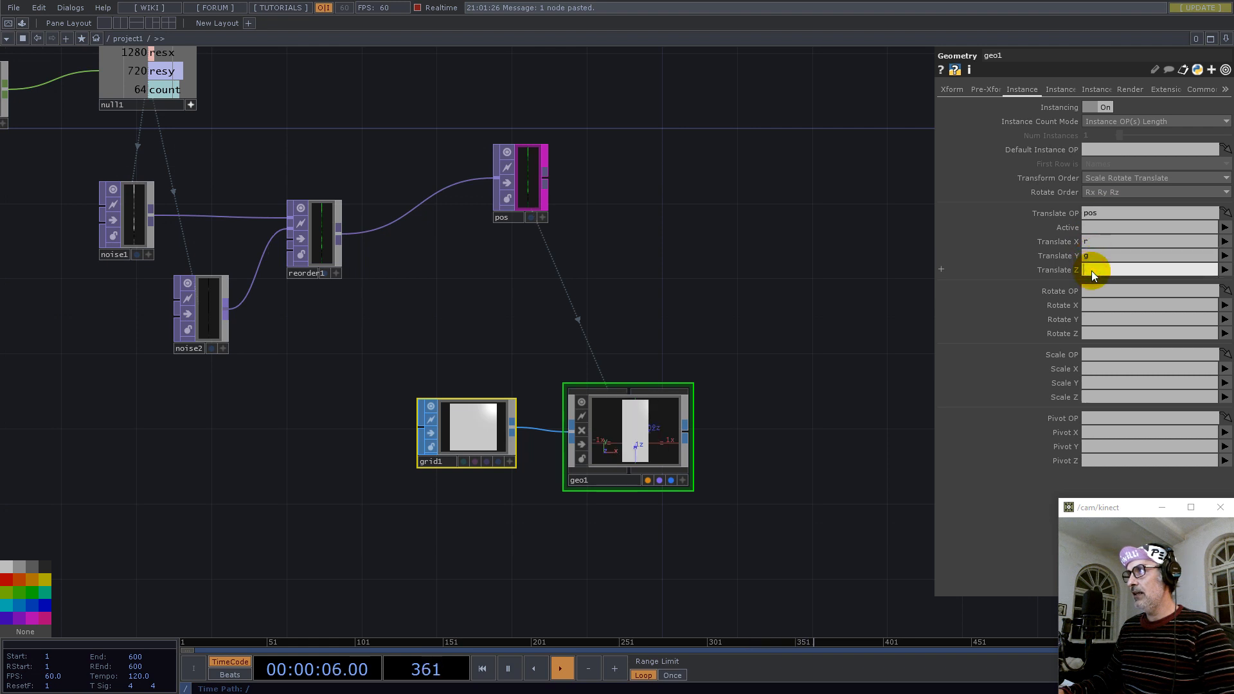
text(b)
Examine geo1's instances in its active viewer, showing them in wireframe and orbiting around them
scroll(674, 474, up, 6)
scroll(604, 427, down, 3)
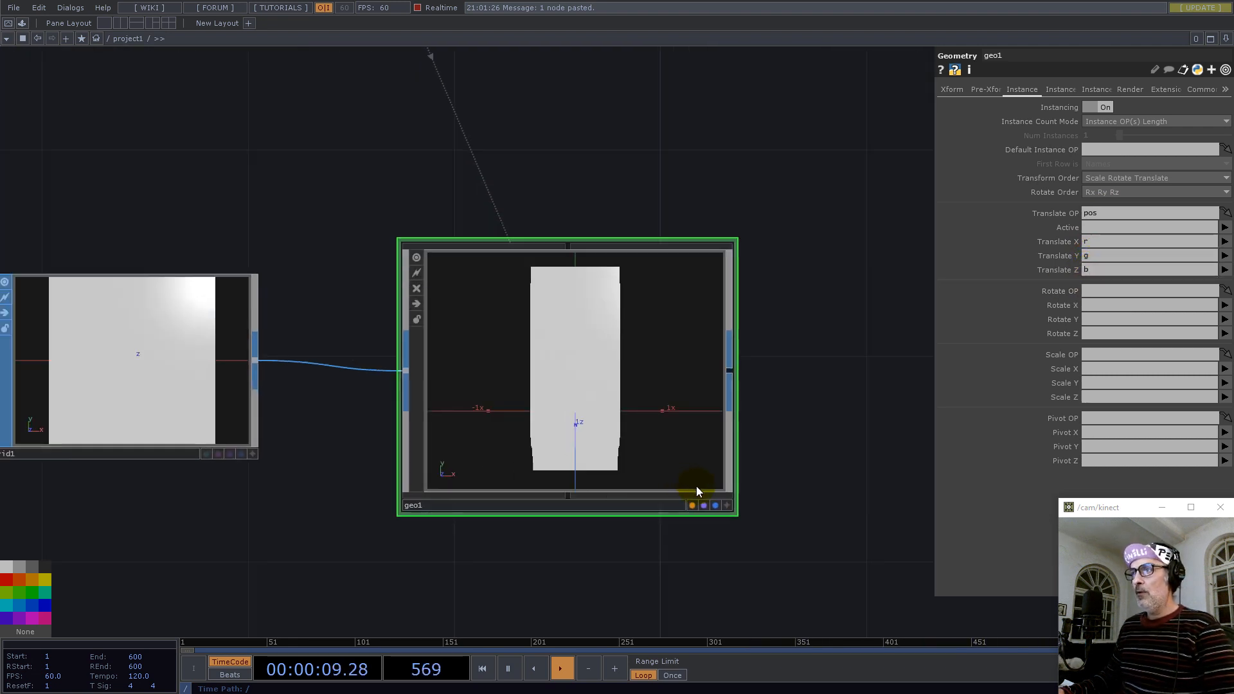
click(728, 506)
drag(598, 405, 585, 338)
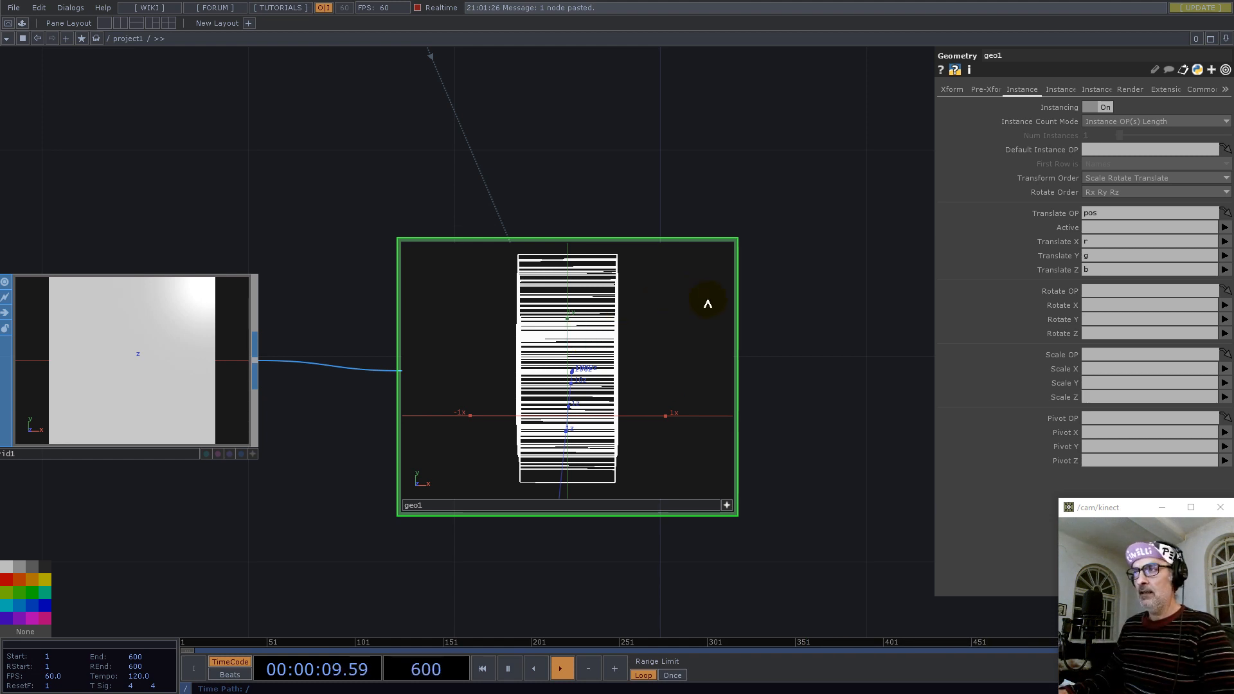
scroll(832, 336, down, 4)
click(774, 416)
click(781, 416)
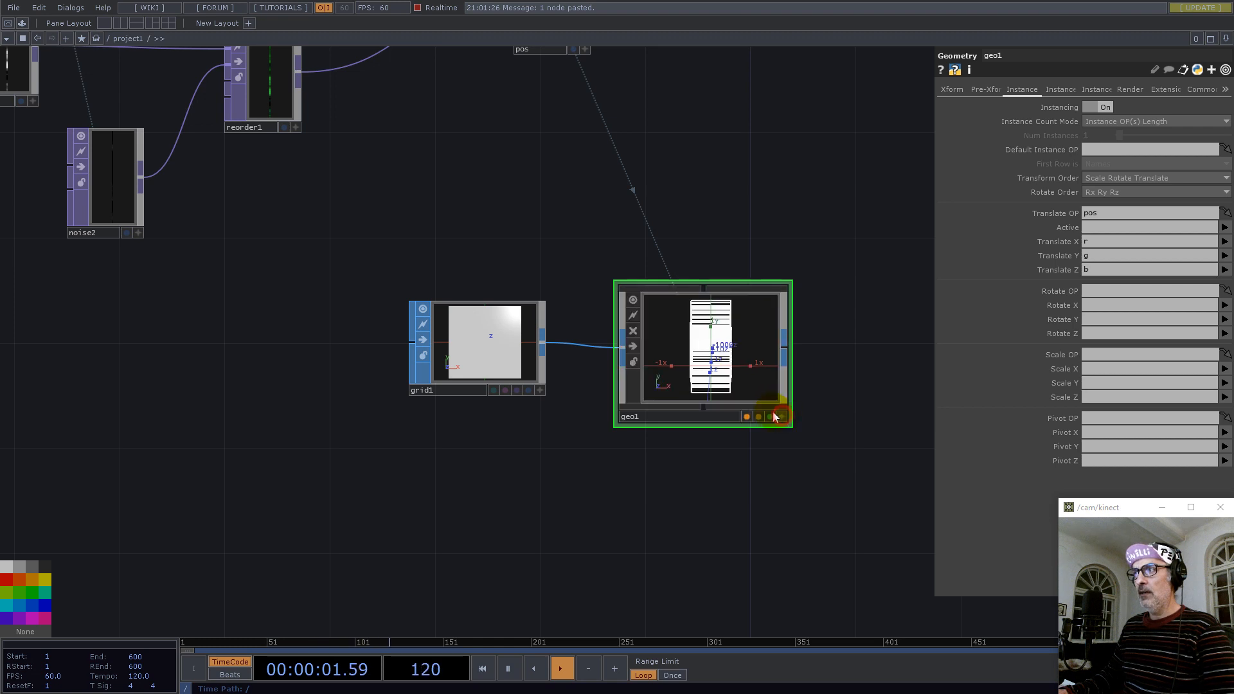
Move grid1 and geo1 together further down and to the right, away from the noise and pos nodes
scroll(659, 196, down, 3)
right_drag(515, 206, 680, 277)
drag(680, 277, 675, 446)
scroll(459, 412, up, 4)
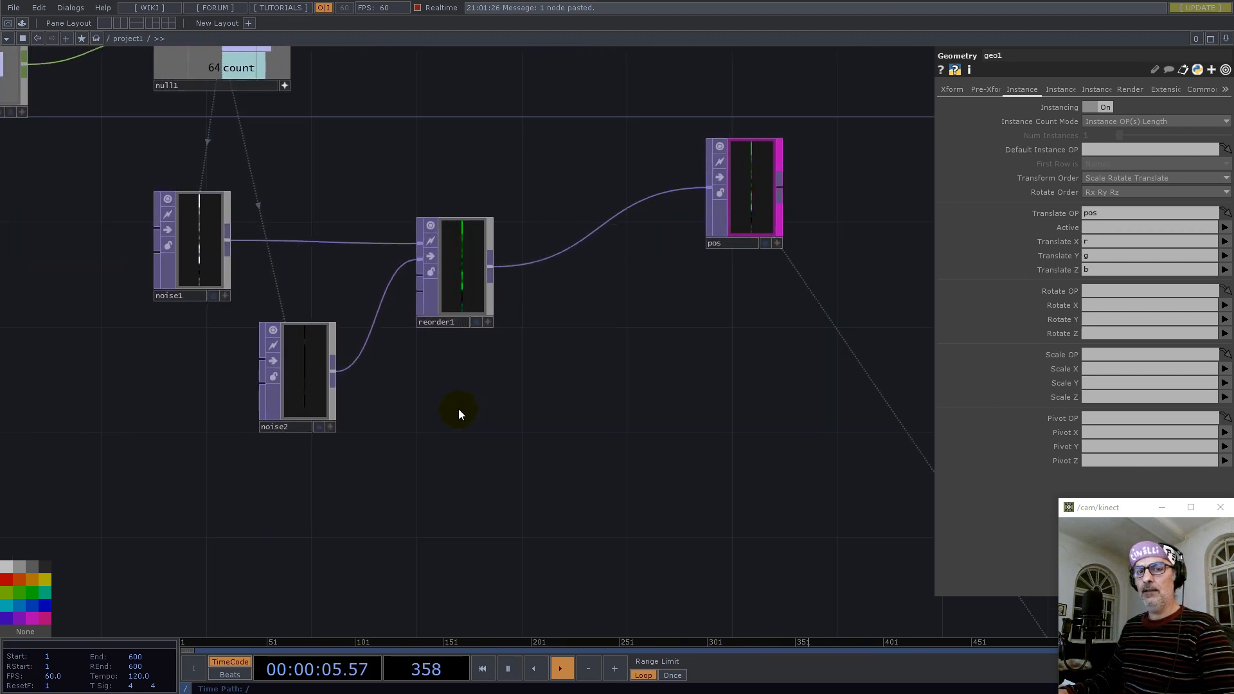
Duplicate noise1, place the copy below reorder1 and set its seed to 3
click(213, 250)
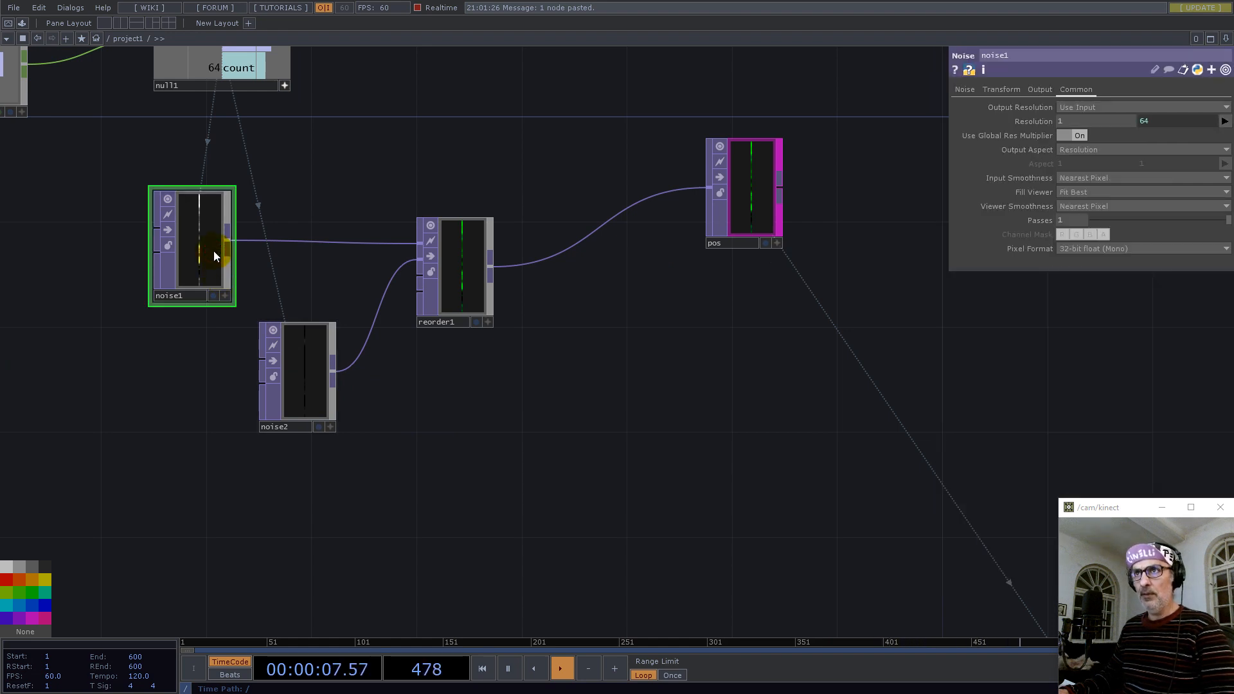
key(ctrl+v)
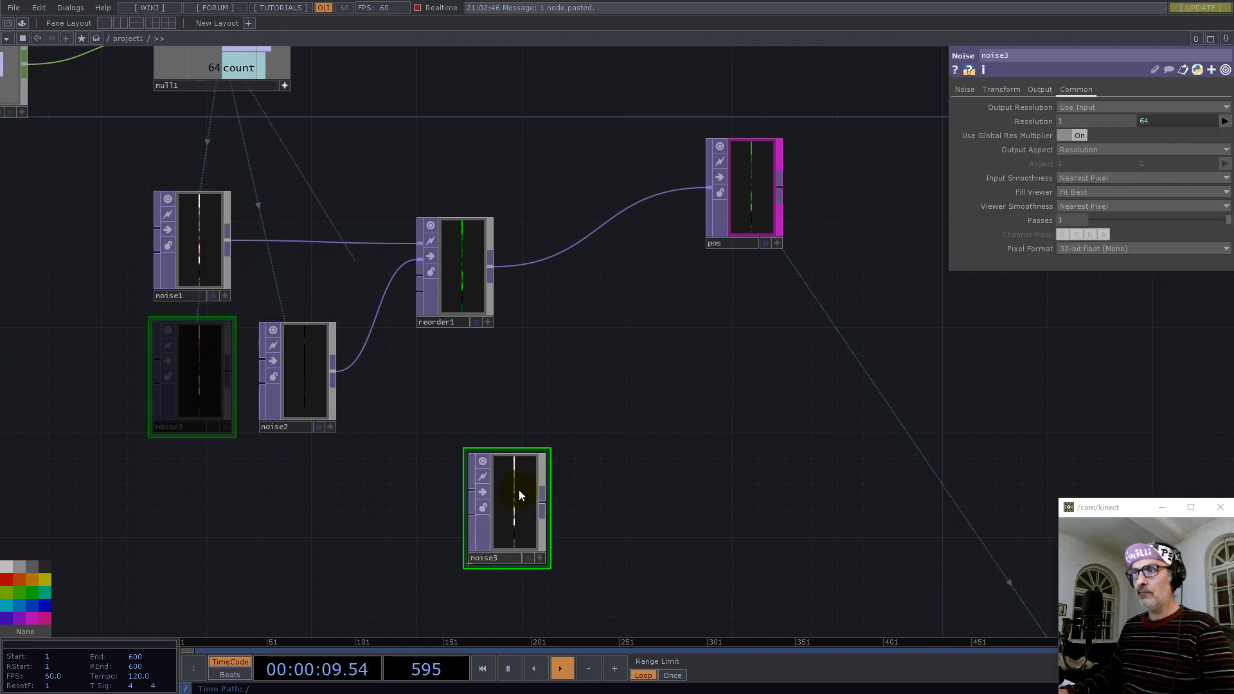
click(518, 490)
click(965, 90)
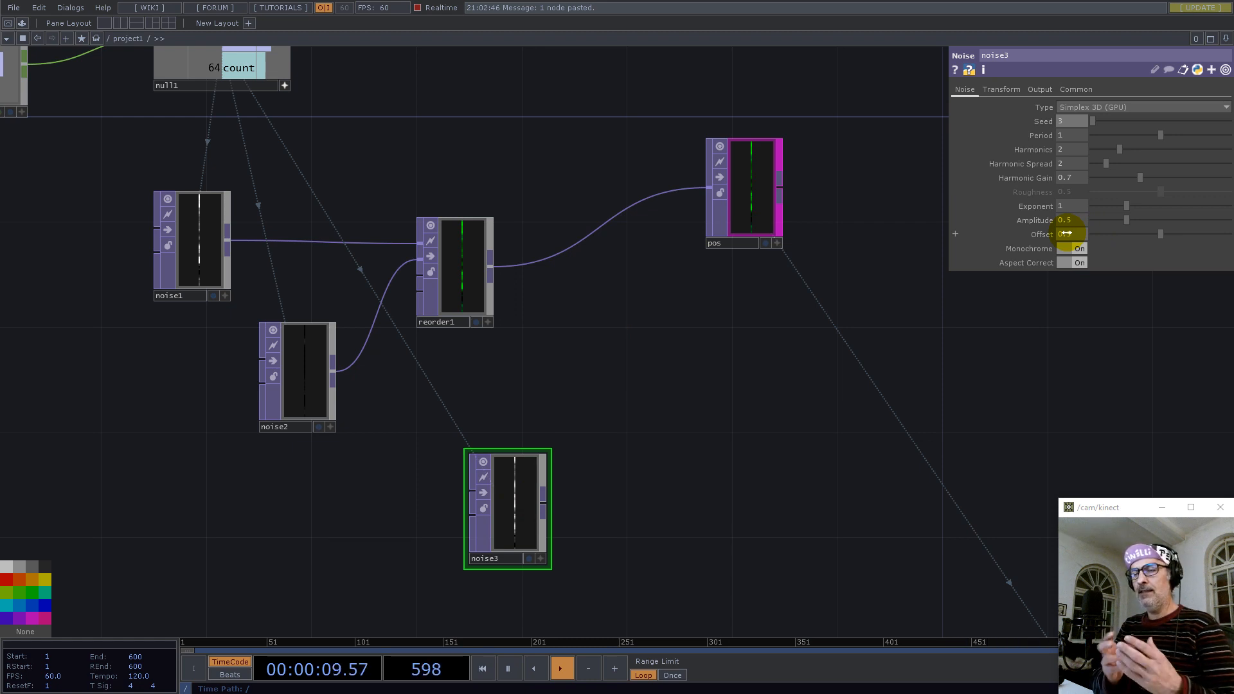
Drive noise3's offset with the expression 1/op('null1')['count'], referencing the count channel of null1
drag(235, 67, 1067, 234)
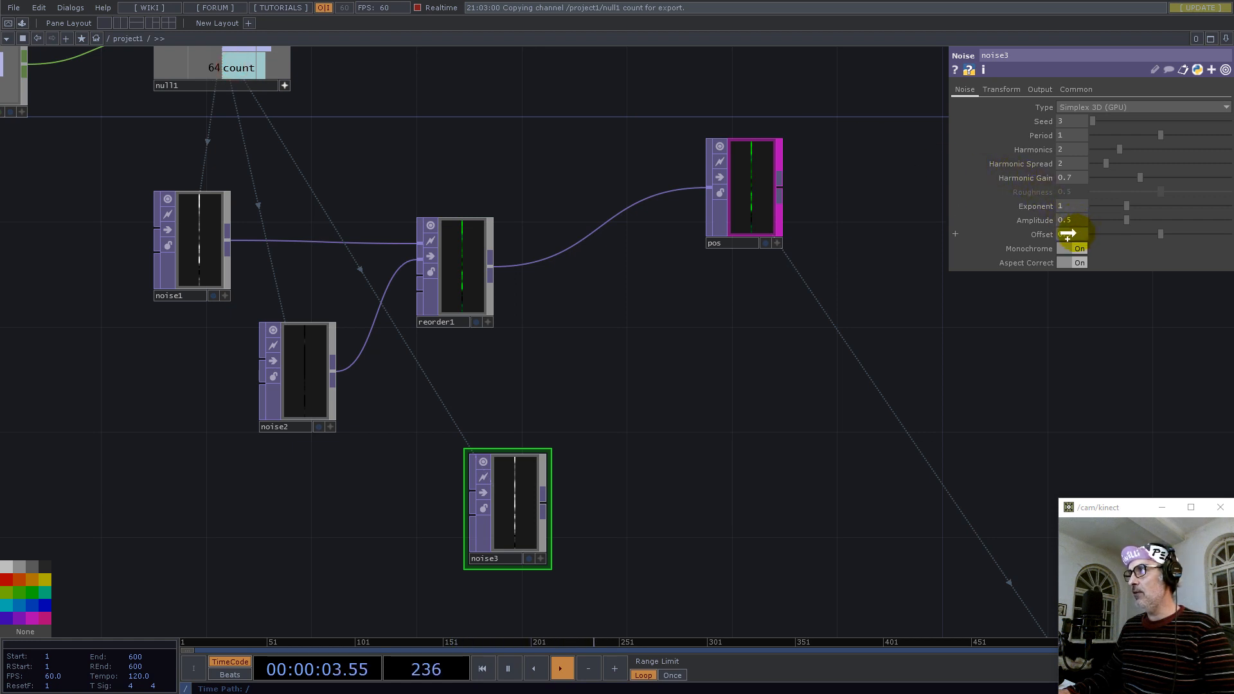
click(1080, 229)
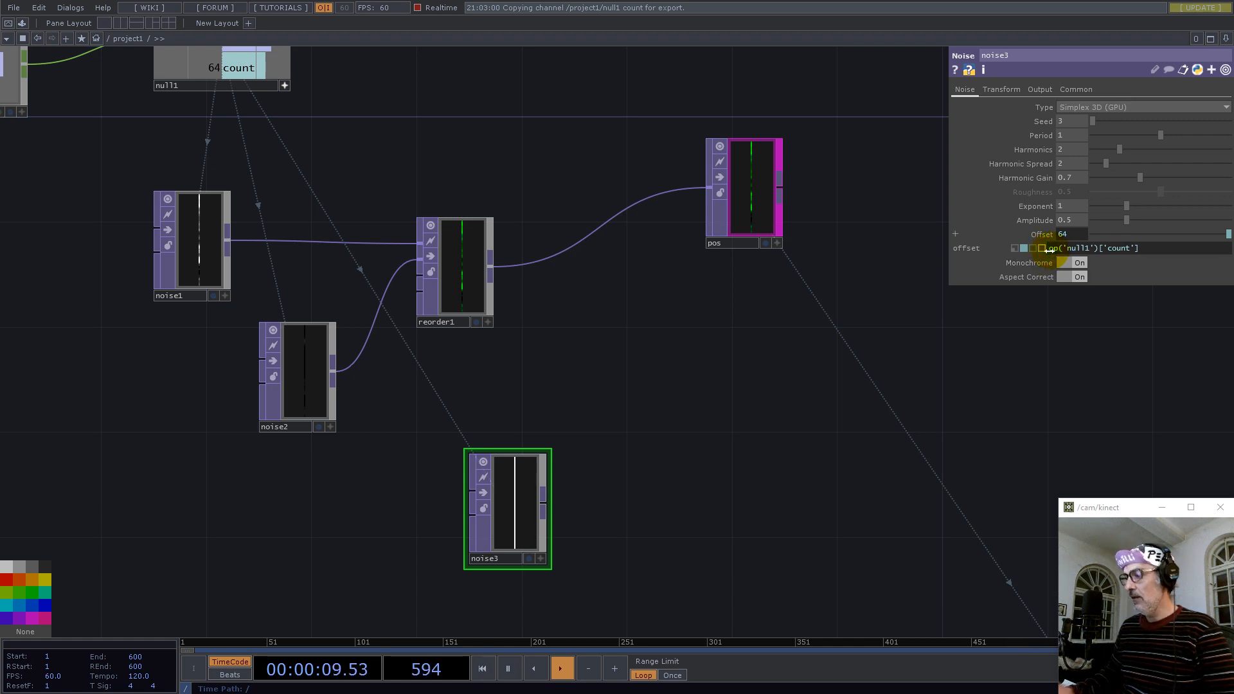
click(1049, 248)
text(1/)
key(Return)
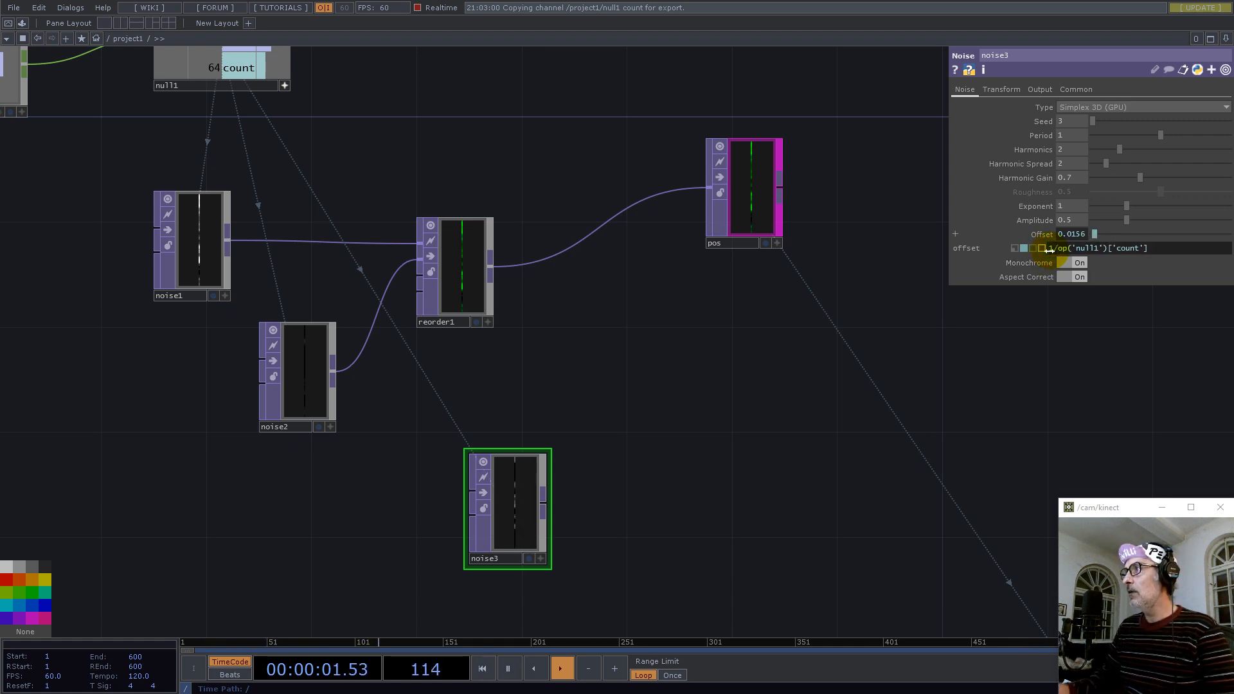
Reuse the offset's count expression for noise3's amplitude, adapted so that it evaluates to 0.0078
drag(1156, 246, 994, 251)
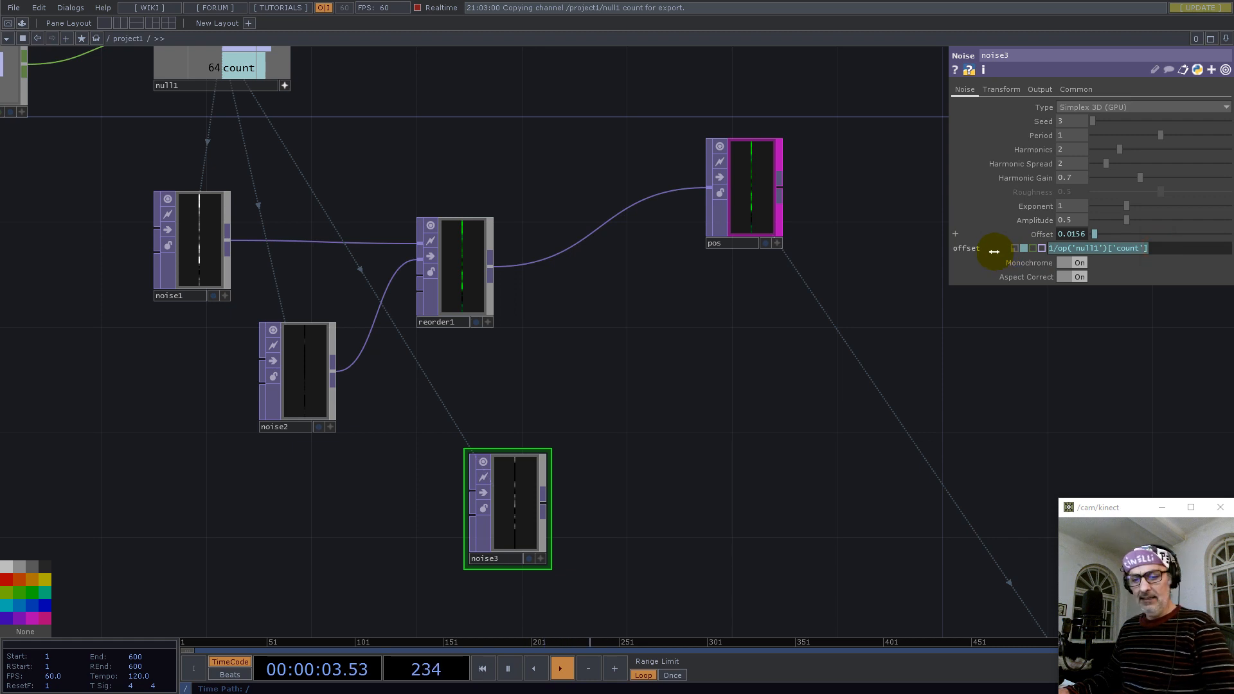
click(1075, 220)
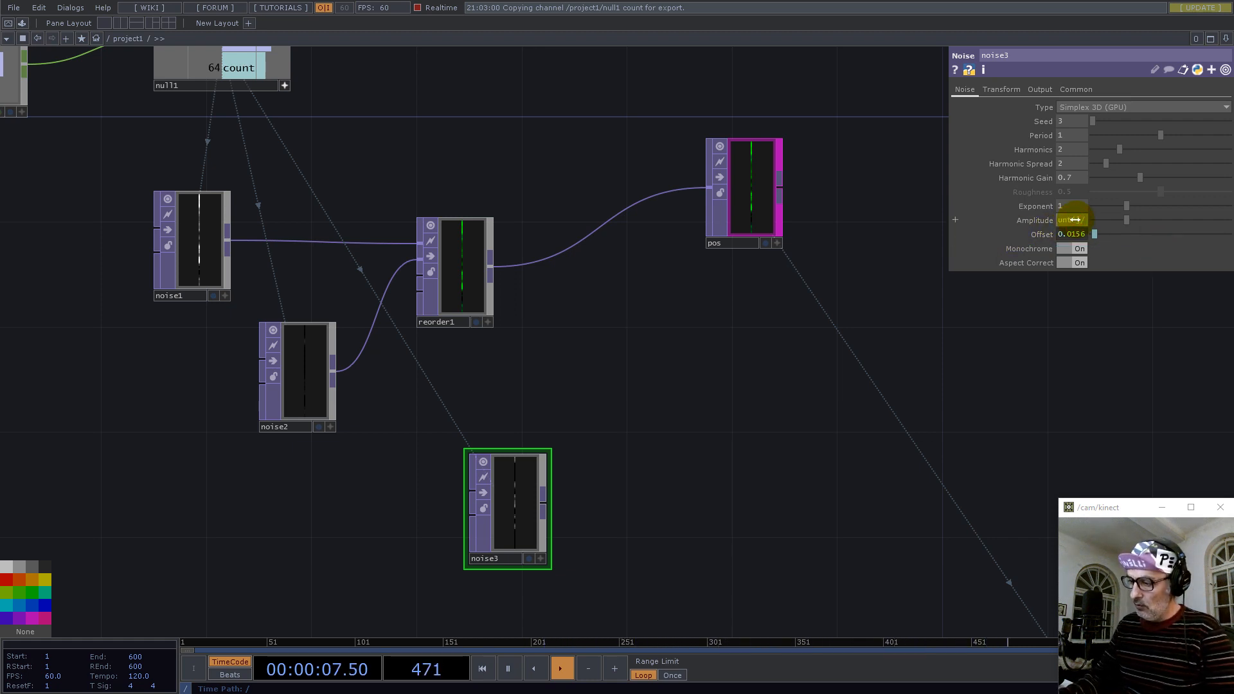
key(Return)
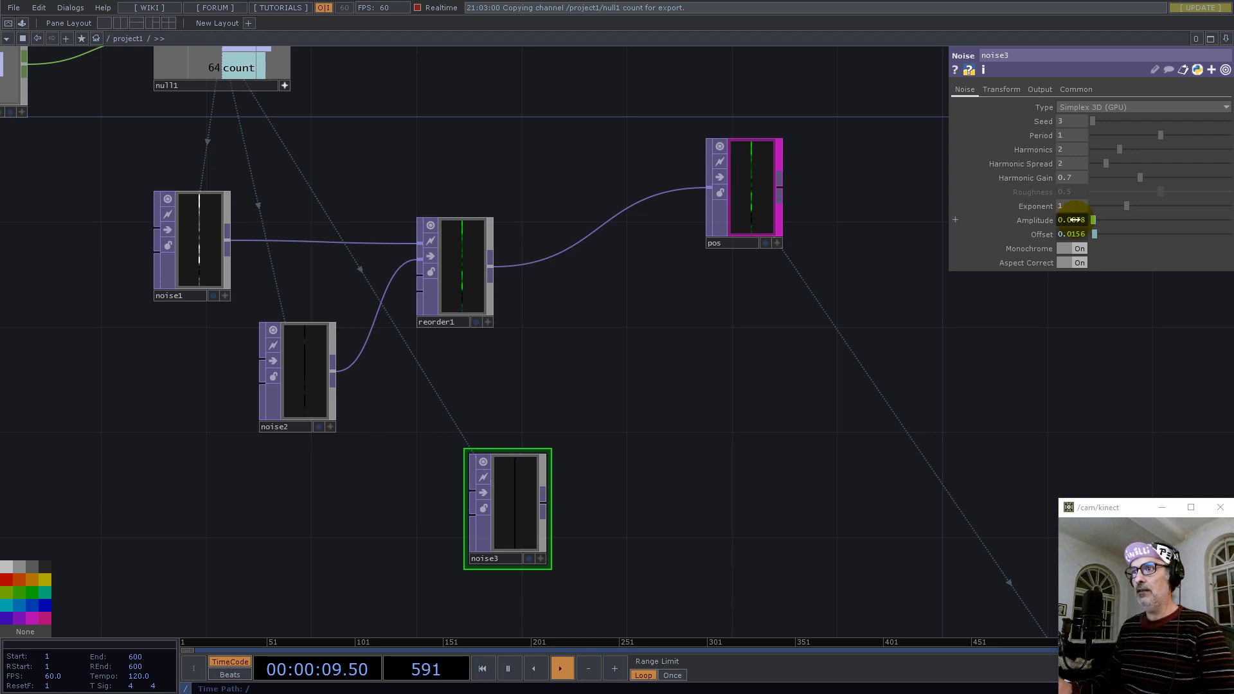
Add a Null TOP after noise3, name it scale and colour its node magenta
right_click(547, 505)
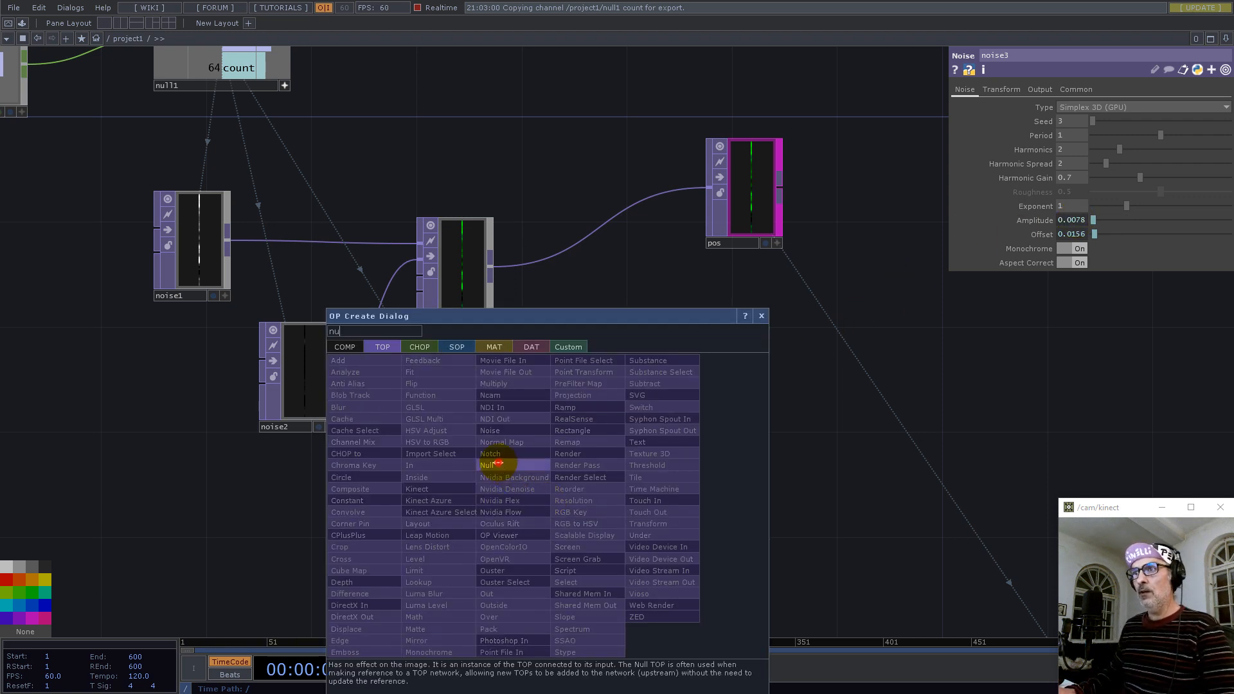
click(495, 466)
click(745, 459)
click(696, 507)
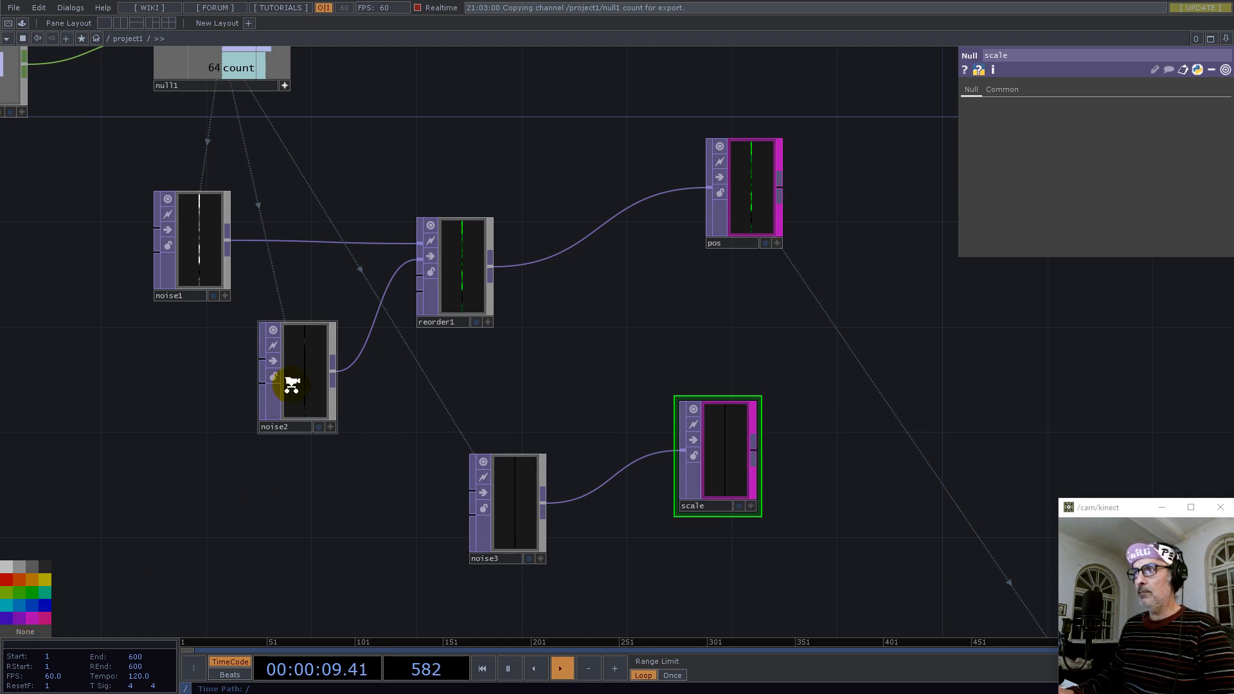
Assign the scale texture as geo1's instance Scale OP and set its Scale Y channel to y
scroll(291, 385, down, 5)
click(630, 521)
drag(440, 356, 1099, 354)
click(1093, 383)
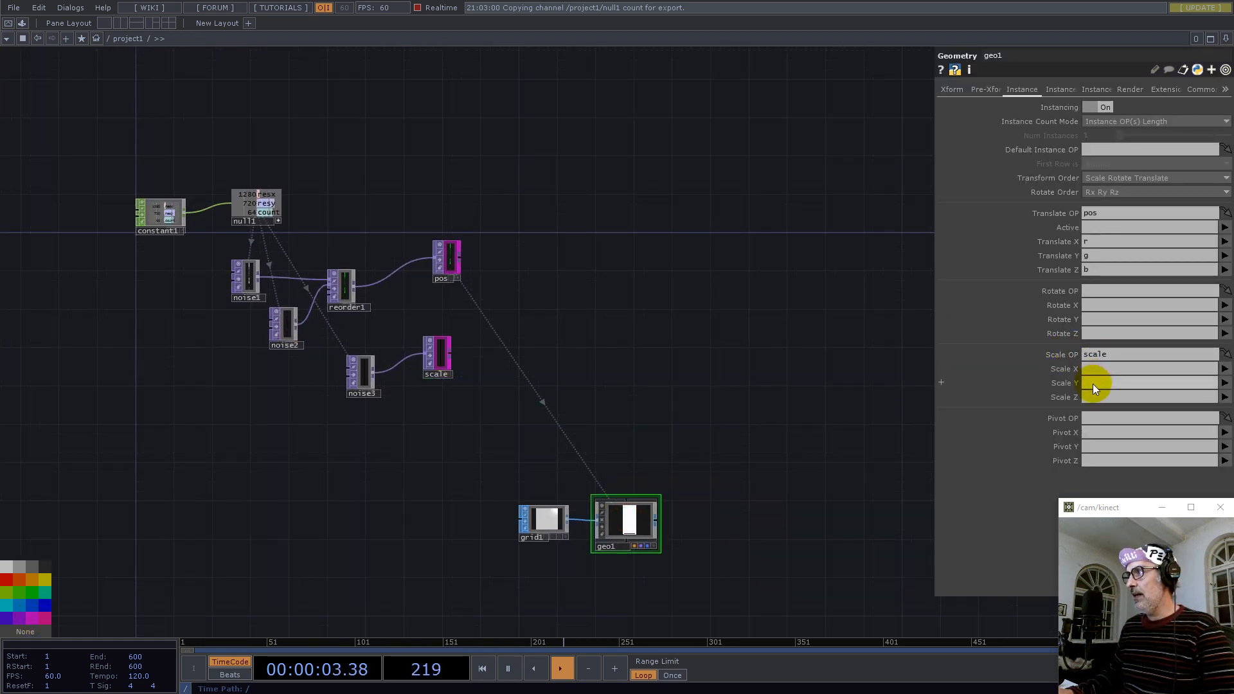
text(y)
click(698, 456)
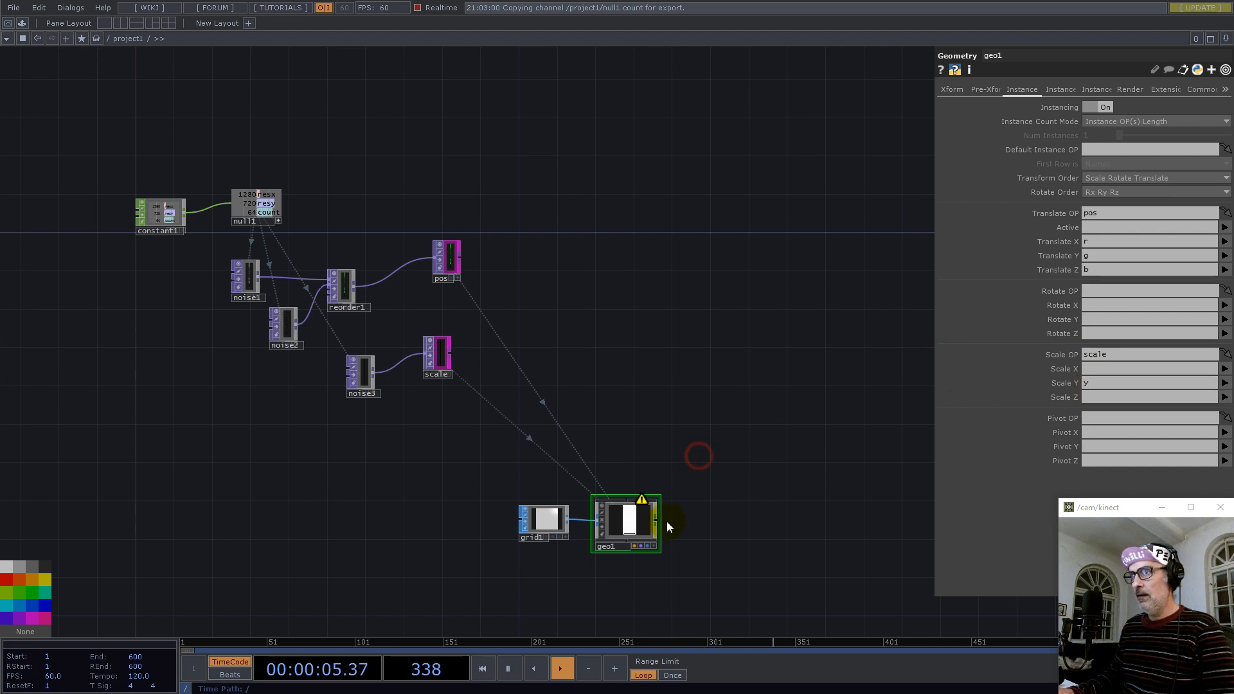
Examine the geo1 instances and the operator info of noise3, scale and pos, including their pixel formats
scroll(658, 543, up, 2)
scroll(1078, 406, up, 4)
scroll(345, 291, down, 5)
drag(234, 262, 579, 407)
scroll(441, 385, up, 5)
middle_click(449, 392)
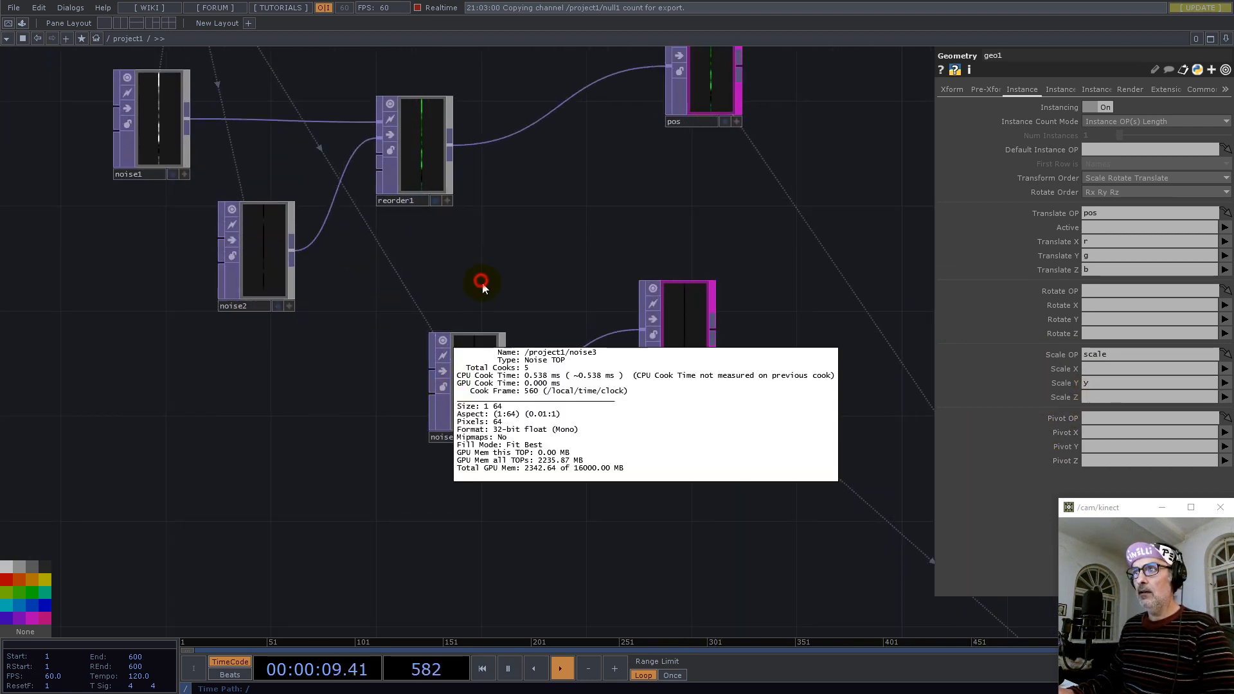
right_click(711, 318)
click(399, 243)
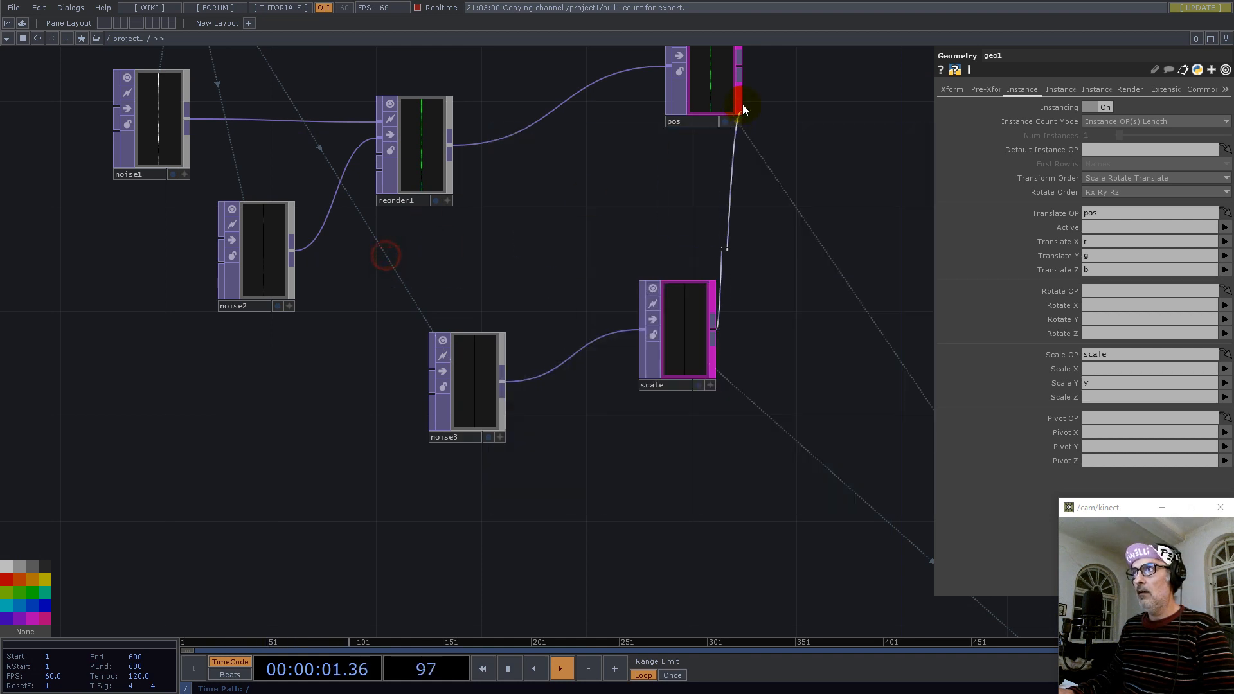
middle_click(715, 87)
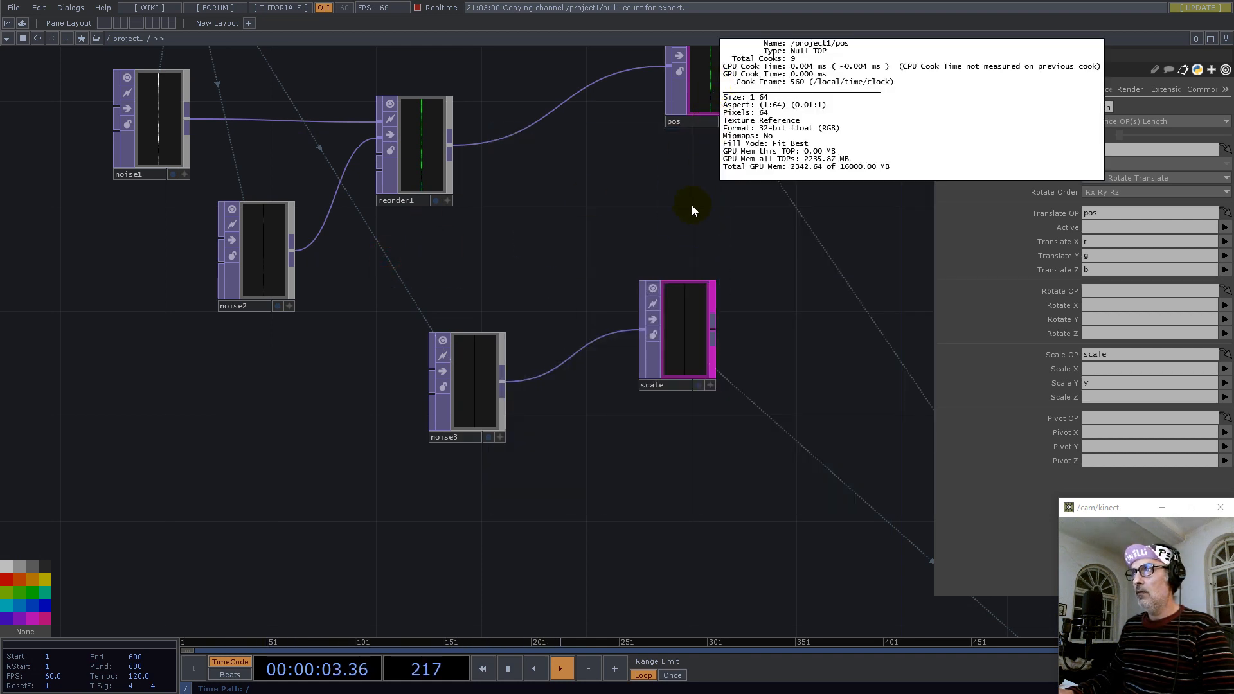
middle_click(682, 334)
Set geo1's instance Scale Y channel to r
scroll(472, 273, down, 5)
scroll(662, 399, up, 6)
click(1097, 383)
text(r)
key(Return)
Examine the scaled instance strips in geo1's interactive viewer
scroll(561, 359, up, 6)
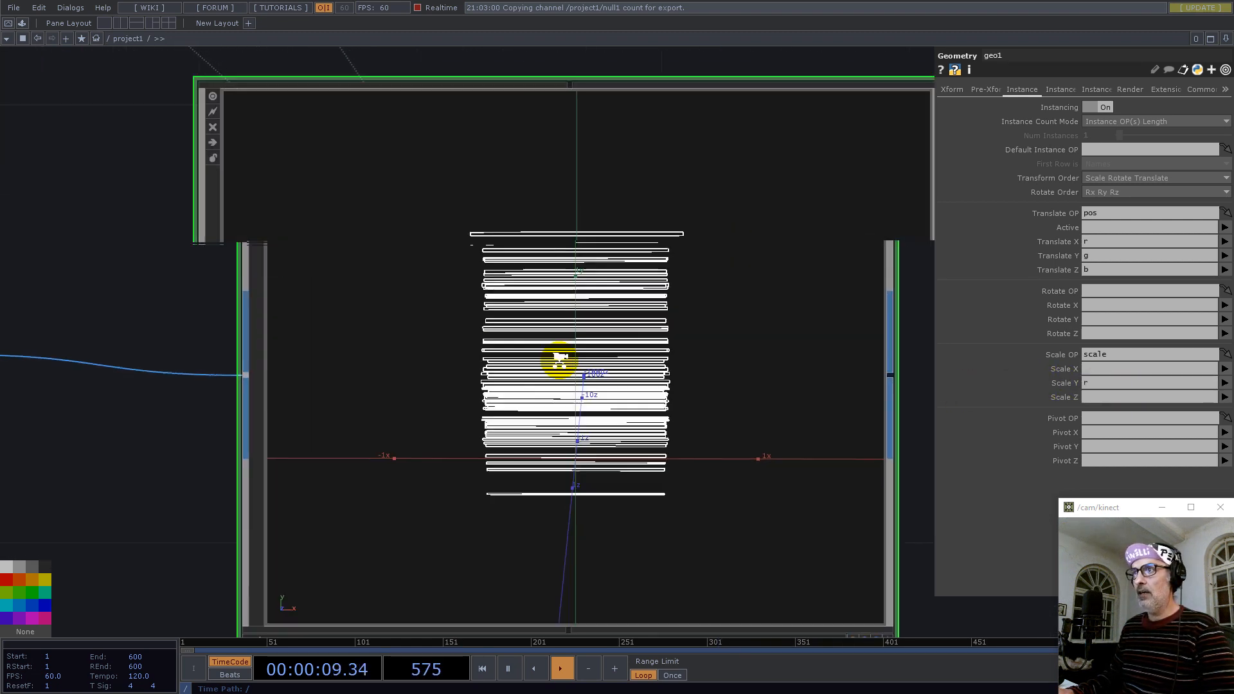
scroll(536, 279, down, 4)
click(706, 449)
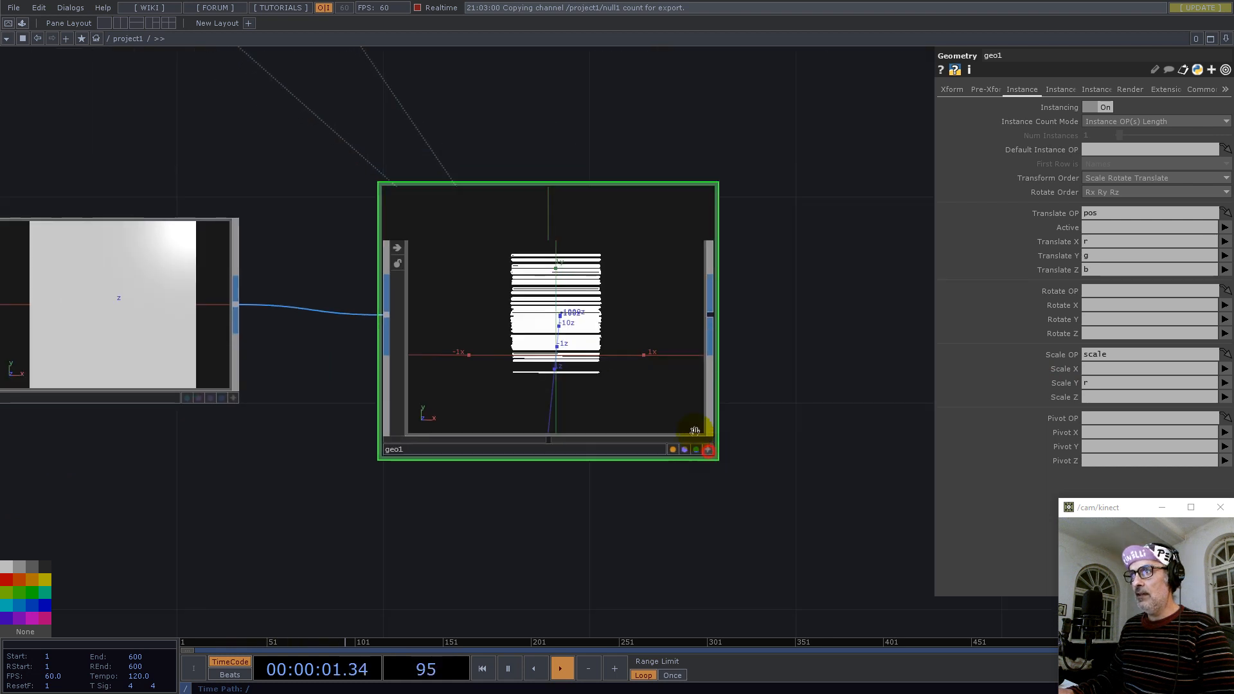
scroll(555, 327, up, 4)
scroll(555, 326, down, 5)
drag(790, 311, 524, 418)
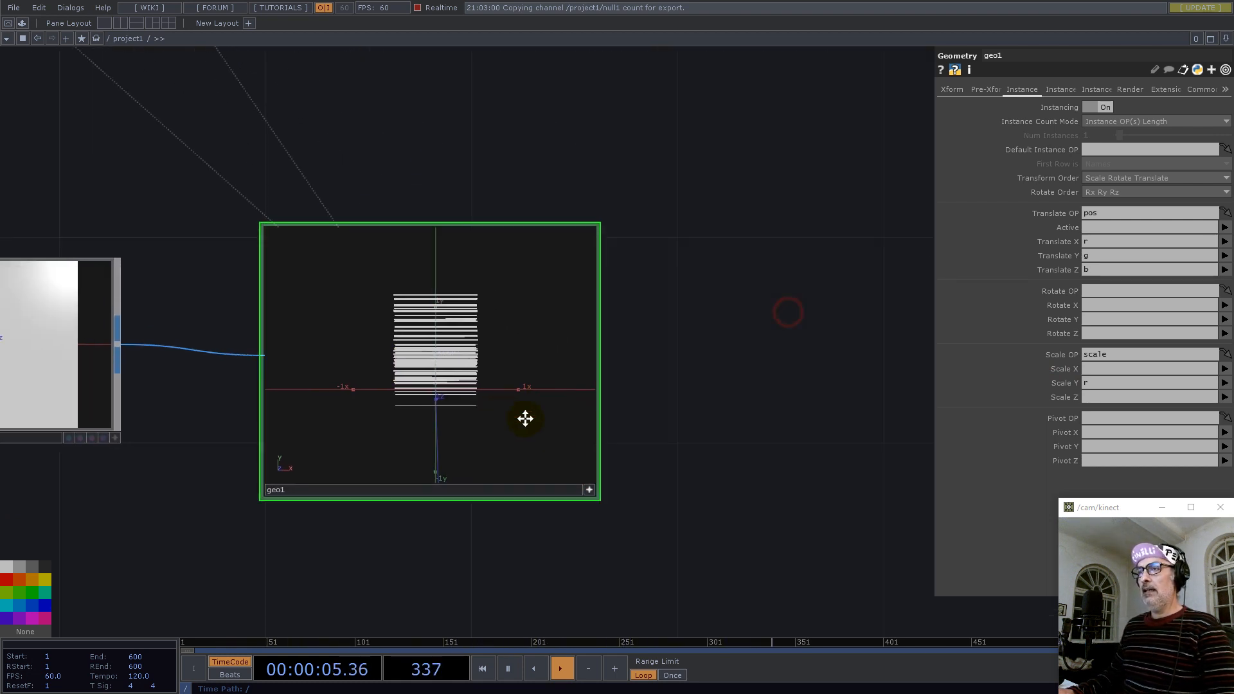
click(446, 556)
Add a Camera COMP and place it above and to the right of geo1
scroll(509, 450, down, 5)
key(Tab)
text(cam)
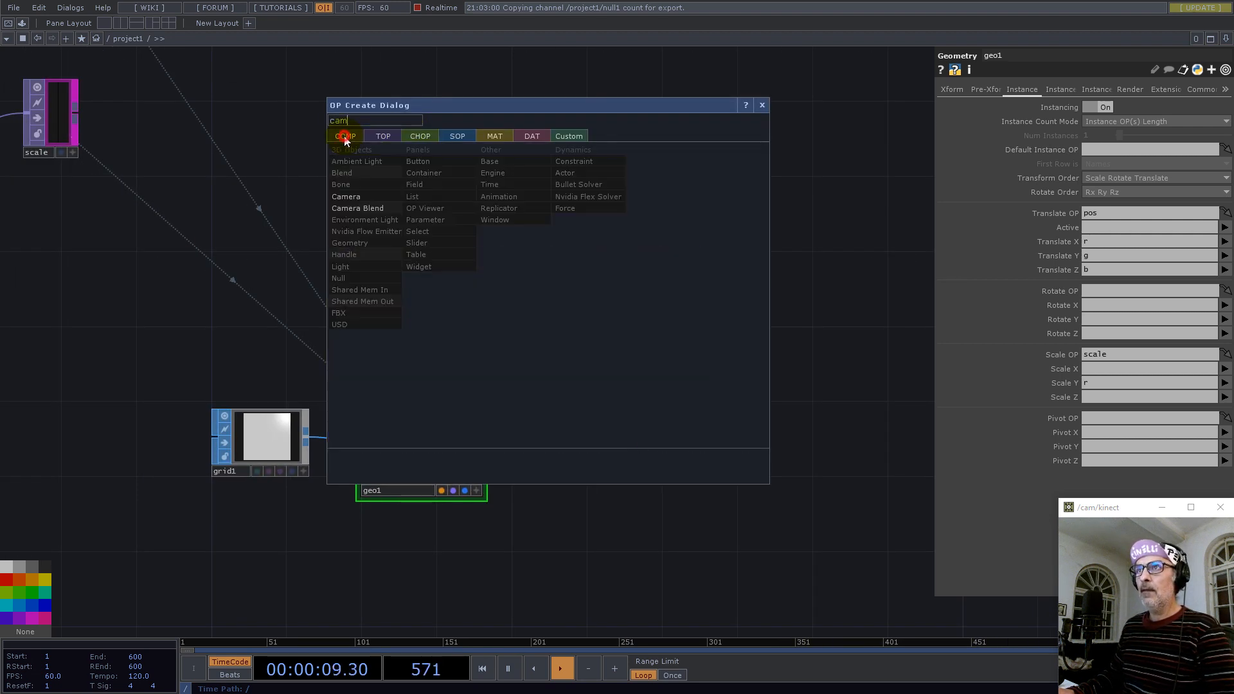
click(370, 205)
click(582, 325)
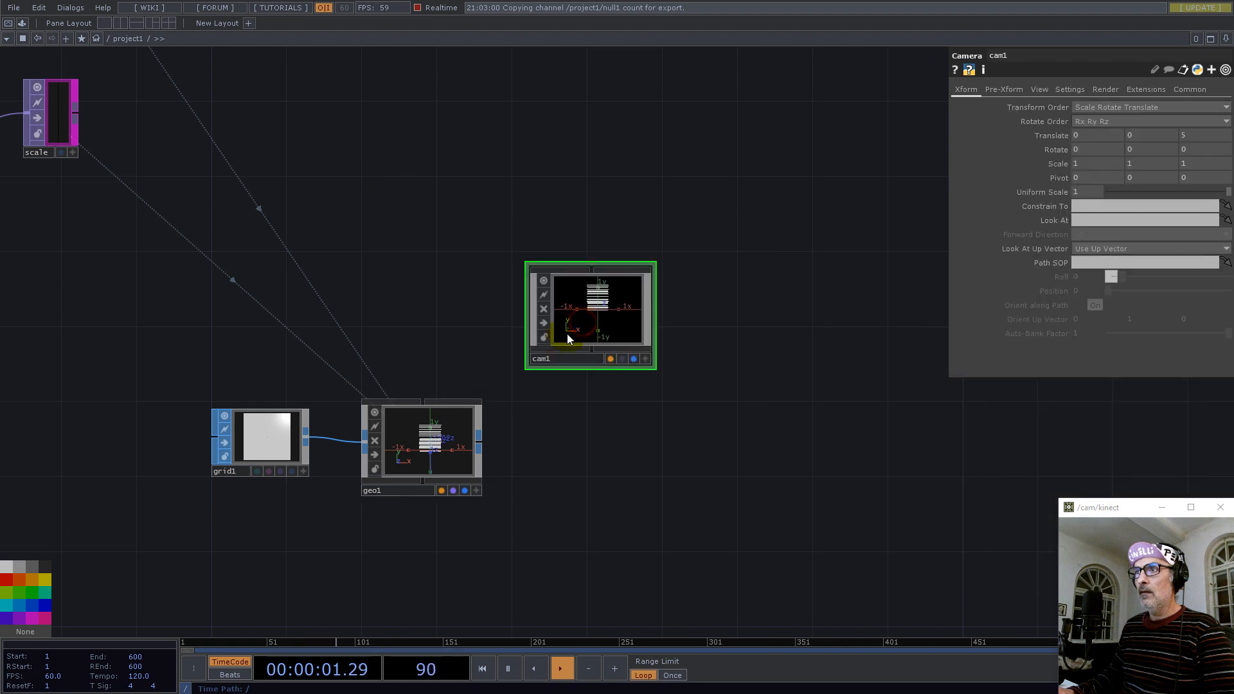
Set cam1 to Orthographic projection with an ortho width of 1 and its Y translation to 0.5
scroll(576, 327, up, 3)
click(1004, 89)
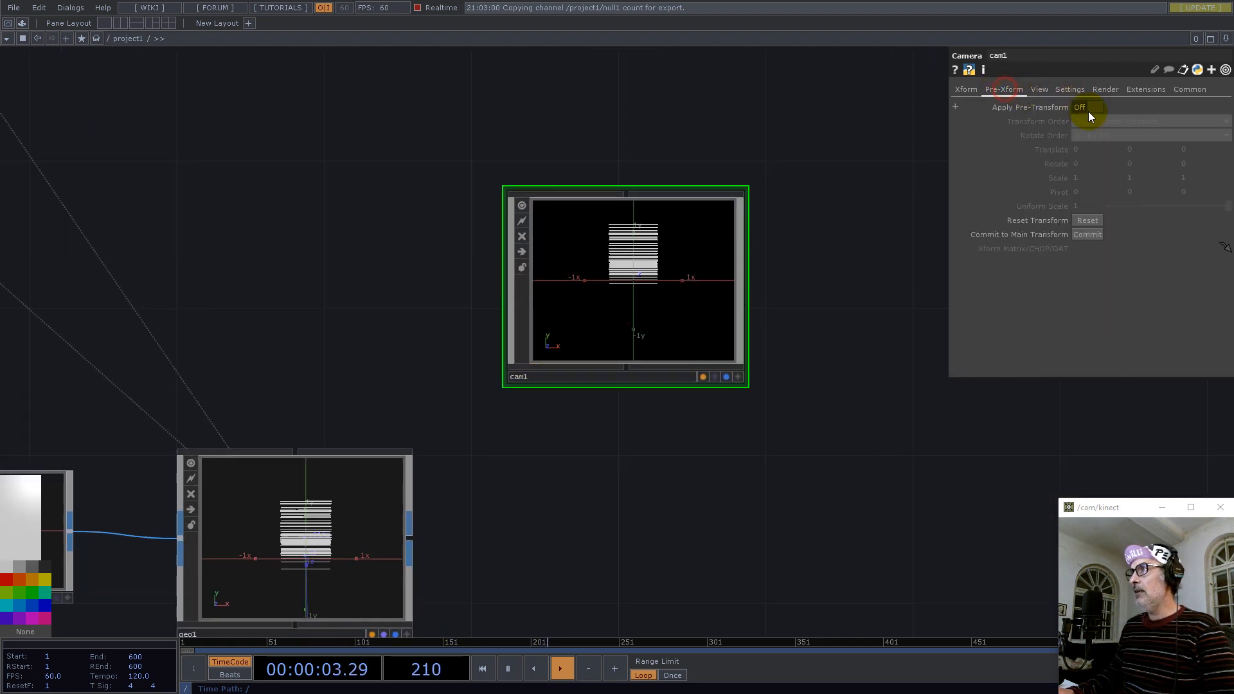
click(1039, 89)
click(1092, 108)
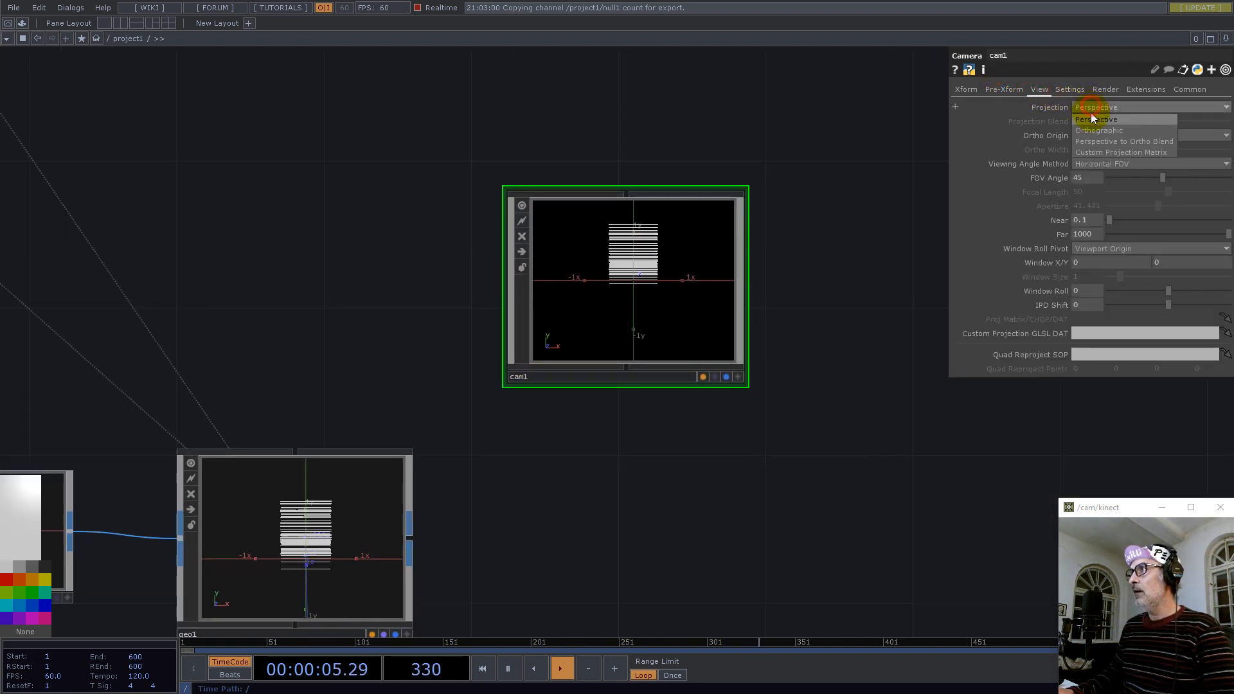
click(1093, 133)
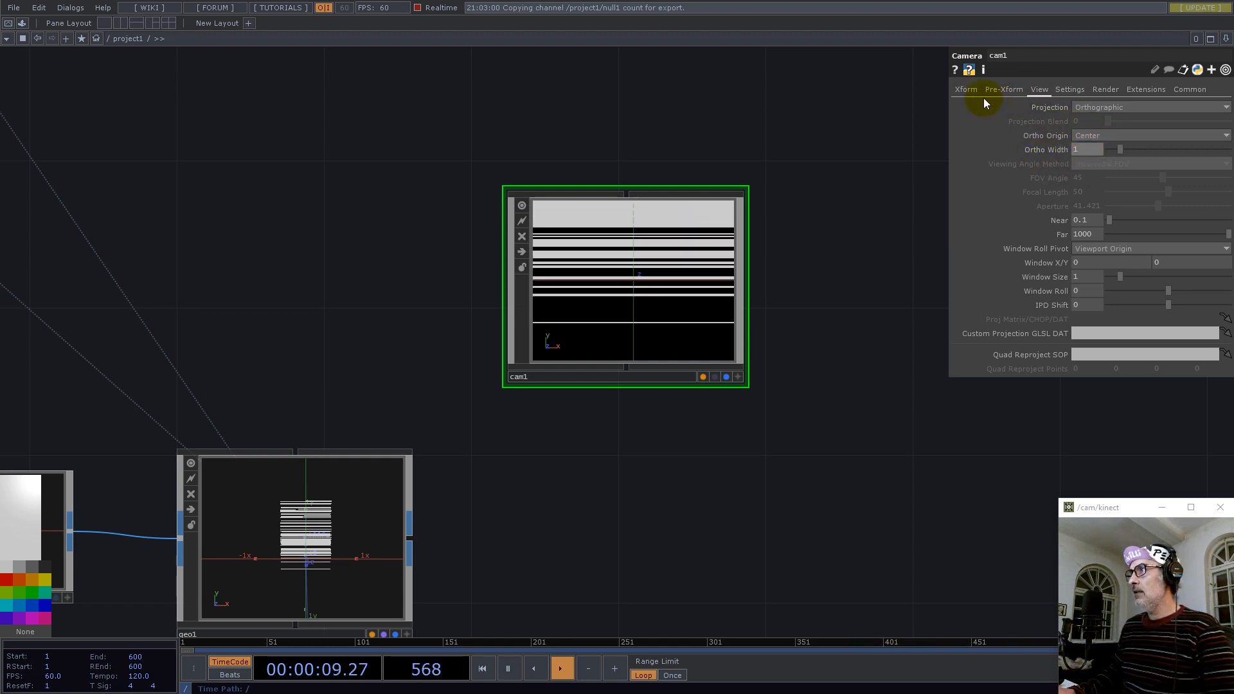
click(966, 90)
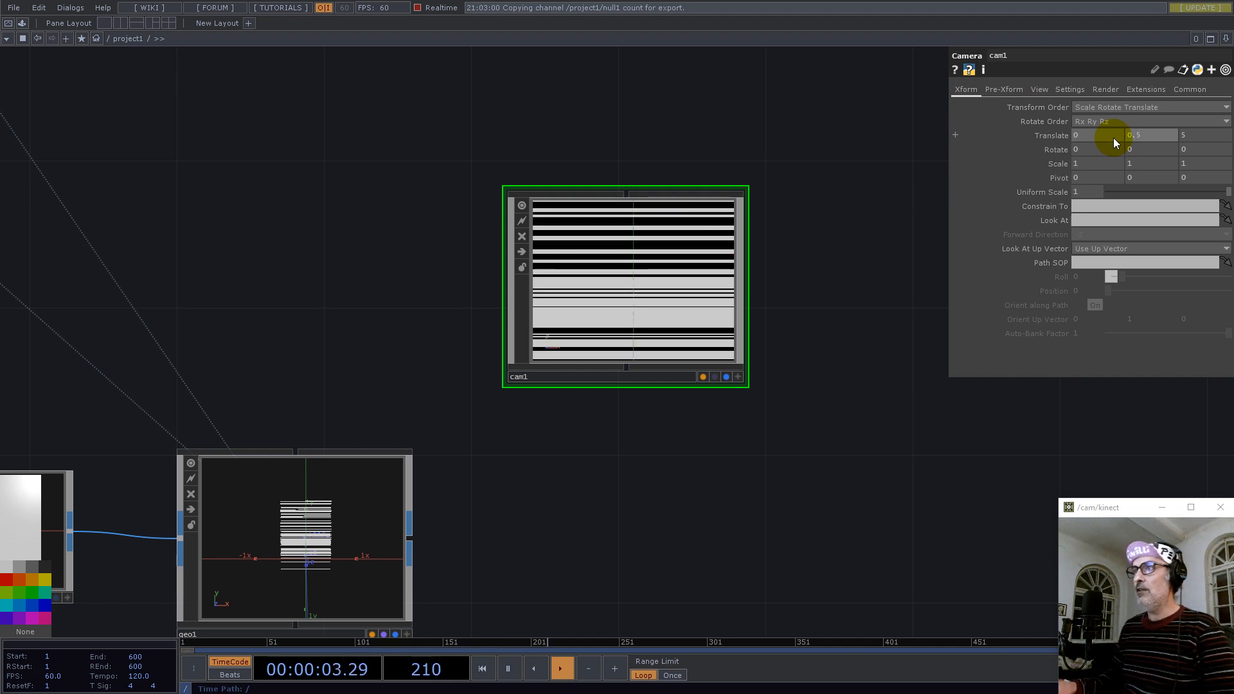
Add a Render TOP below cam1, to the right of geo1
scroll(845, 267, down, 5)
double_click(773, 375)
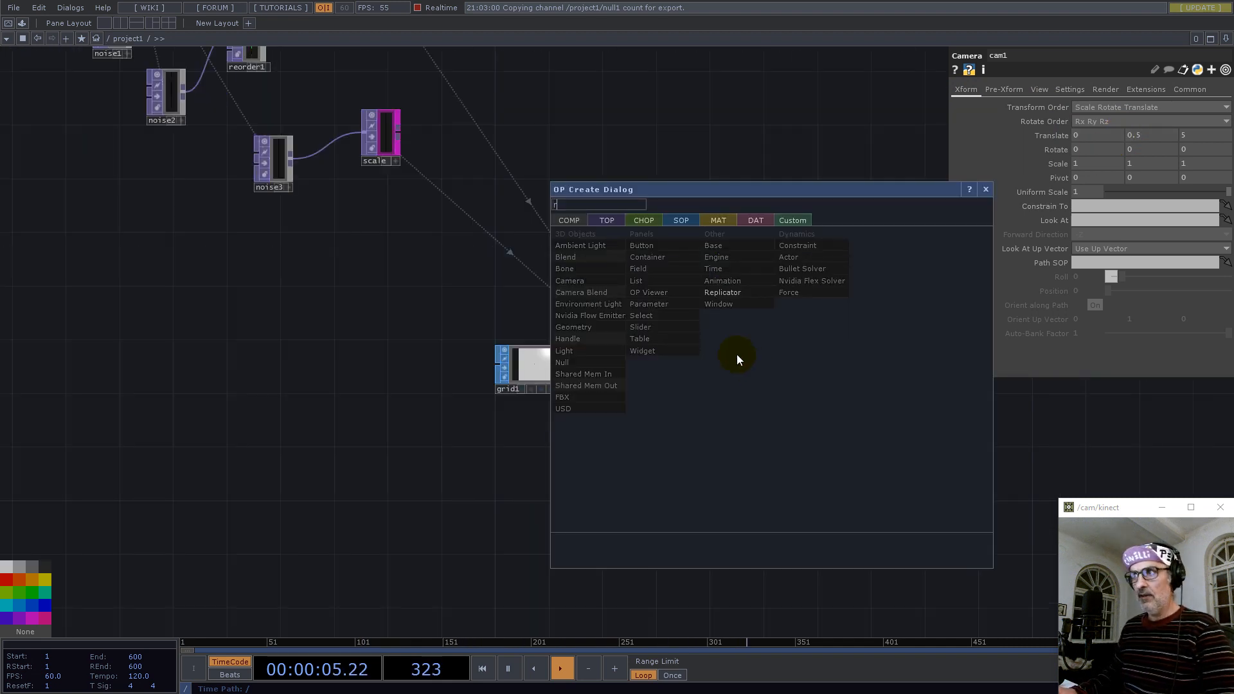
click(597, 220)
text(r)
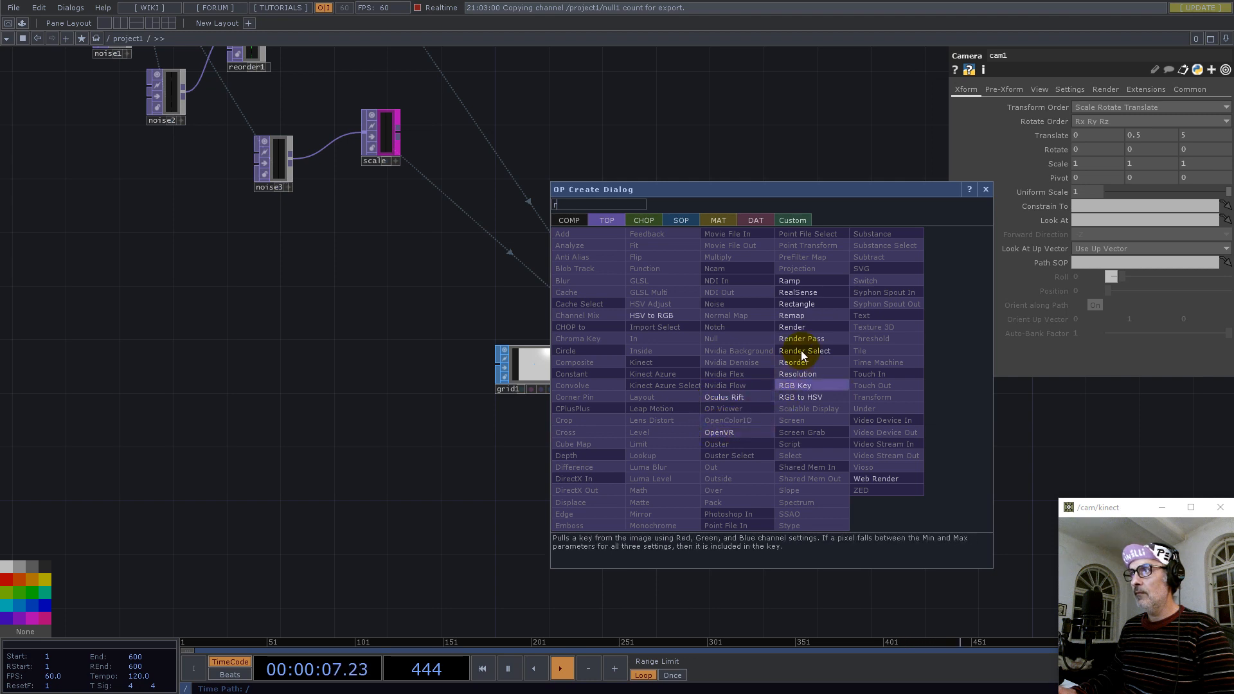
click(802, 327)
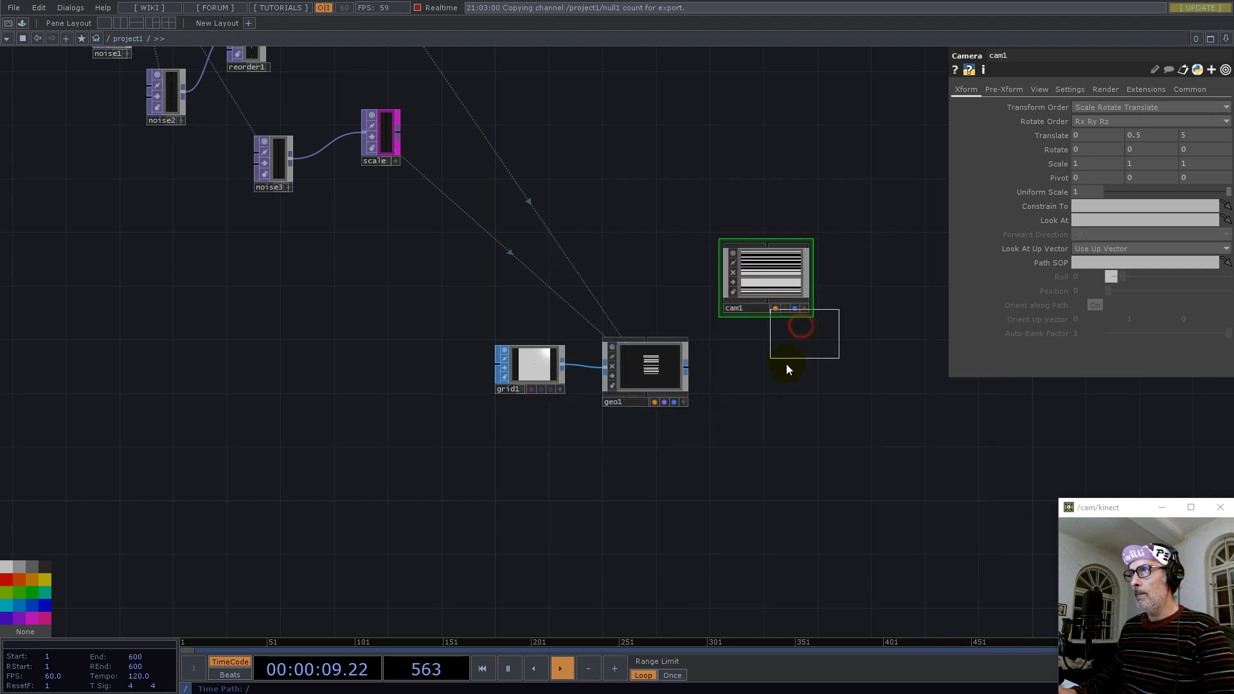
click(763, 363)
Drive both of render1's resolution values with null1's resy channel for a 720 by 720 output
scroll(759, 382, up, 5)
scroll(790, 427, down, 10)
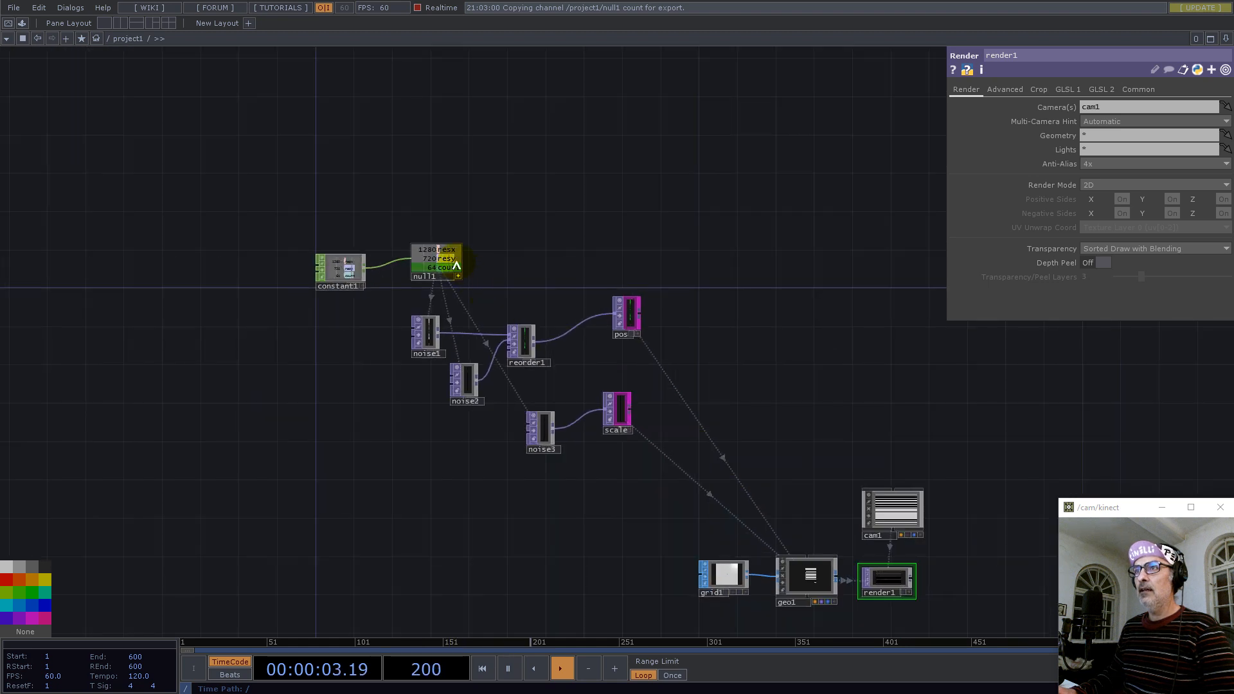
click(1126, 89)
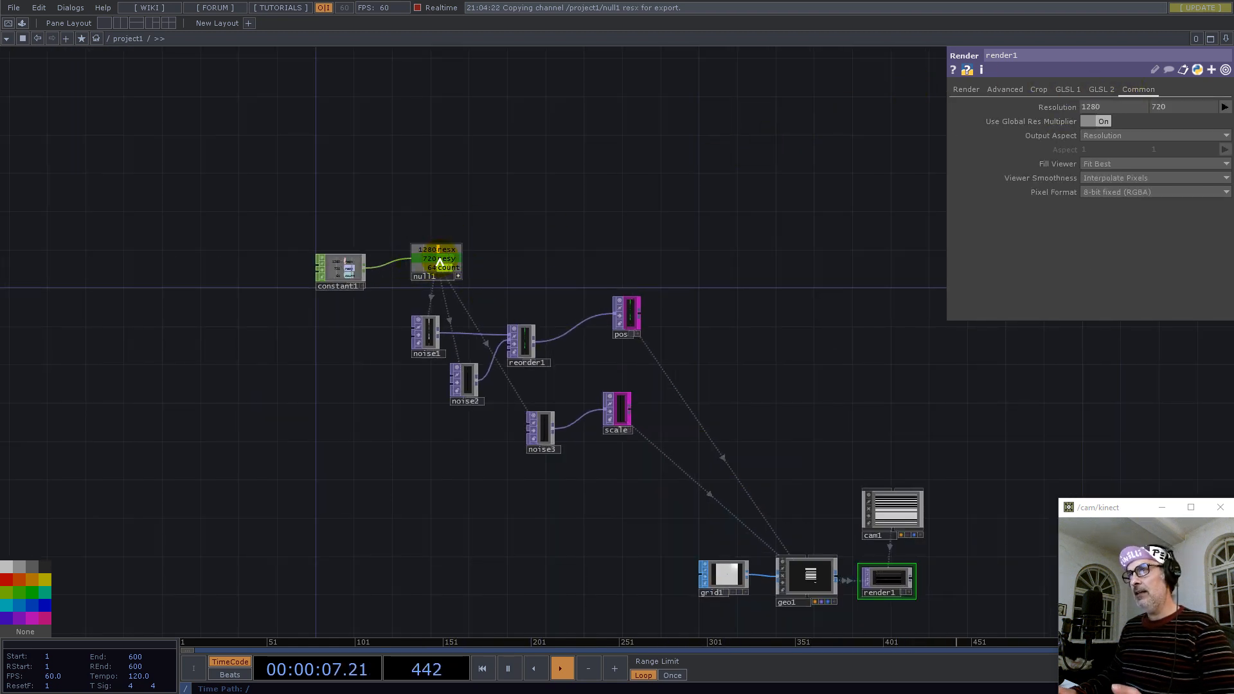
drag(439, 263, 1071, 102)
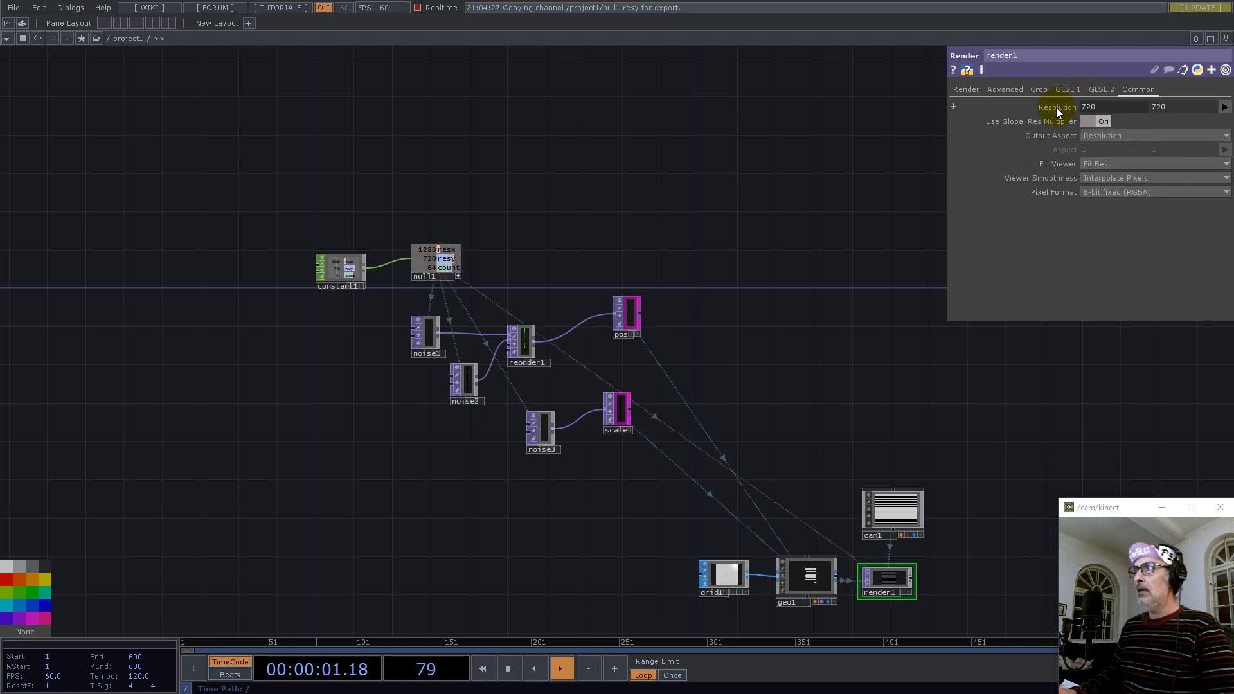
Enlarge the render1 node's height so its square output fills more of the viewer
scroll(485, 276, up, 5)
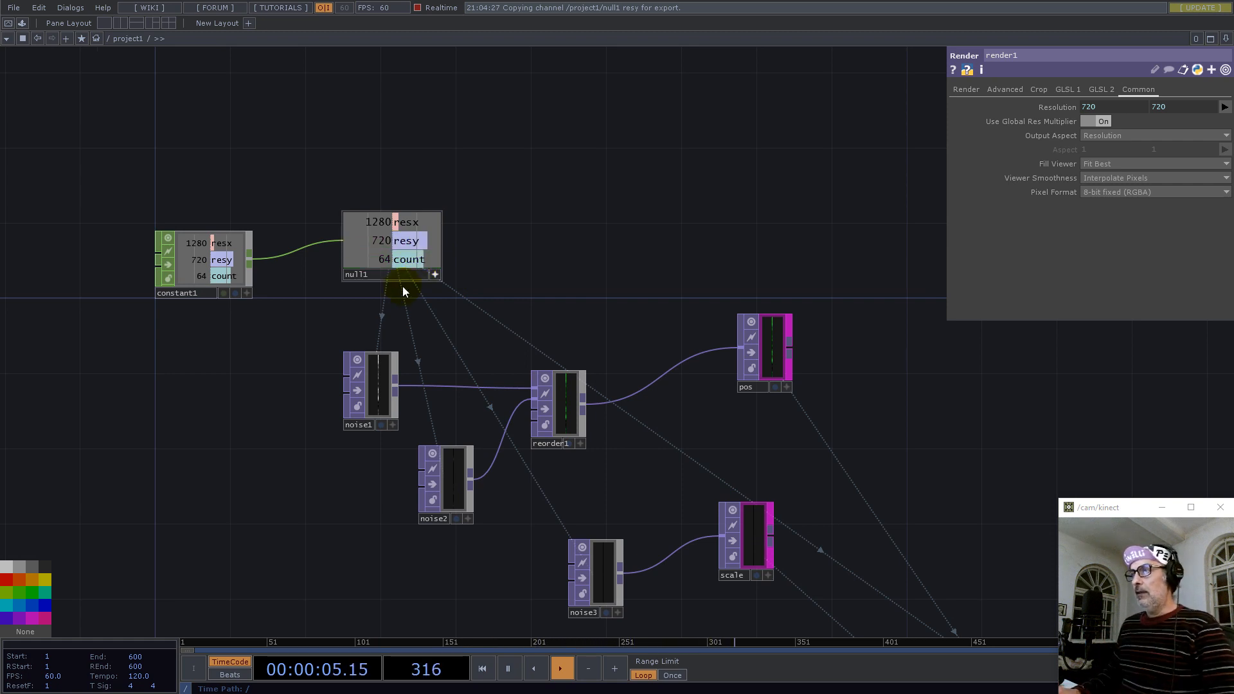
scroll(352, 273, down, 5)
scroll(689, 532, up, 8)
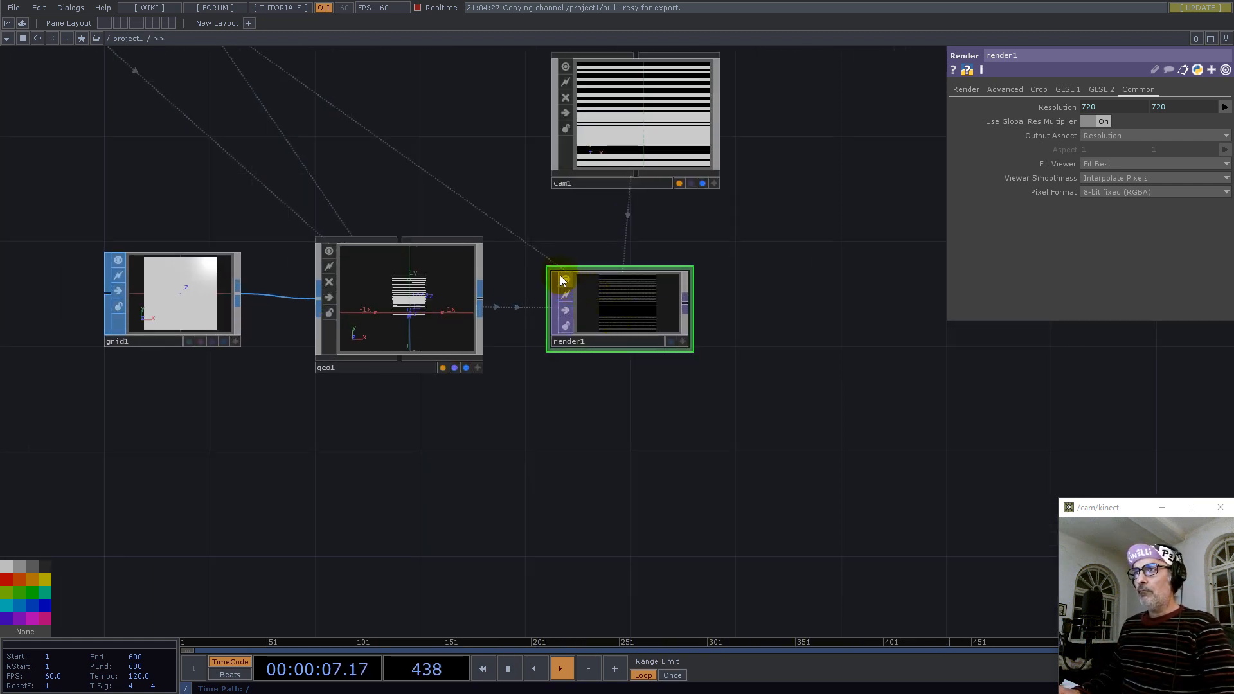
drag(551, 269, 552, 235)
drag(611, 278, 620, 309)
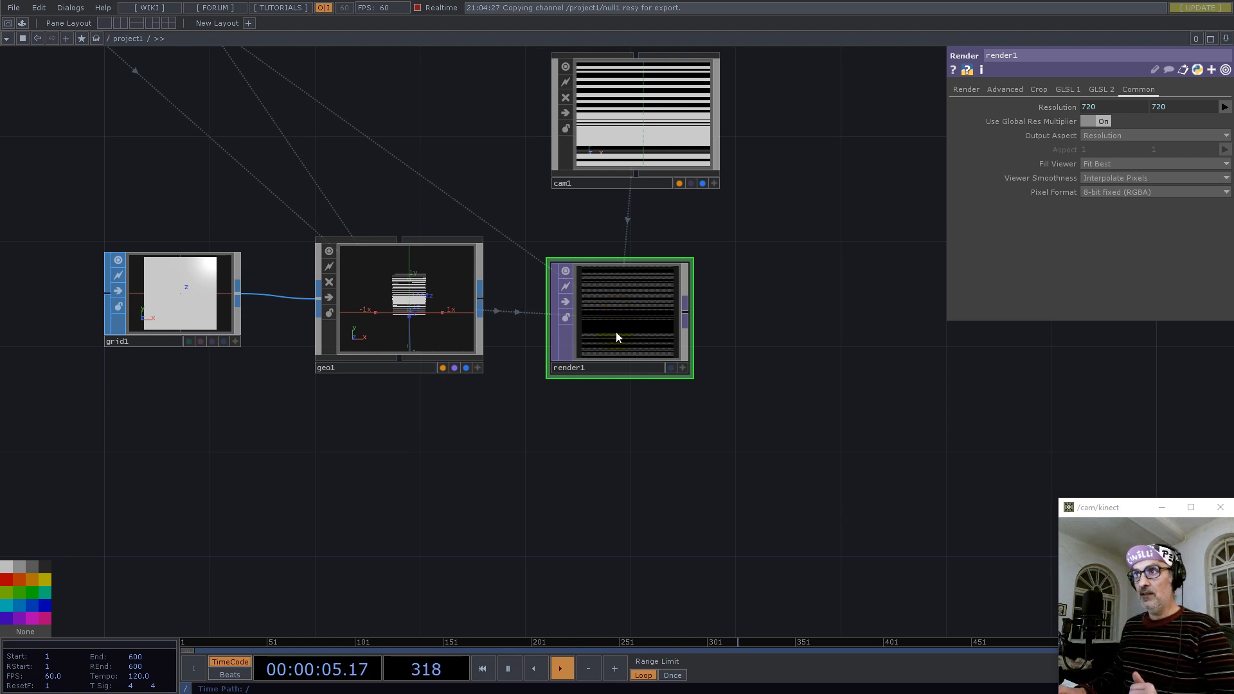
Add a Constant MAT and place it below geo1
double_click(410, 476)
text(co)
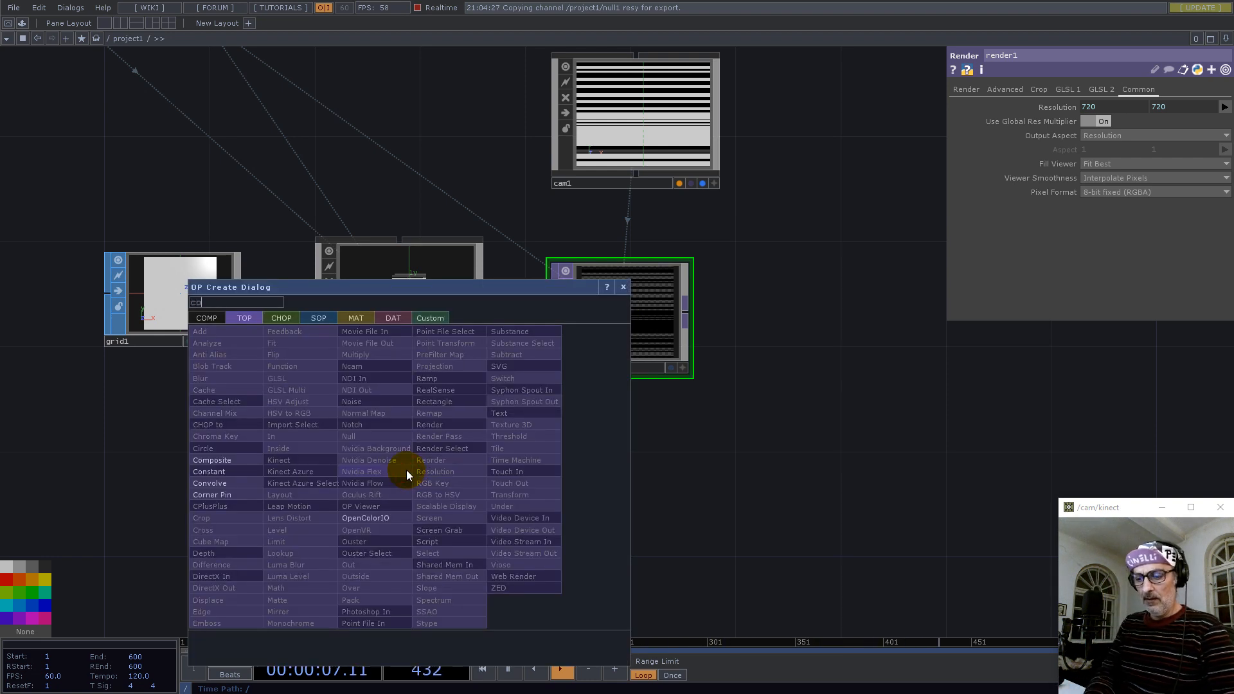
click(355, 317)
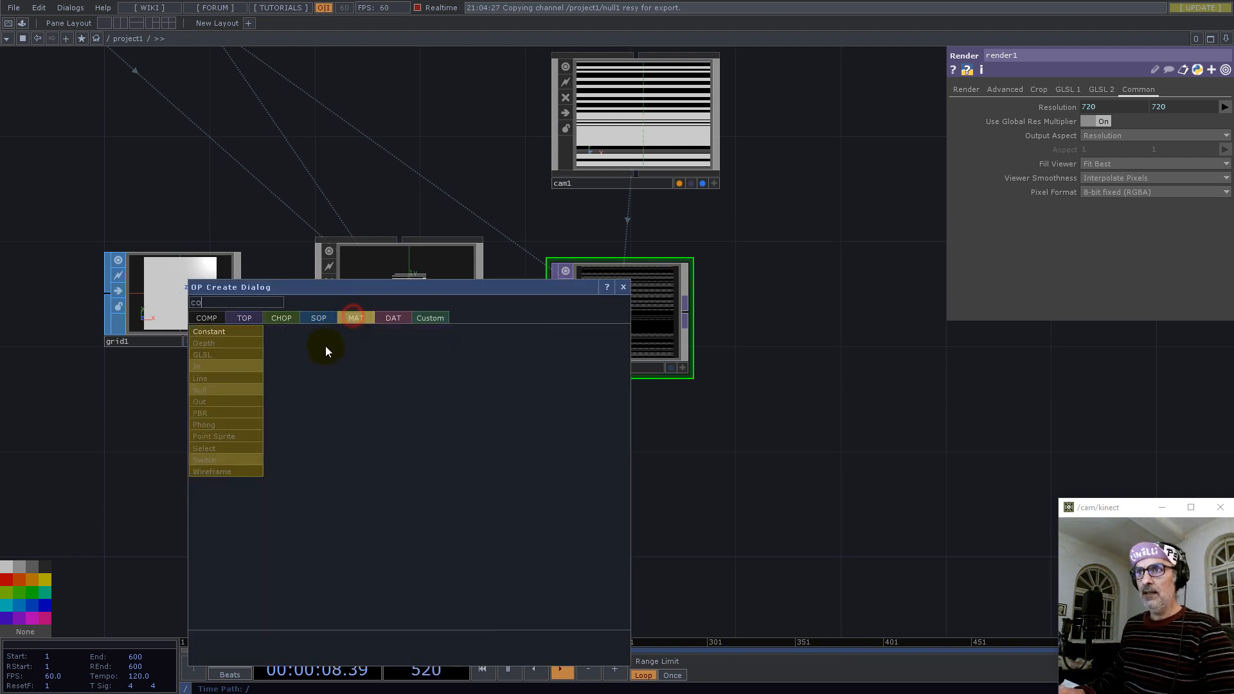
click(219, 329)
click(383, 454)
Assign constant2 as geo1's render material
click(414, 329)
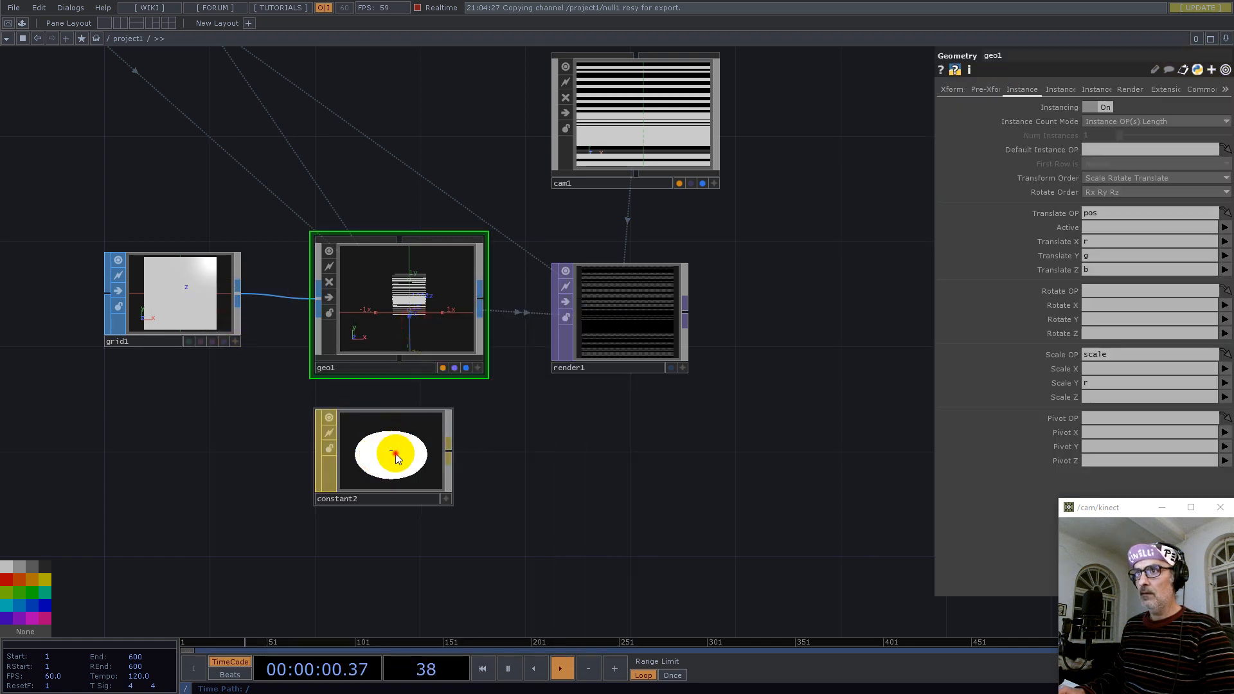
click(1129, 89)
drag(1126, 94, 1121, 109)
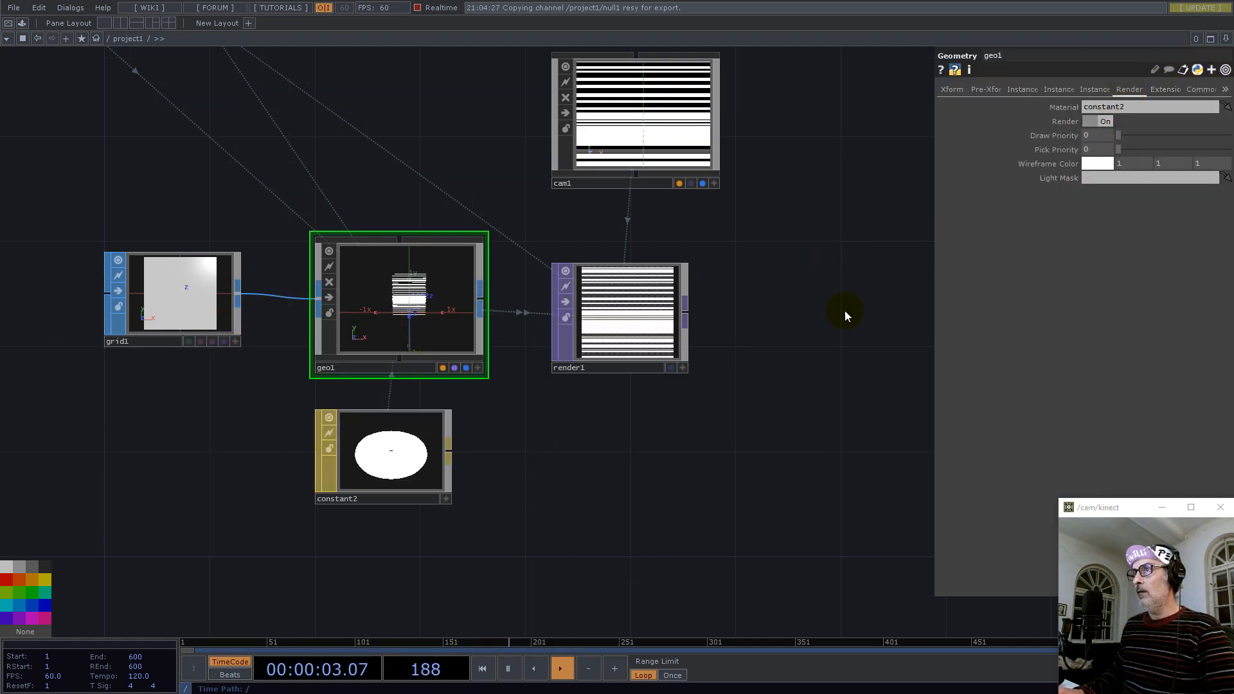
Move constant1 and null1 together to a spot below and to the left of the noise nodes
drag(829, 330, 812, 515)
scroll(812, 514, down, 3)
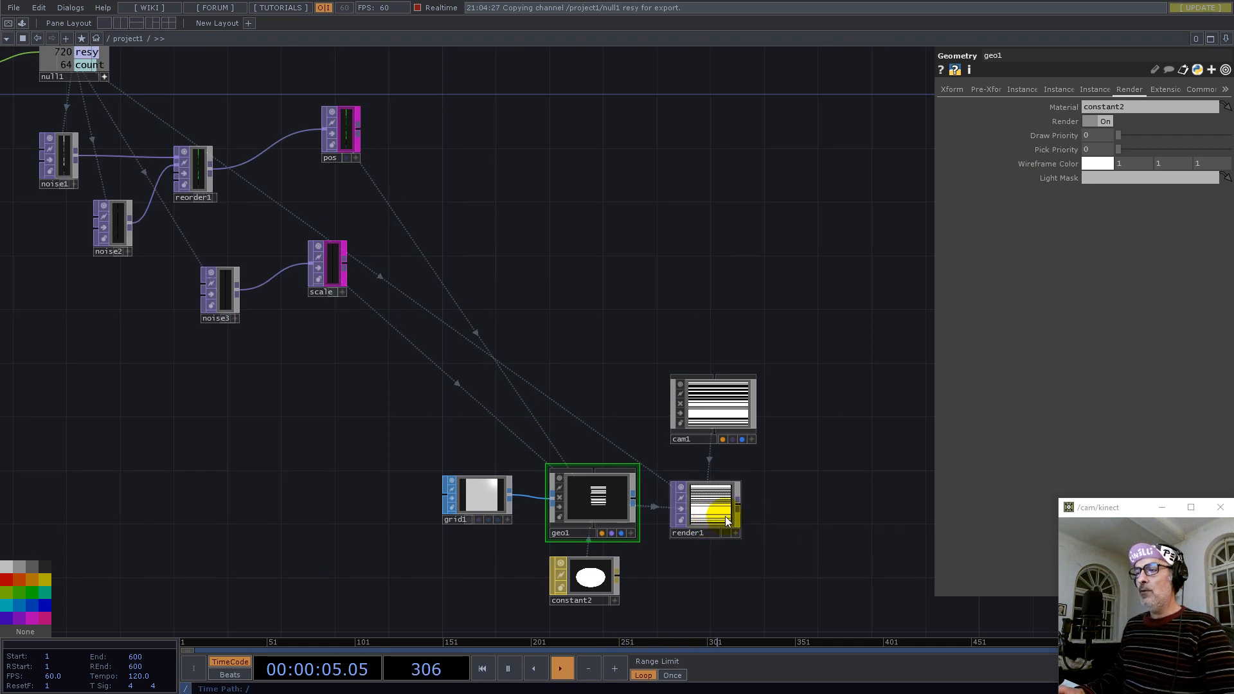
drag(432, 201, 631, 395)
drag(133, 175, 339, 296)
key(ctrl+c)
key(ctrl+v)
click(80, 551)
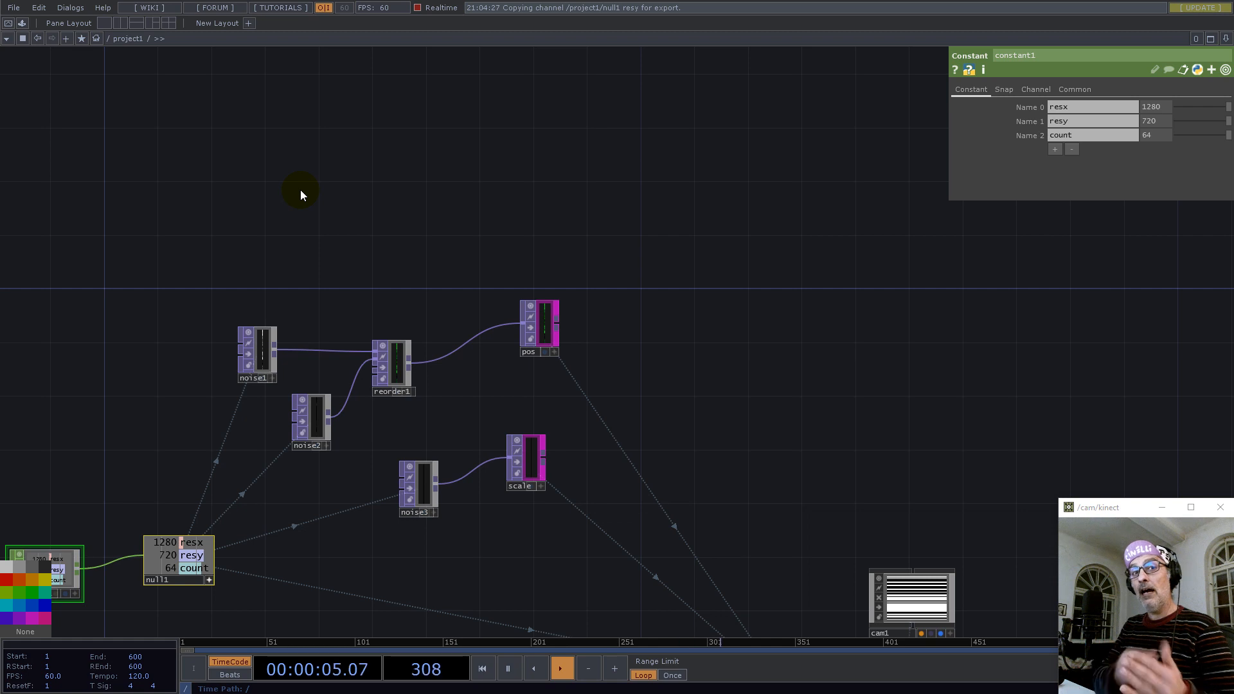
Add a Ramp TOP in the empty area above reorder1
key(Tab)
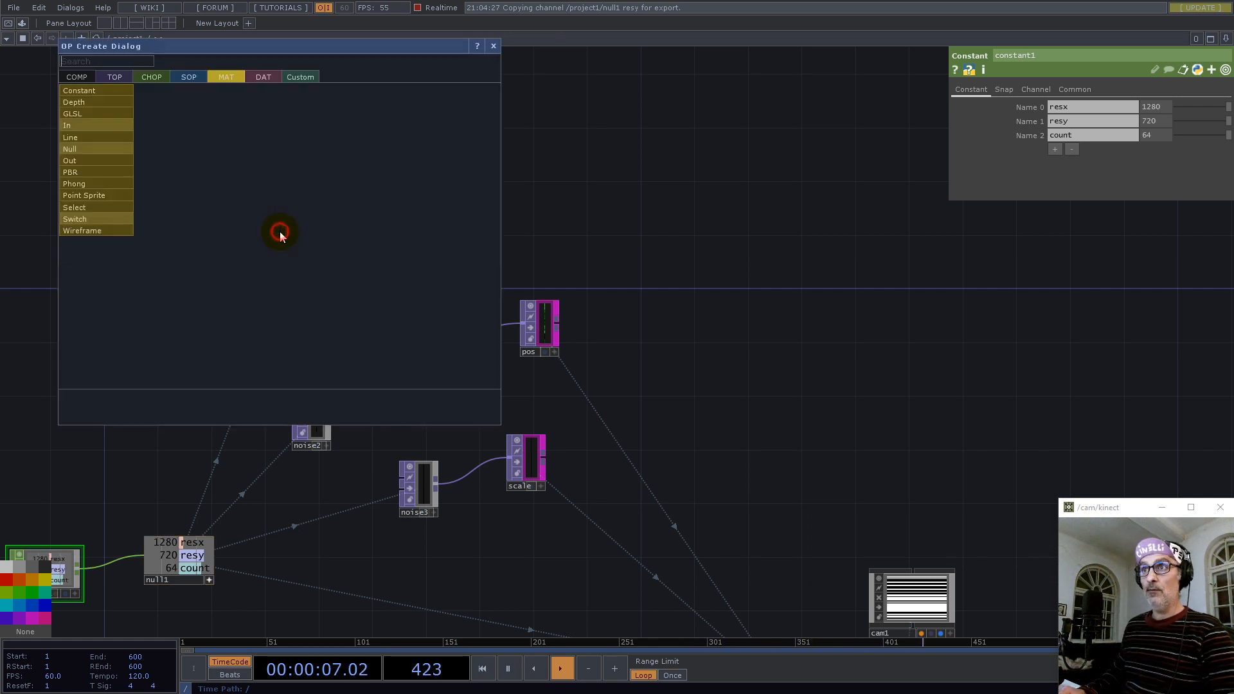
text(r)
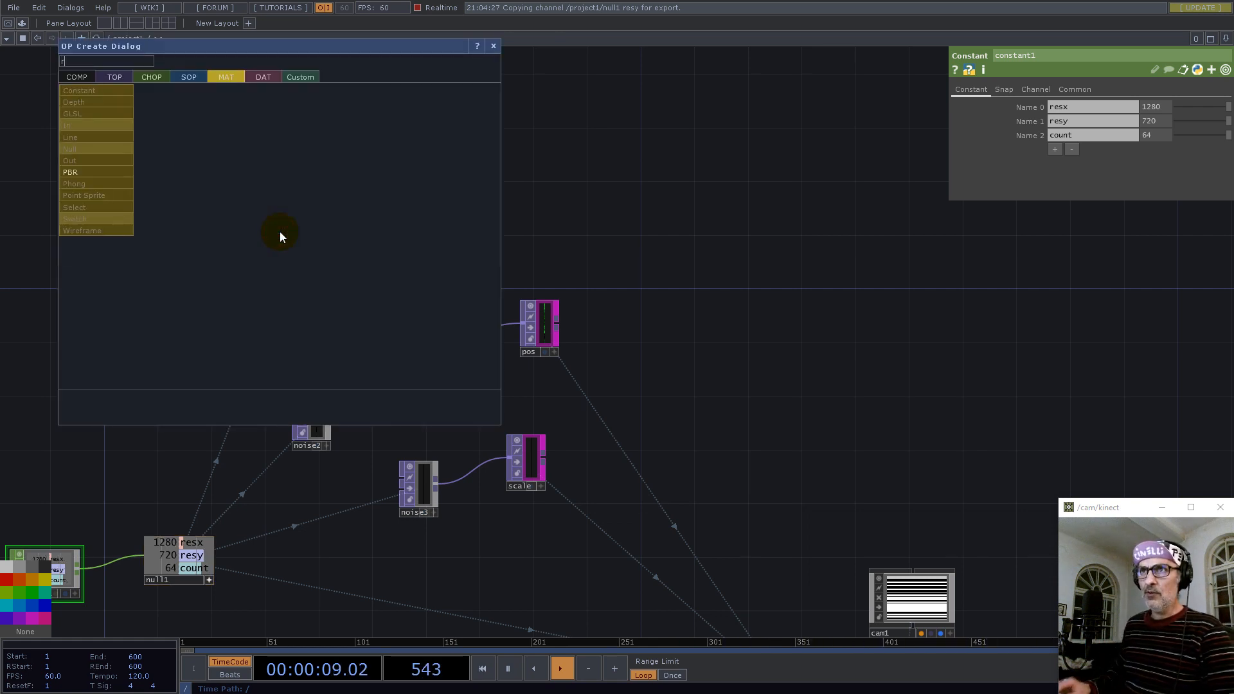
click(125, 76)
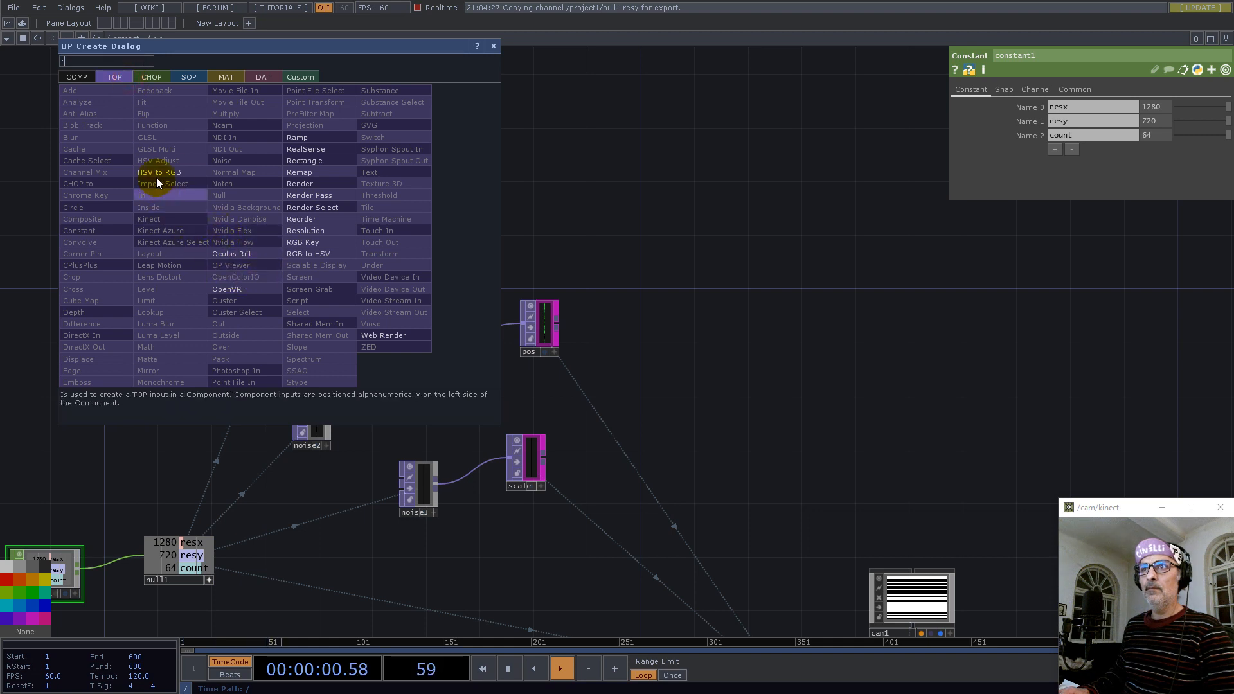
click(304, 143)
click(388, 257)
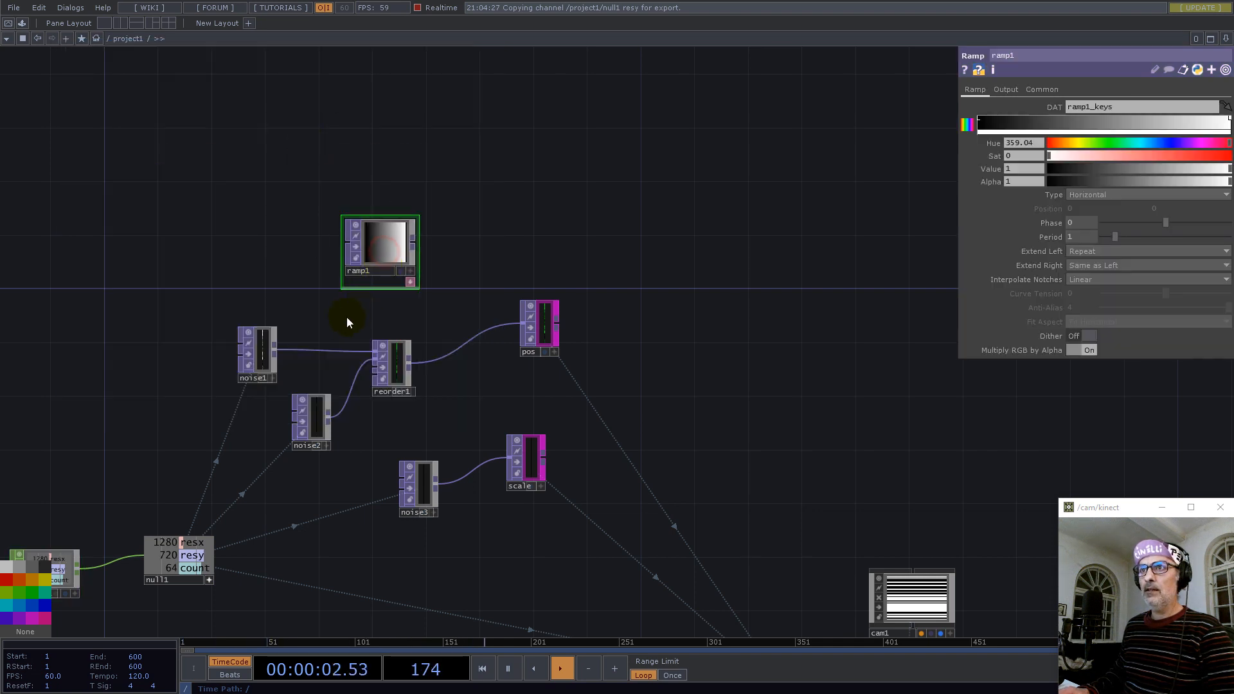
Move ramp1 above pos and set its resolution to 1 wide, with the height exported from null1's count channel
drag(391, 276, 502, 243)
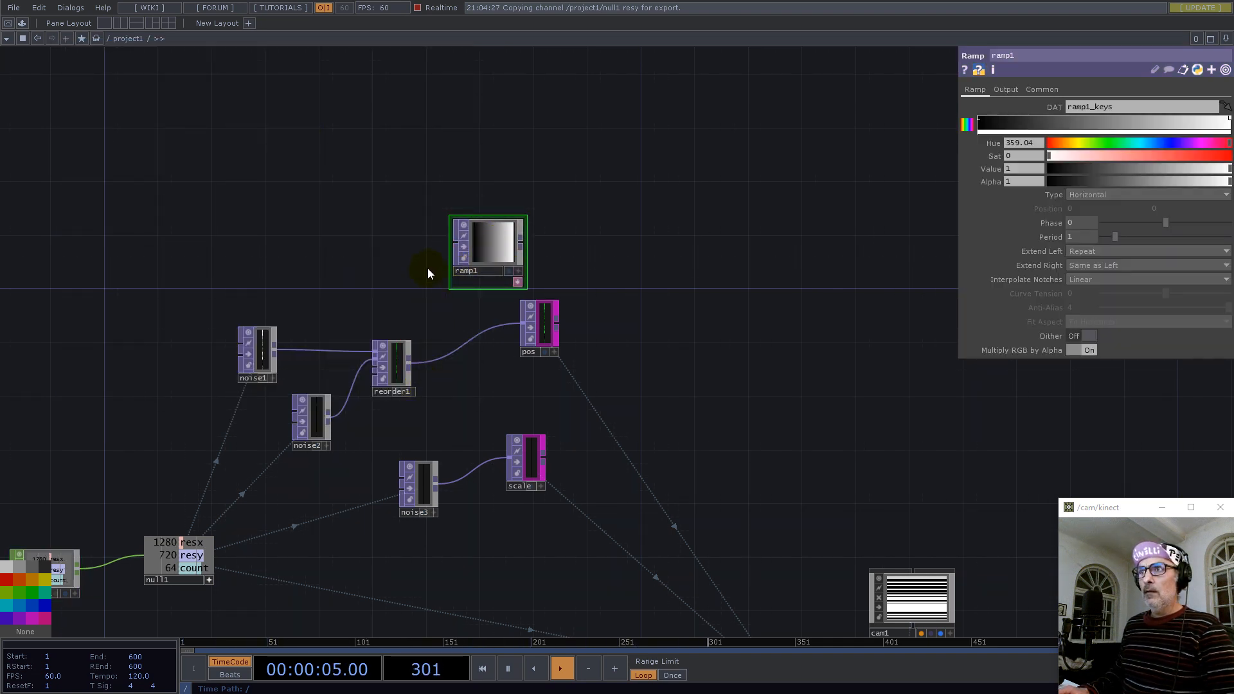
drag(193, 568, 1168, 122)
click(1168, 122)
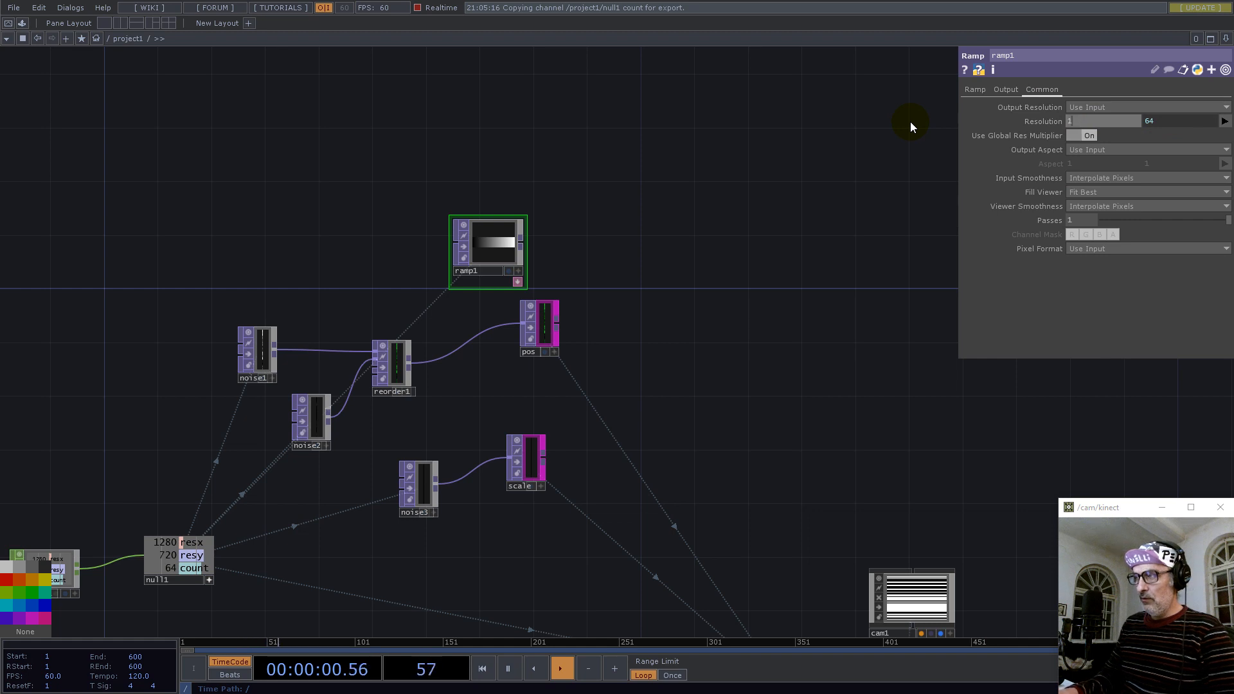
drag(409, 362, 383, 262)
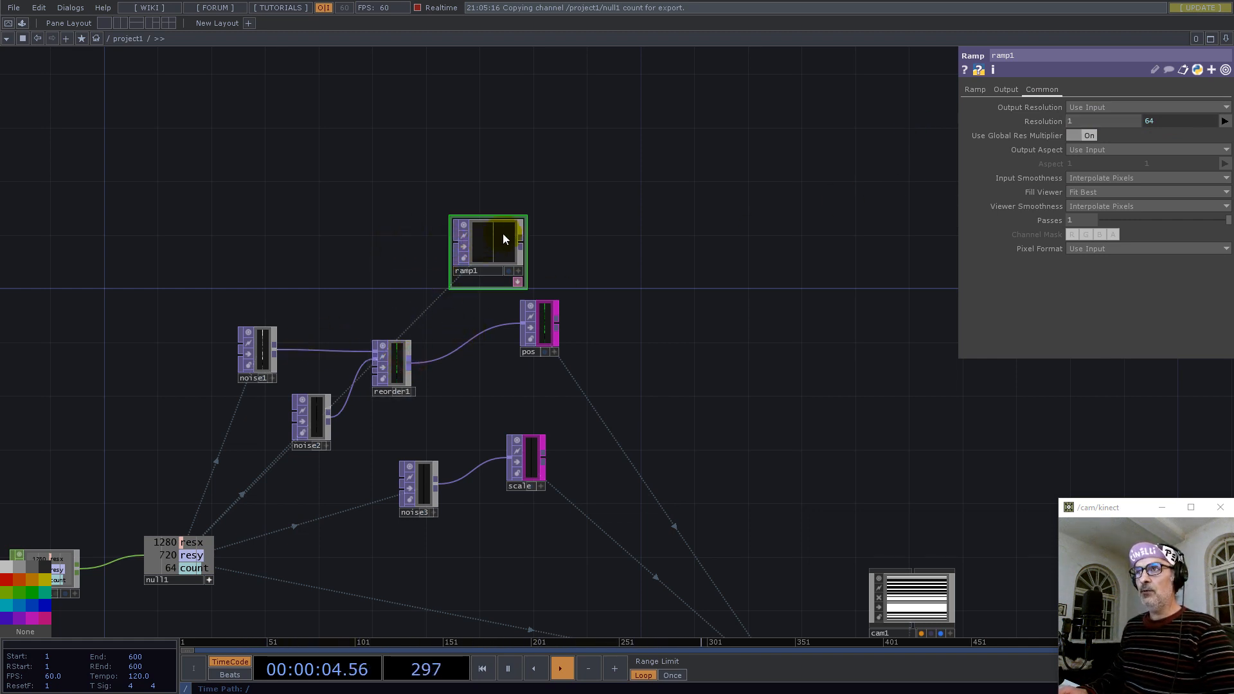
Set ramp1's pixel format to 32-bit float (Mono) and its ramp type to Vertical
click(523, 216)
drag(478, 251, 365, 254)
scroll(366, 254, up, 5)
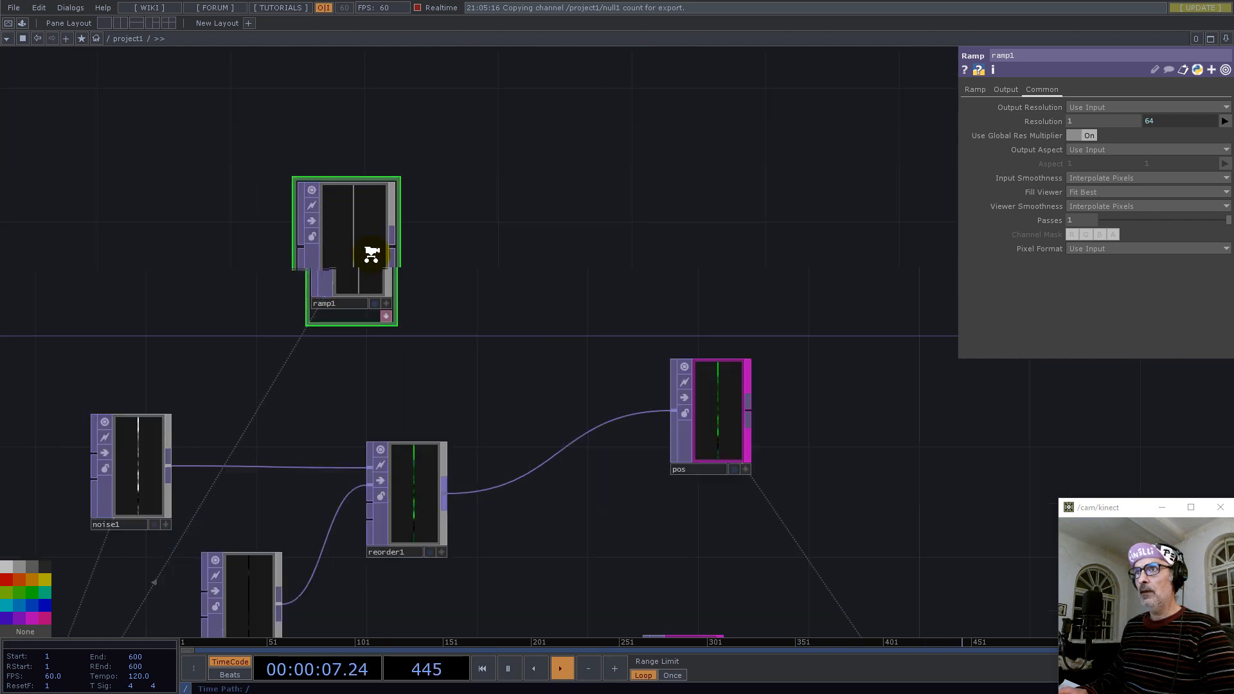
click(1131, 249)
click(1116, 380)
click(975, 90)
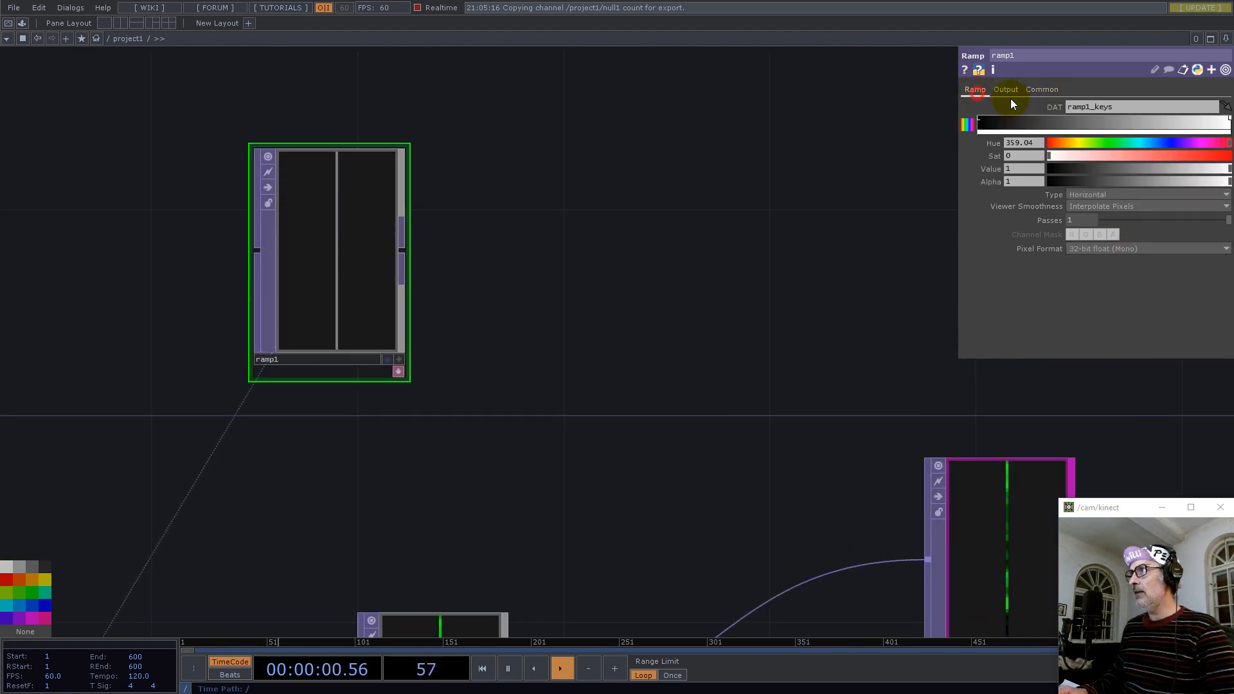
click(1082, 194)
click(1084, 197)
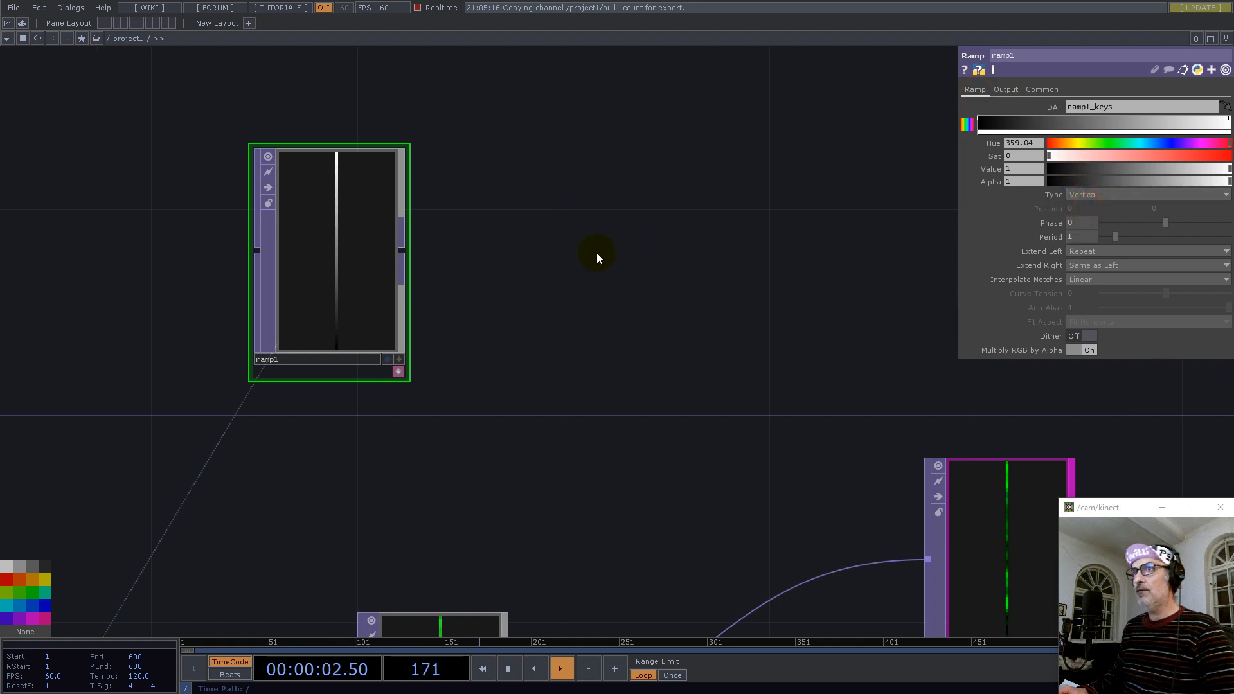
Add a Null TOP fed by ramp1 and place it above pos
scroll(446, 249, down, 4)
key(Tab)
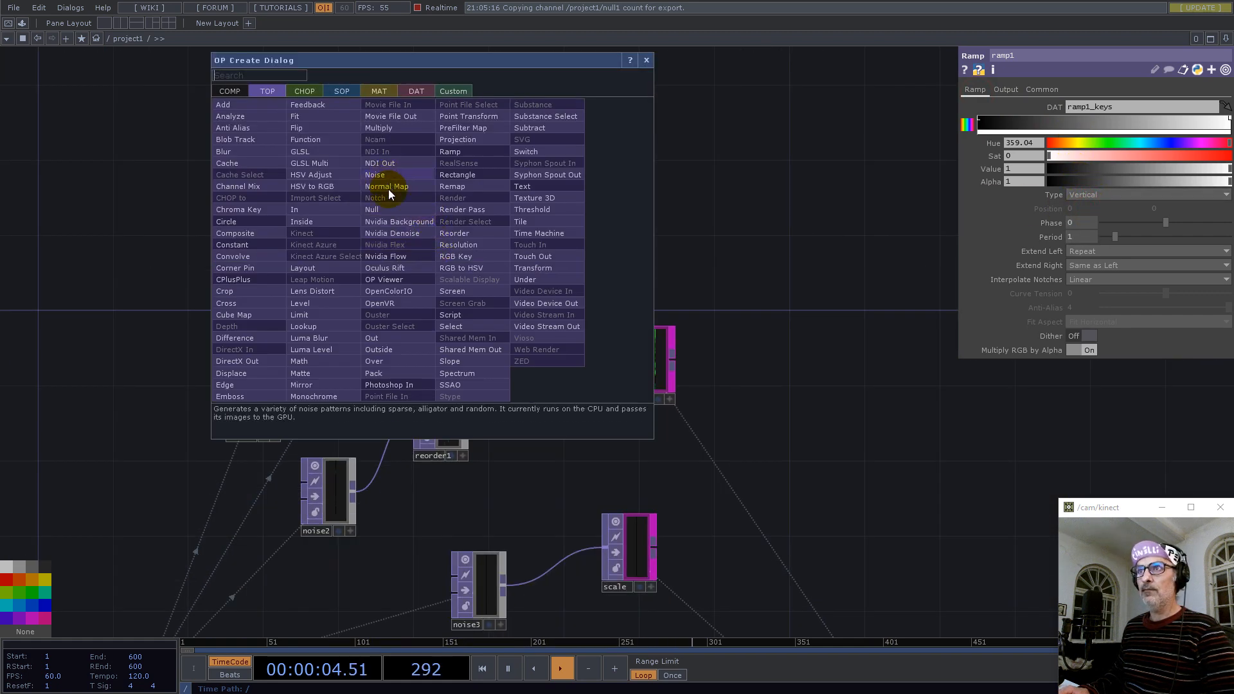
click(372, 209)
click(654, 249)
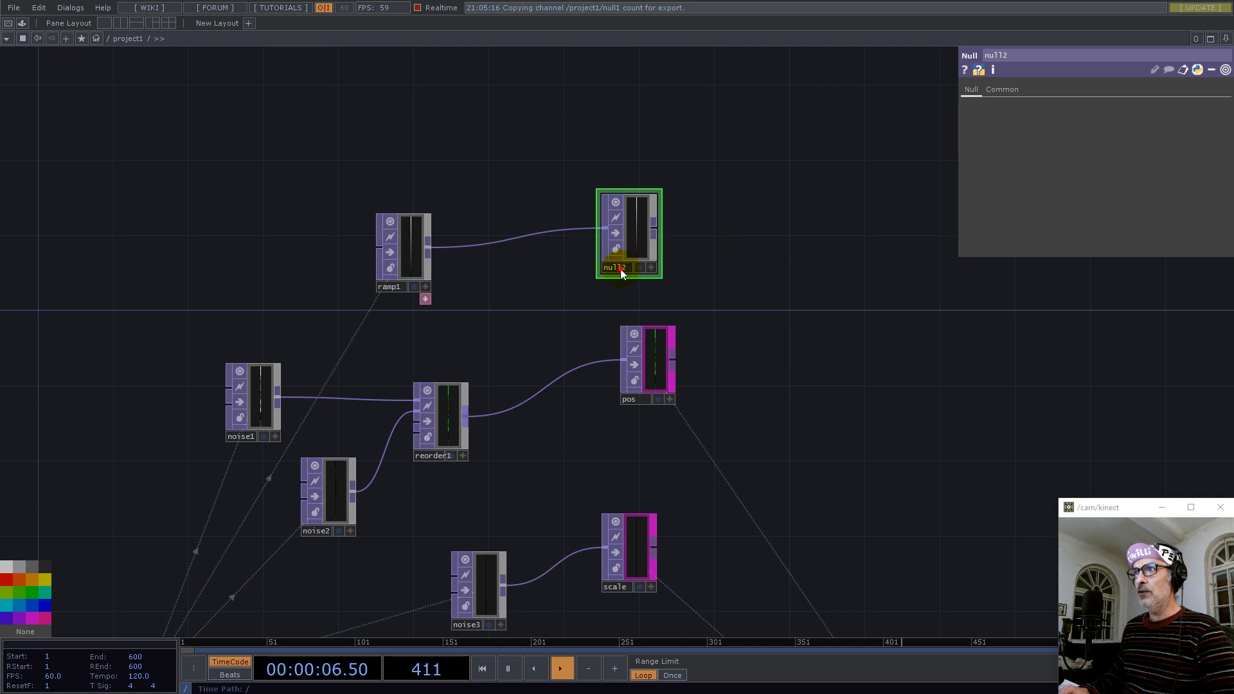
Rename the ramp's Null TOP to color and give the node the same magenta colour as pos and scale
text(c)
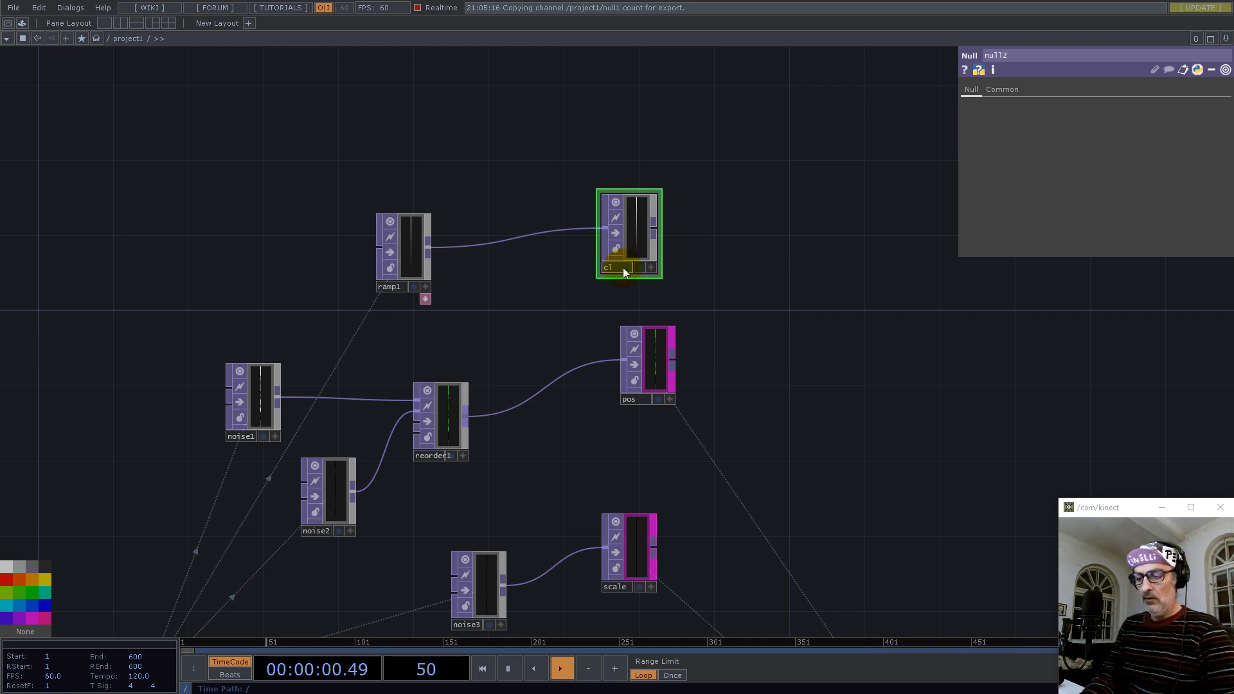
text(olor)
key(Return)
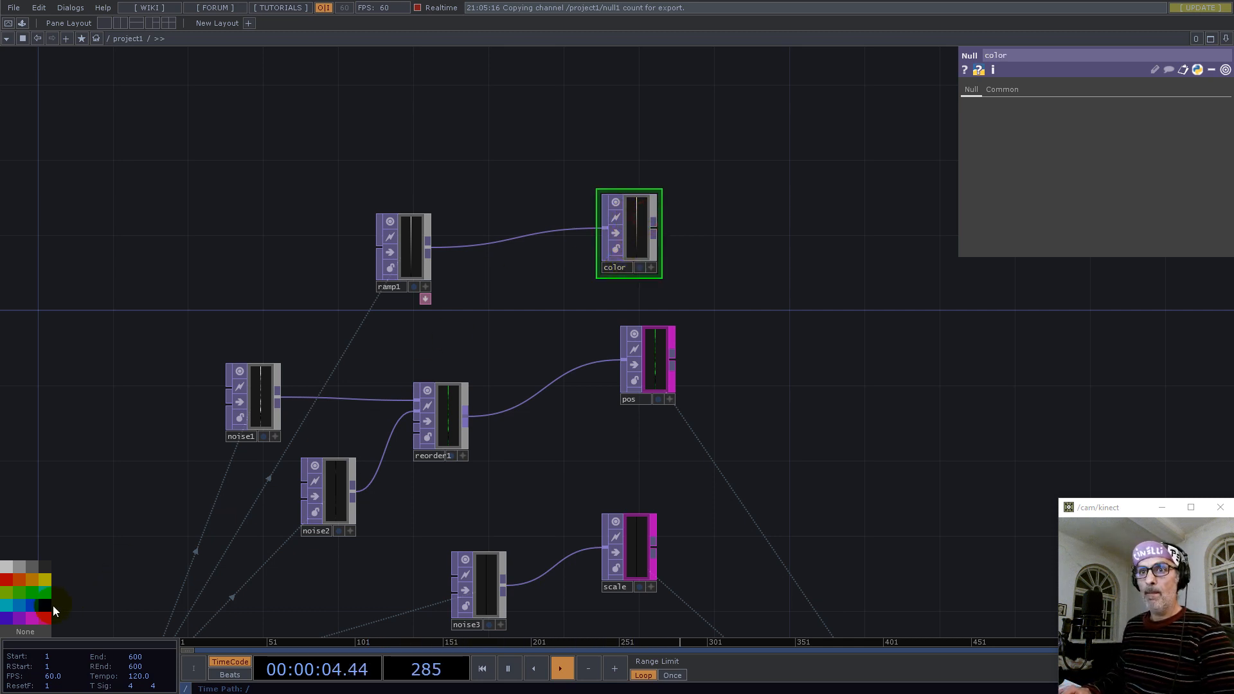
click(32, 618)
Assign the color null as geo1's instance Color OP
drag(557, 459, 508, 325)
scroll(470, 431, up, 5)
click(470, 434)
scroll(449, 255, down, 4)
drag(383, 96, 422, 182)
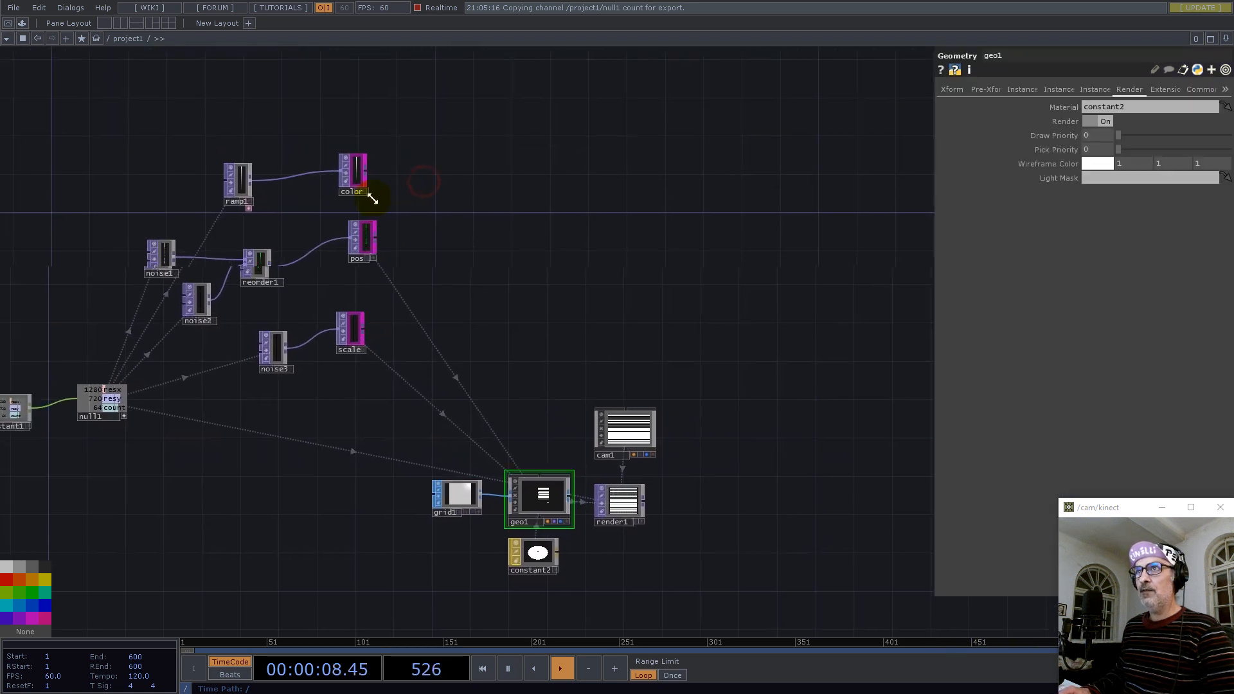
click(1021, 89)
click(1057, 88)
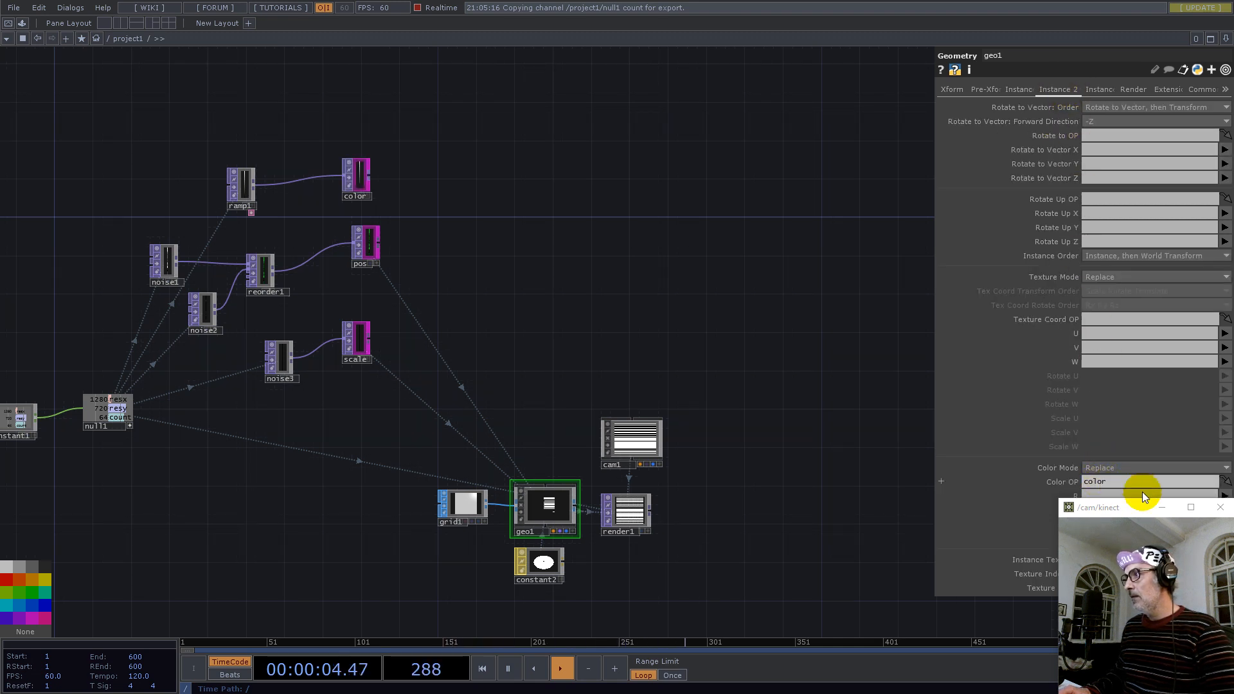
Map geo1's instance colour R, G and B to the channels r, g and b
click(1164, 509)
click(1090, 499)
text(r)
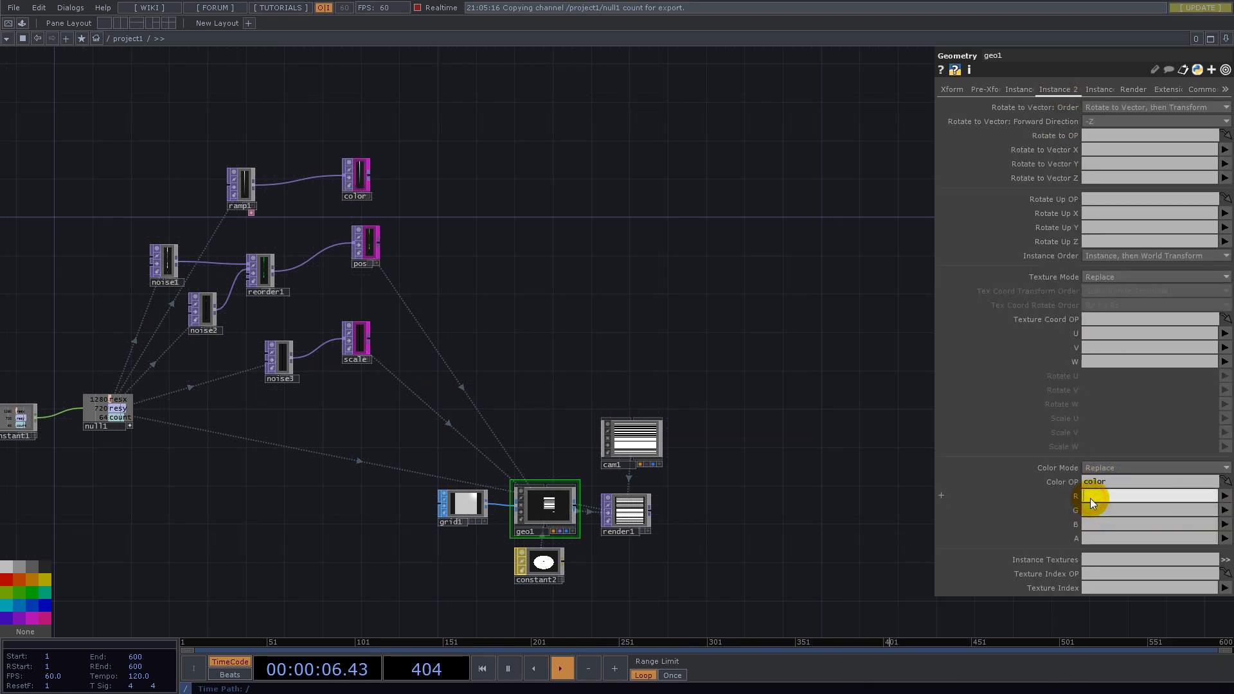
click(1091, 510)
text(g)
click(1090, 523)
text(b)
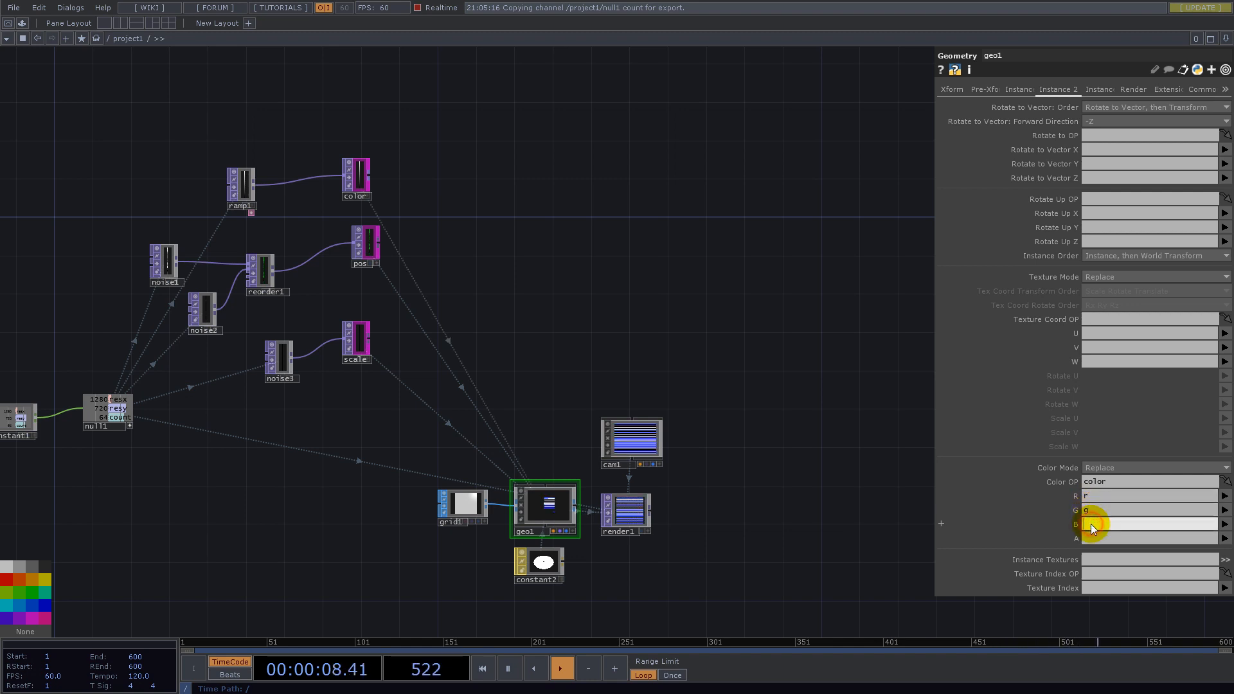
click(802, 457)
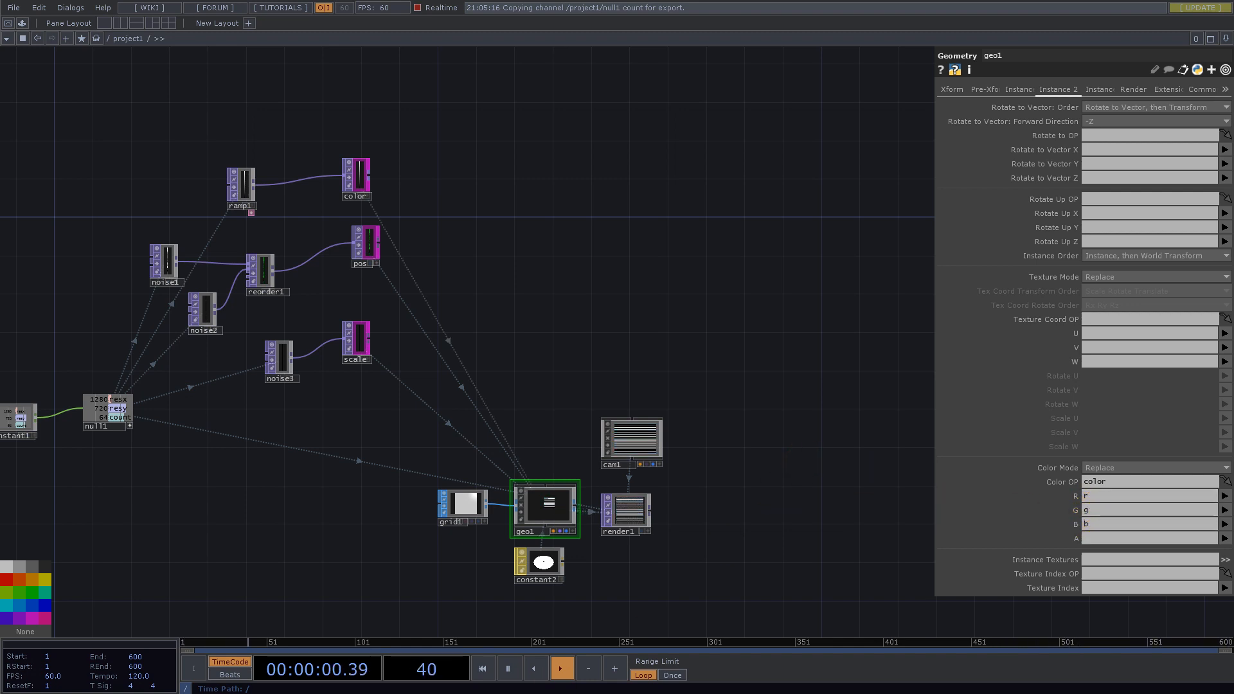
Turn off the node viewers of geo1 and cam1
drag(652, 455, 577, 364)
scroll(491, 269, up, 5)
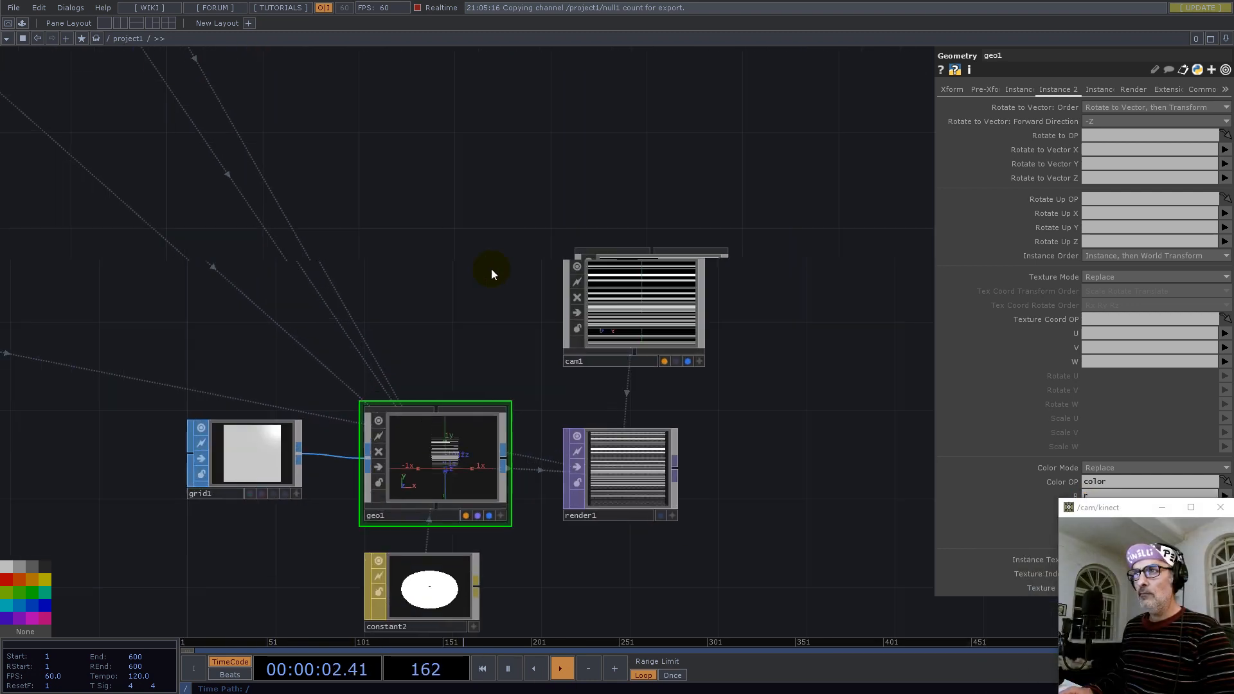
drag(391, 261, 634, 440)
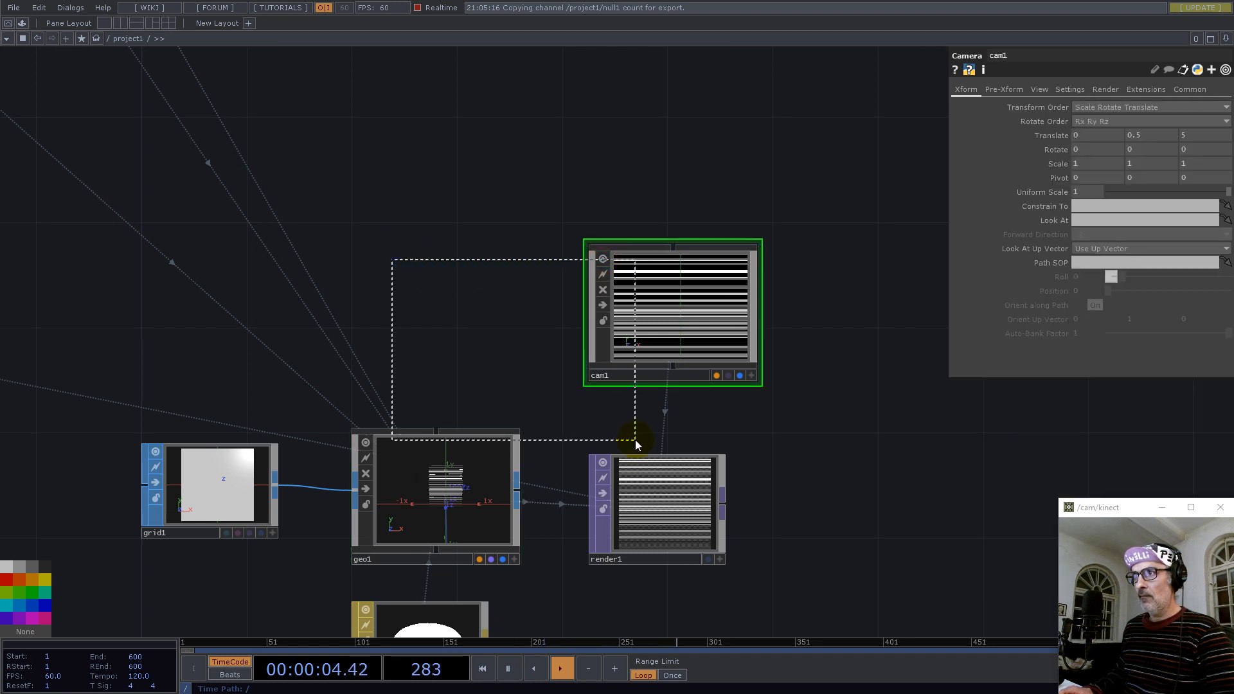
click(365, 442)
click(604, 259)
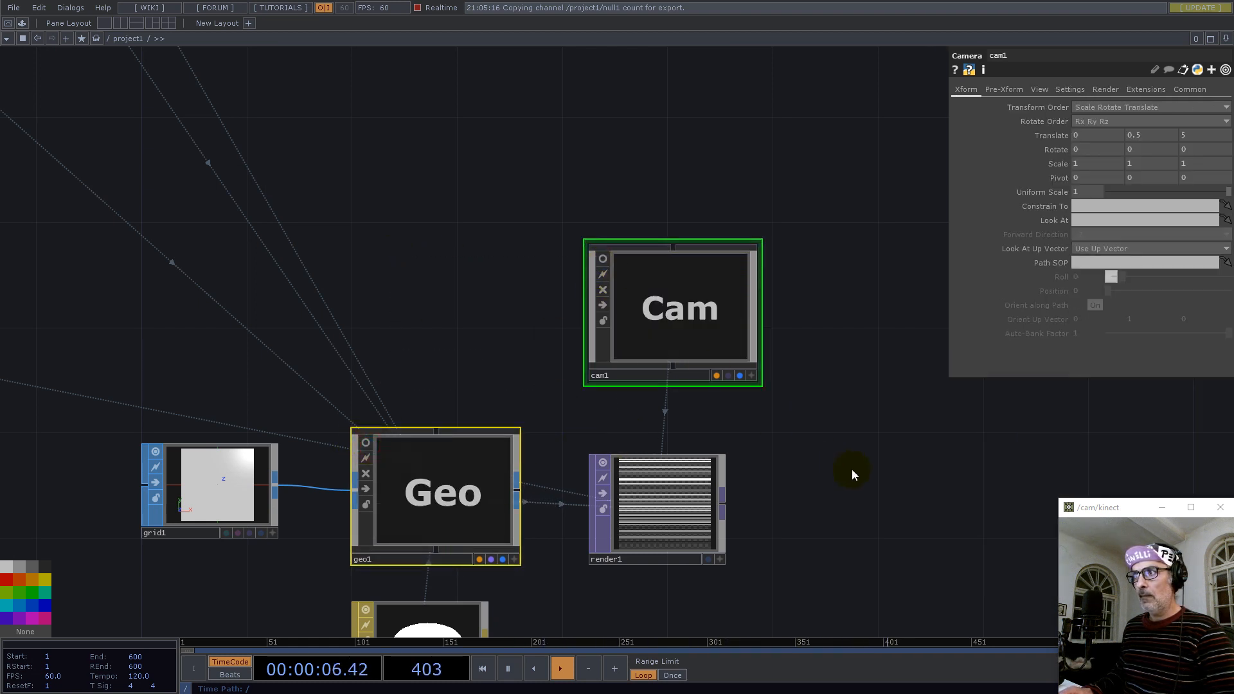
Set render1's pixel format to 32-bit float (RGBA)
drag(850, 456, 688, 315)
scroll(508, 370, up, 7)
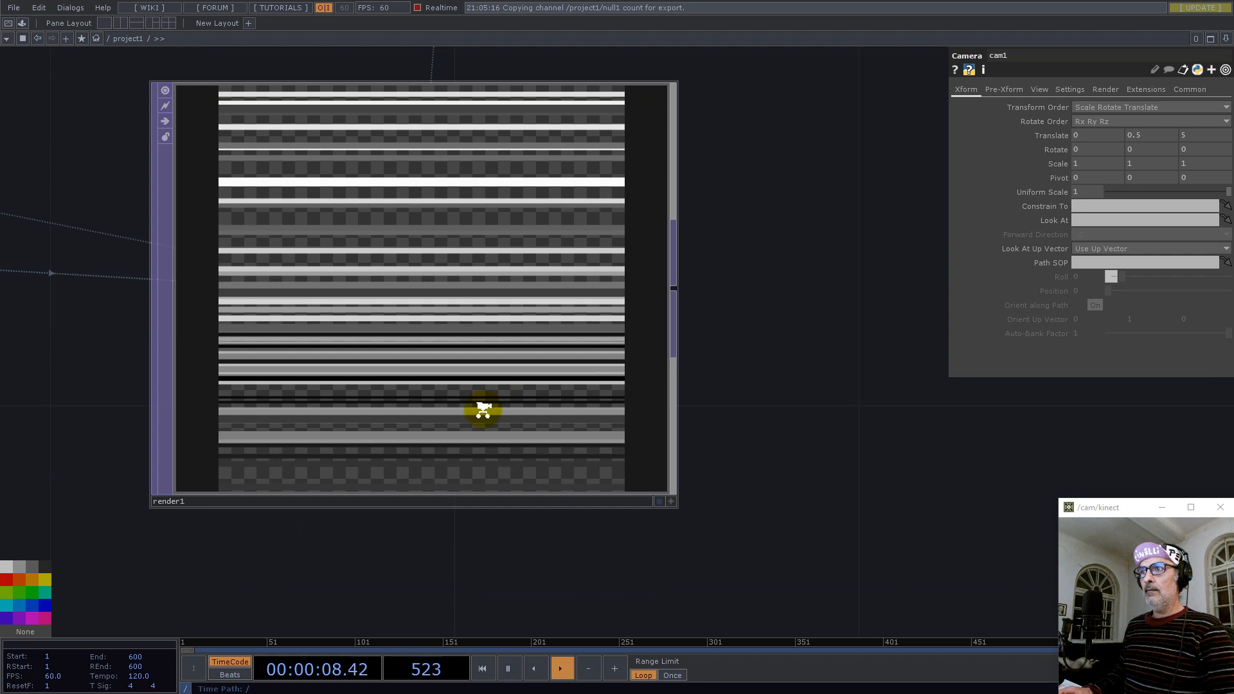
scroll(483, 409, up, 3)
click(617, 331)
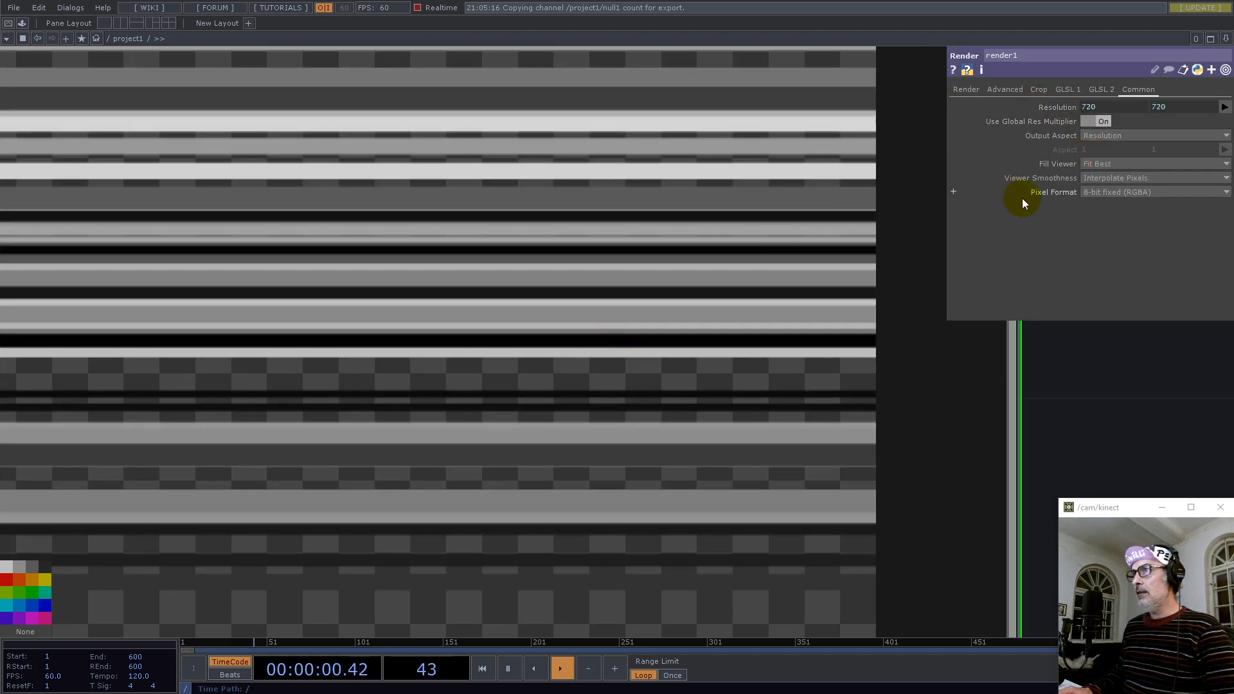
click(1121, 191)
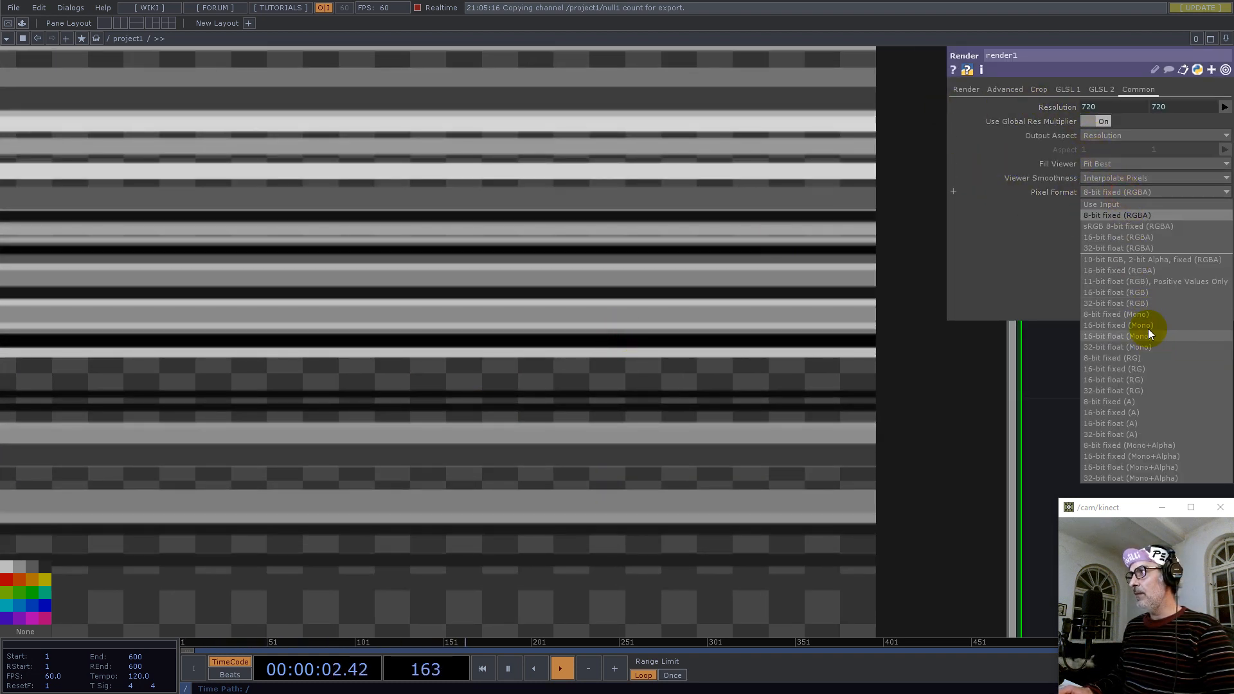
click(1139, 248)
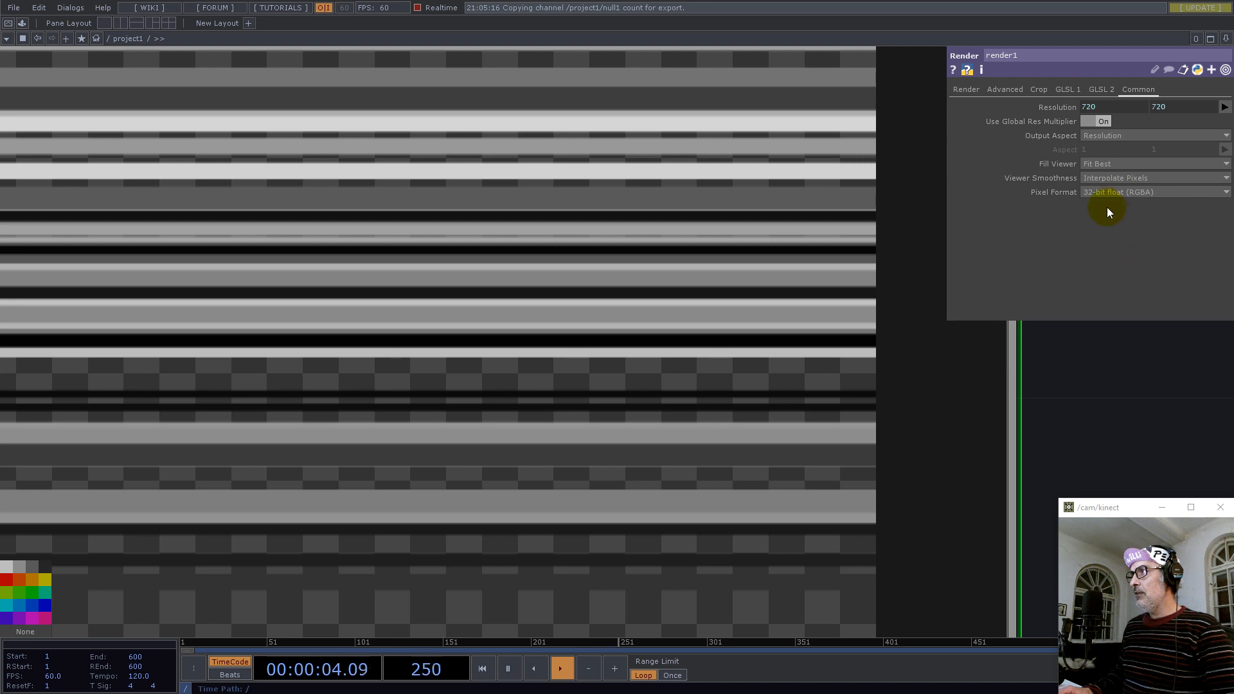
Set render1's anti-aliasing to 1x (Off)
click(964, 93)
click(1093, 163)
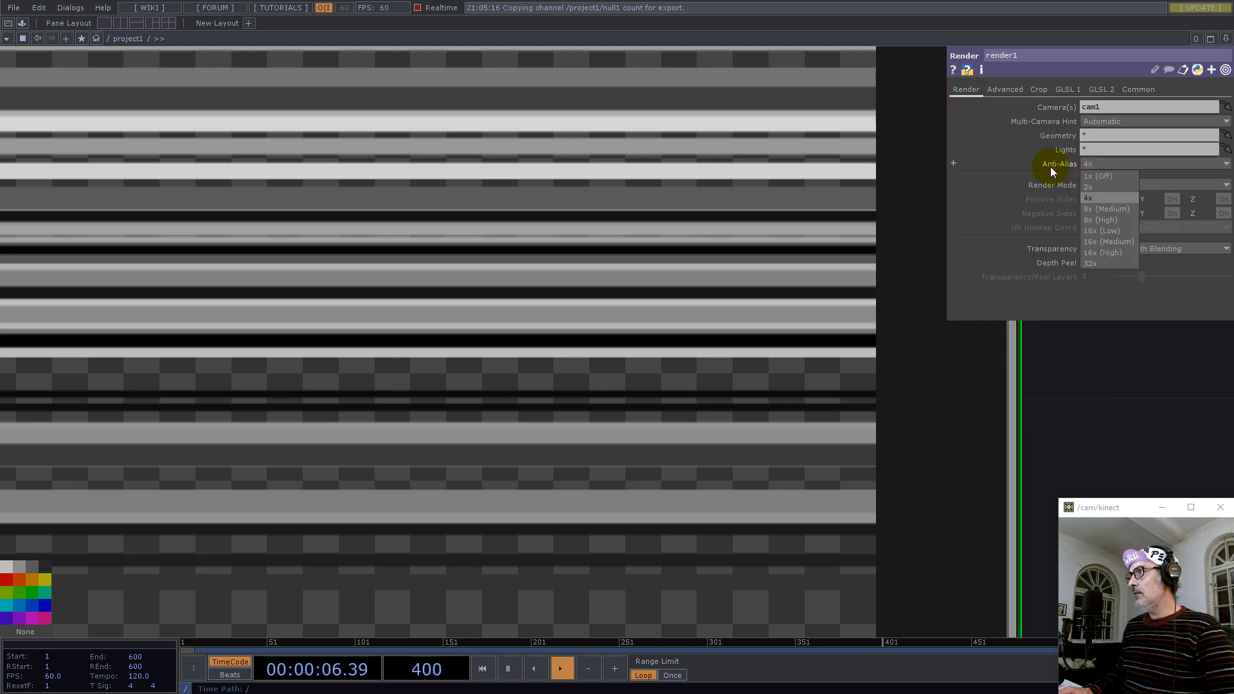
click(1096, 177)
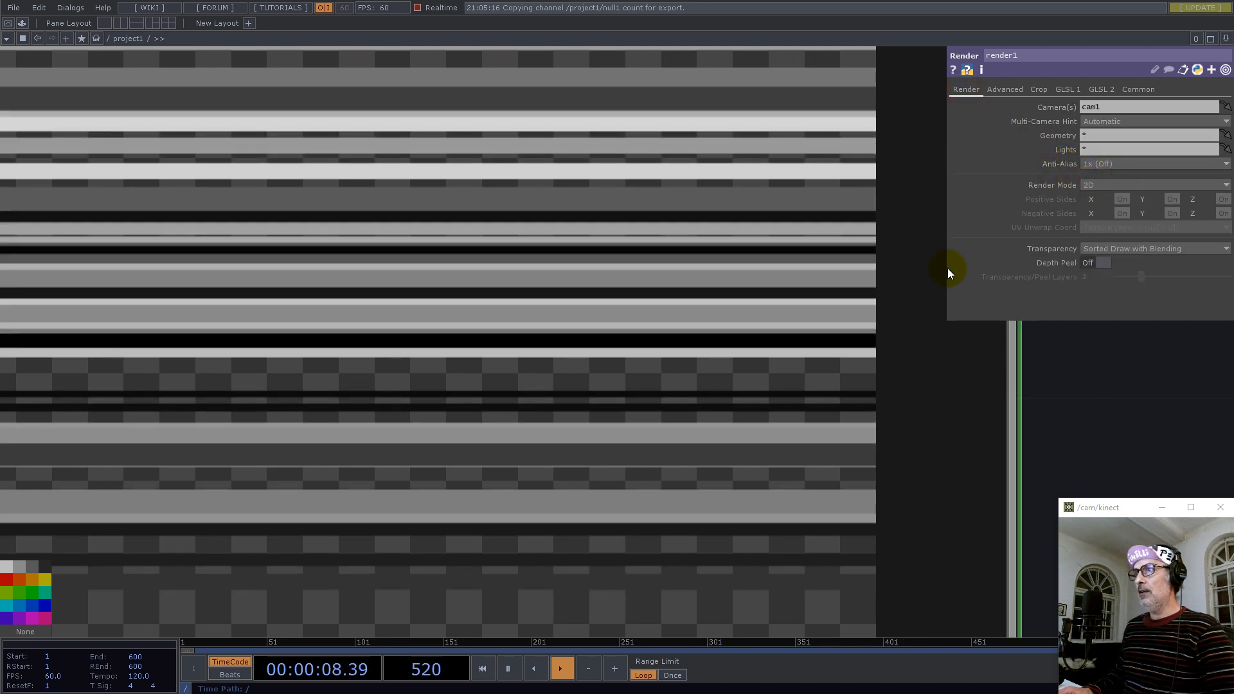
Move noise1 further left, away from reorder1, to free space between the two nodes
scroll(743, 388, down, 10)
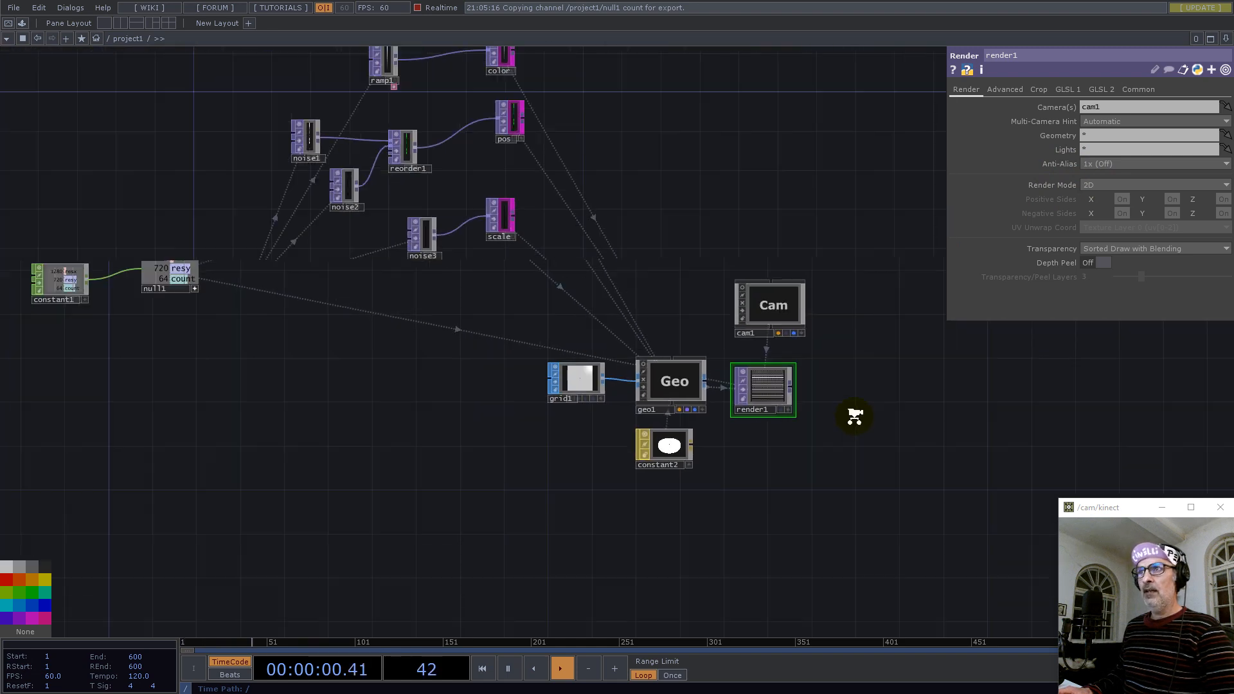
scroll(462, 192, up, 7)
drag(500, 364, 100, 335)
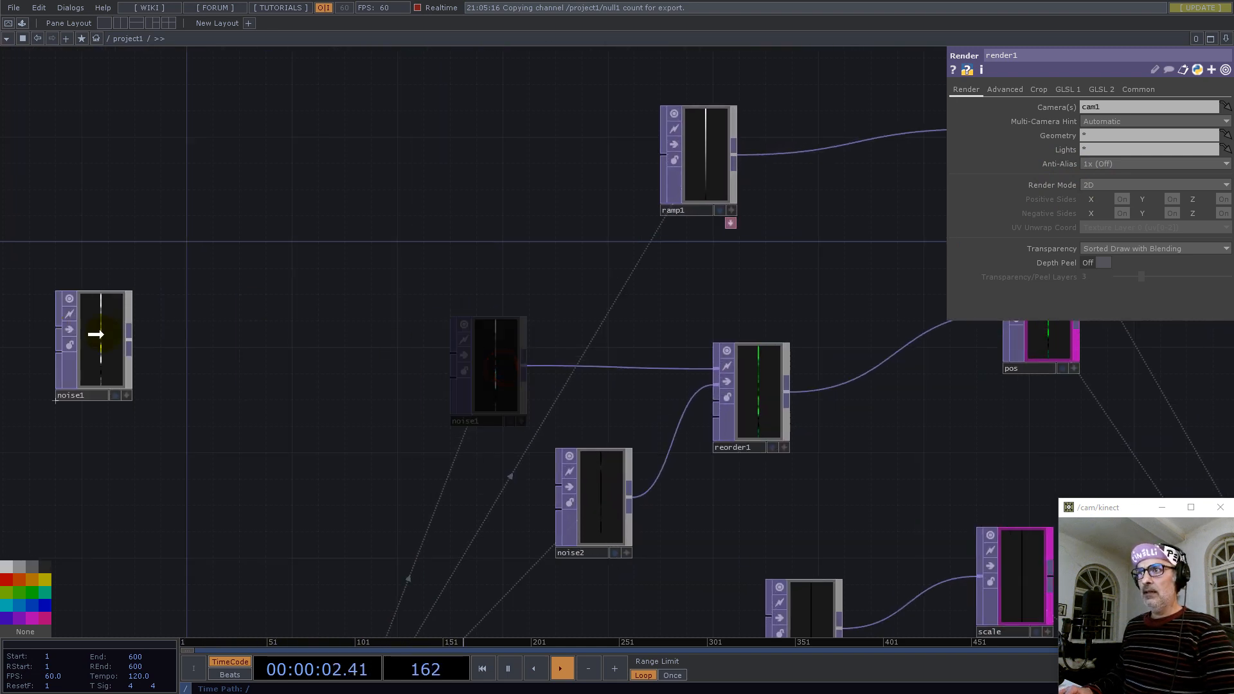
drag(153, 190, 573, 220)
Animate noise1 by driving its Z translation with a time-based expression
drag(507, 366, 482, 367)
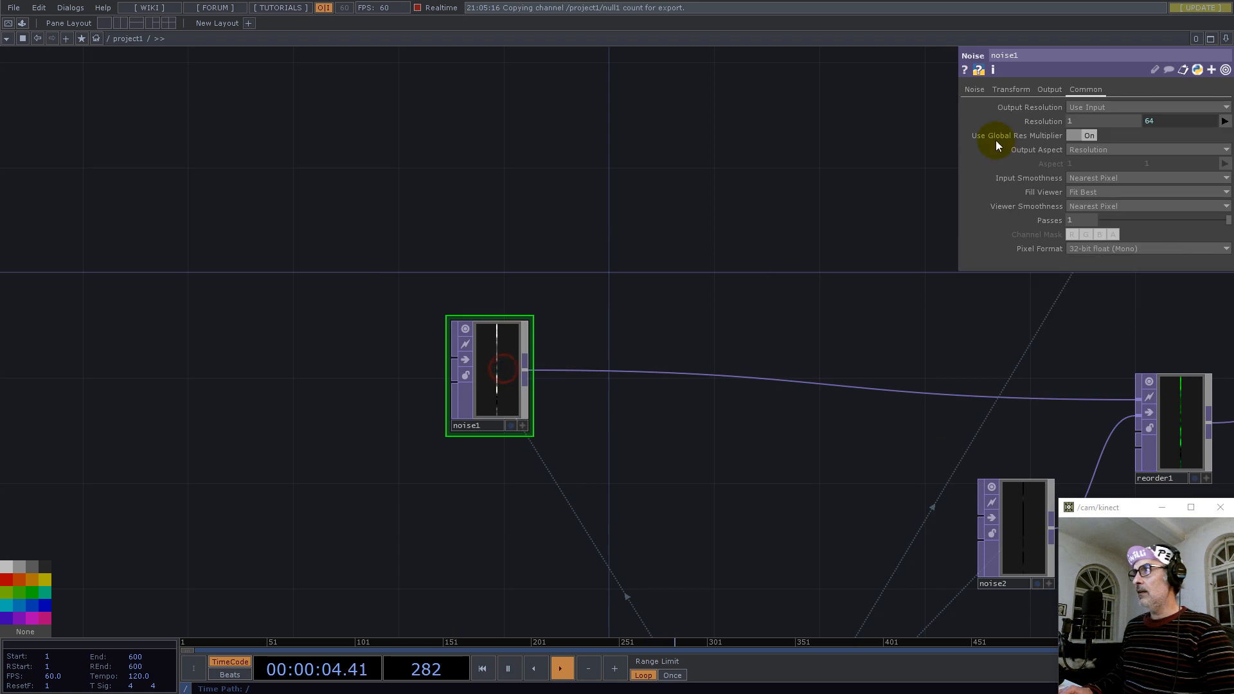
click(1010, 91)
click(1202, 136)
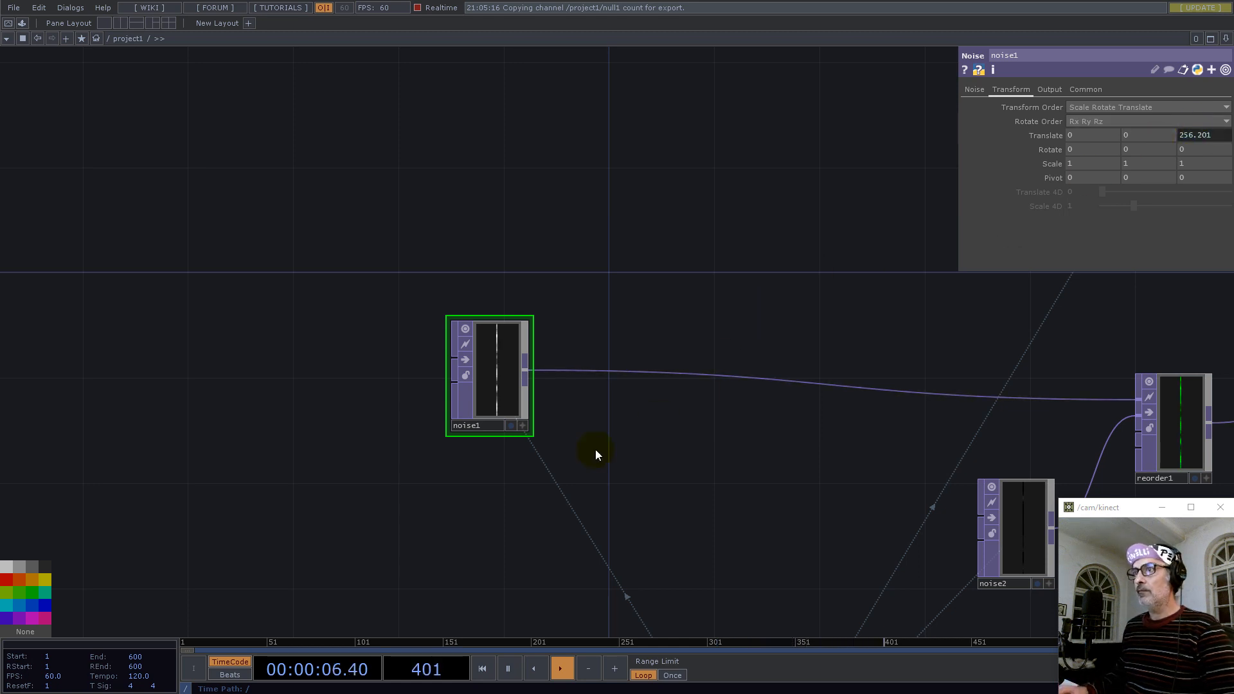
Examine the animated noise1 texture and the moving stripes in render1's output
scroll(488, 379, up, 6)
scroll(375, 302, down, 6)
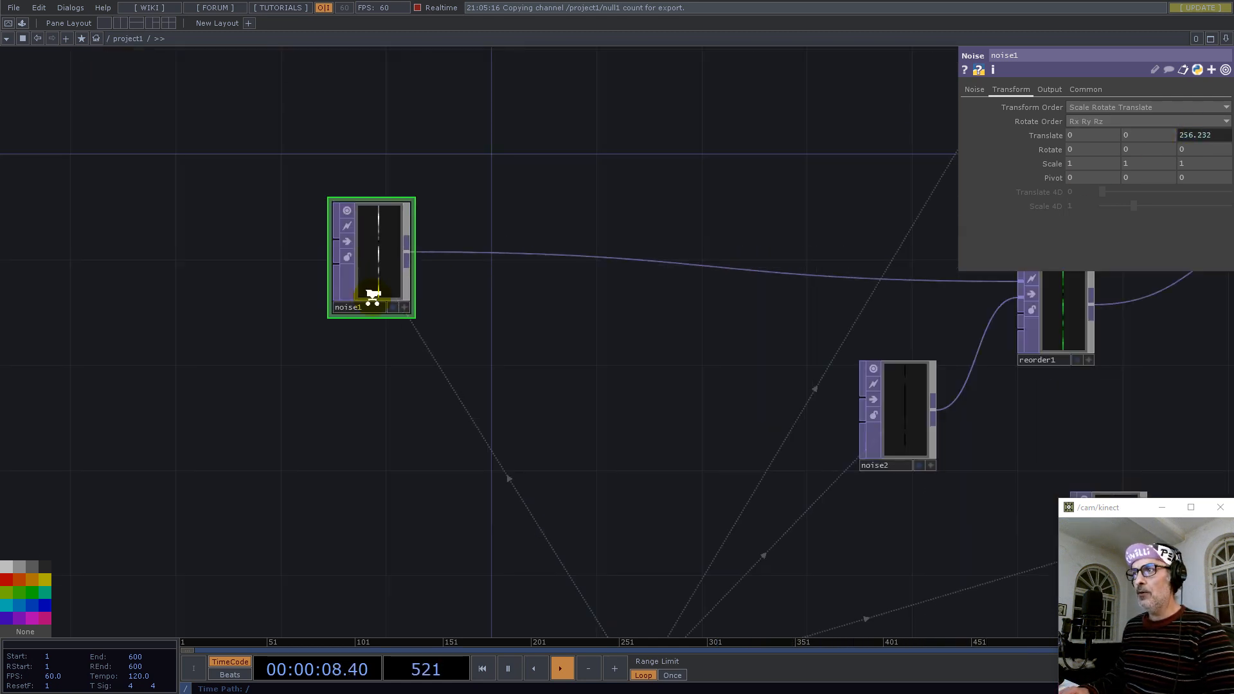
drag(678, 316, 463, 239)
scroll(574, 364, up, 12)
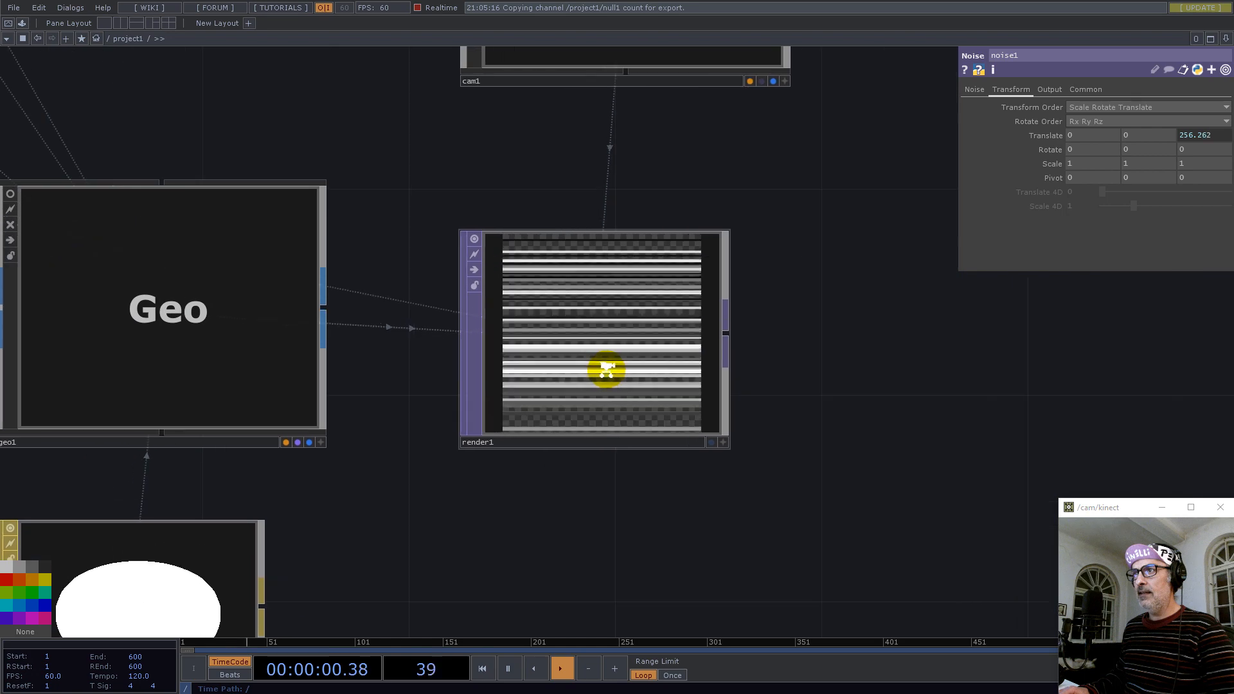
scroll(570, 350, down, 2)
scroll(570, 347, down, 6)
click(572, 327)
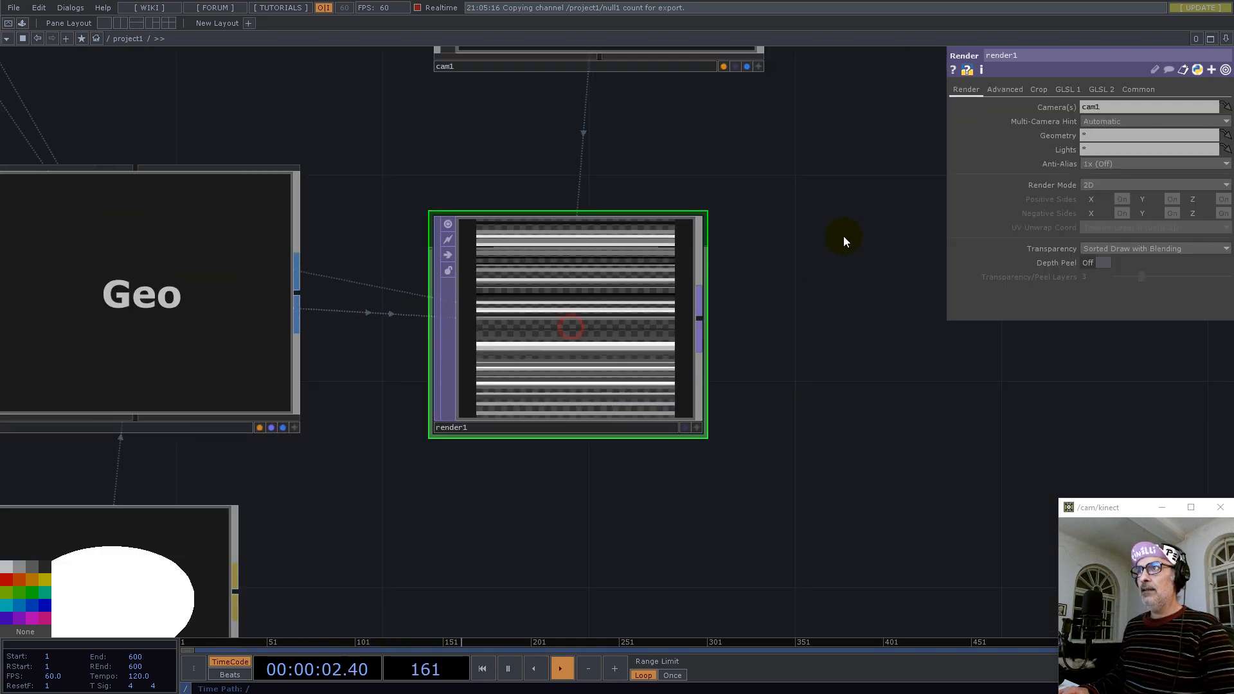
drag(845, 234, 758, 413)
click(545, 173)
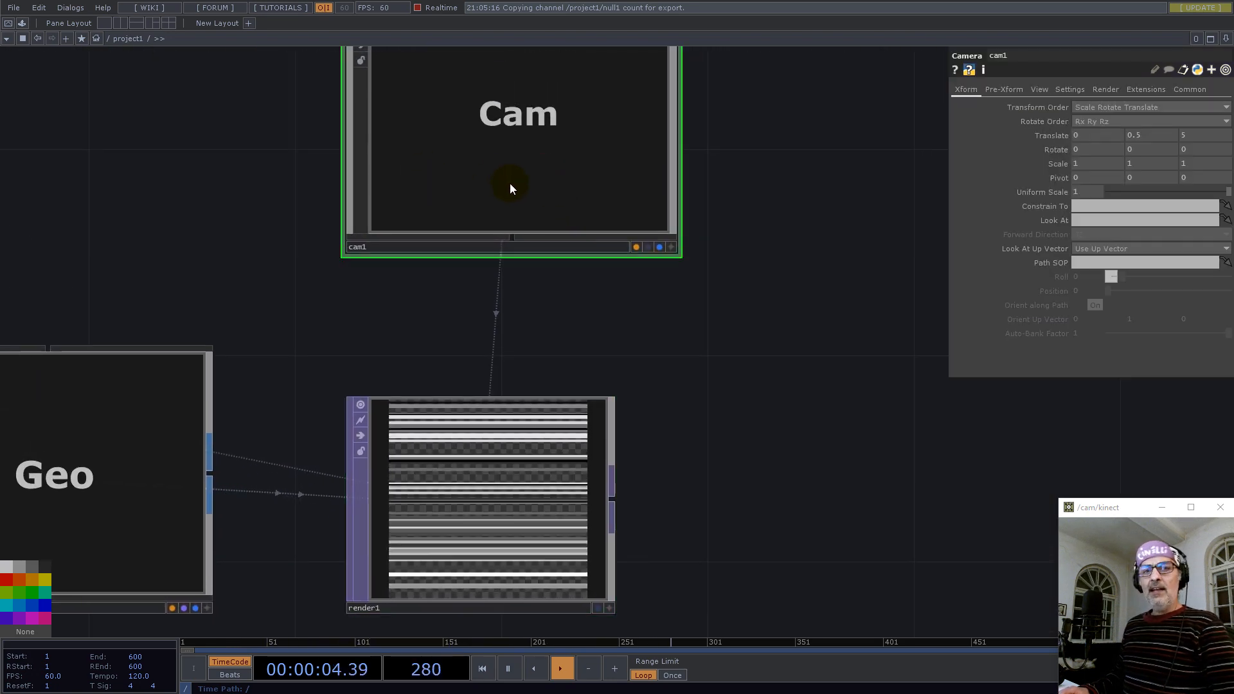
Add a Crop TOP fed by render1's output and place it beside render1
right_click(614, 500)
text(c)
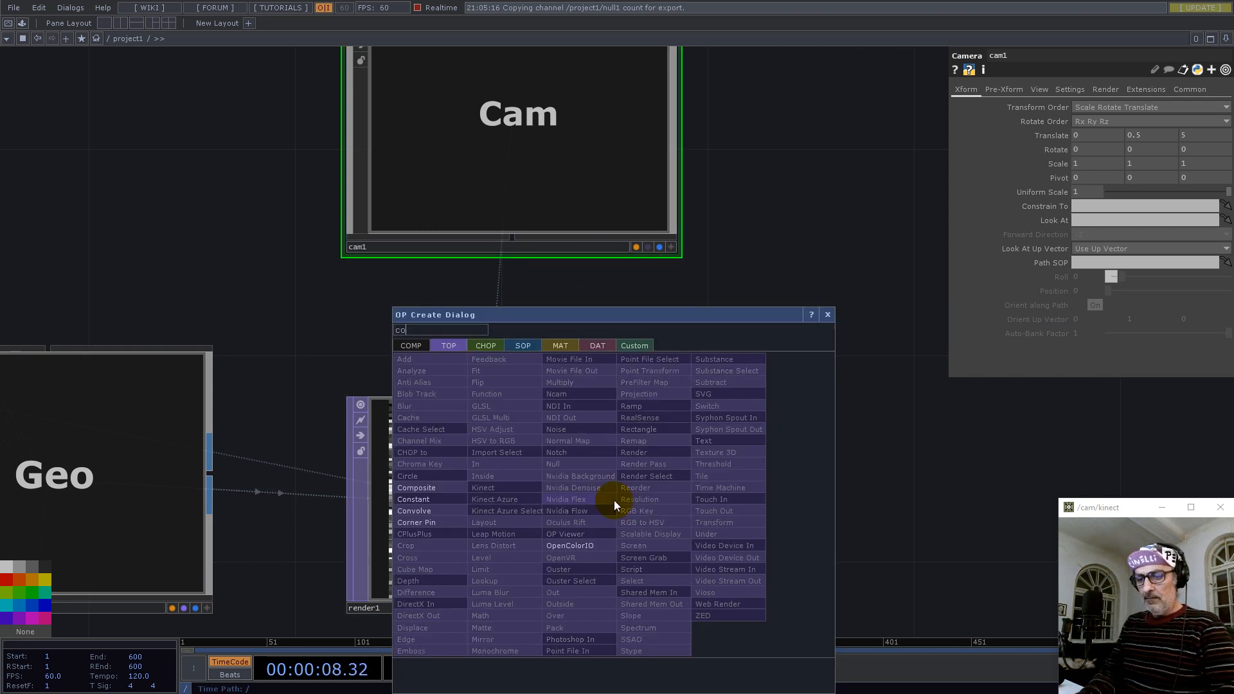
text(r)
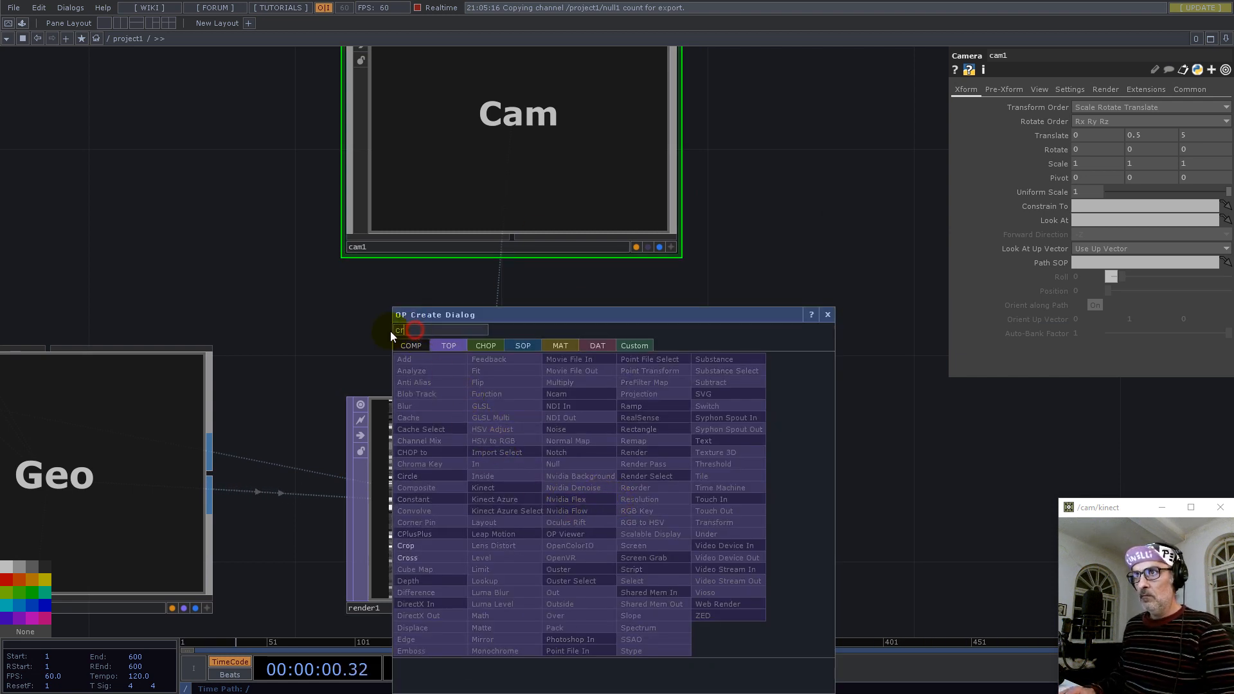
click(407, 544)
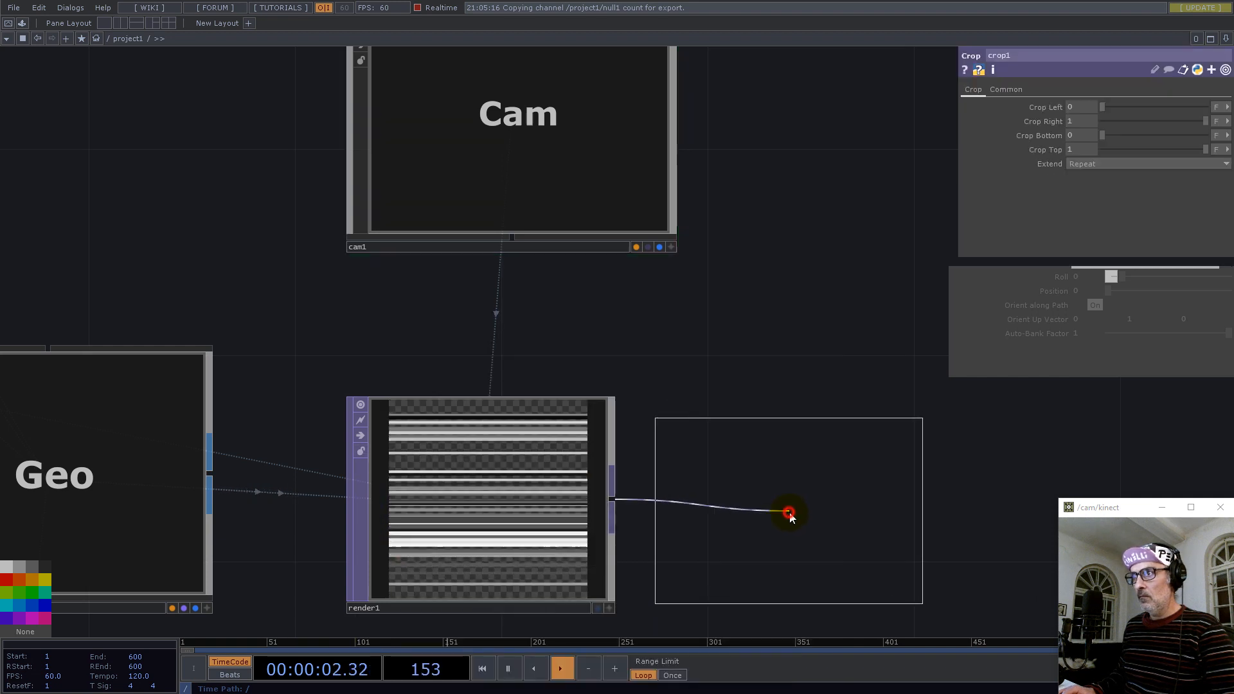
Place the Crop TOP beside render1 and set its right crop to 1 pixel
click(788, 512)
click(1226, 121)
click(1186, 132)
drag(1082, 123, 965, 120)
text(1)
key(Return)
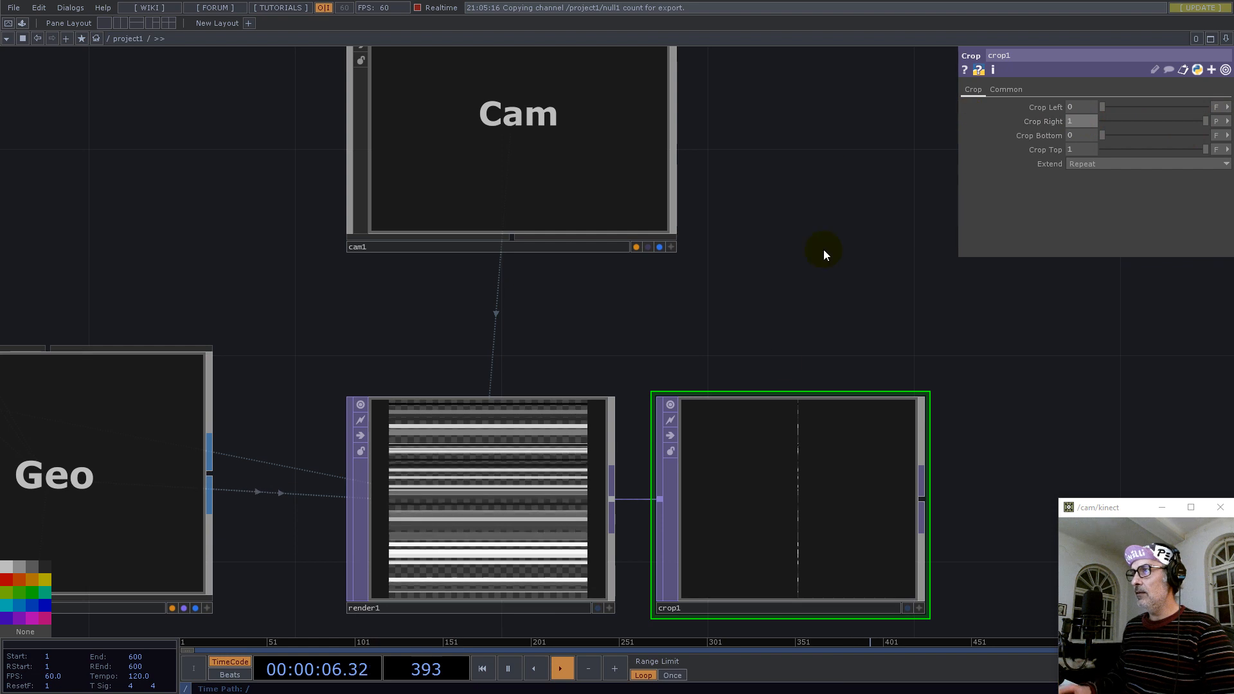
Narrow the crop1 node and move it well away from render1 to free space between them
drag(923, 396, 805, 395)
scroll(764, 440, down, 4)
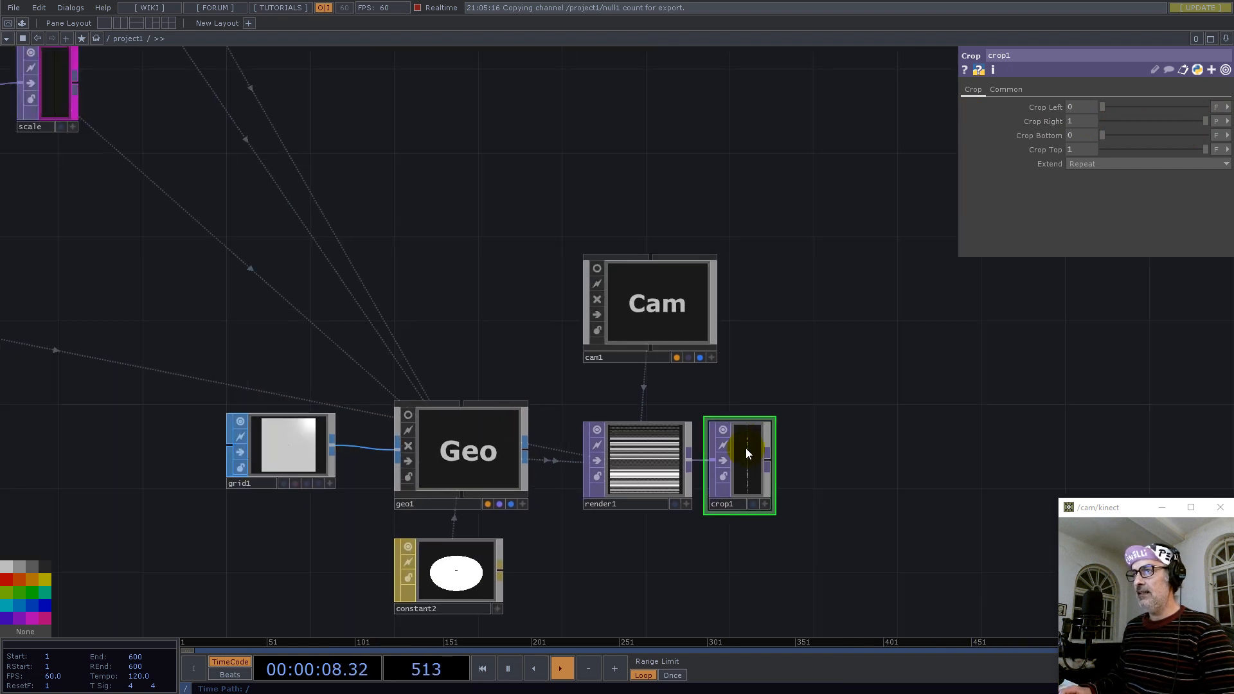
mouse_move(745, 449)
mouse_down()
mouse_move(1021, 450)
mouse_move(927, 466)
mouse_up()
drag(833, 547, 582, 373)
click(460, 463)
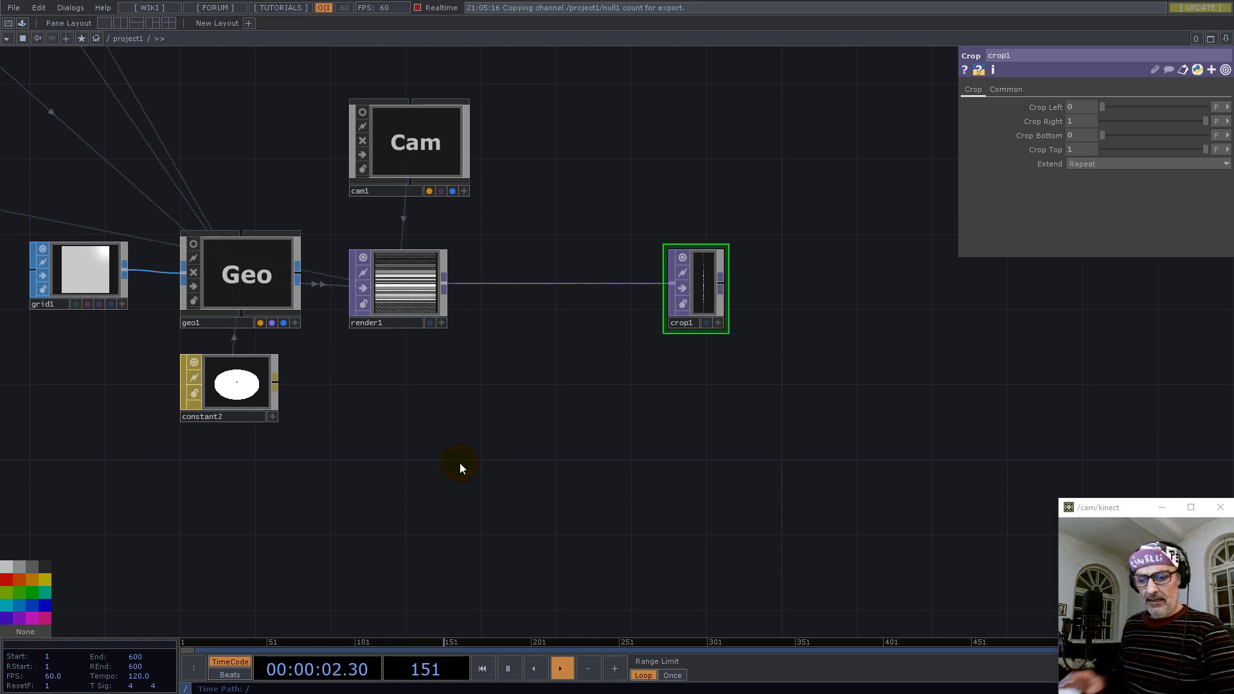
key(c)
key(o)
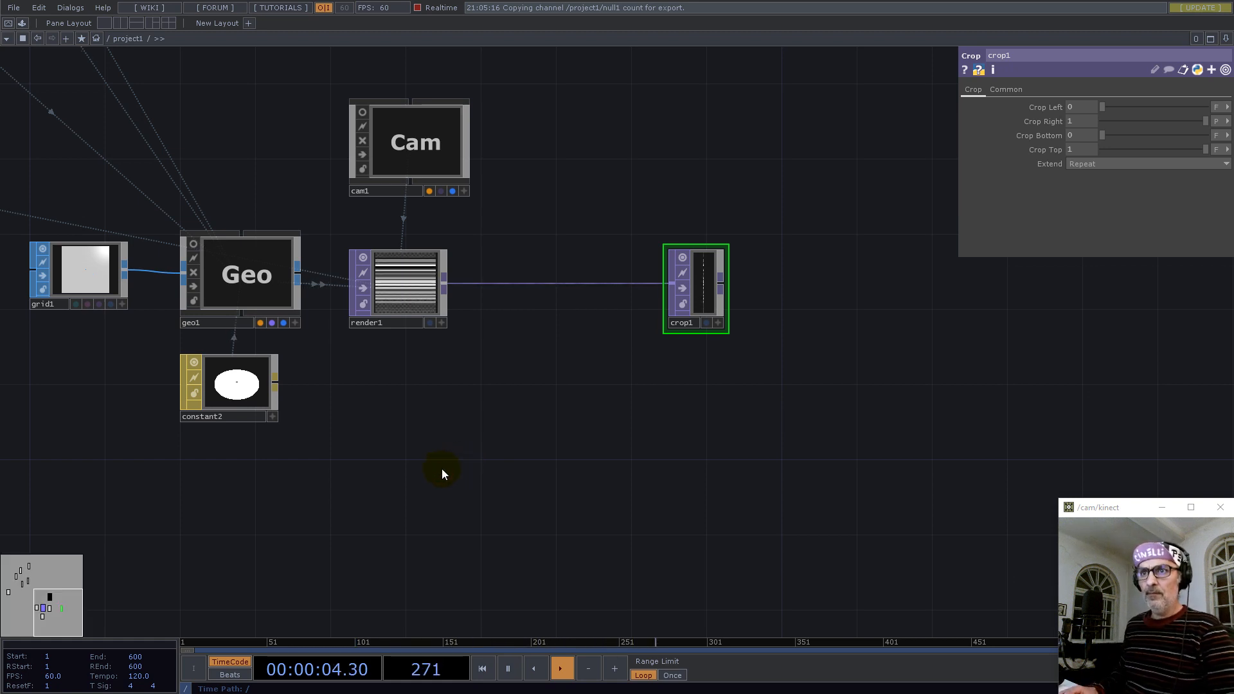
key(c)
click(437, 511)
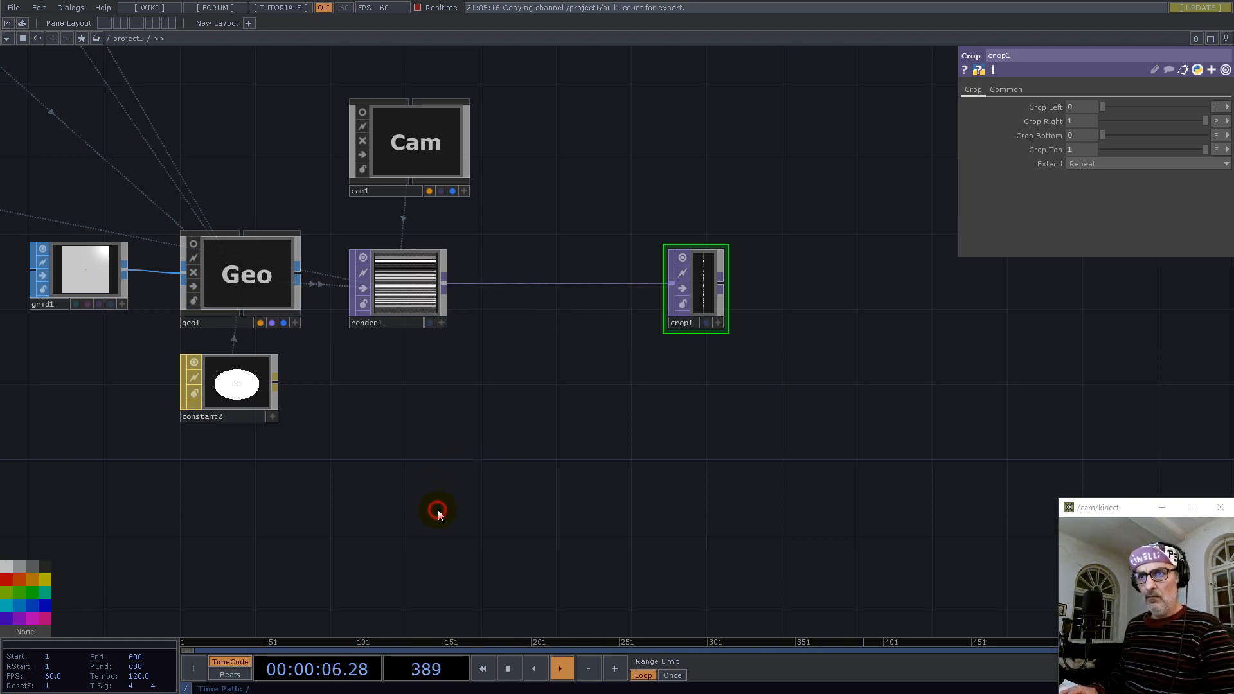
Add a Constant TOP in the empty area below render1
key(Tab)
text(c)
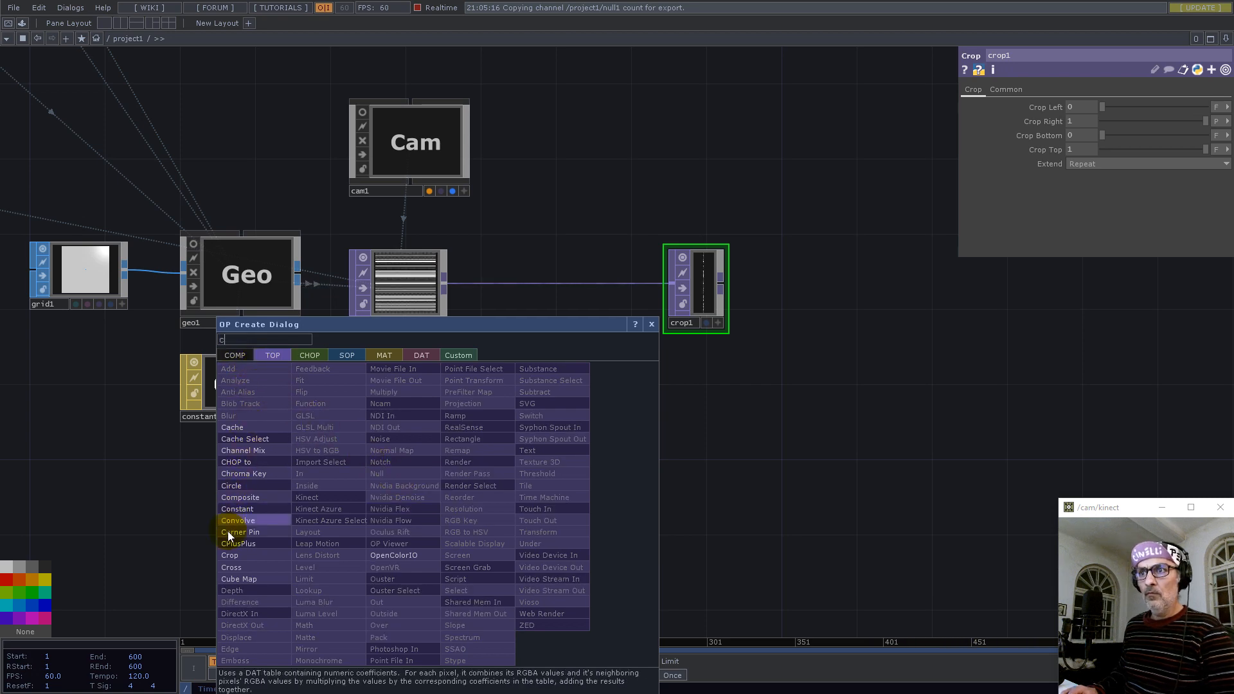
click(242, 509)
click(527, 459)
Export null1's resx and resy channels to constant3's width and height resolution
scroll(673, 511, down, 3)
scroll(673, 511, down, 3)
scroll(302, 322, up, 8)
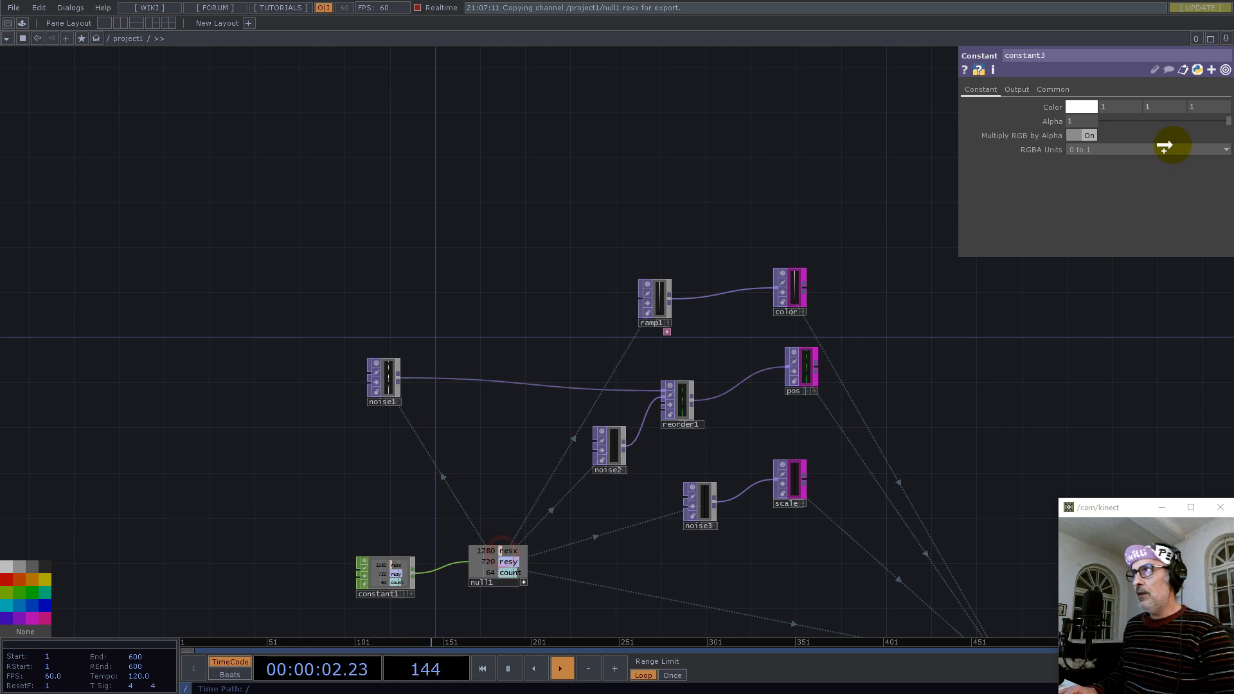
click(1052, 90)
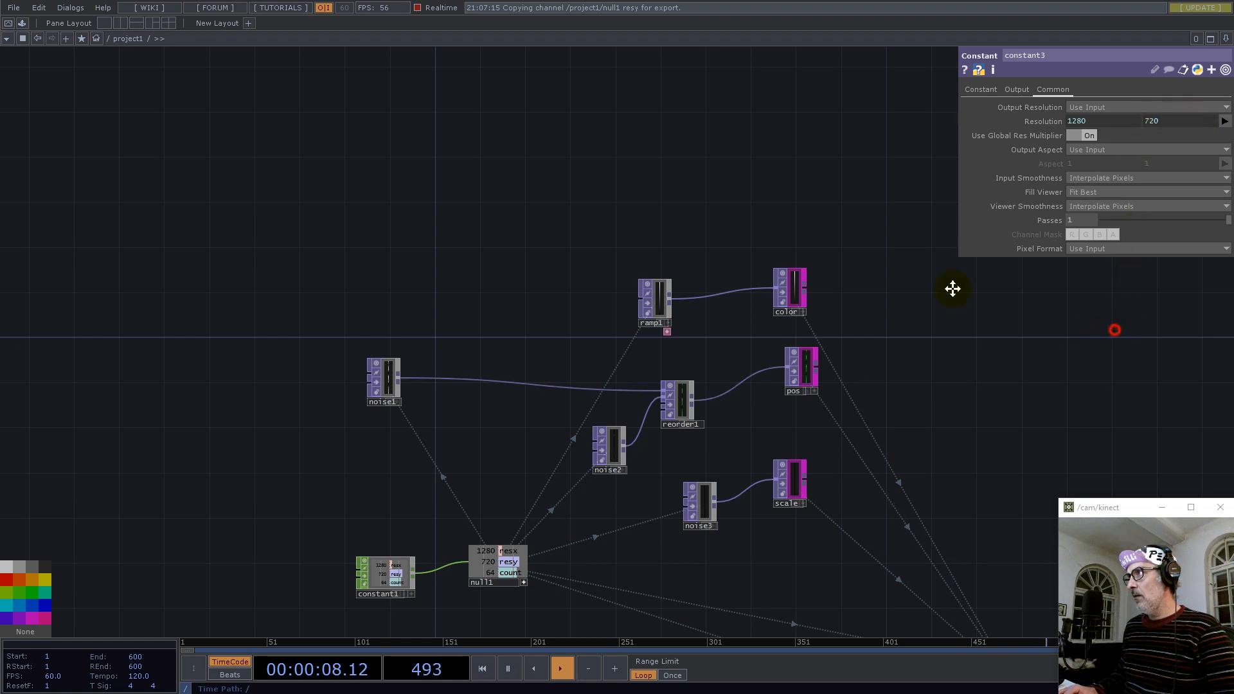
drag(952, 289, 527, 154)
Flatten the constant3 node and set its pixel format to 32-bit float (RGBA)
scroll(526, 155, down, 4)
scroll(582, 386, up, 9)
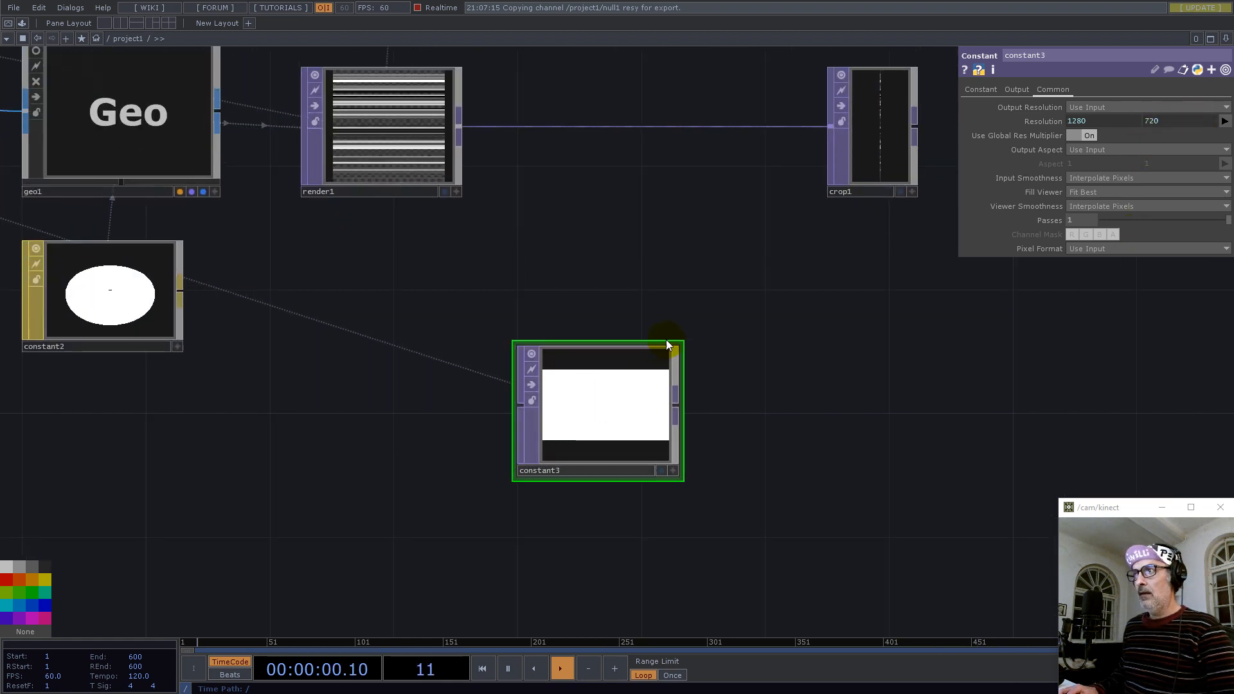
drag(679, 343, 680, 385)
click(1113, 248)
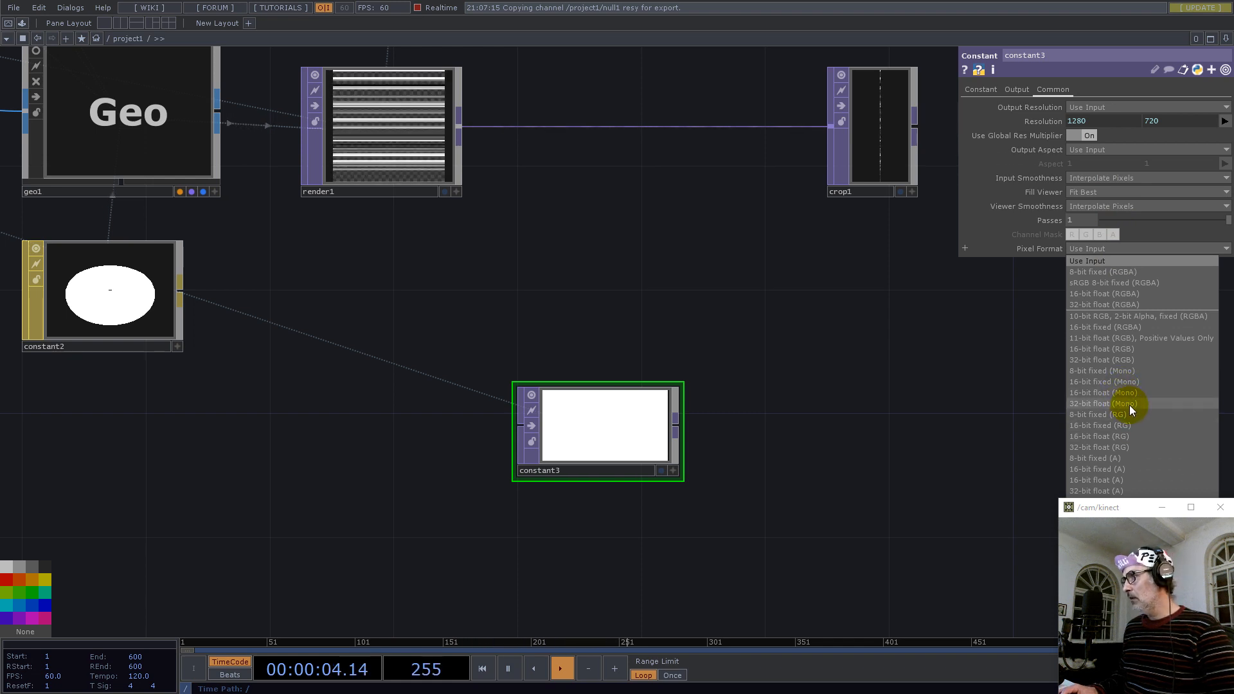
click(1121, 305)
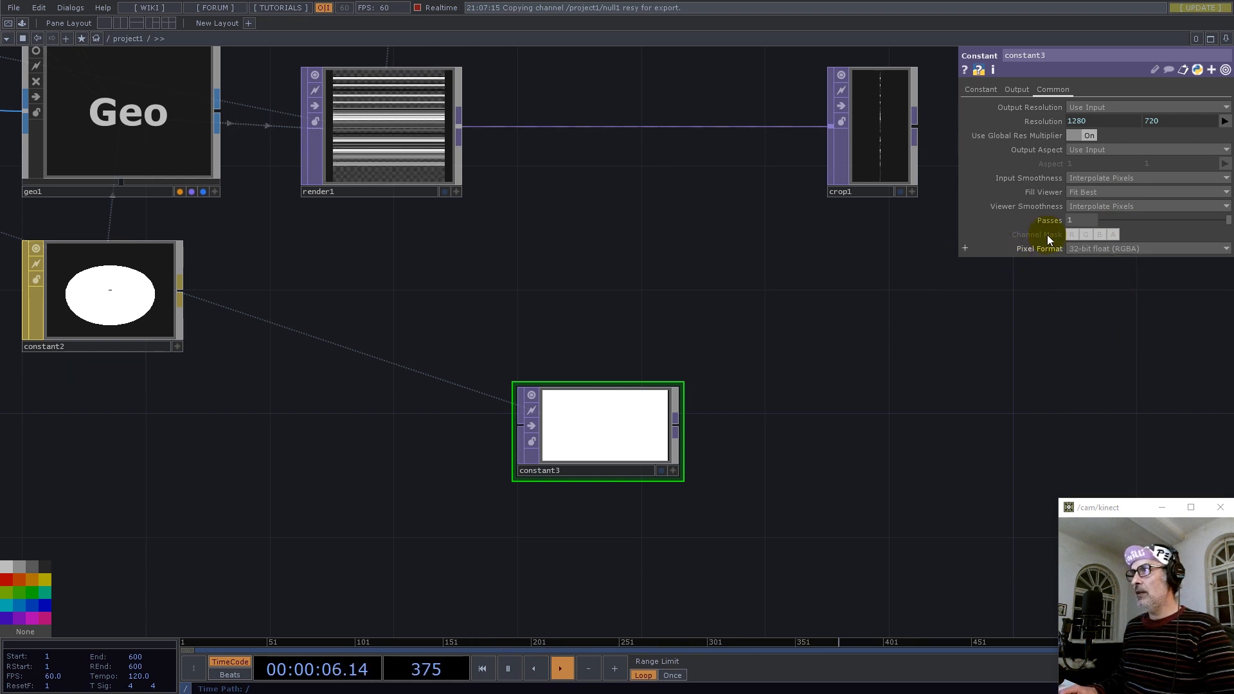
Set constant3's colour to 0, 0, 0 and its alpha to 0
click(978, 89)
drag(1047, 107, 720, 91)
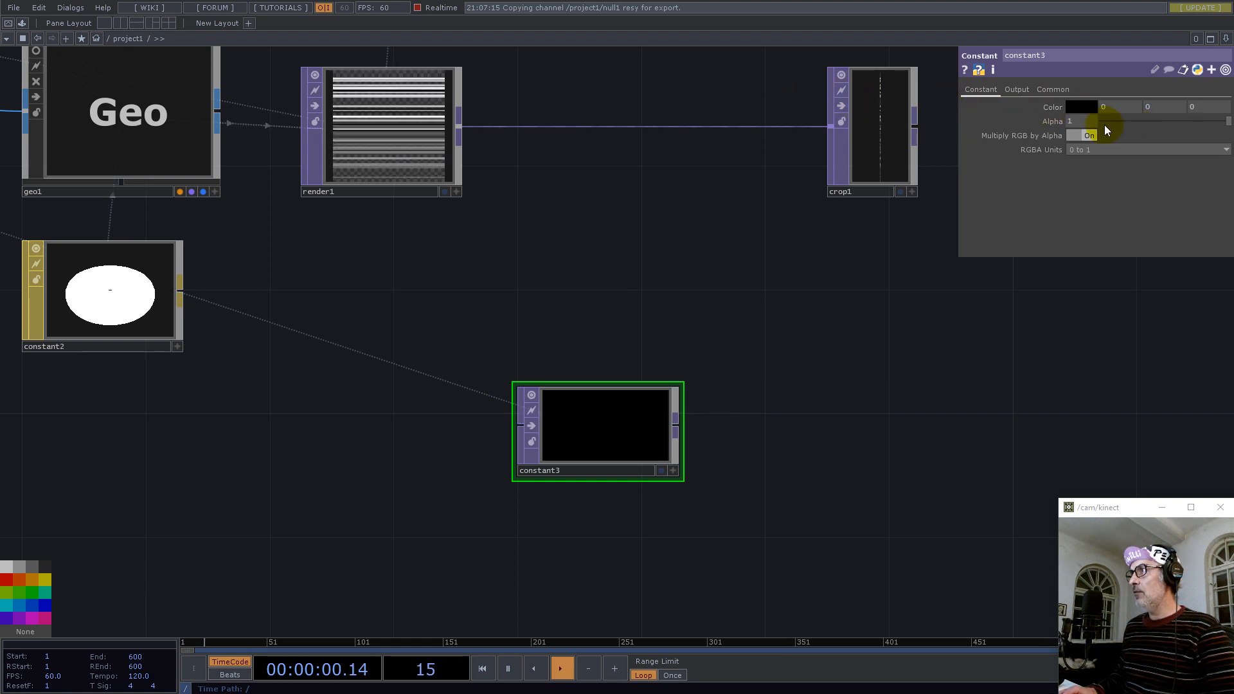
text(0)
key(Return)
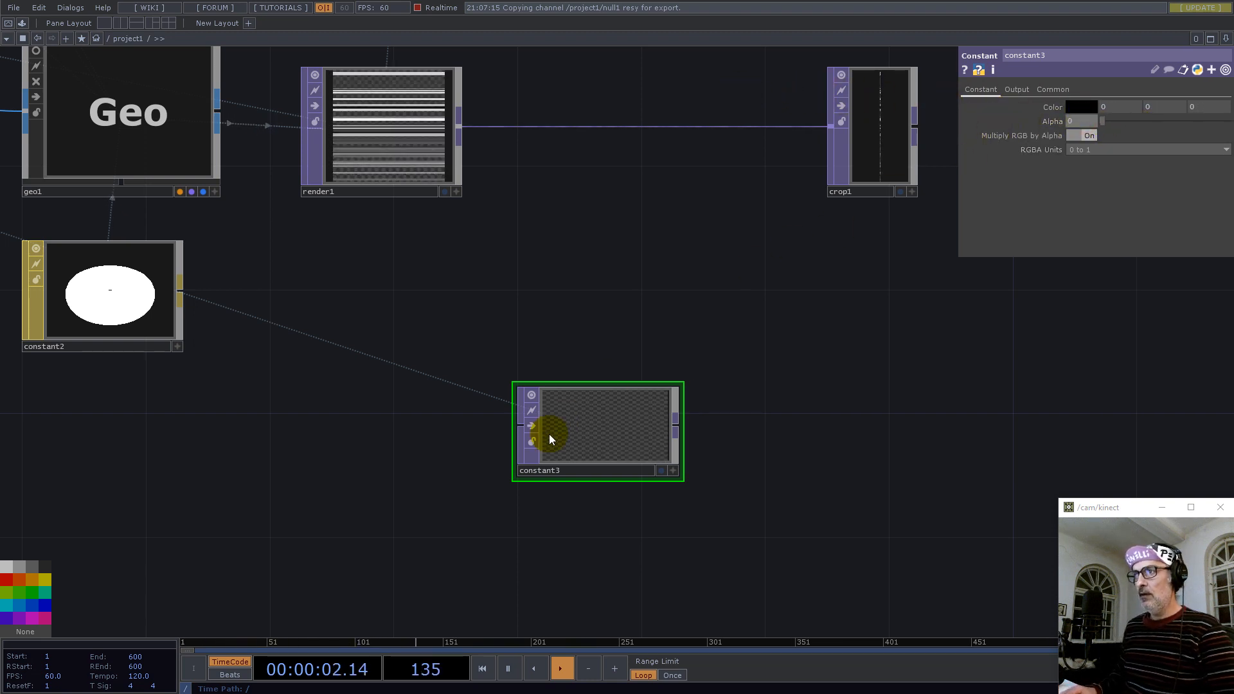
Shift constant3 slightly down toward constant2's side and add a Feedback TOP fed by its output
drag(550, 464, 487, 496)
right_click(618, 455)
text(fe)
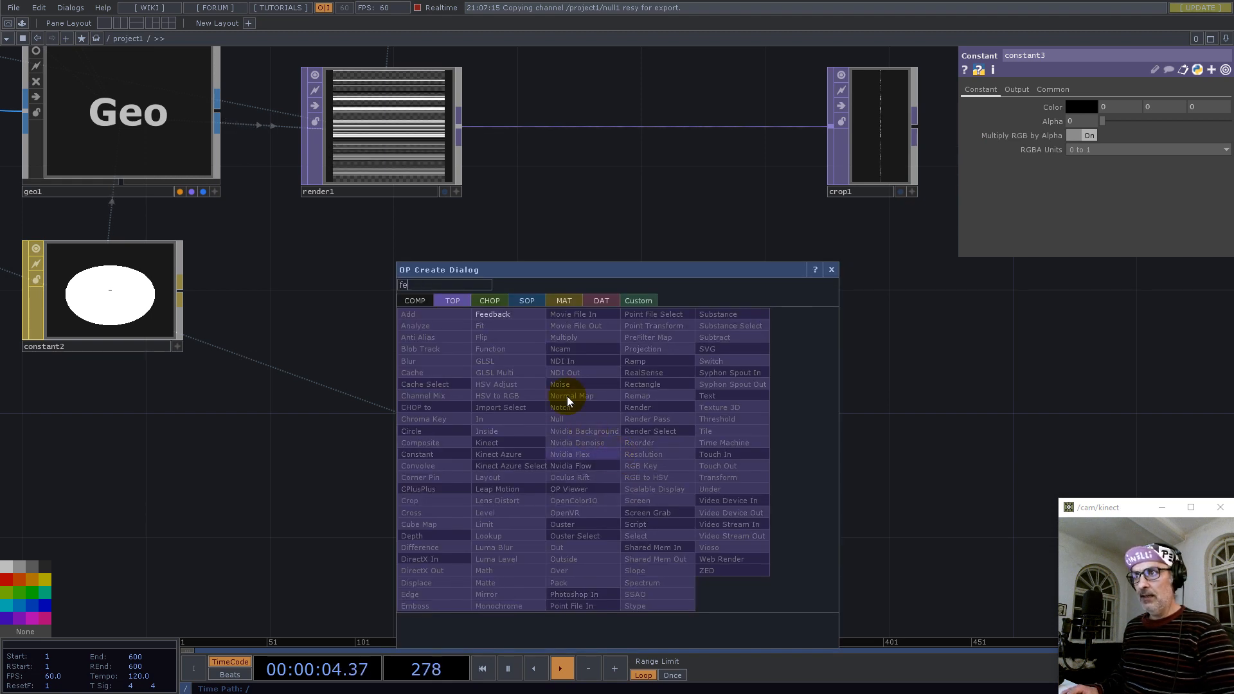
click(492, 315)
click(739, 462)
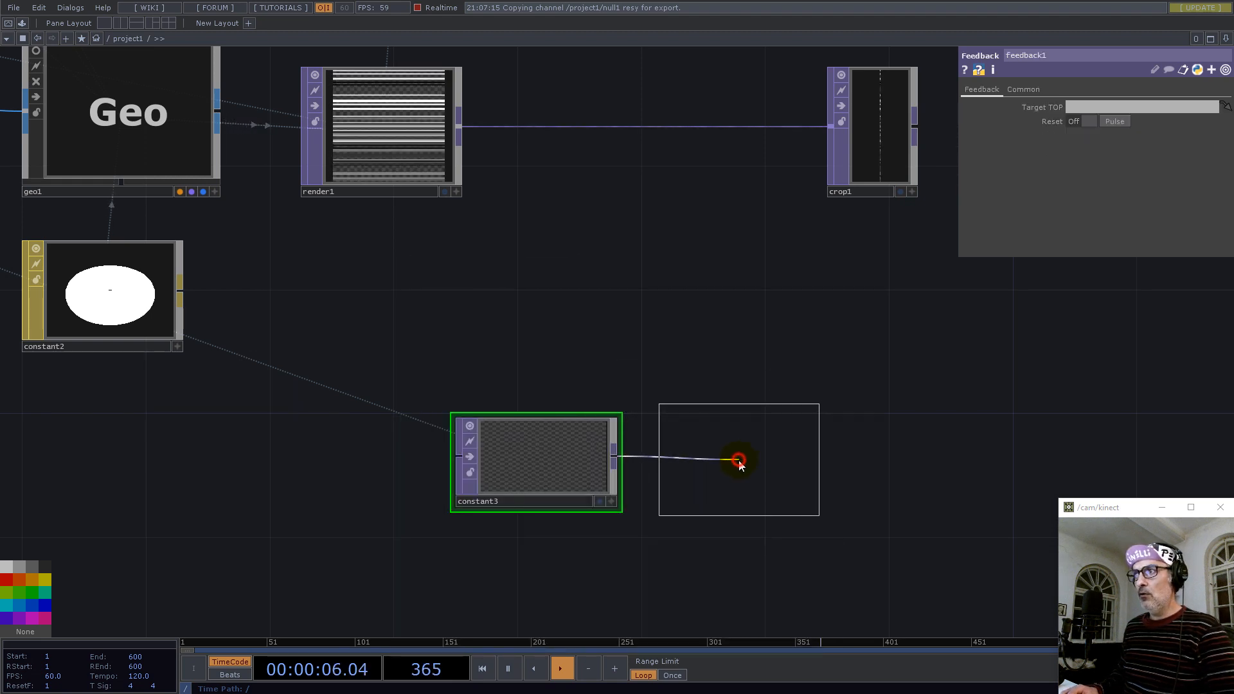
Add a Keyboard In CHOP directly below feedback1
key(Tab)
click(606, 411)
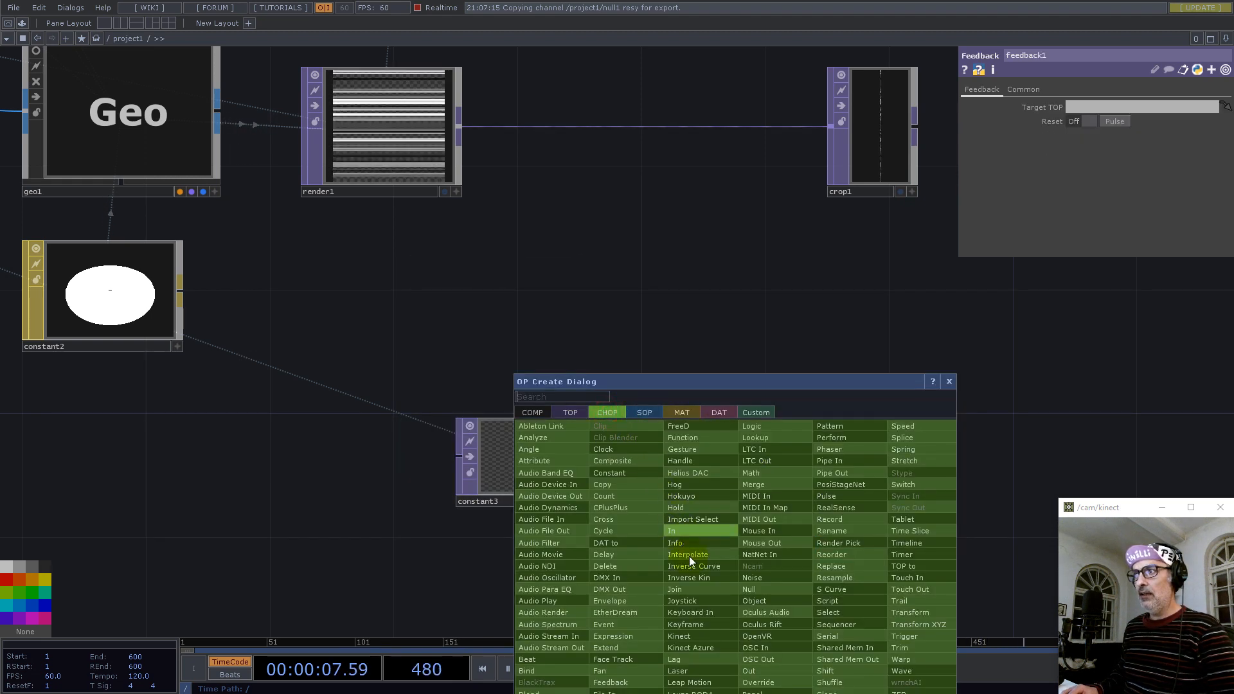
click(692, 614)
click(758, 578)
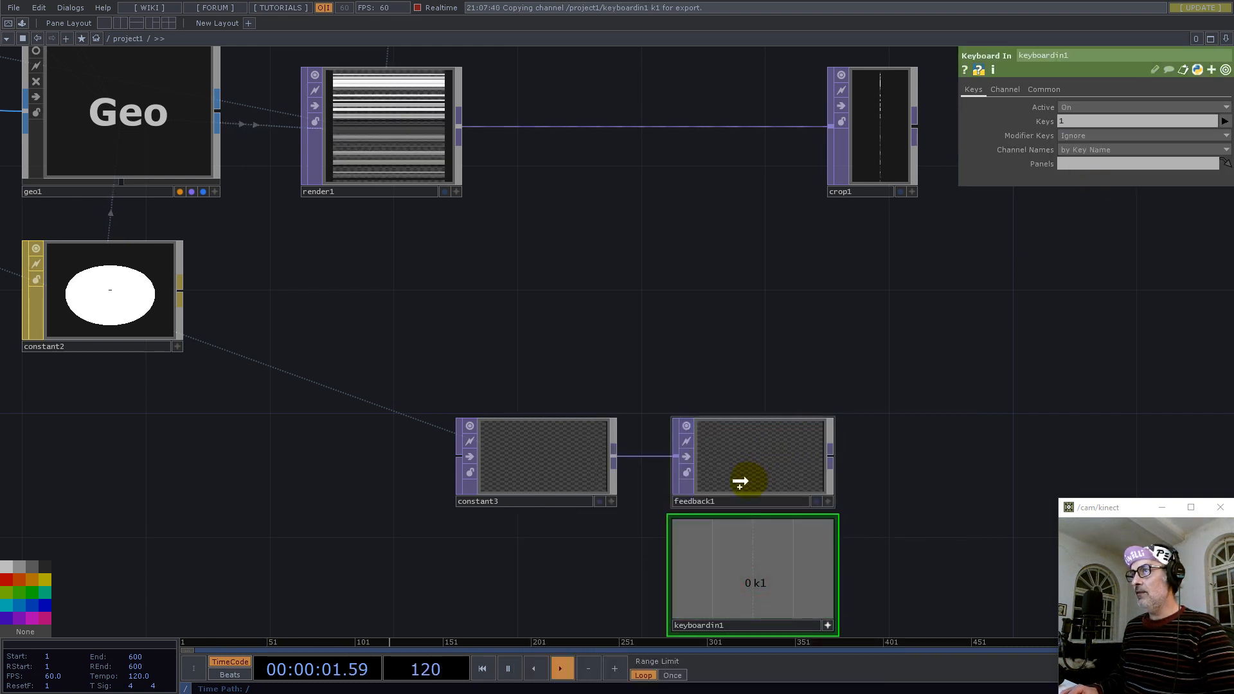
Export keyboardin1's k1 channel to feedback1's Reset parameter and turn off feedback1's viewer
click(740, 482)
drag(749, 480, 1118, 120)
click(1123, 120)
click(1088, 120)
click(828, 625)
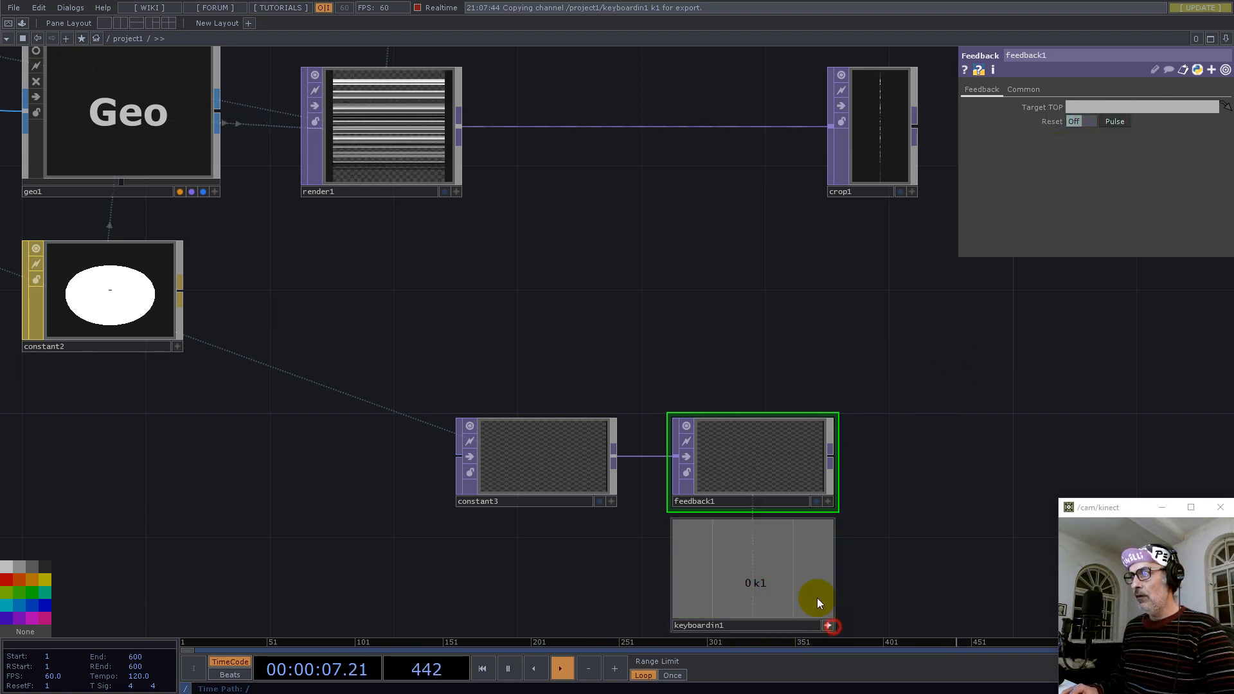
click(684, 426)
click(744, 444)
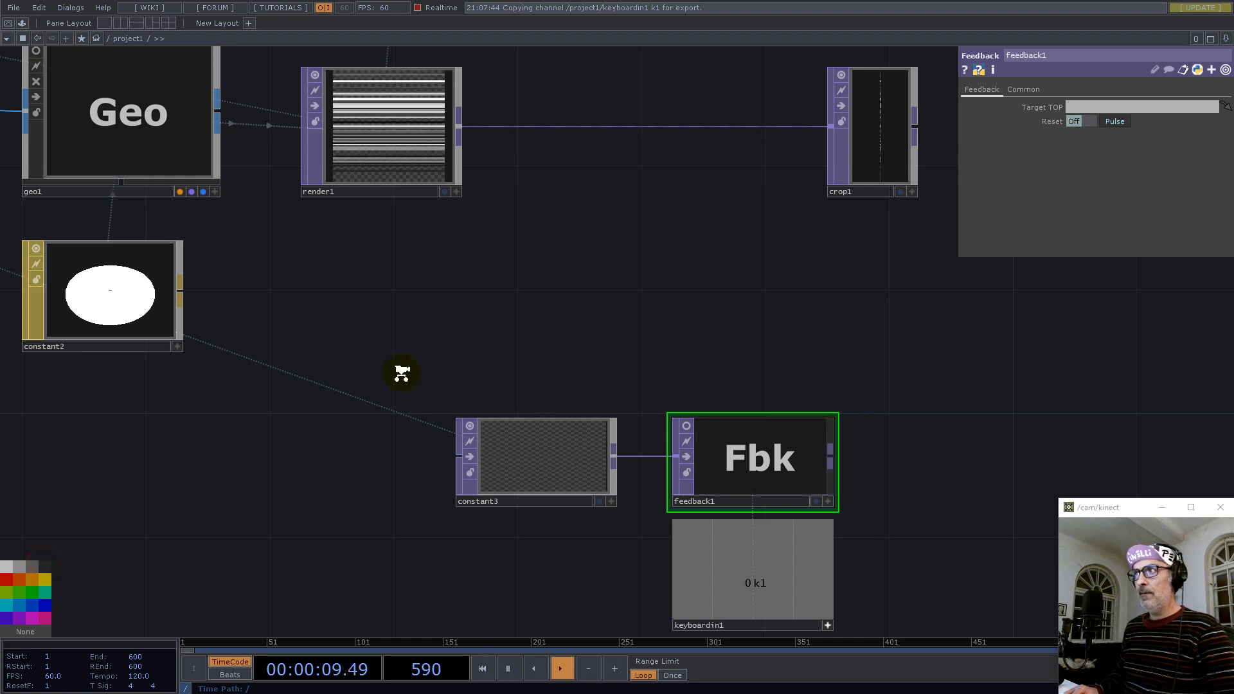
Add an Add TOP combining crop1 and feedback1, and resize its node to a landscape shape
scroll(402, 366, down, 4)
right_click(662, 249)
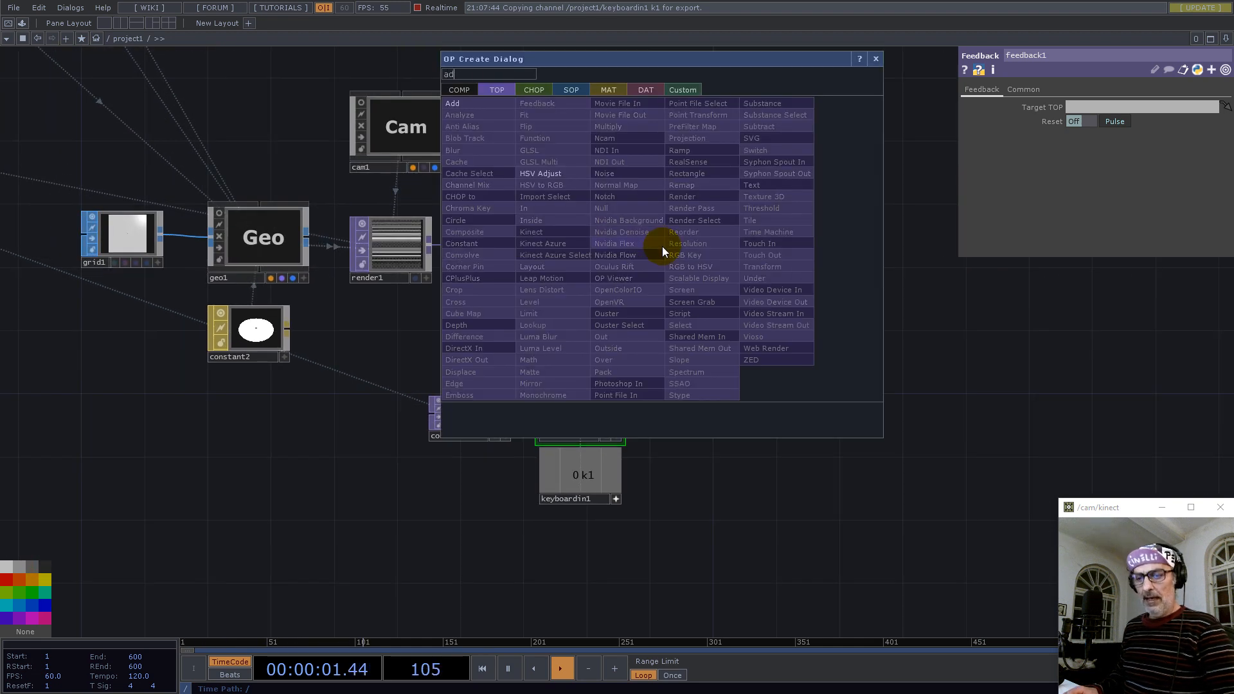
click(461, 105)
click(775, 331)
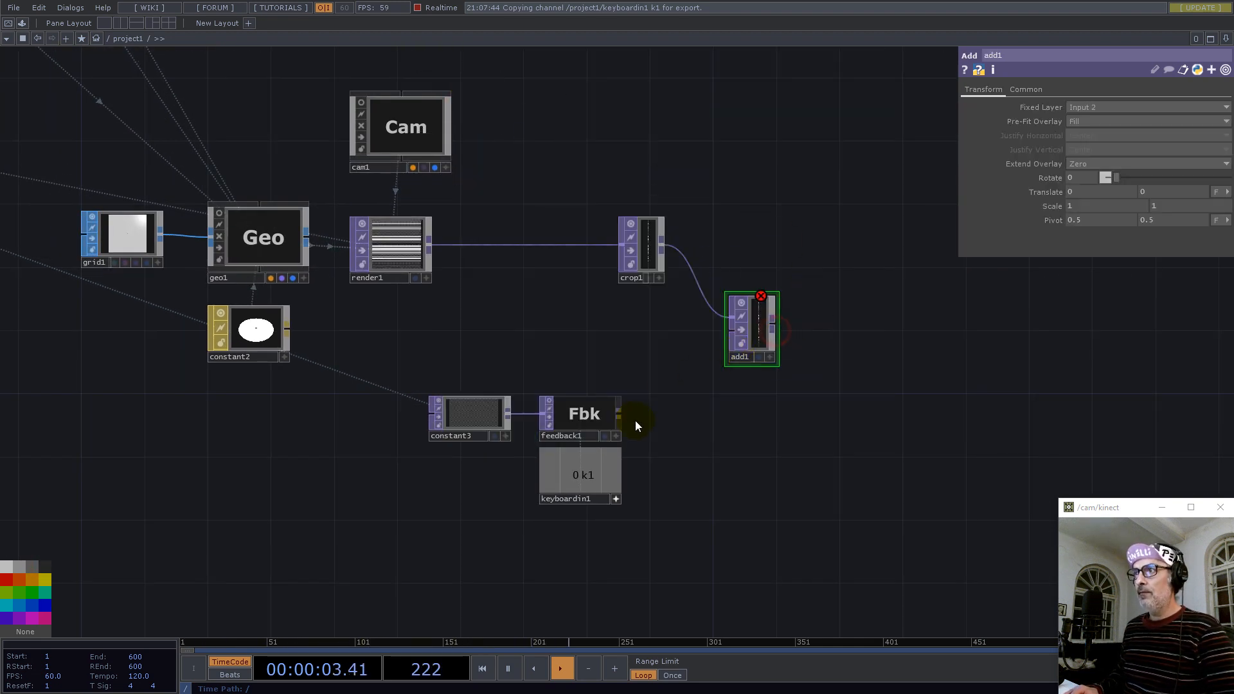
click(734, 326)
scroll(765, 323, up, 5)
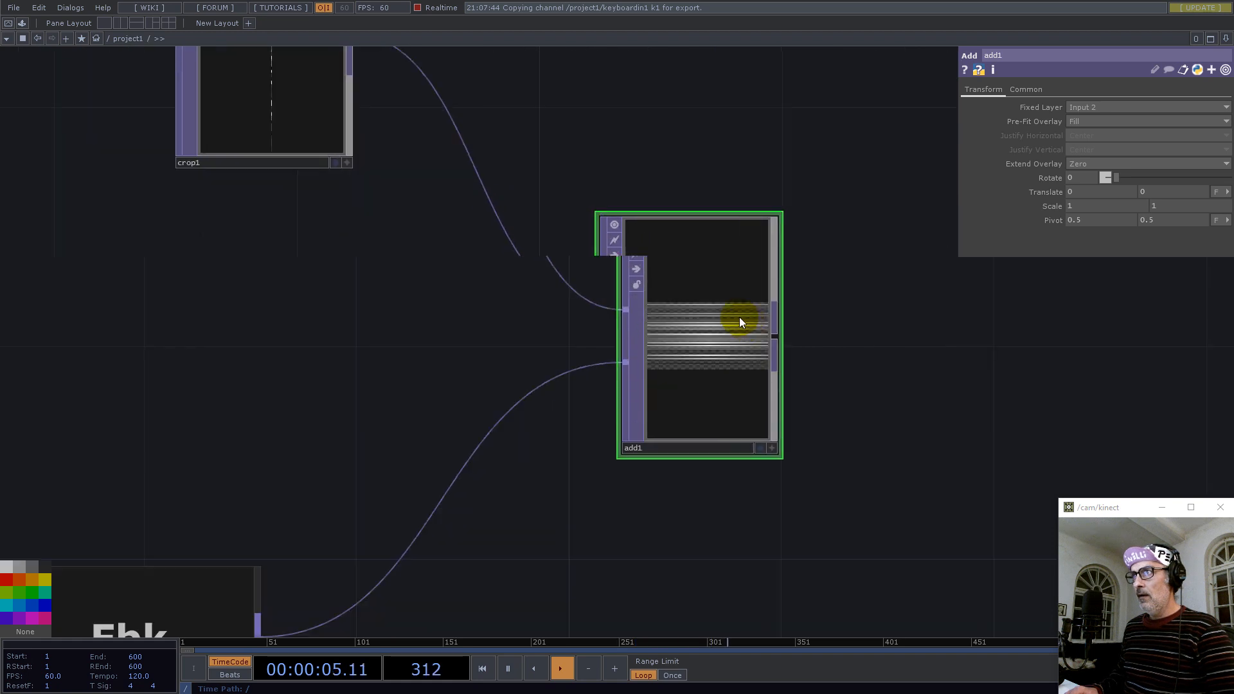
double_click(777, 215)
click(746, 379)
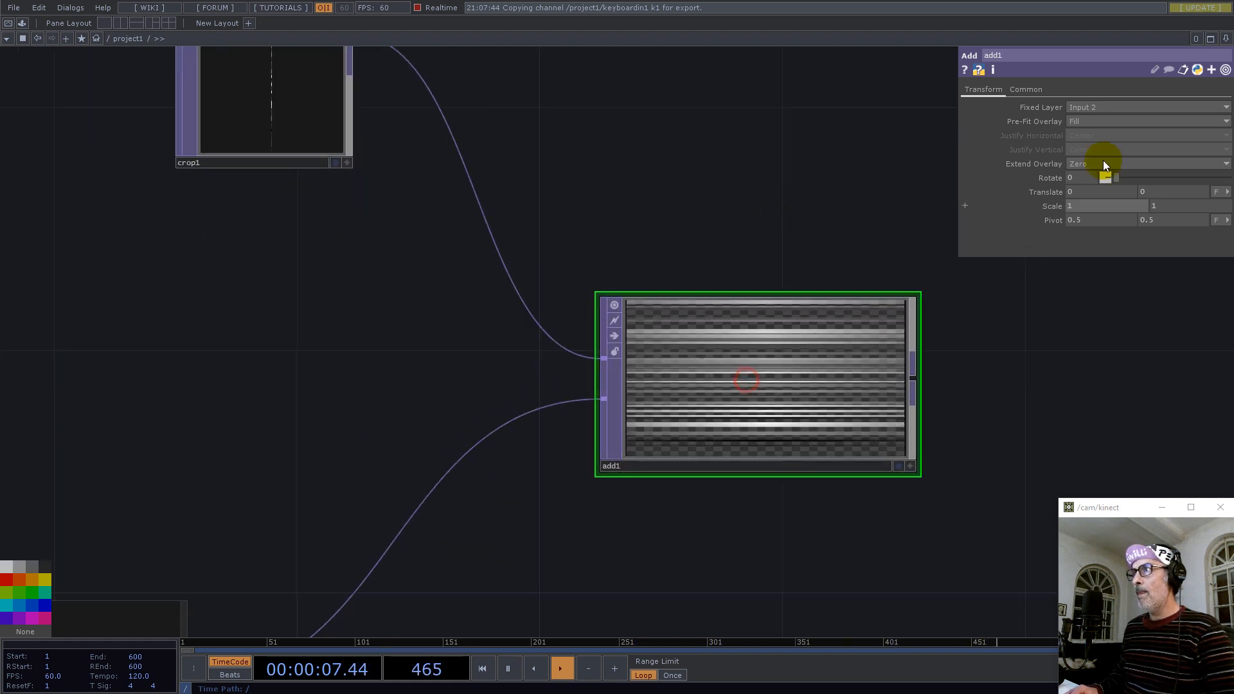
Set add1's Pre-Fit Overlay to Native Resolution and its horizontal justification to Left, checking the strip at the image edge
click(1078, 121)
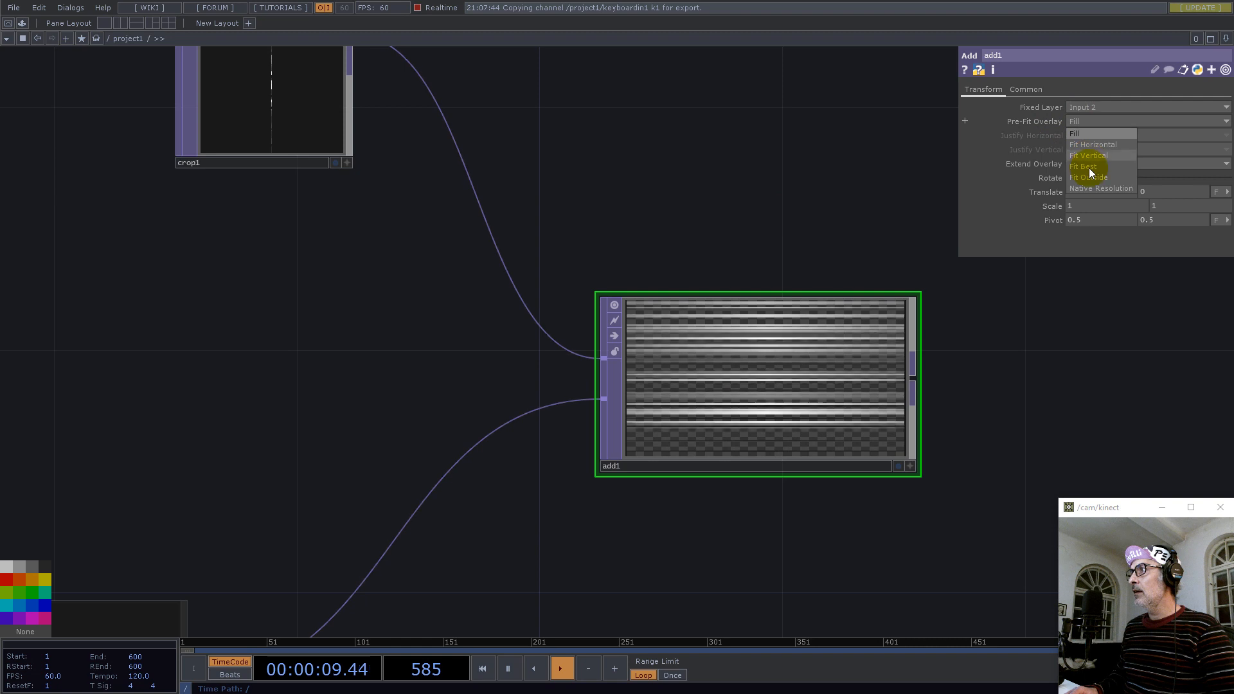
click(1093, 191)
click(1091, 135)
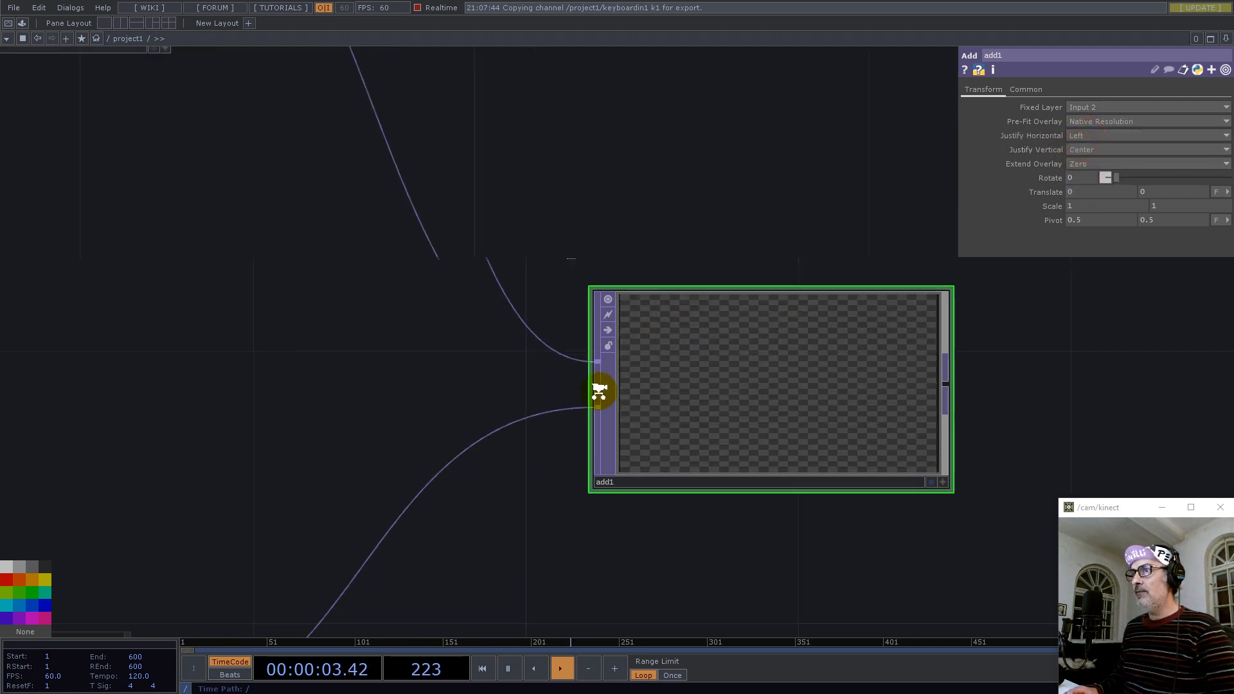
scroll(600, 392, up, 5)
scroll(424, 283, up, 3)
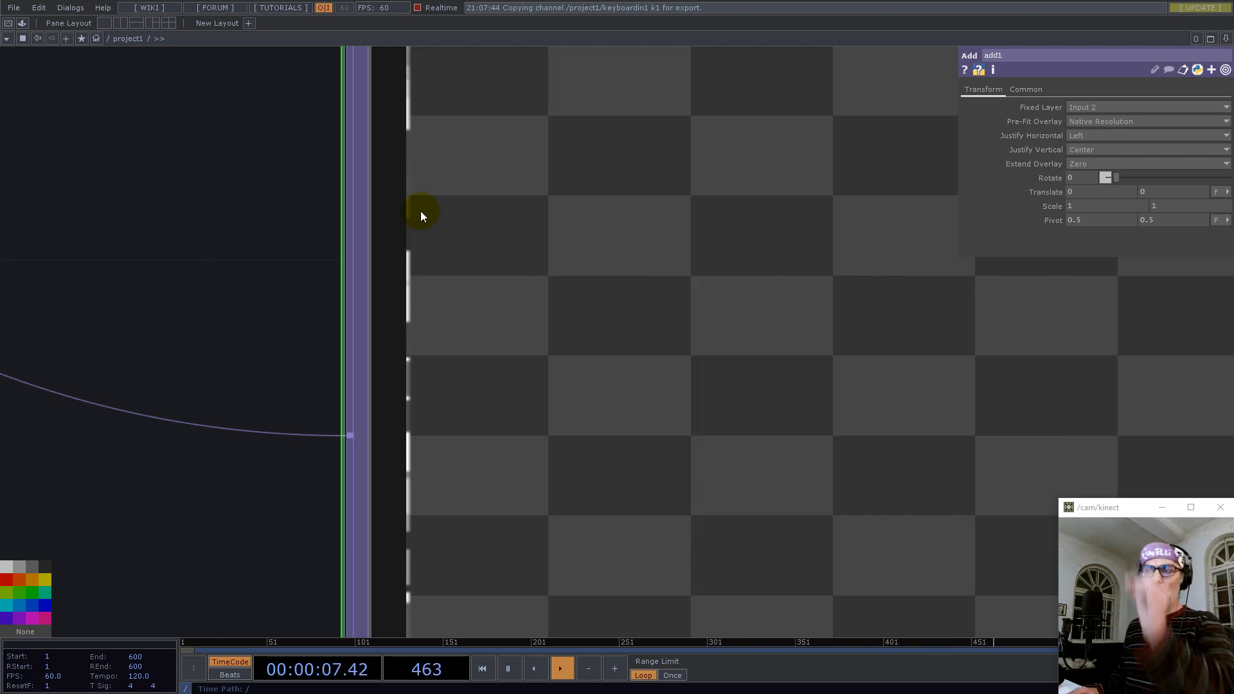
scroll(429, 276, down, 6)
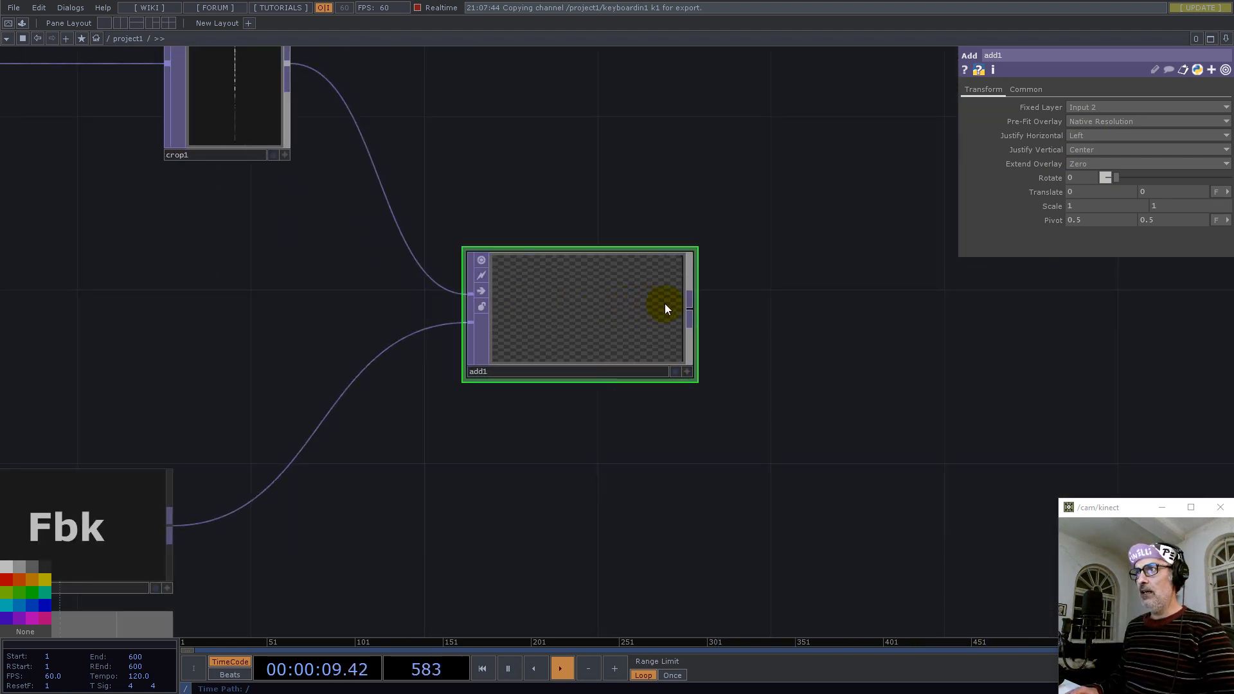
Add a Transform TOP fed by add1 and set its X translation to 1 pixel
right_click(688, 307)
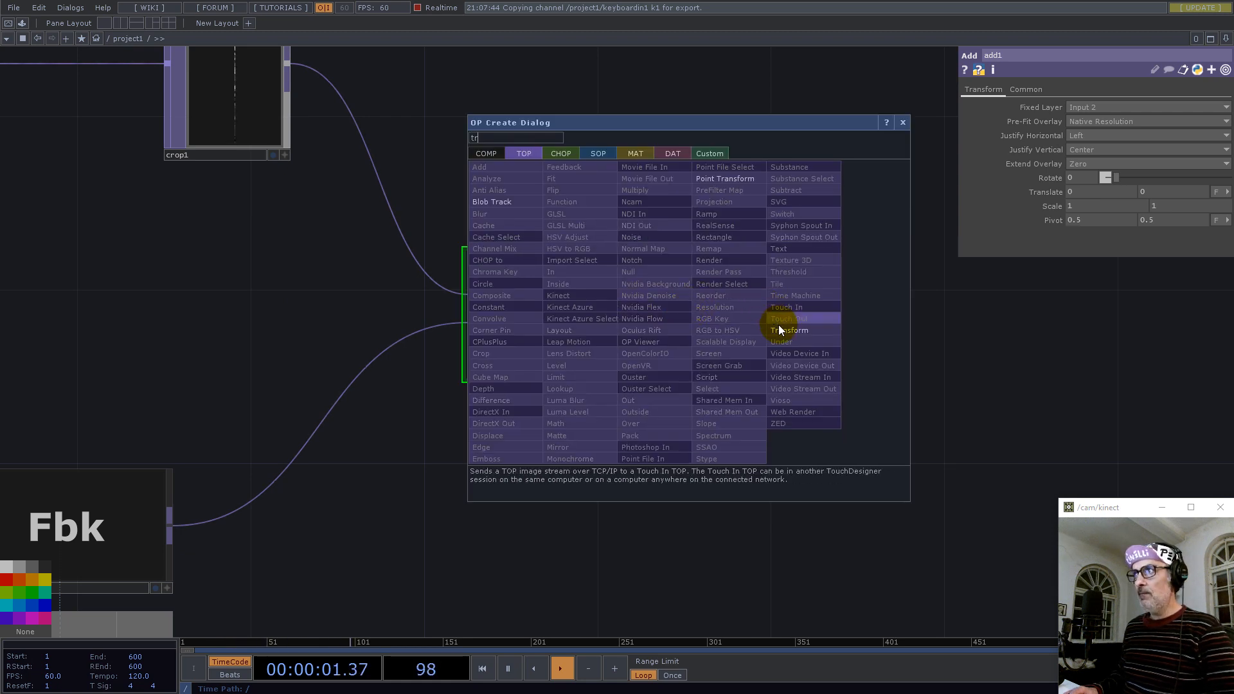
click(779, 322)
click(834, 314)
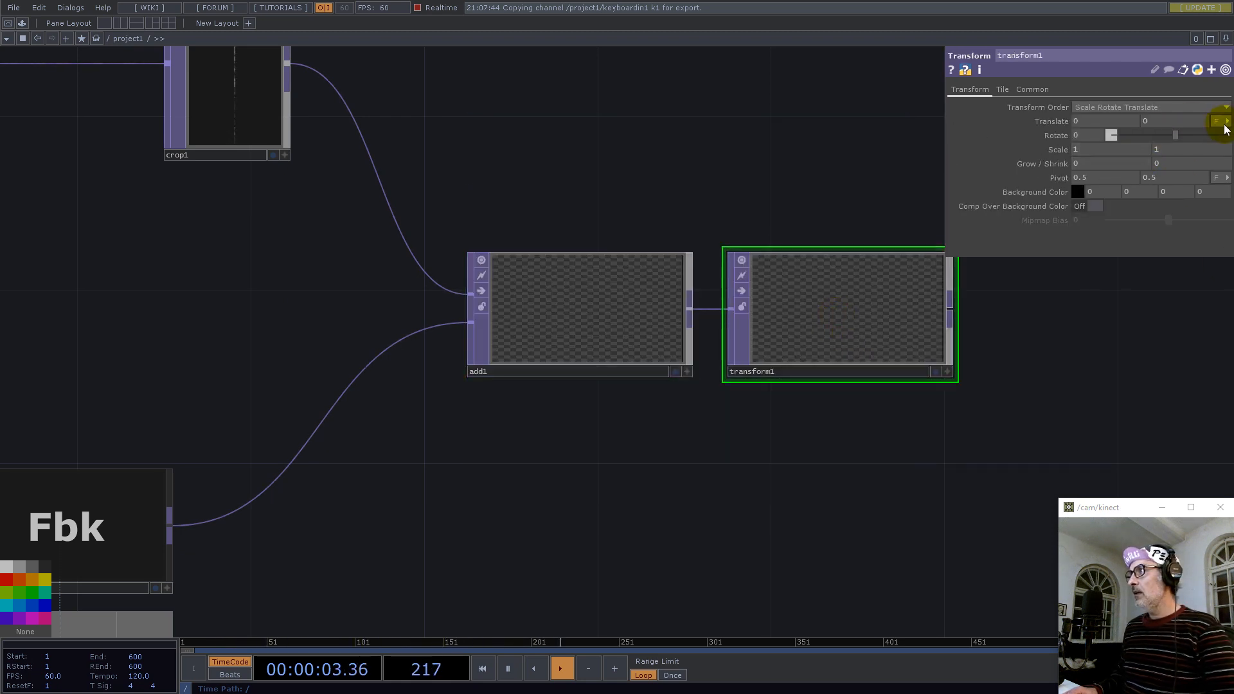
text(1)
scroll(657, 314, down, 4)
scroll(658, 315, down, 3)
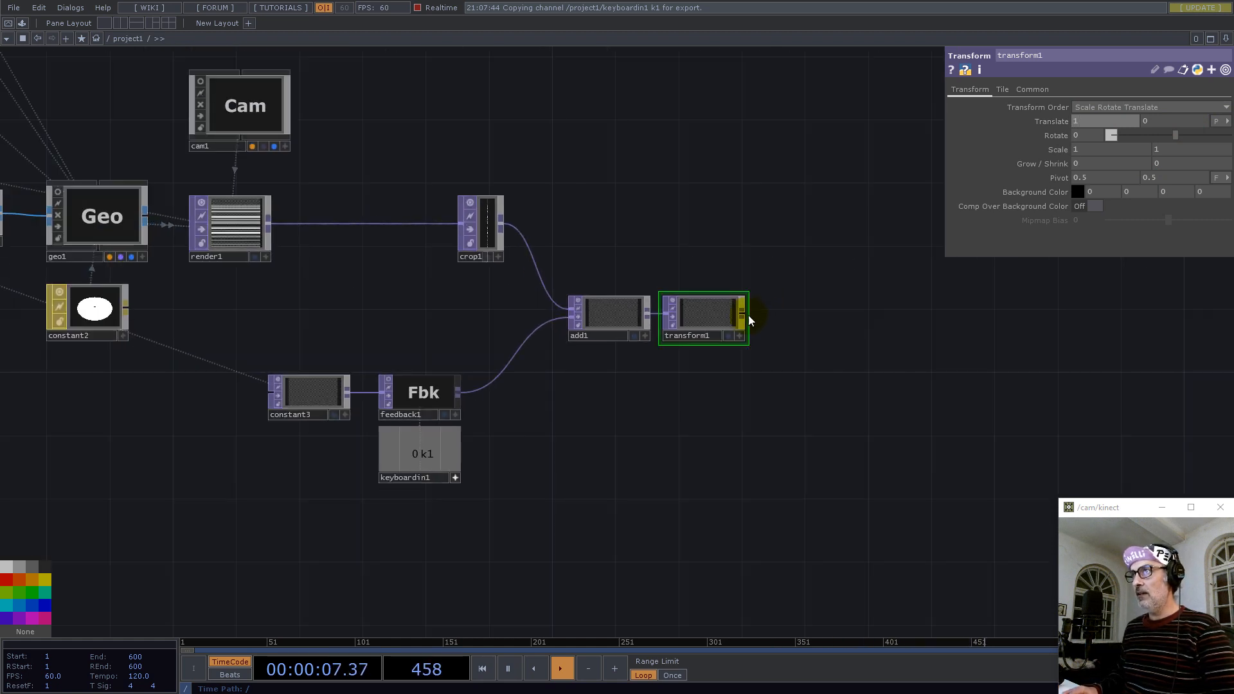
right_click(744, 315)
text(nul)
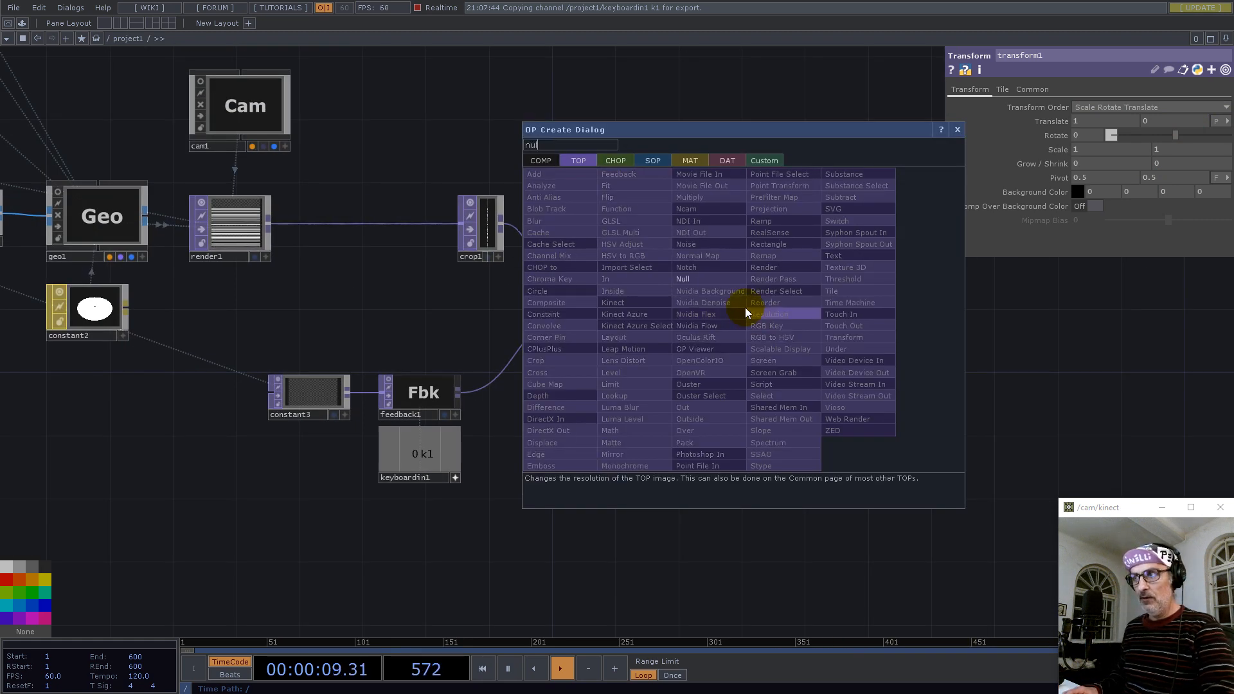
click(684, 278)
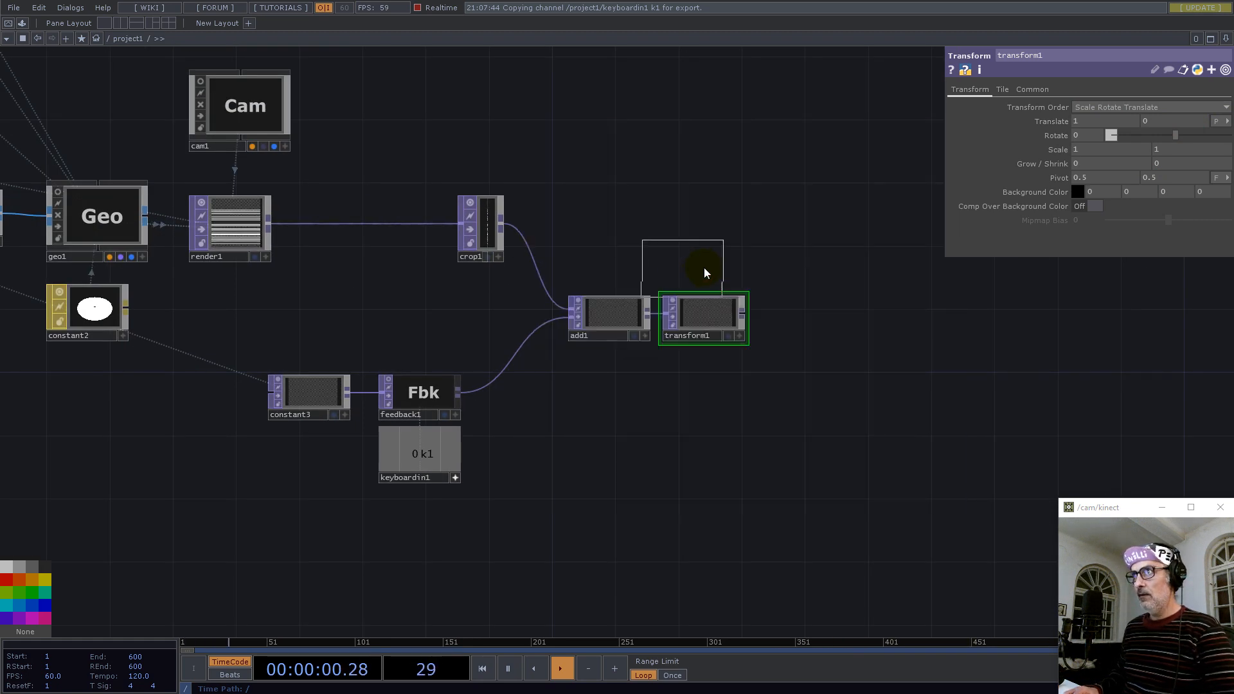
Add a Null TOP fed by transform1's output
right_click(746, 315)
text(nul)
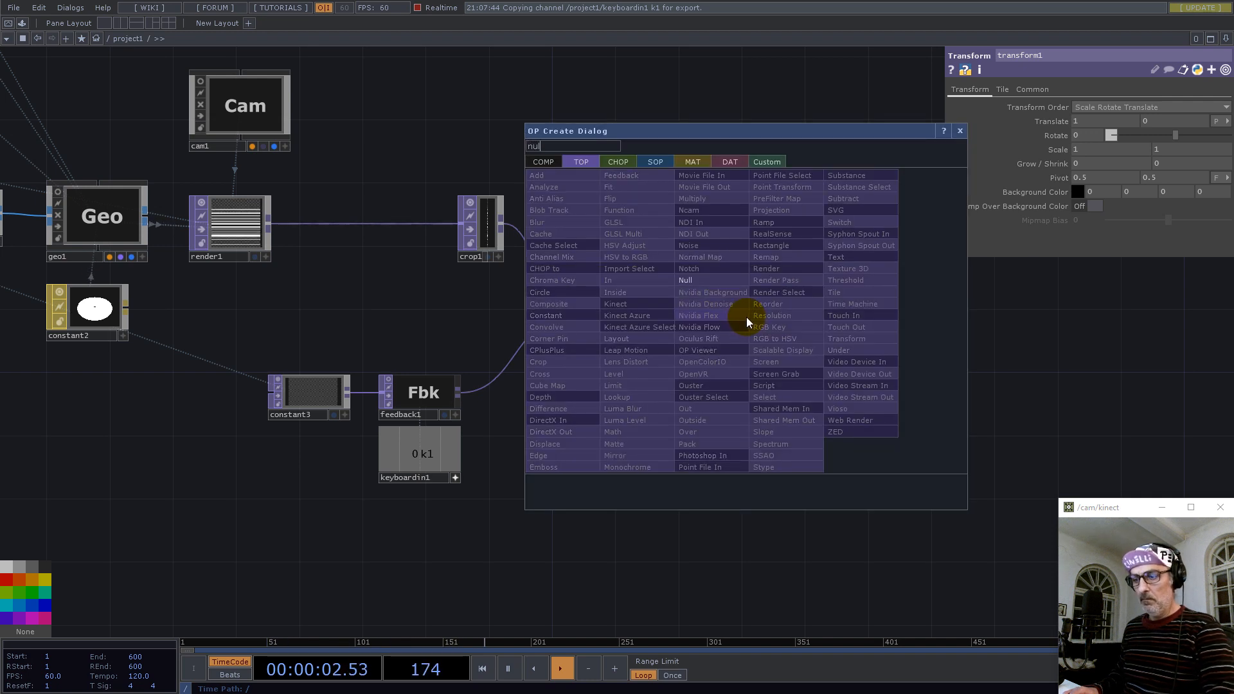
click(715, 279)
click(803, 318)
Set feedback1's Target TOP to null2 and examine the feedback trails in add1
click(429, 395)
drag(799, 314, 1131, 106)
scroll(681, 279, up, 15)
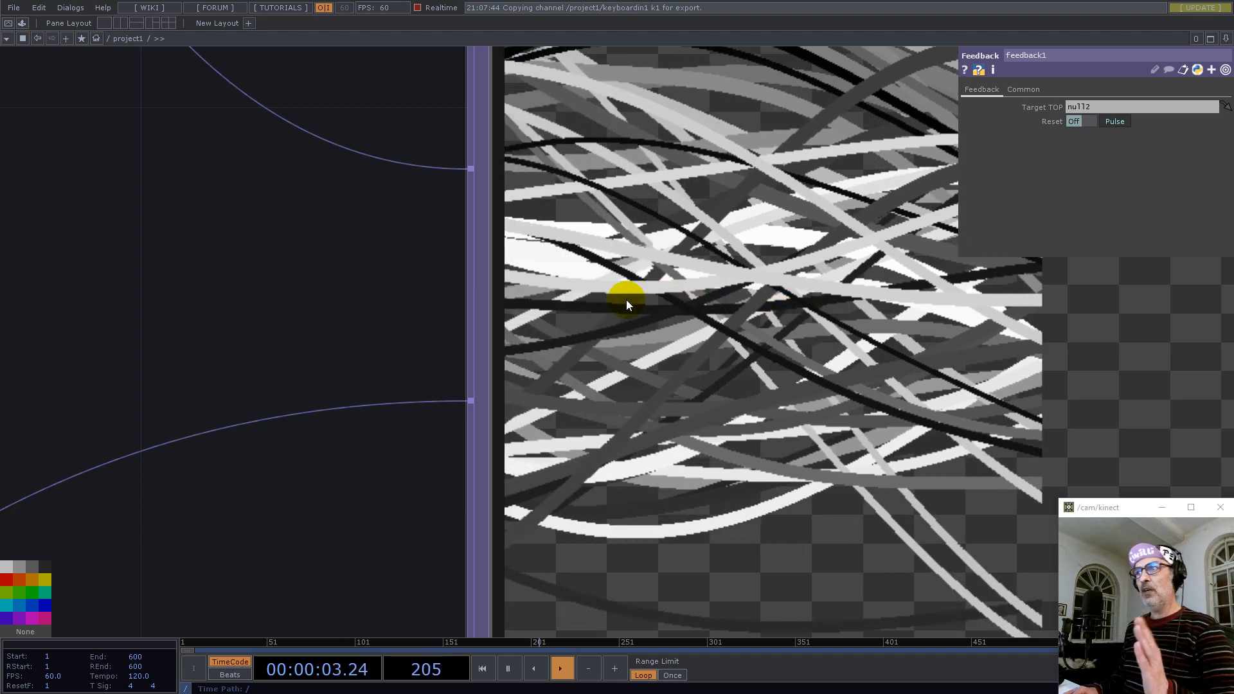
scroll(627, 301, down, 3)
scroll(627, 301, down, 8)
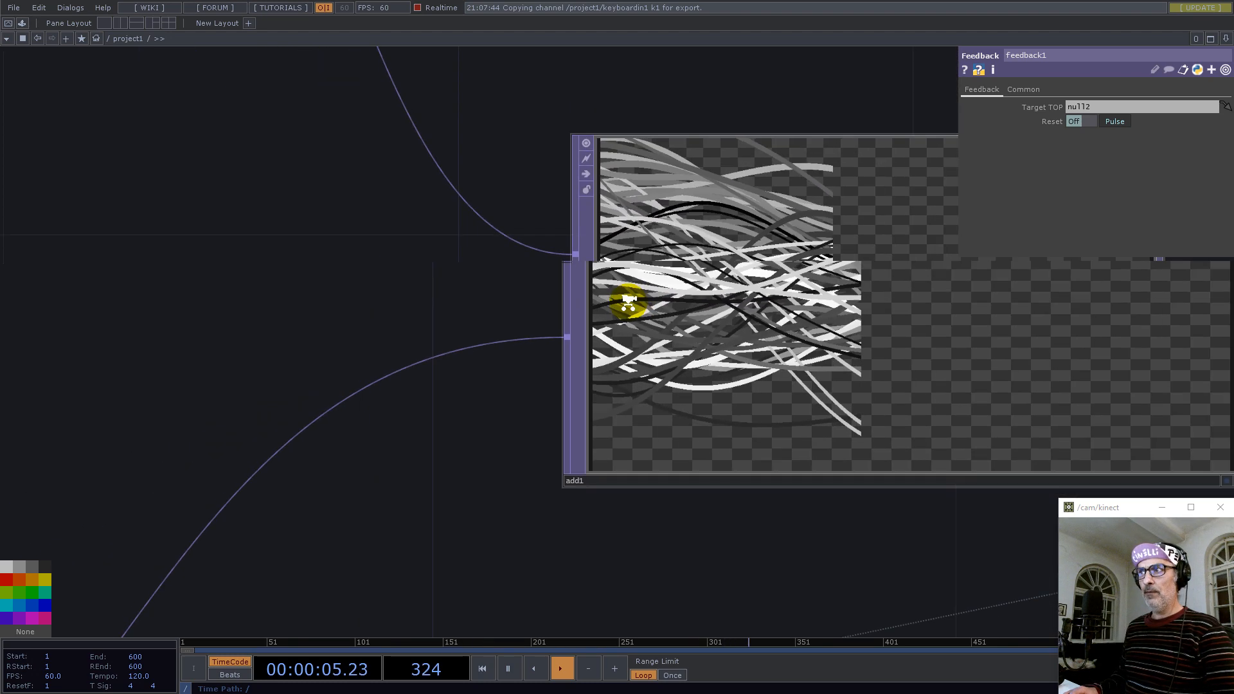
Add a Select TOP below the feedback chain and assign add1 as its source TOP
drag(749, 490, 706, 340)
click(681, 481)
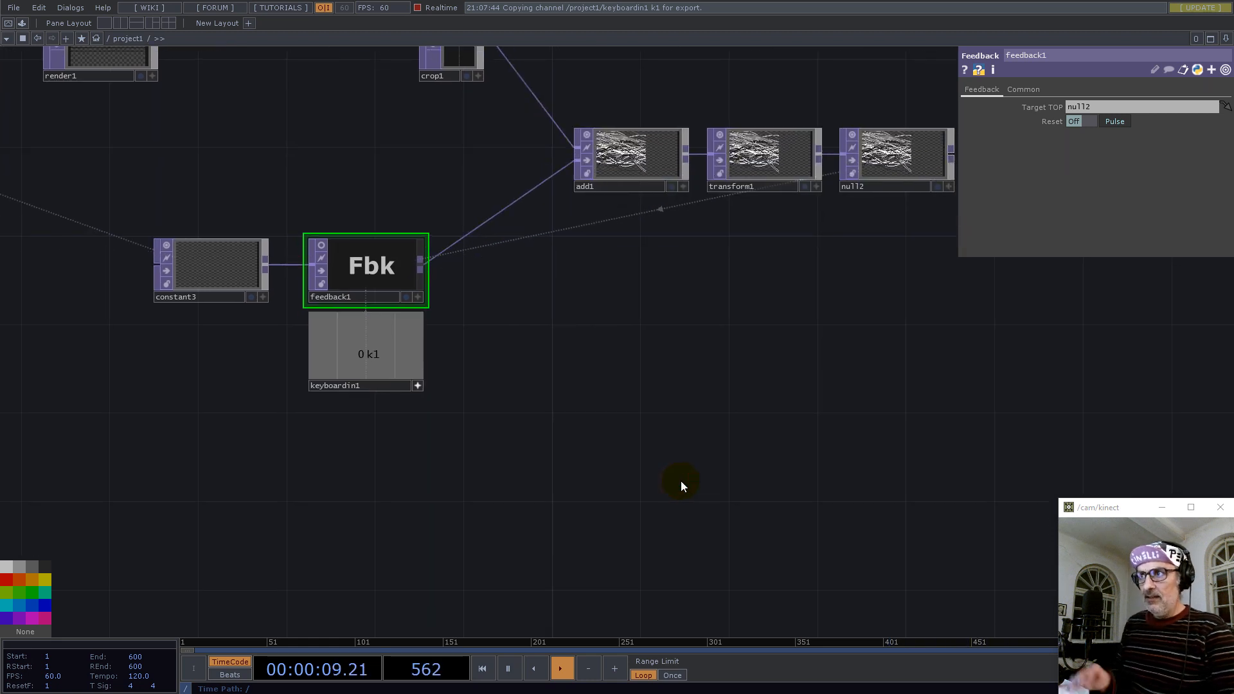
key(Tab)
text(se)
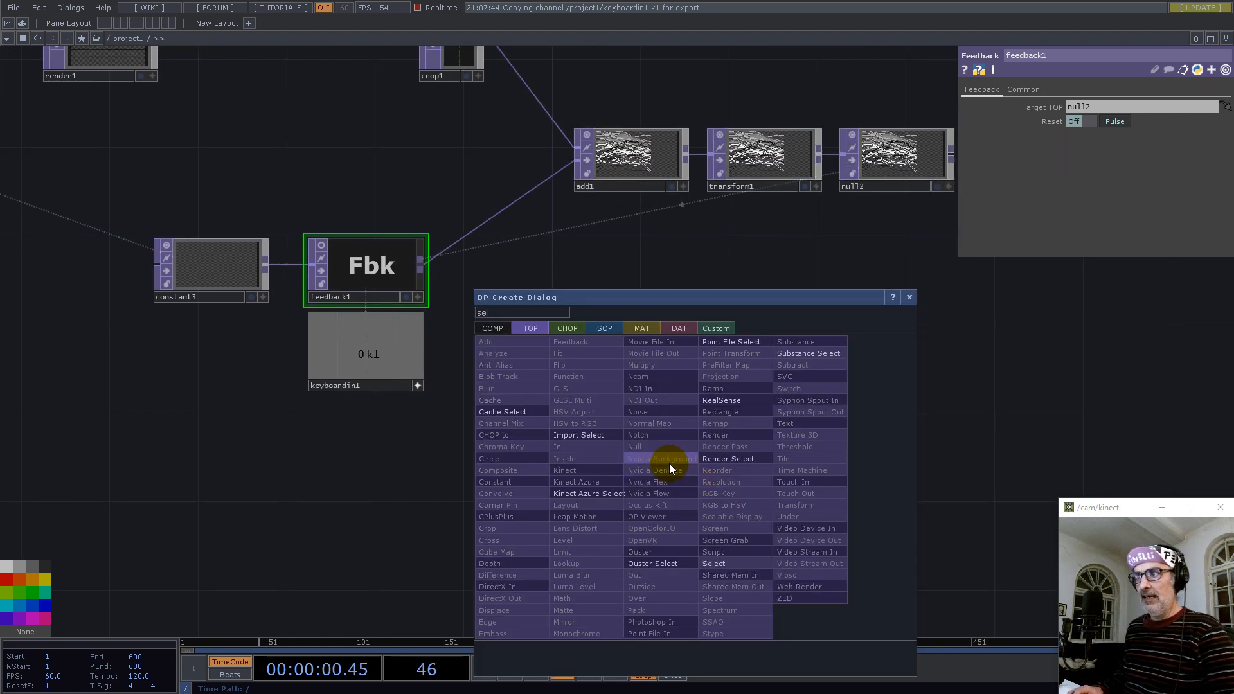
click(720, 563)
click(693, 504)
drag(619, 152, 1115, 106)
right_drag(888, 259, 761, 165)
drag(761, 165, 783, 187)
Place select1 in the free space below add1 and add a Noise TOP beside it
drag(853, 392, 624, 243)
scroll(624, 243, down, 1)
scroll(624, 243, down, 2)
drag(595, 286, 559, 368)
double_click(640, 405)
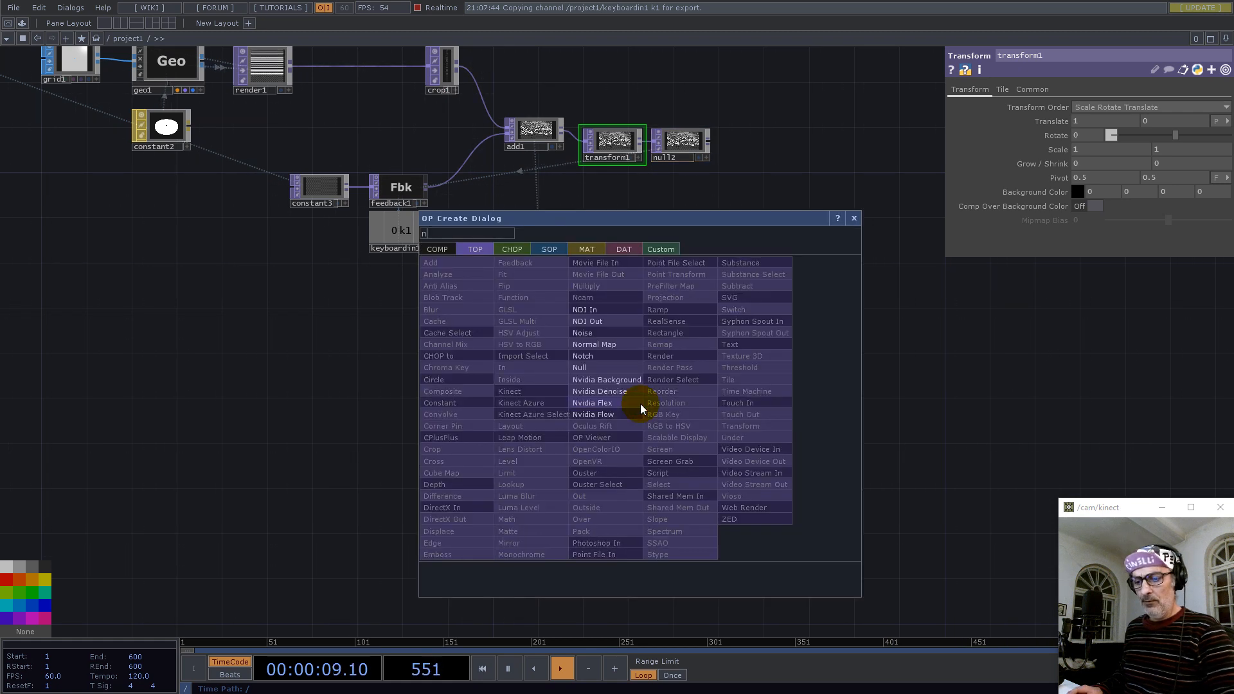
click(588, 333)
click(645, 387)
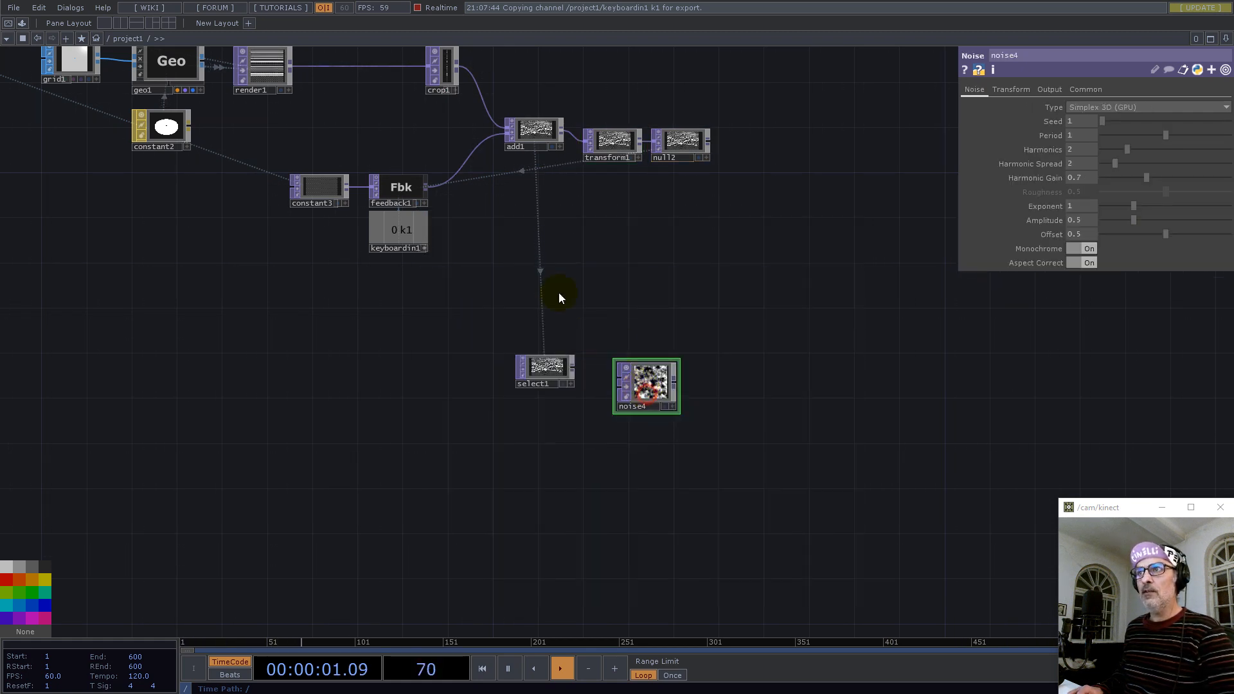
Link noise4's resolution to null1's resx and resy channels and set its pixel format to 32-bit float (RGB)
drag(531, 231, 765, 457)
drag(305, 128, 618, 413)
drag(172, 375, 233, 431)
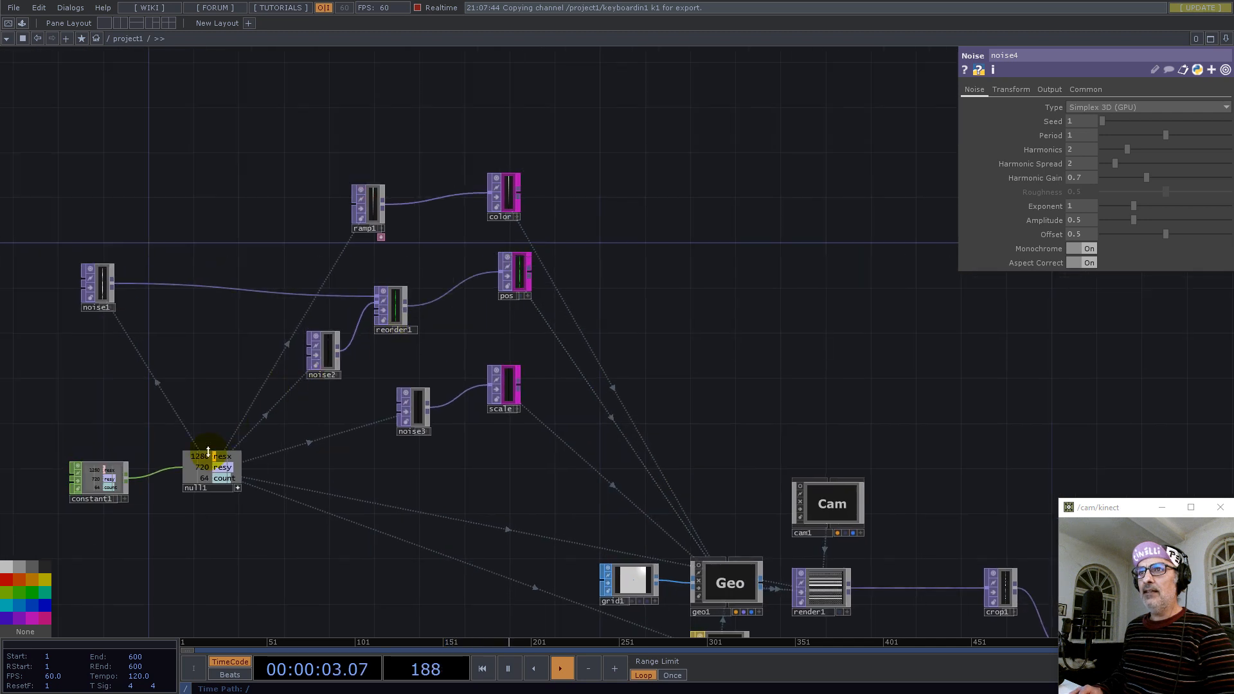
click(1081, 90)
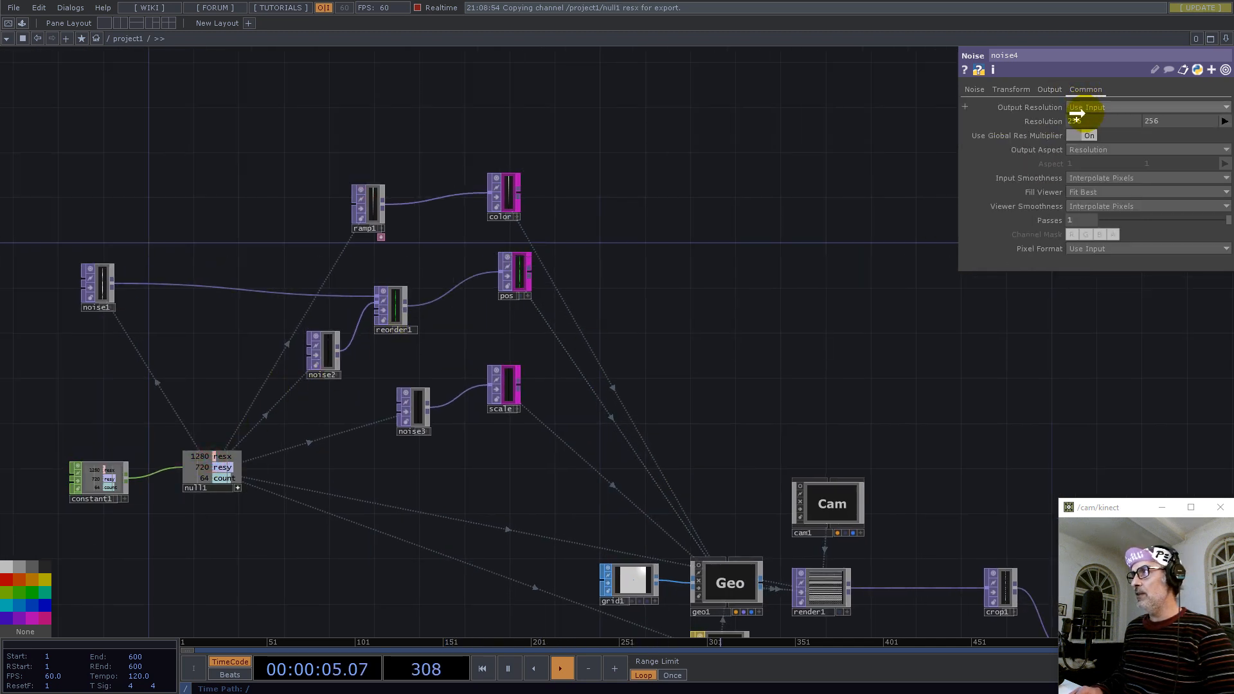
click(1084, 116)
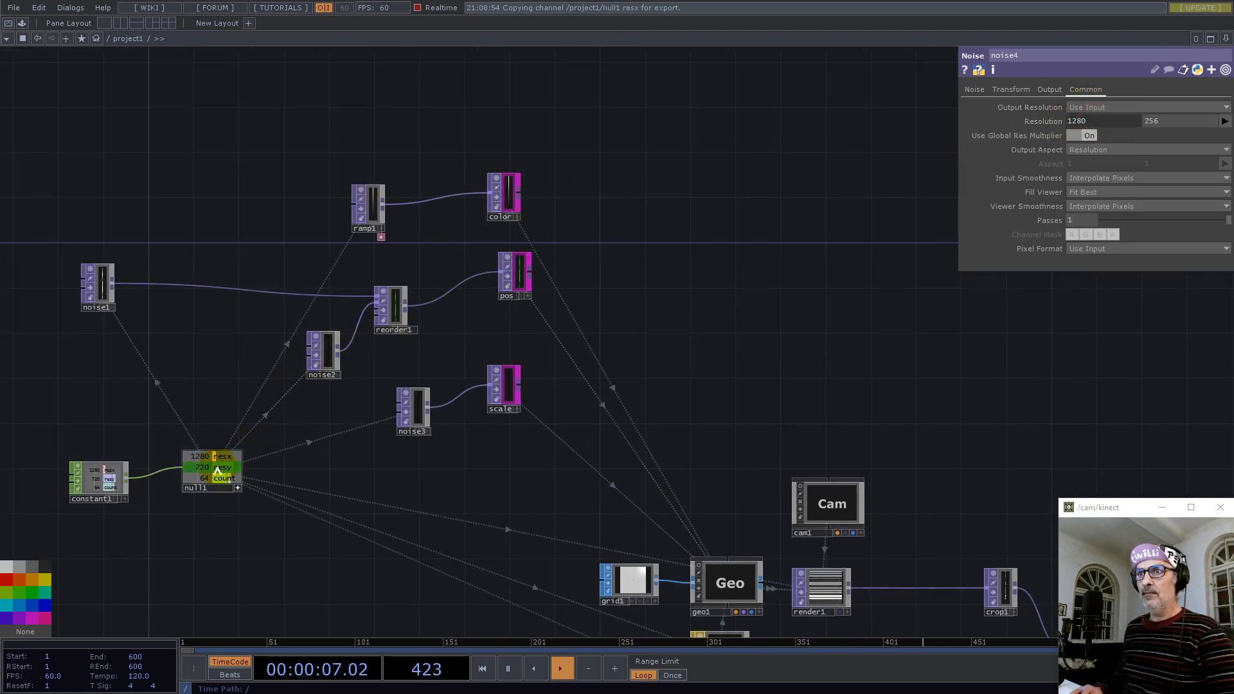
click(1096, 252)
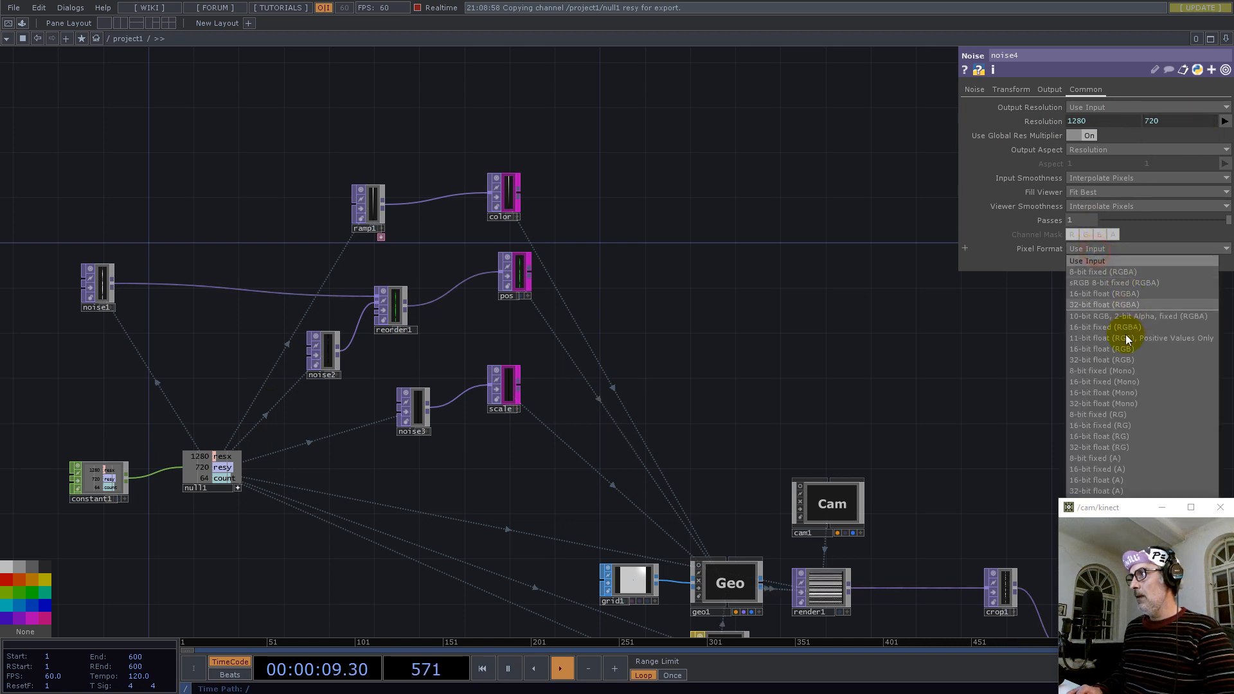
click(1105, 362)
Wire select1's output into the second input of noise4
click(974, 89)
drag(807, 400, 623, 198)
drag(544, 222, 546, 51)
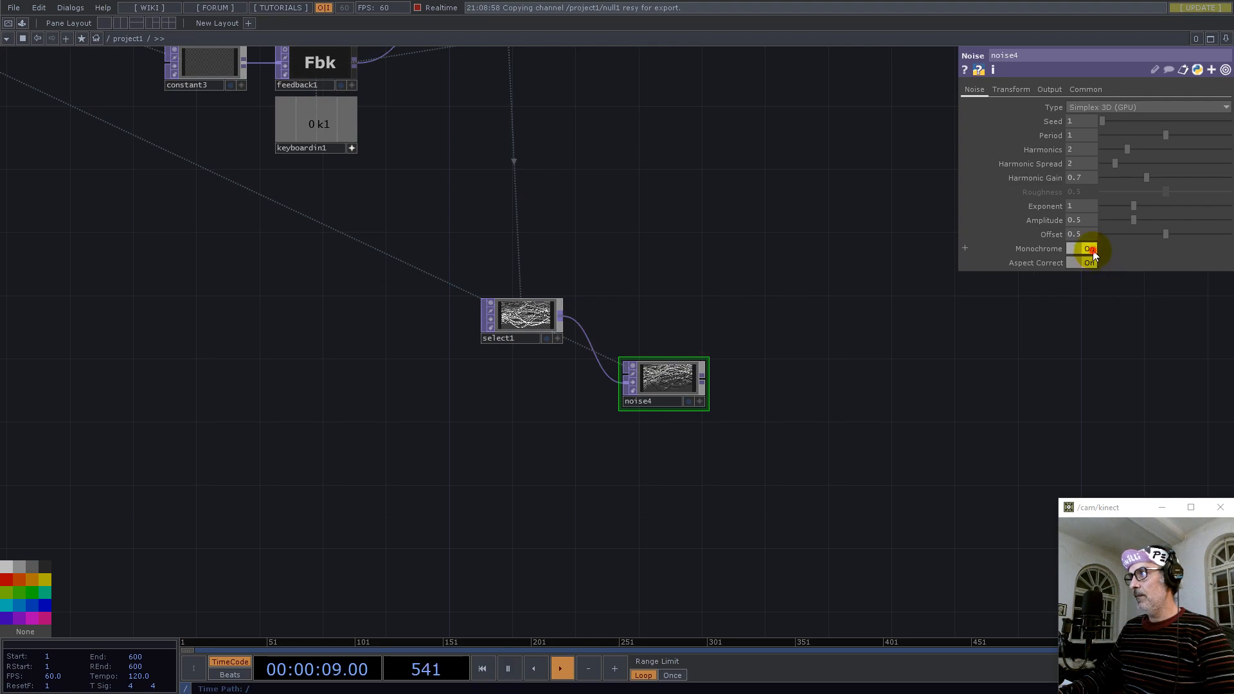
Turn off Monochrome on noise4 and set its Seed to 1625 for different line colours
drag(703, 371, 736, 354)
scroll(707, 359, up, 10)
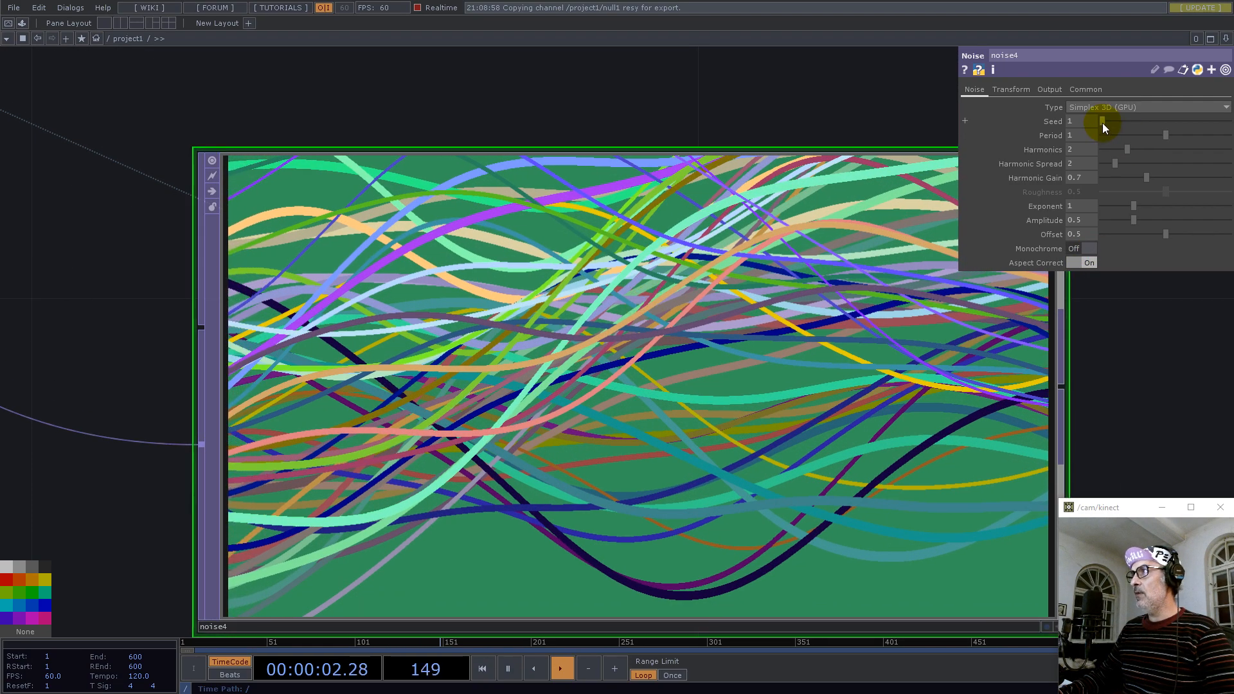
drag(1101, 120, 1124, 121)
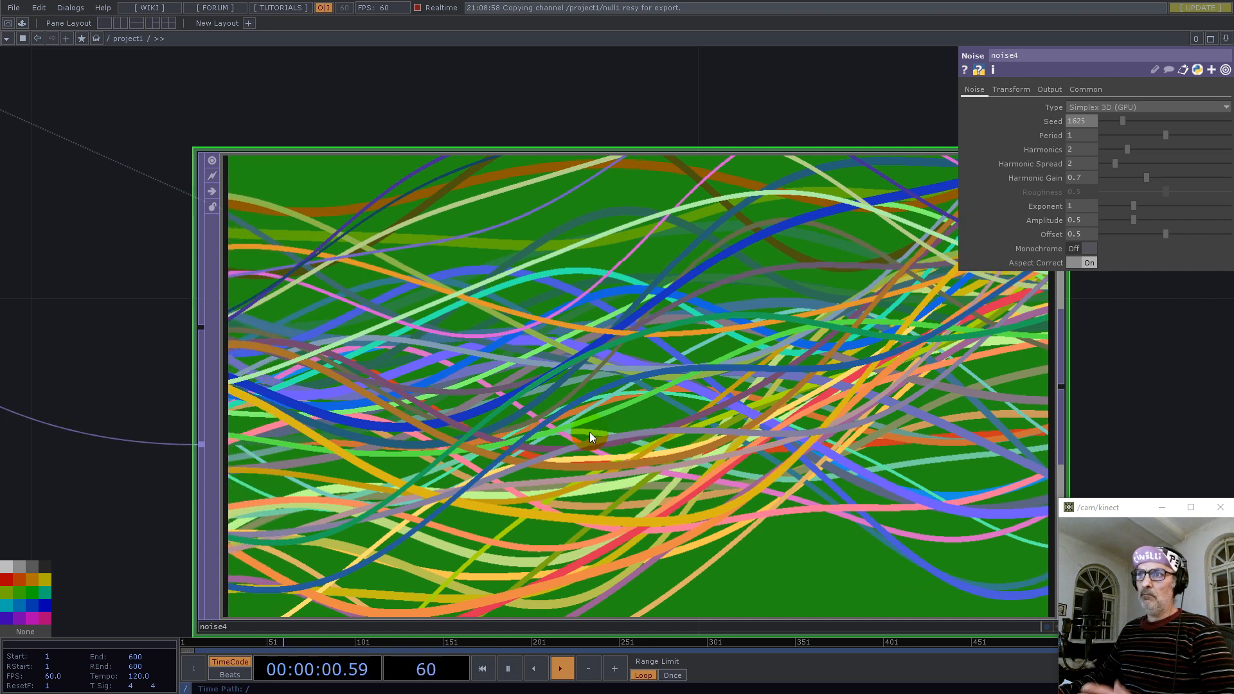
Add a Reorder TOP fed by select1, with Output Red taken from Alpha and pixel format 32-bit float (Mono)
scroll(588, 432, down, 10)
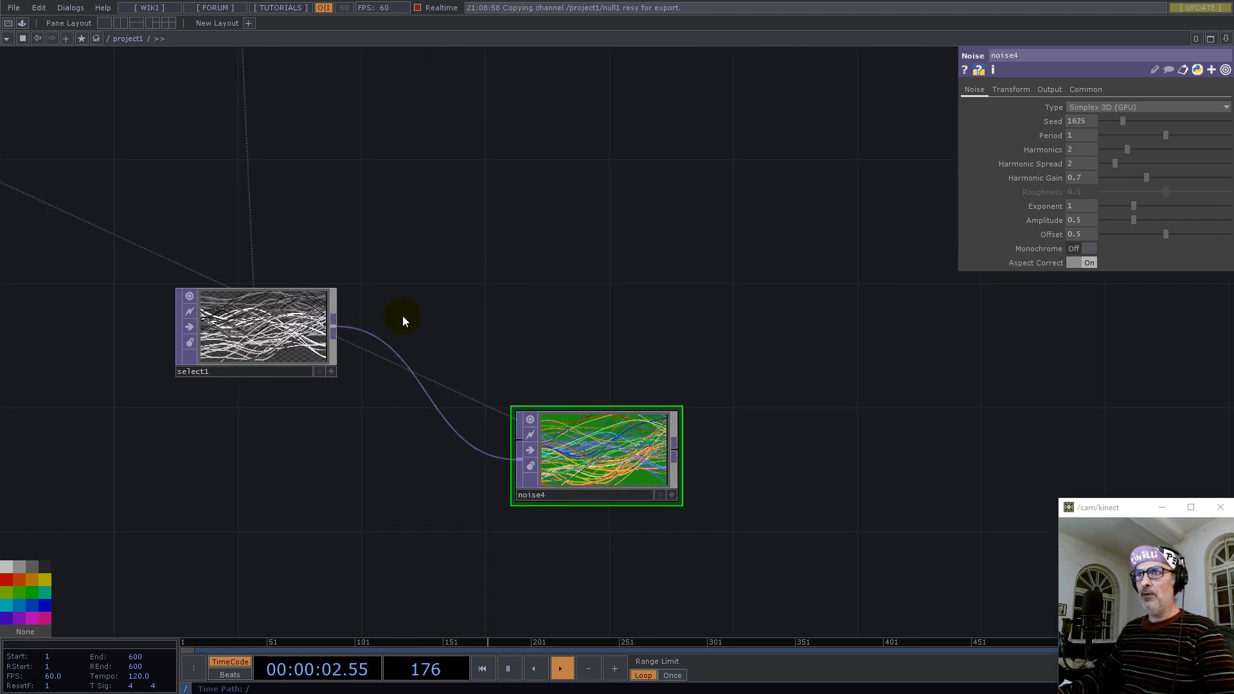
right_click(333, 323)
text(re)
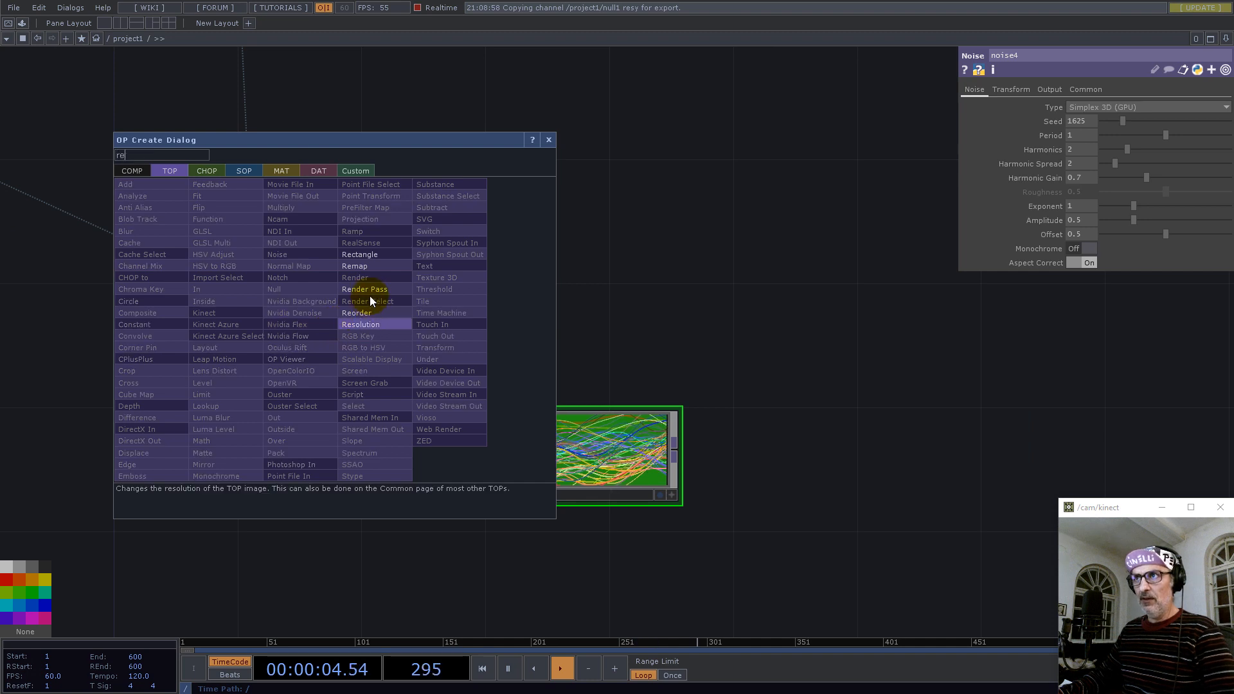
click(364, 313)
click(593, 243)
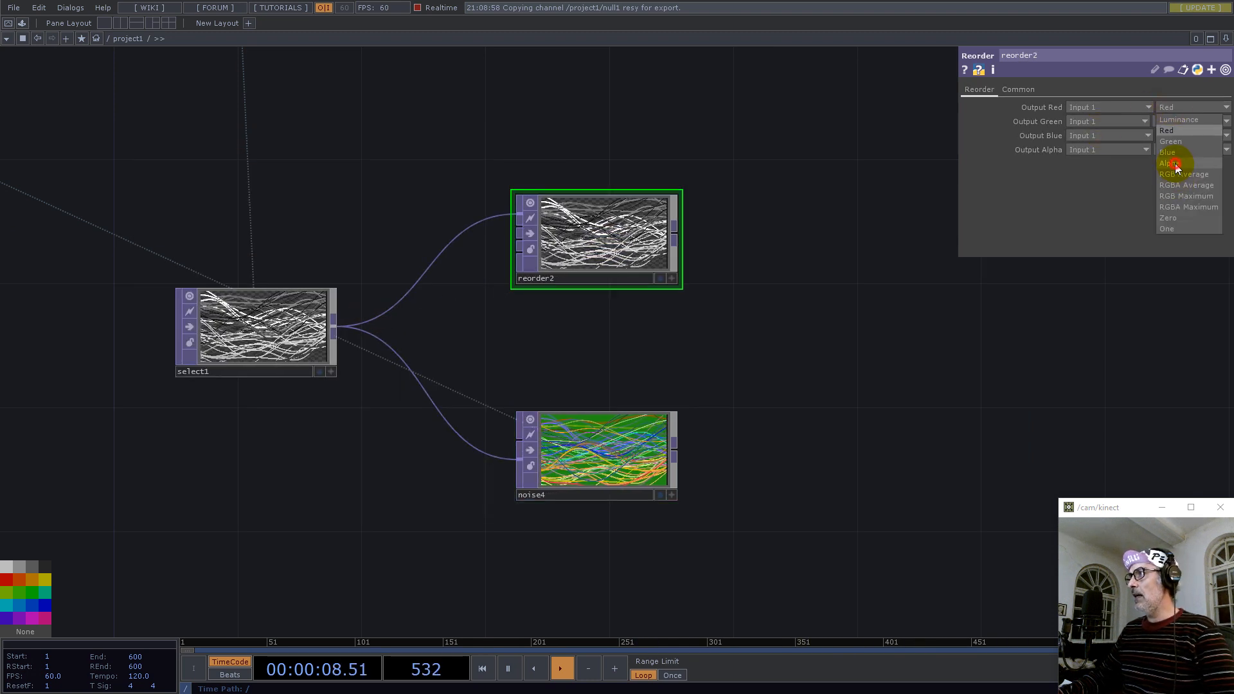
click(1107, 248)
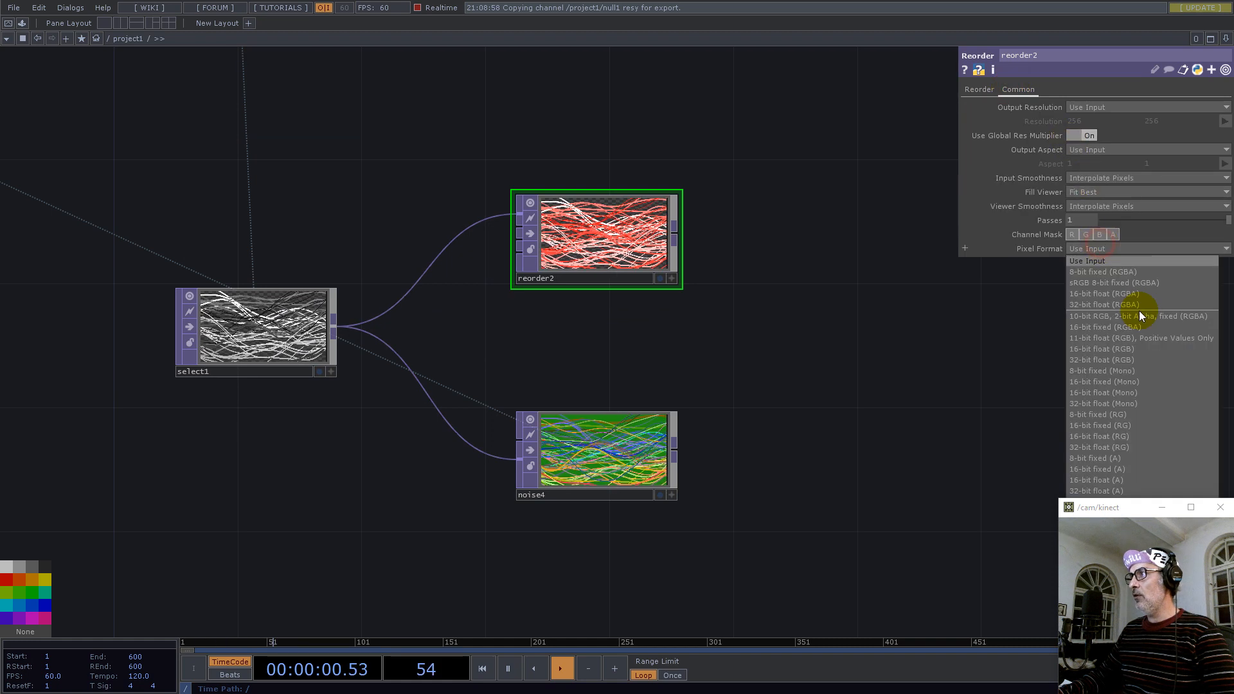
click(1120, 405)
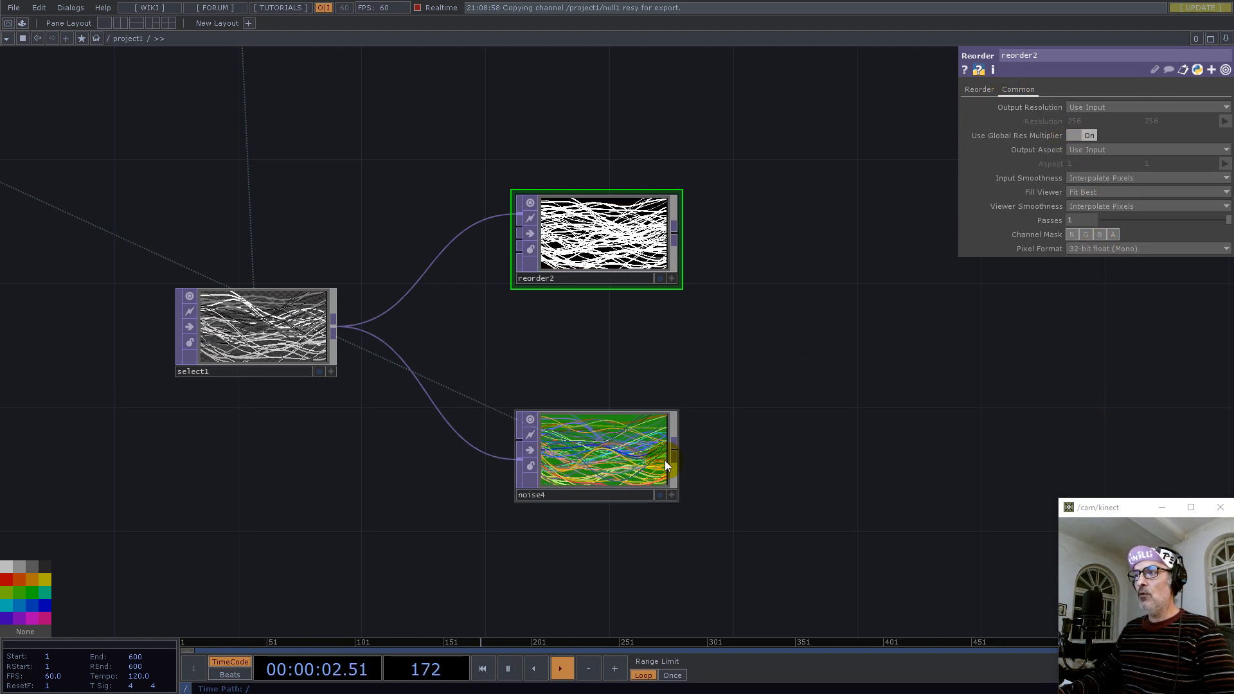
Add a Multiply TOP that combines reorder2 with noise4
right_click(677, 234)
text(mu)
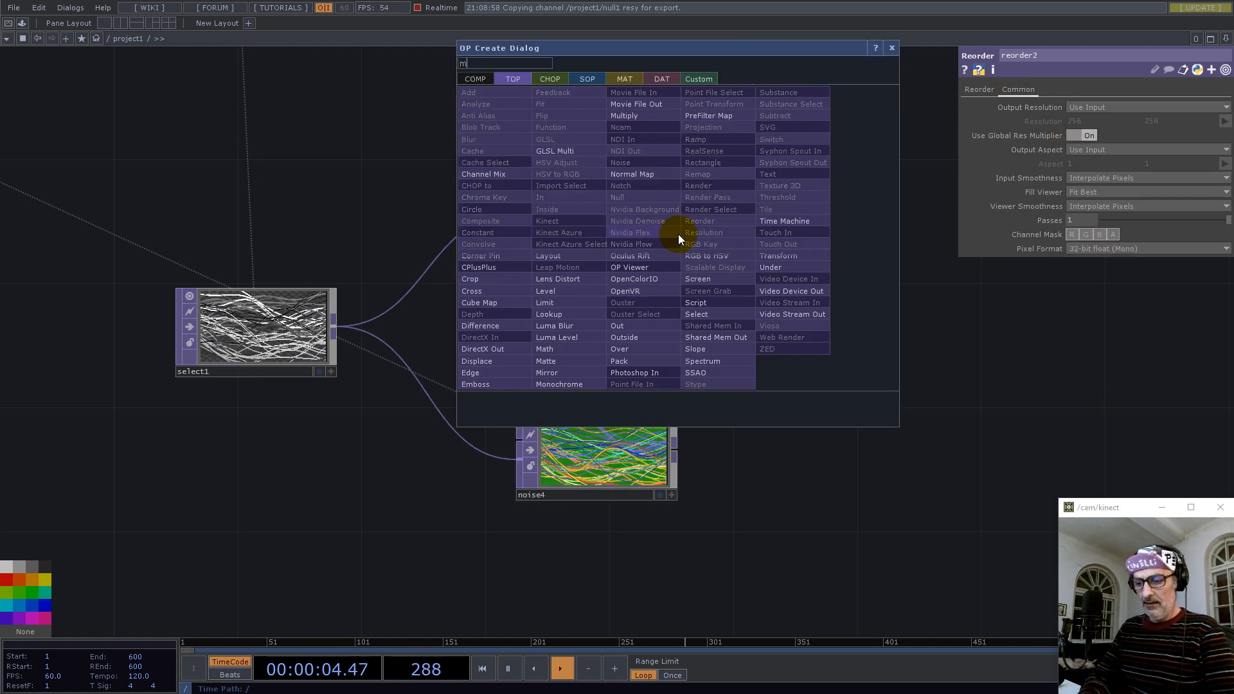
click(620, 117)
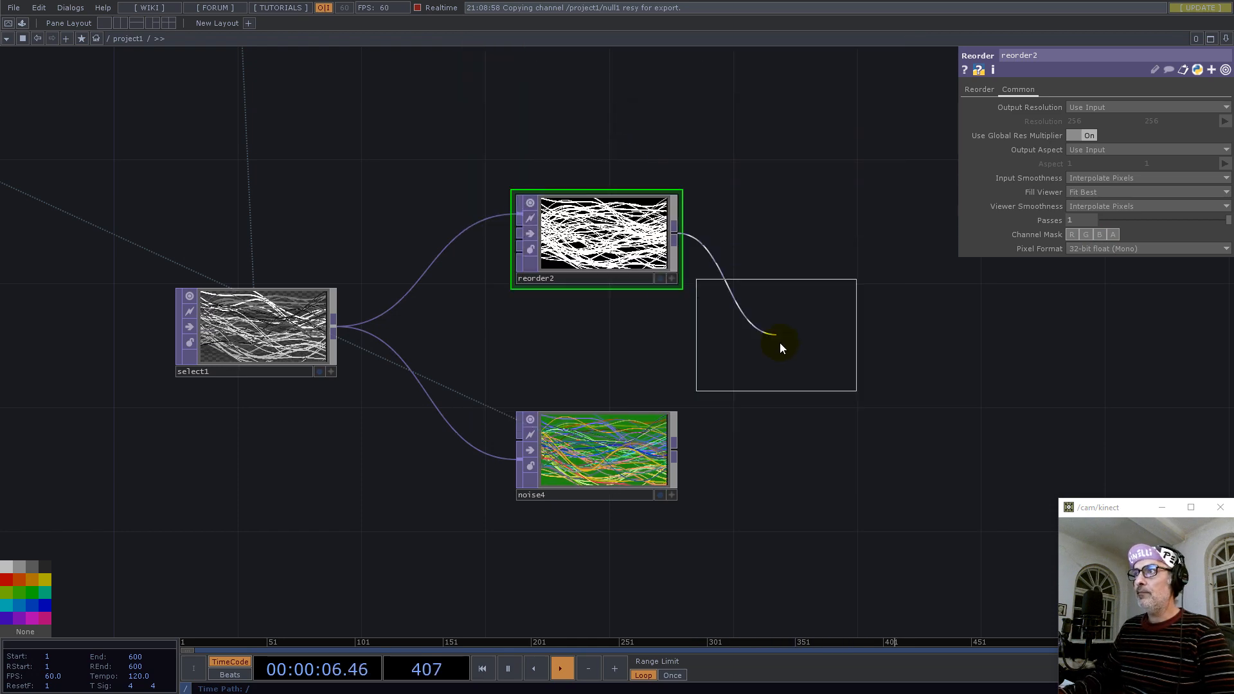
click(812, 360)
drag(676, 449, 727, 369)
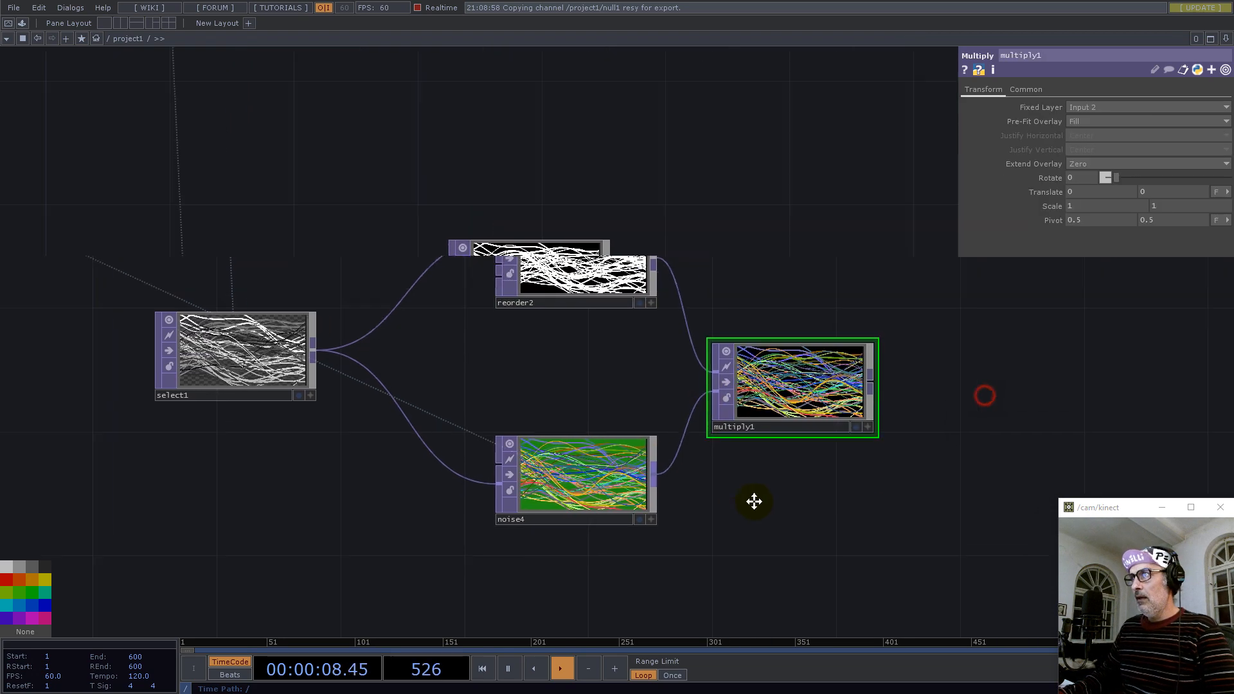
Add a Null TOP fed by multiply1 and rename it final
drag(895, 355, 665, 461)
right_click(666, 461)
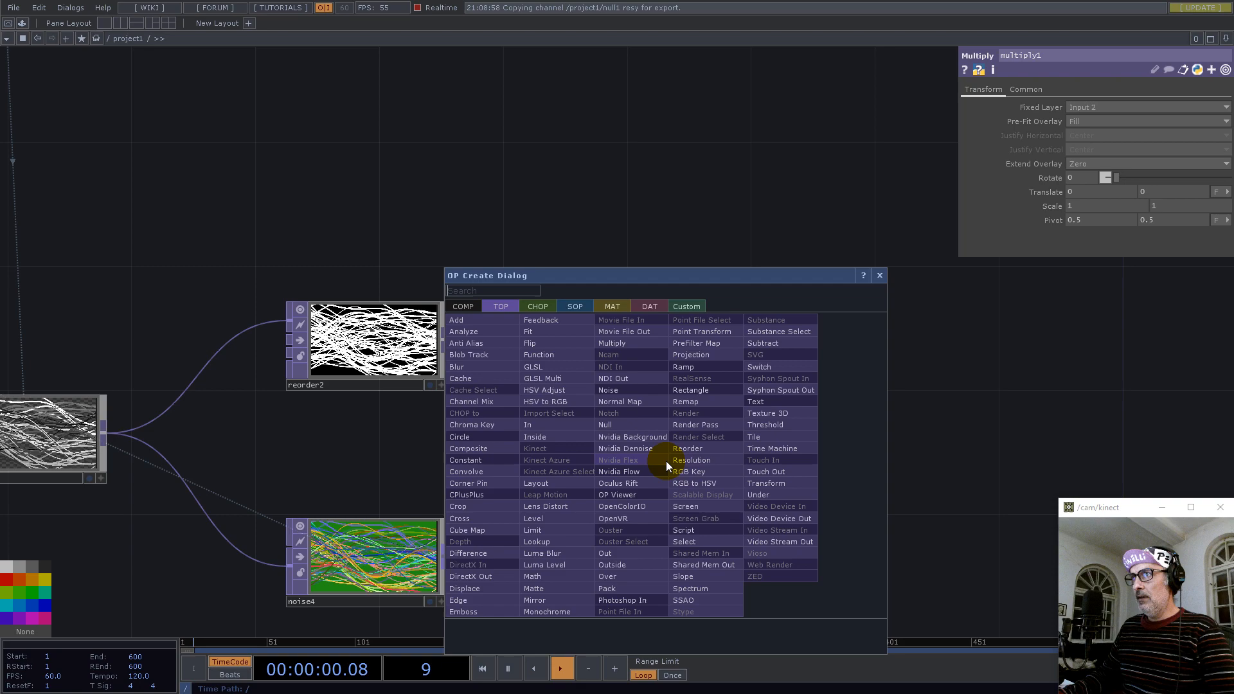
click(621, 406)
click(1046, 388)
text(final)
key(Return)
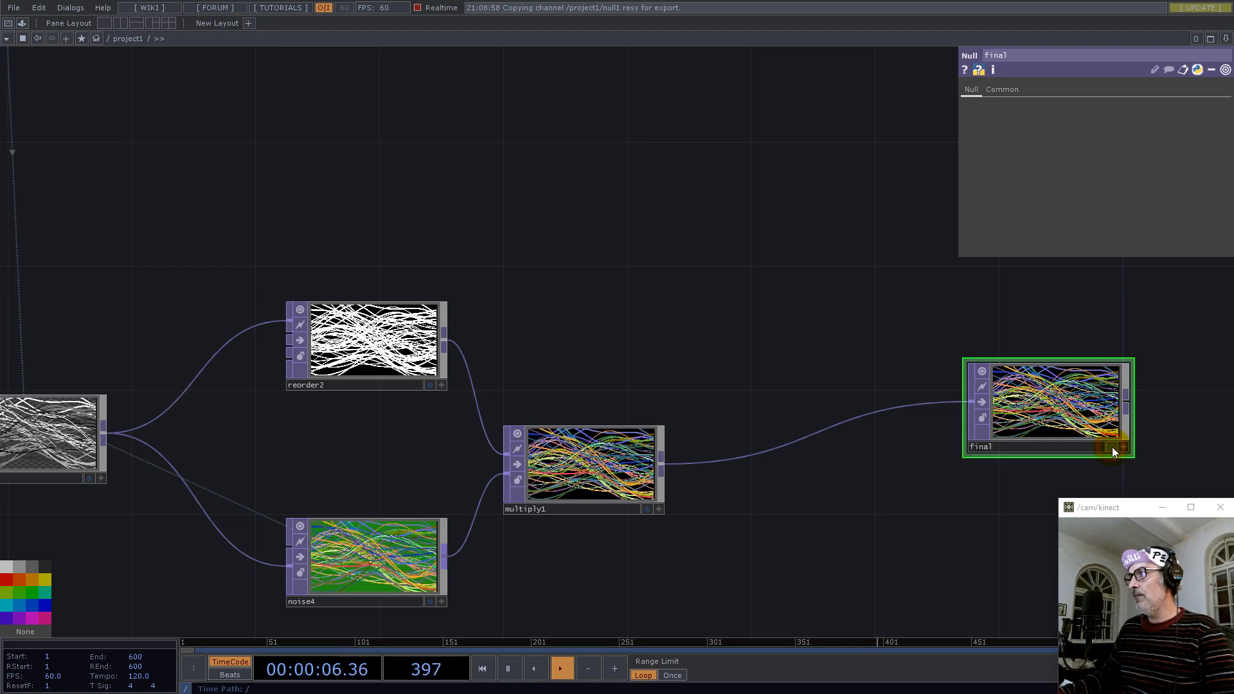
Make sure Backdrop TOPs is enabled for the network and display final as the backdrop
right_click(547, 76)
mouse_move(585, 241)
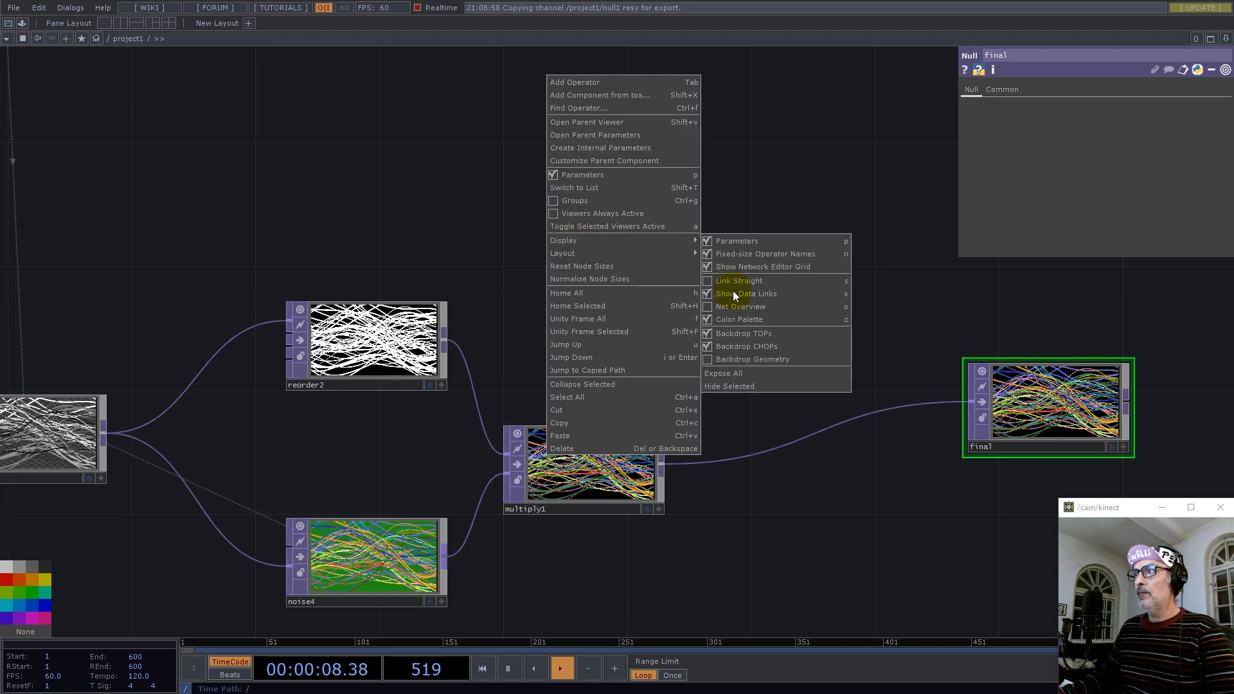
click(734, 334)
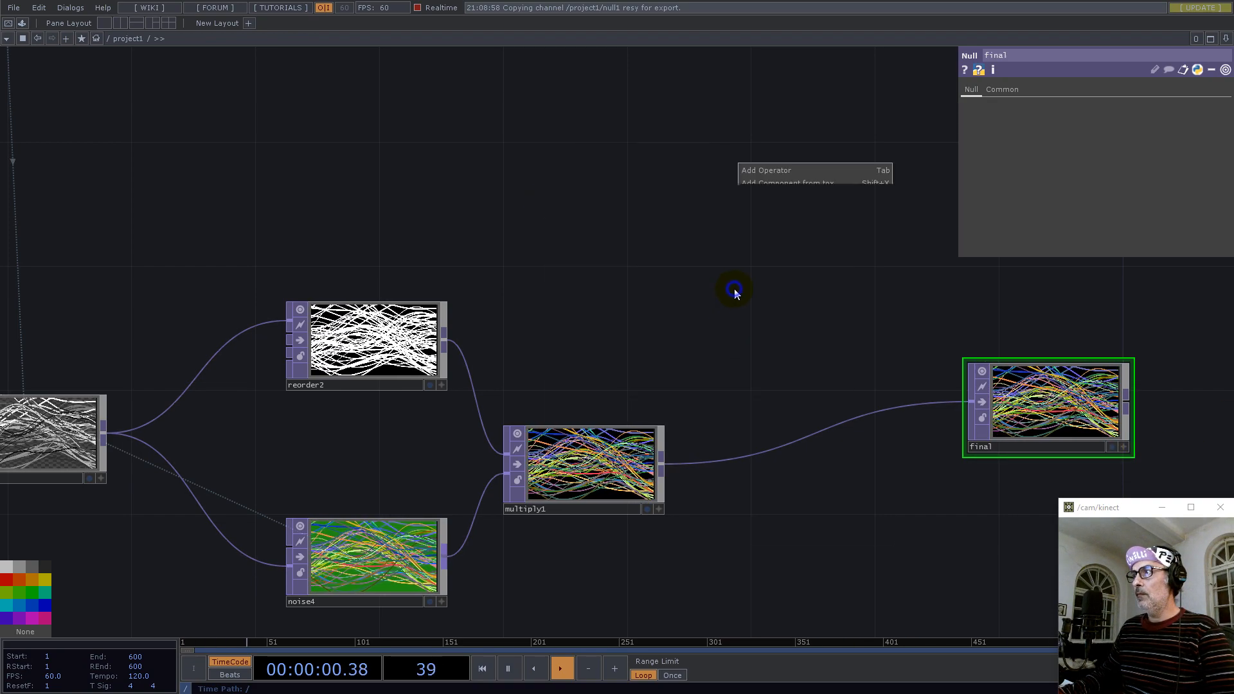
right_click(745, 324)
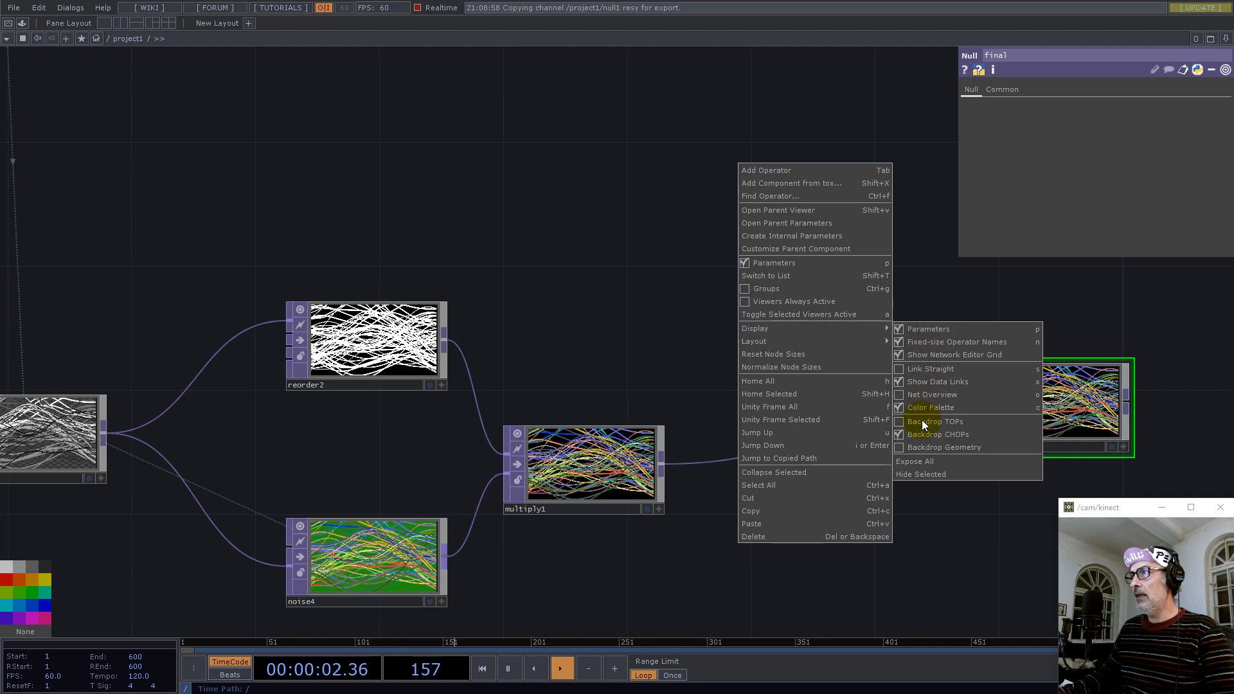
click(924, 421)
click(1111, 447)
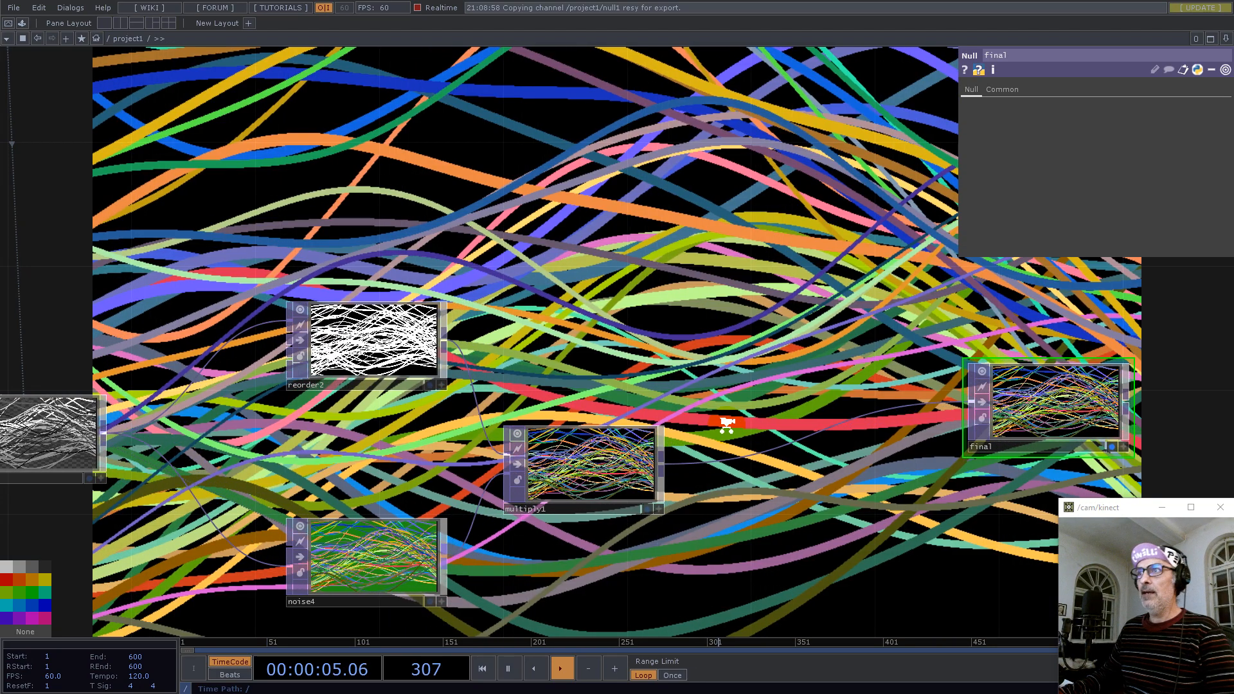
Insert an Anti Alias TOP between multiply1 and final and set its Quality to Ultra
scroll(659, 320, down, 3)
drag(659, 320, 415, 230)
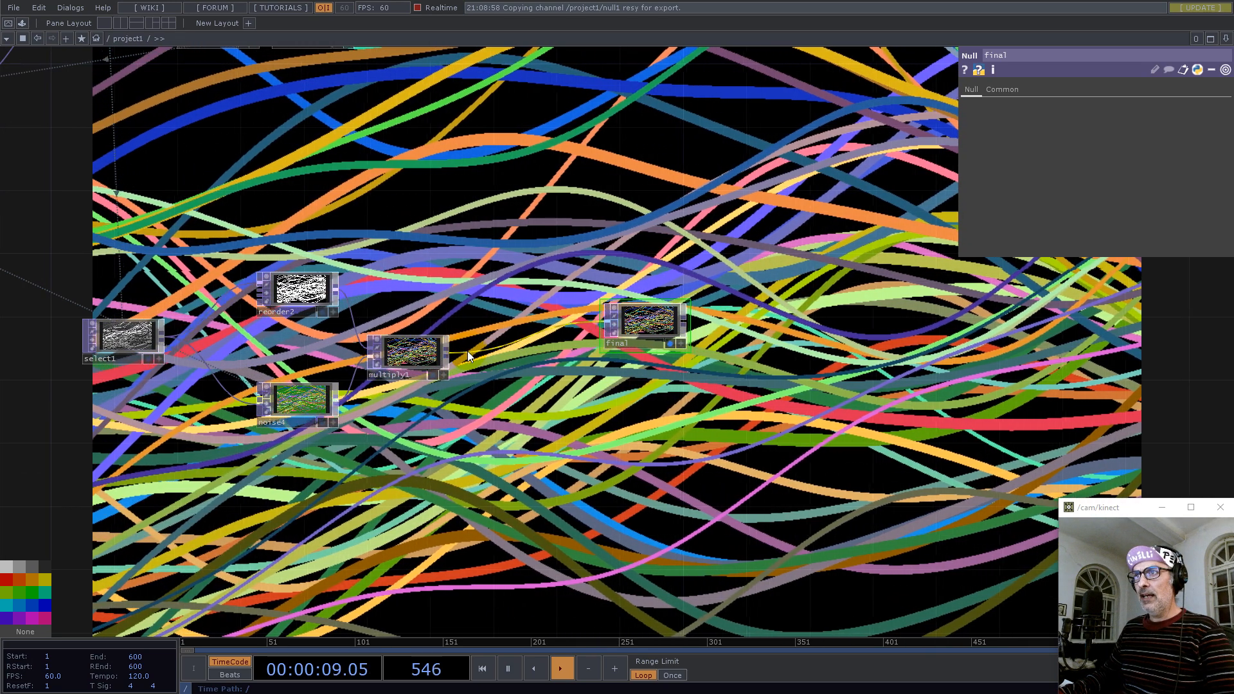
right_click(474, 337)
click(481, 338)
text(an)
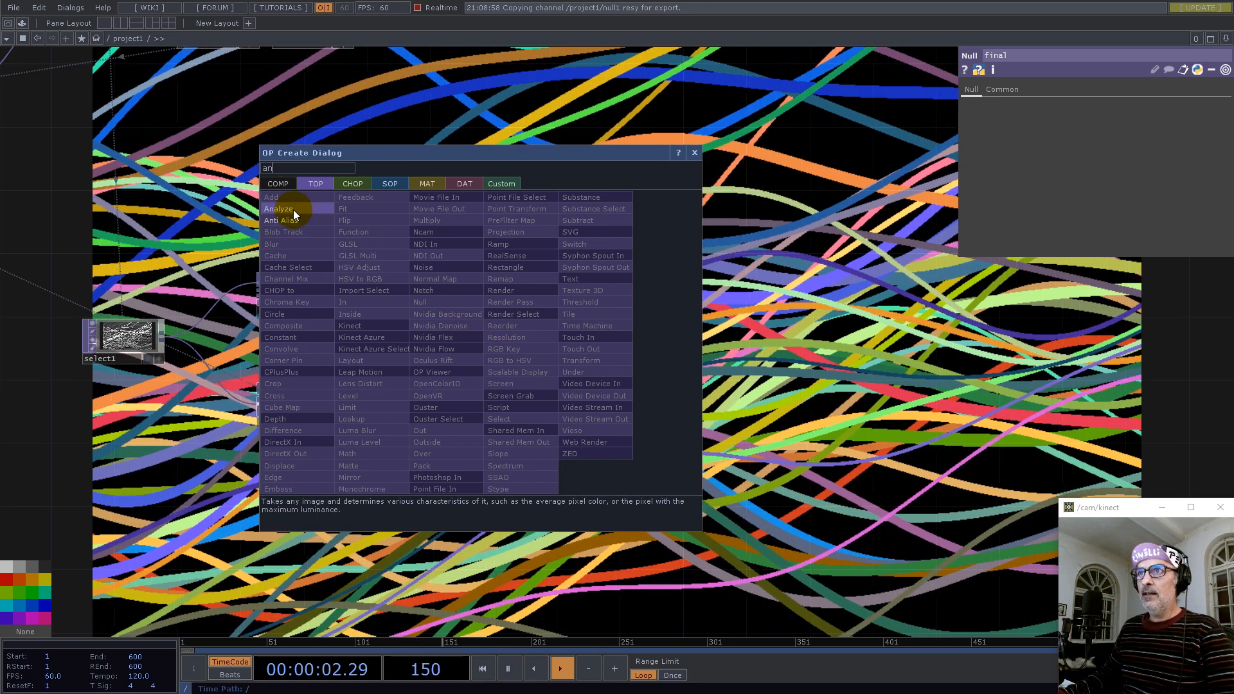
click(287, 221)
click(486, 366)
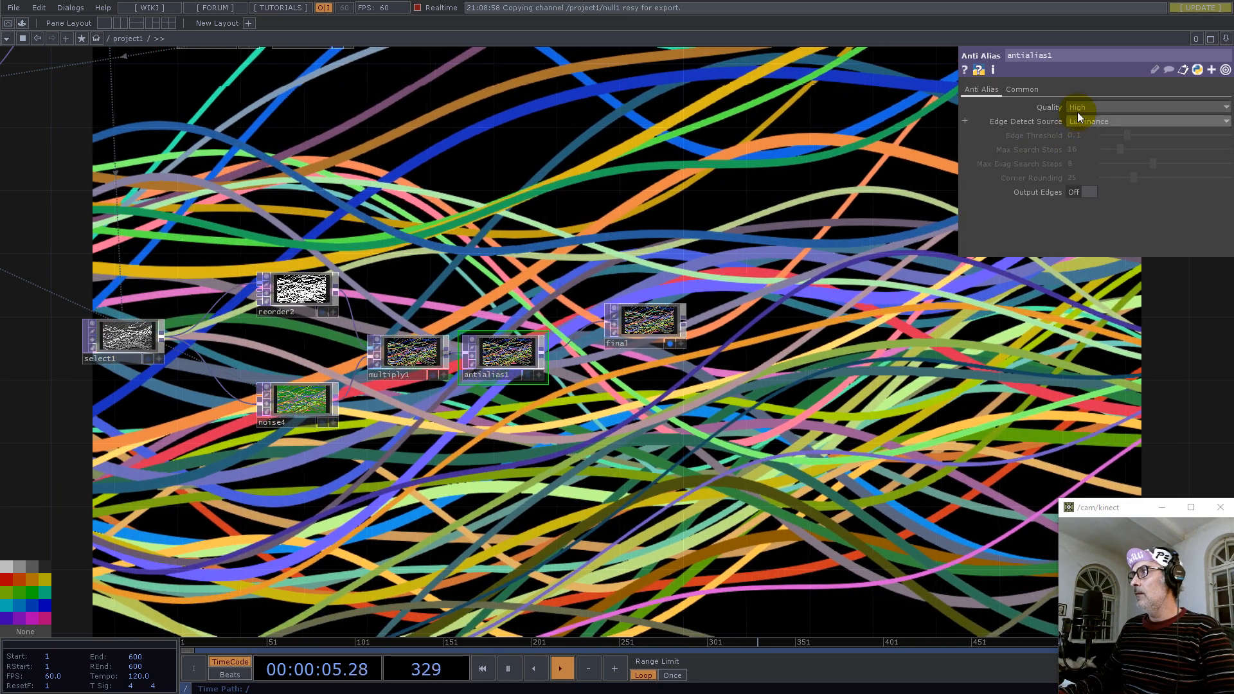
click(1079, 117)
click(1079, 151)
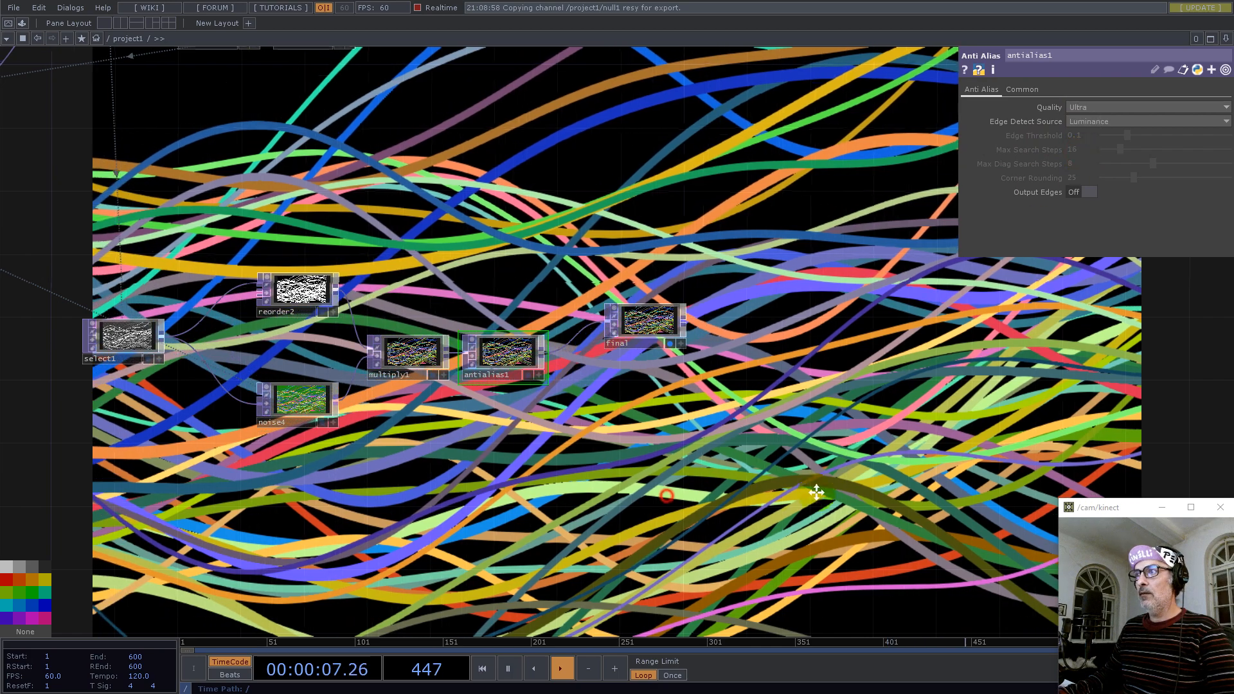
Set the Exponent of noise1 to 2
drag(816, 492, 1034, 490)
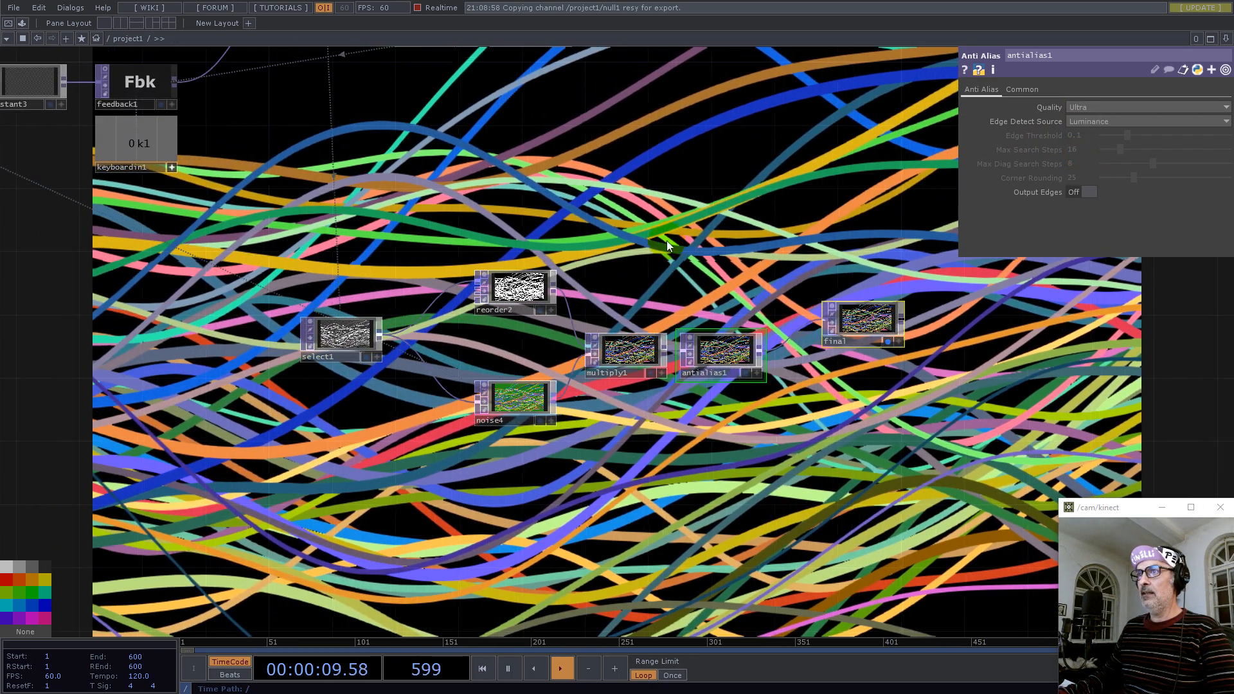
drag(667, 242, 699, 442)
drag(683, 363, 601, 415)
scroll(745, 445, down, 5)
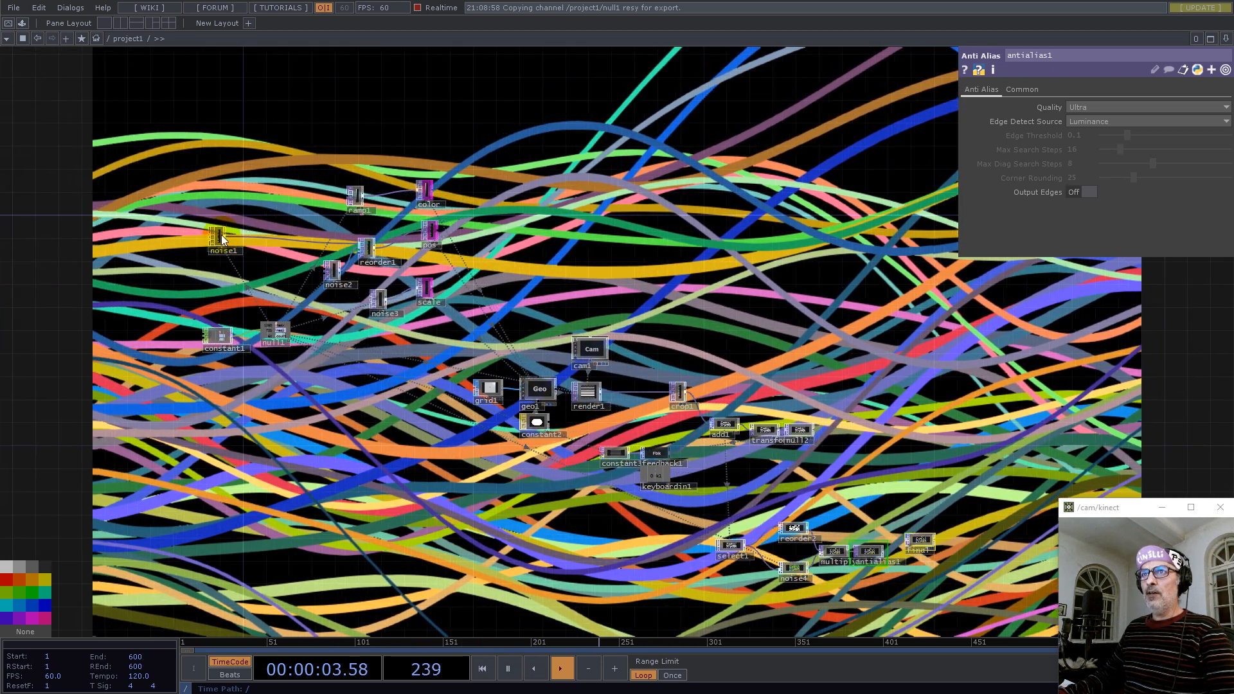
click(221, 233)
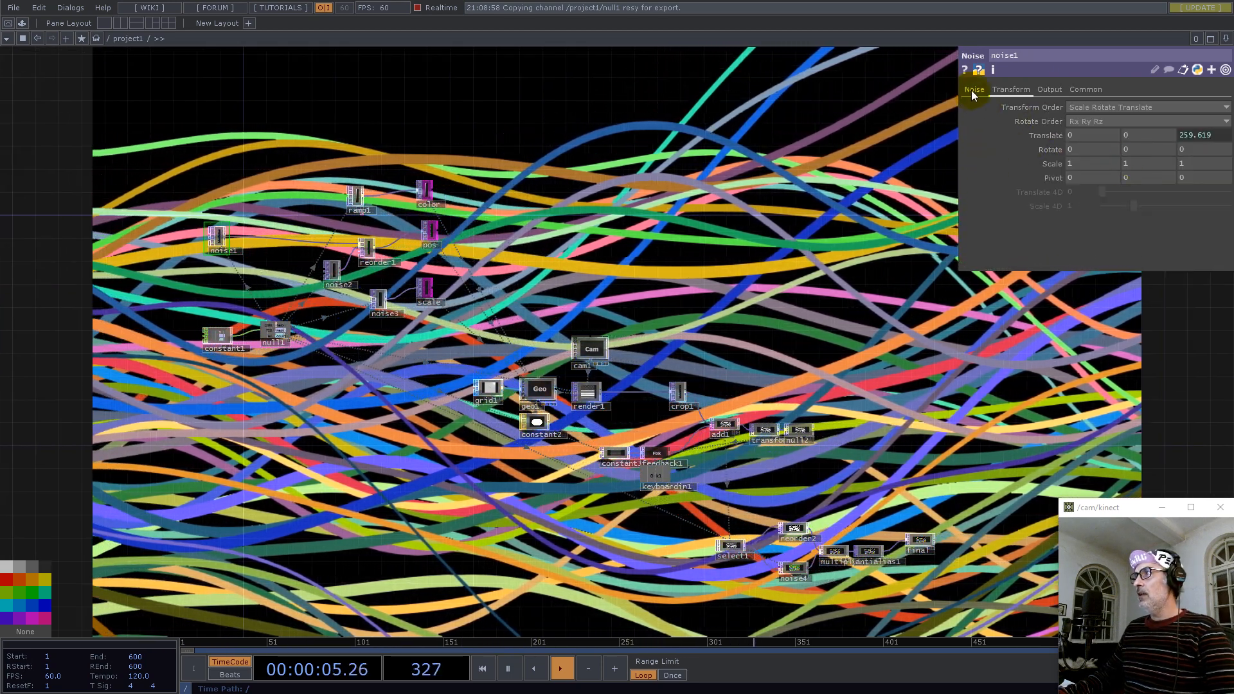
click(972, 91)
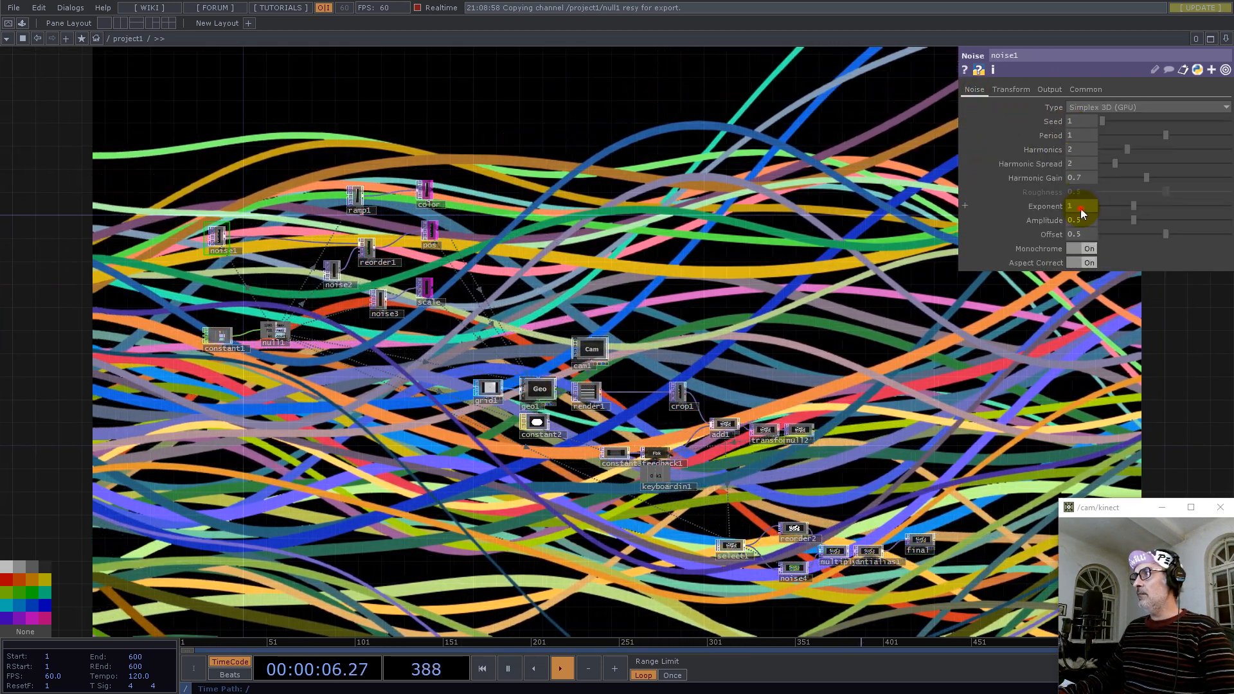
text(2)
key(Return)
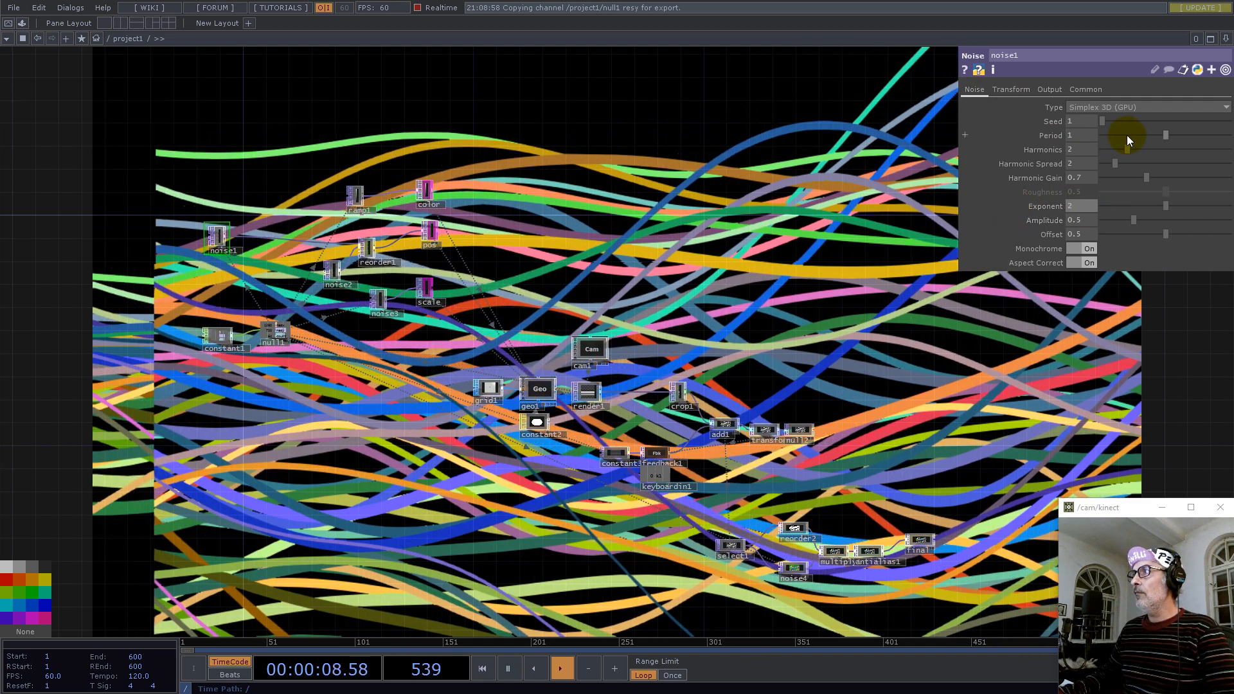
Set noise1's Period to 2 and watch the line pattern change in the backdrop
click(1078, 133)
text(2)
key(Return)
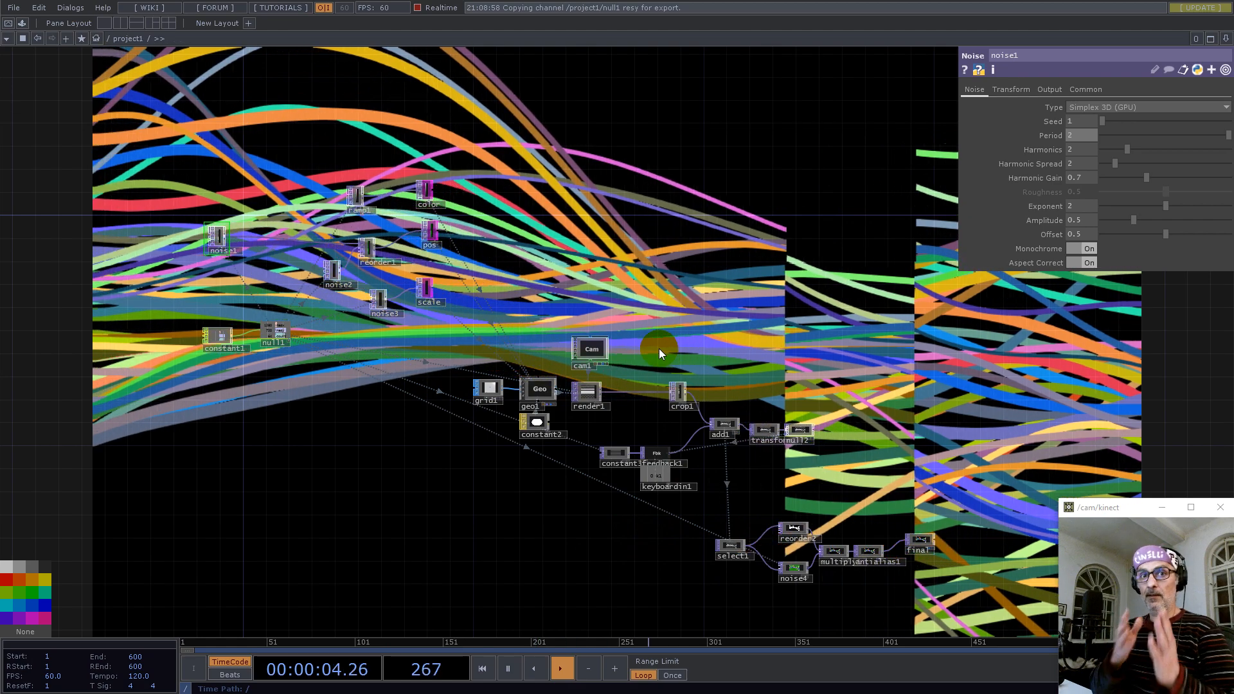
Add an Edge TOP fed by select1 and place it in the network below noise4
scroll(417, 431, down, 4)
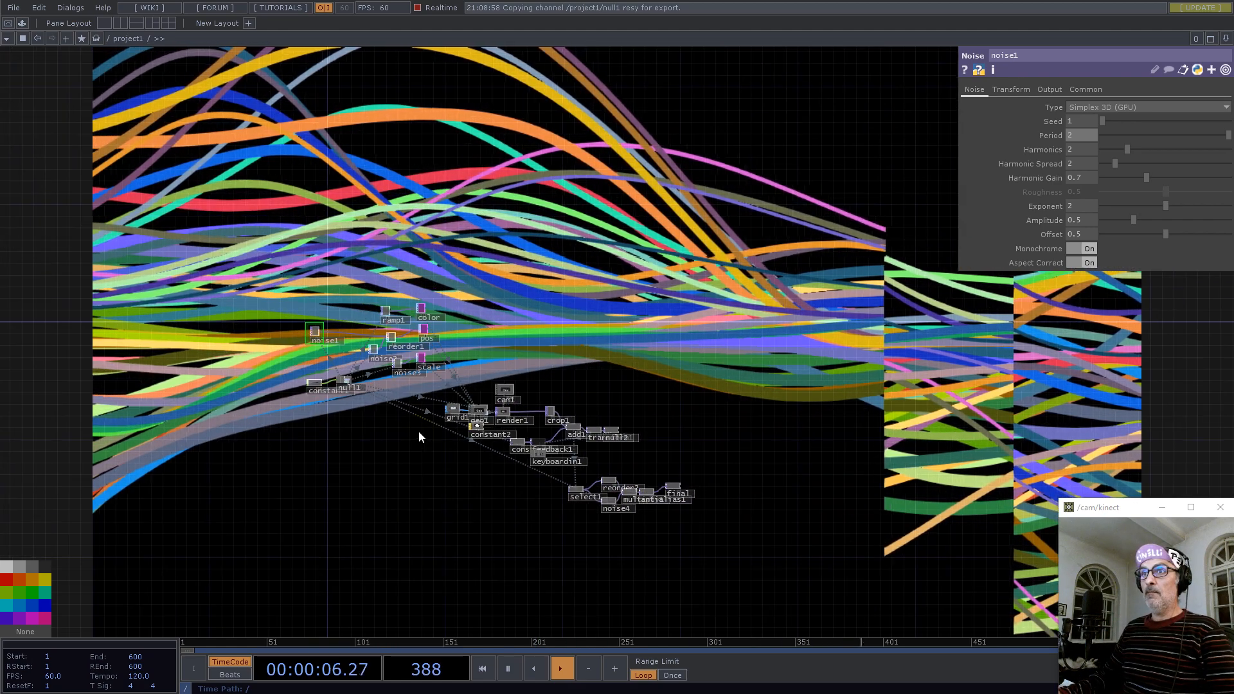
drag(789, 453, 827, 374)
scroll(663, 314, up, 5)
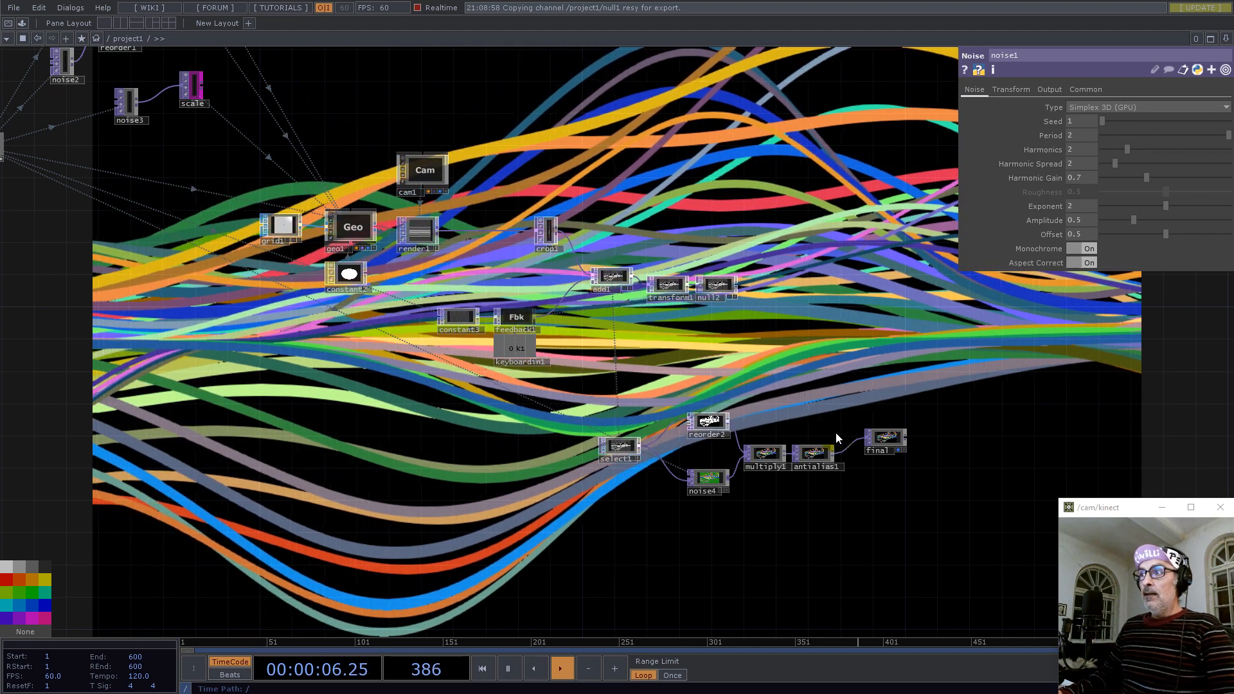
scroll(798, 460, up, 3)
drag(787, 521, 789, 490)
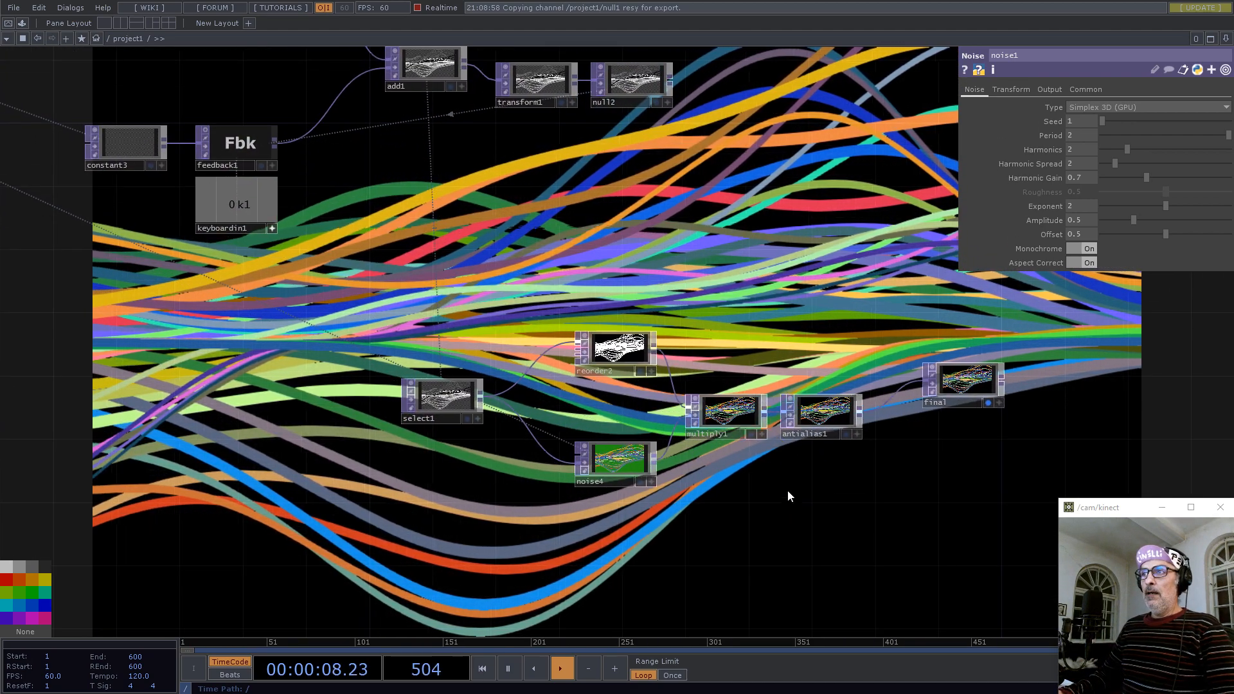
right_click(479, 396)
text(ad)
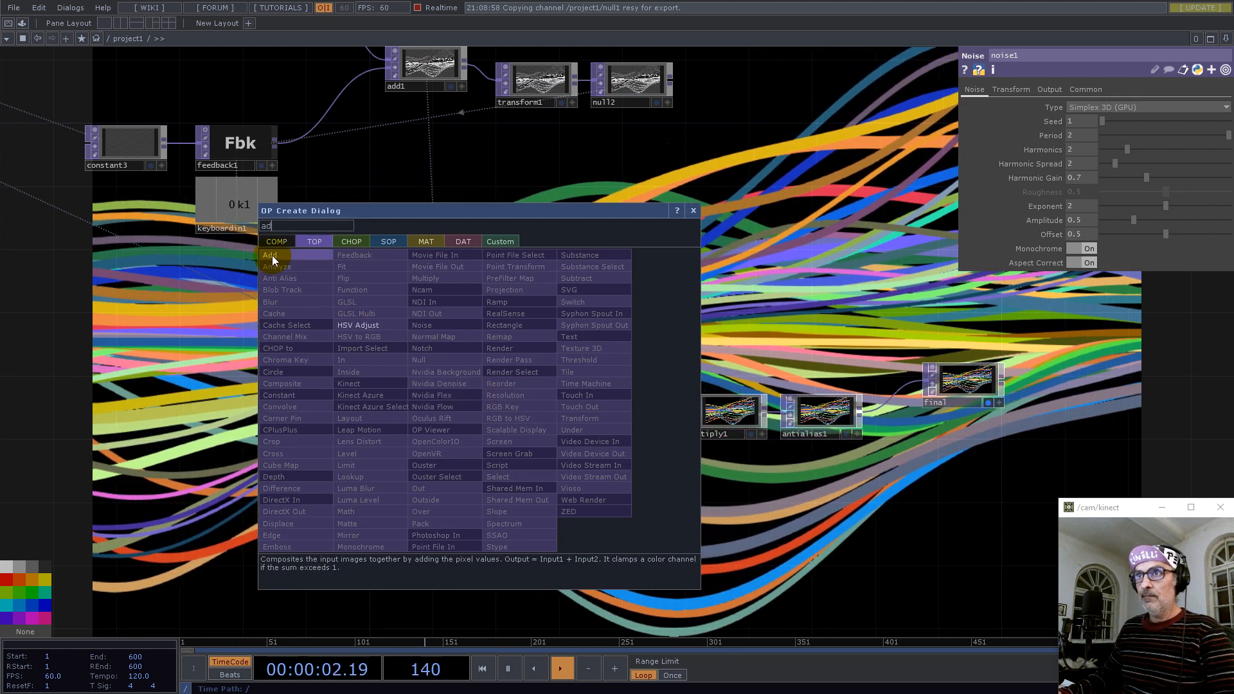
drag(279, 224, 160, 225)
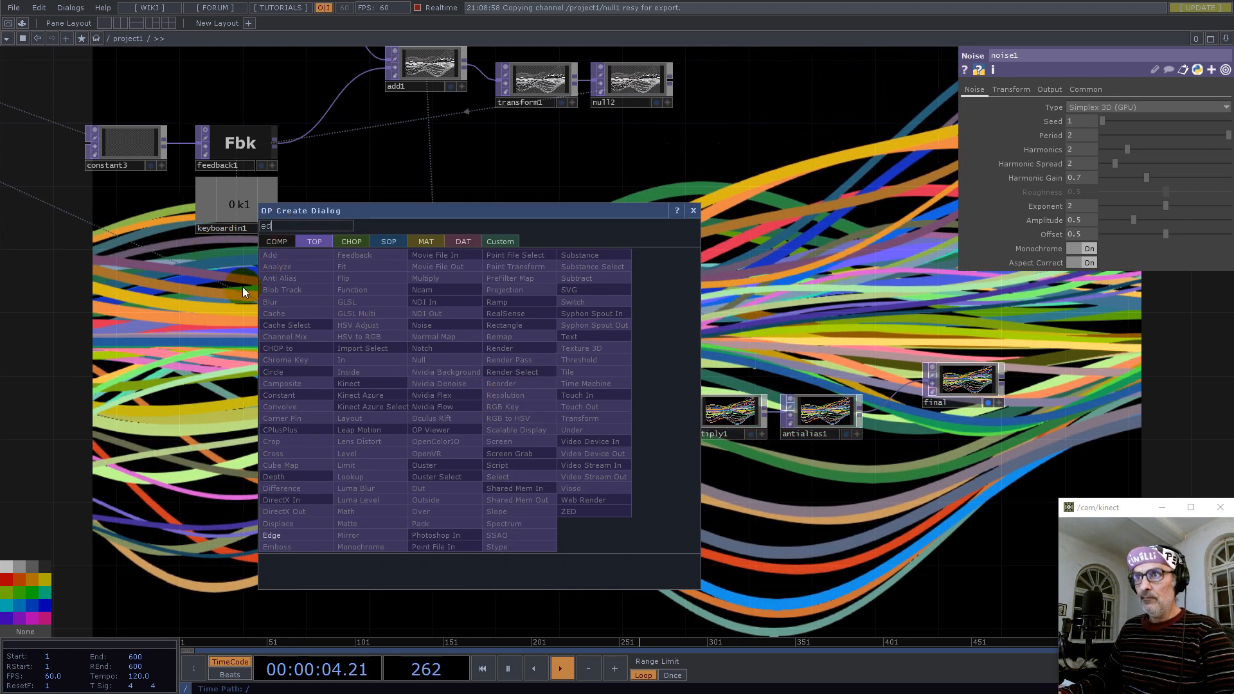
click(270, 533)
click(597, 541)
Append a Math TOP to edge1 and set its Integer option to Ceiling
scroll(595, 558, up, 8)
middle_drag(595, 559, 1138, 430)
drag(989, 325, 710, 177)
scroll(562, 429, up, 6)
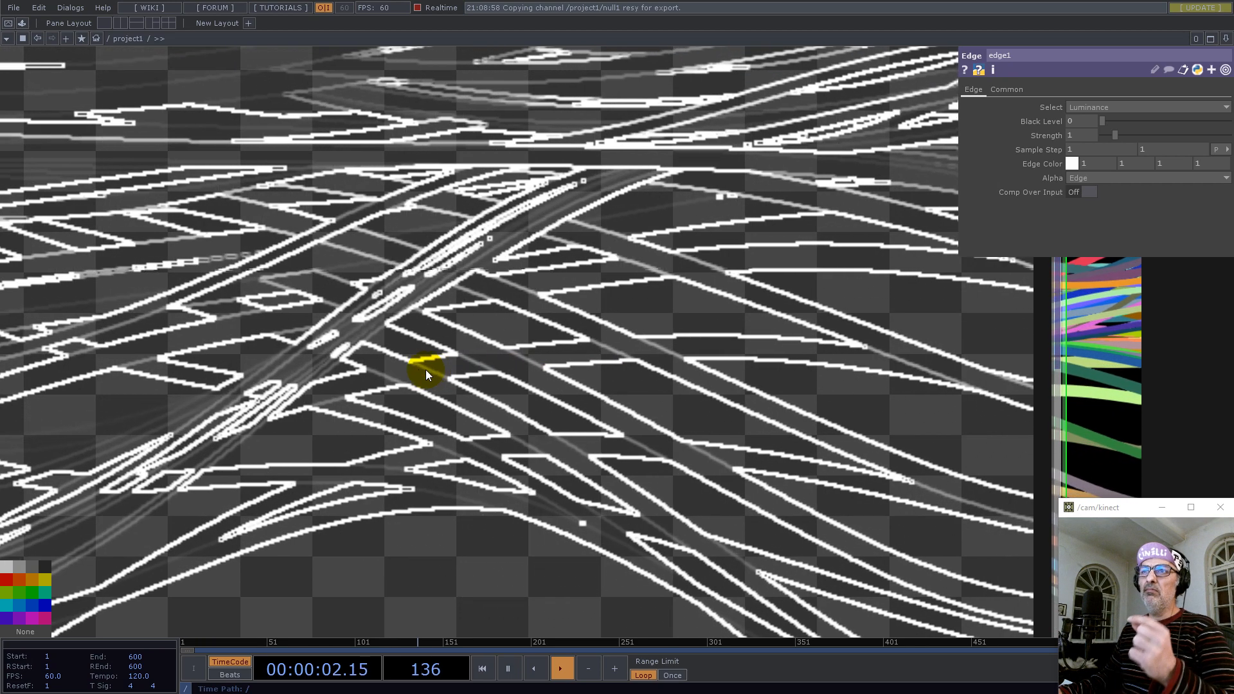
scroll(425, 369, down, 6)
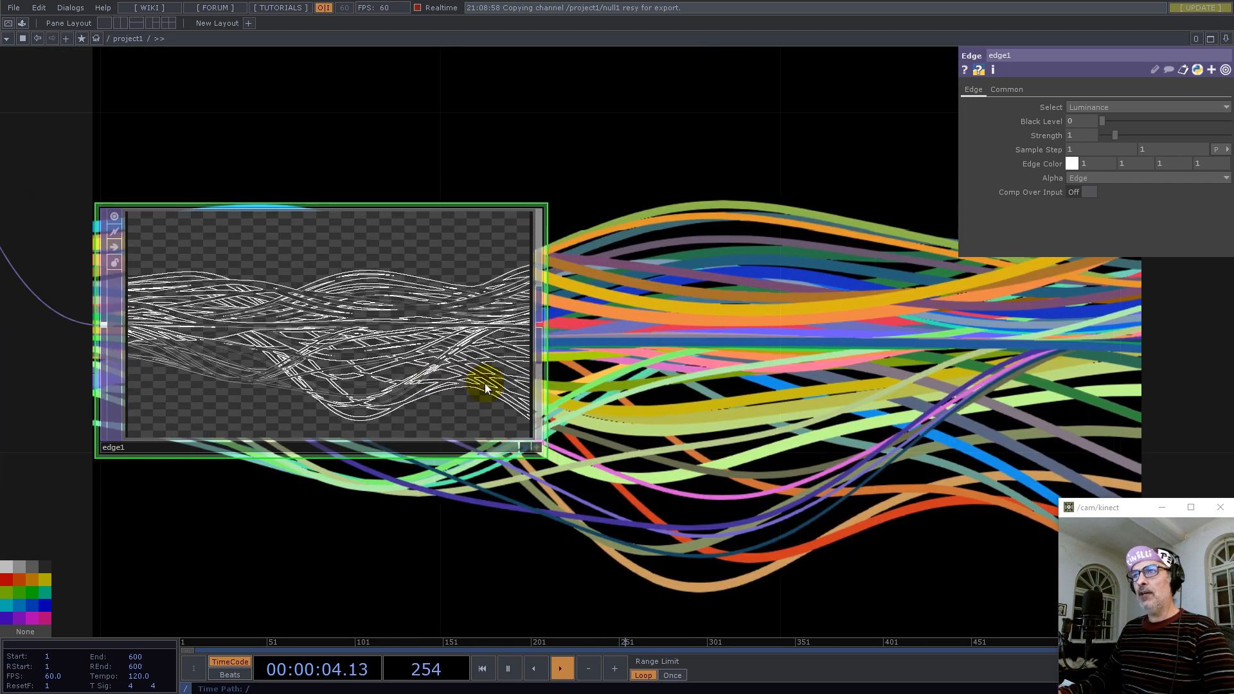
click(542, 324)
text(mat)
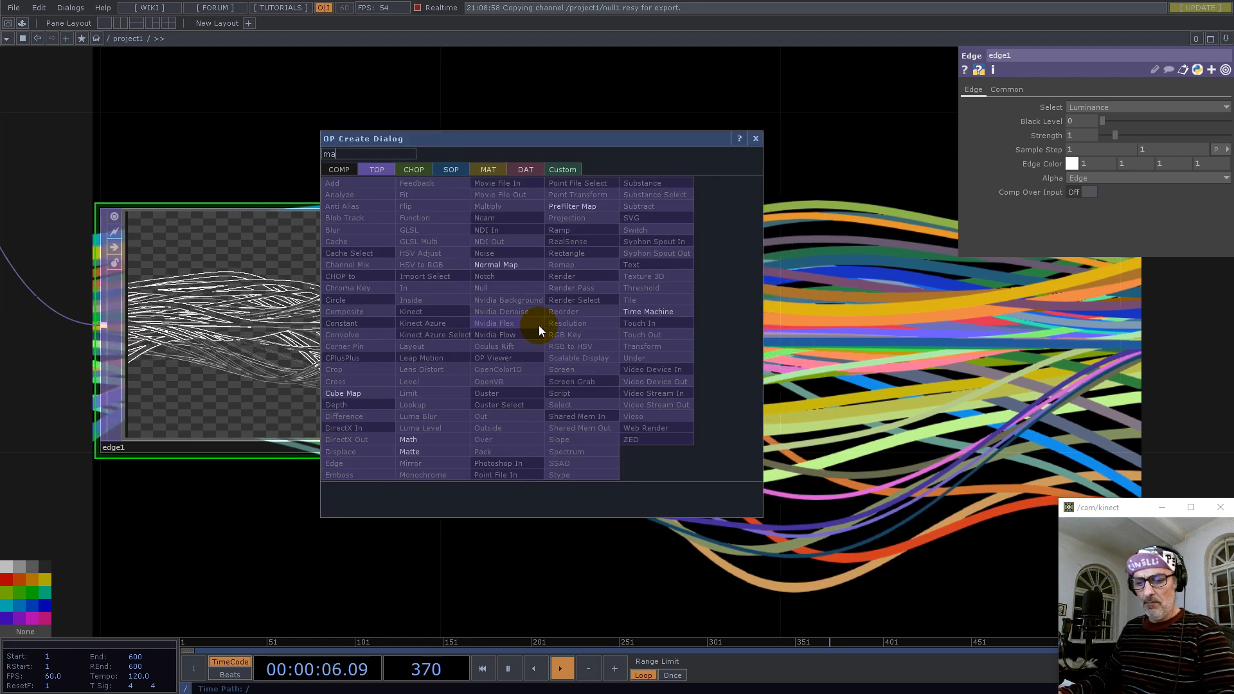
click(412, 442)
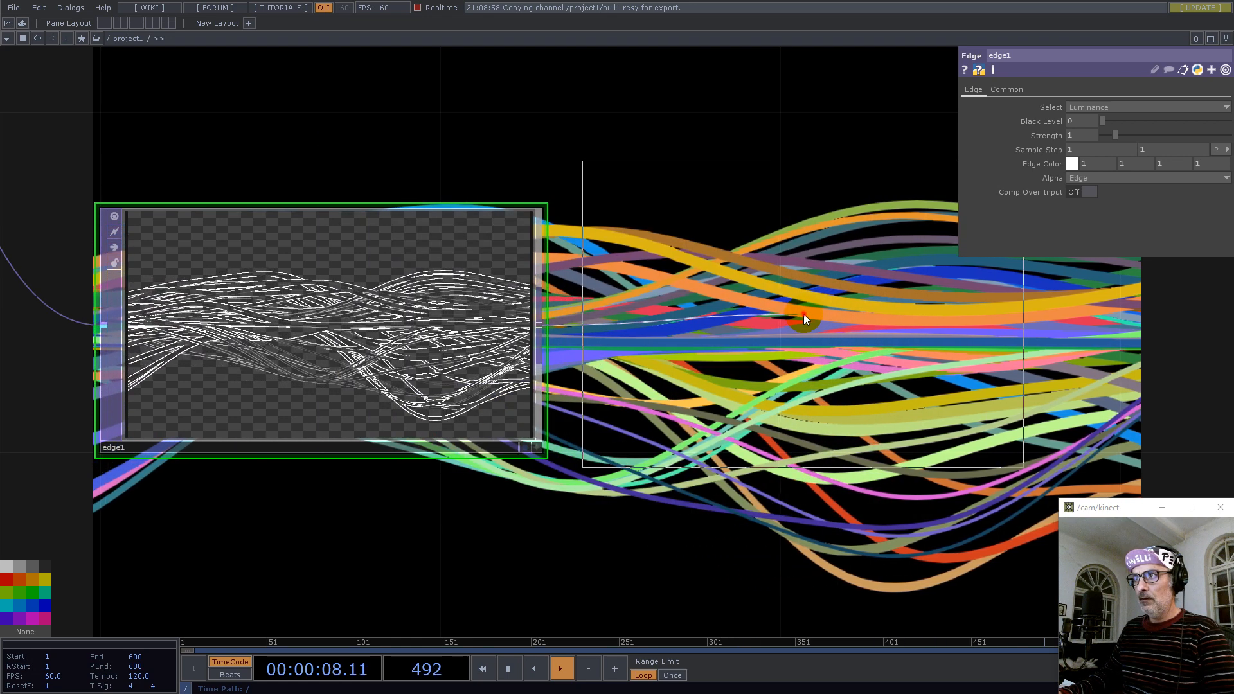
click(807, 315)
click(1112, 172)
click(1115, 198)
Move edge1 and math1 up beside the camera and rewire edge1 to take its input from render1
scroll(1061, 376, up, 5)
scroll(1061, 372, up, 4)
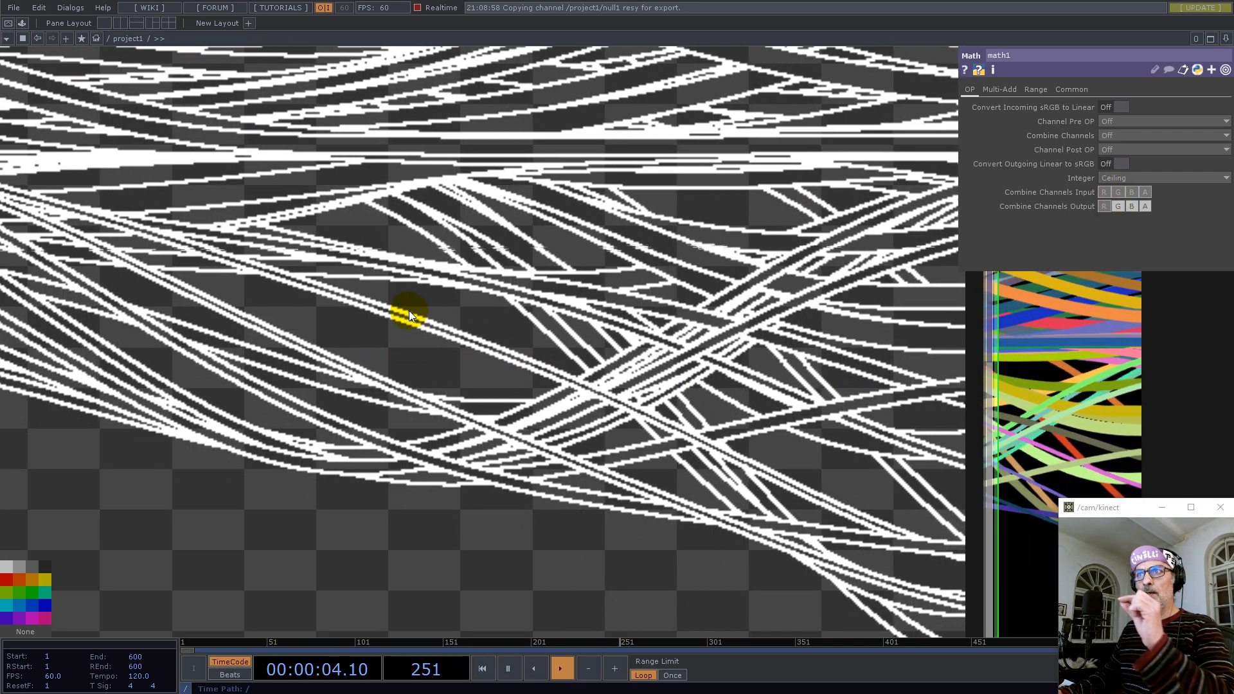
scroll(409, 311, down, 10)
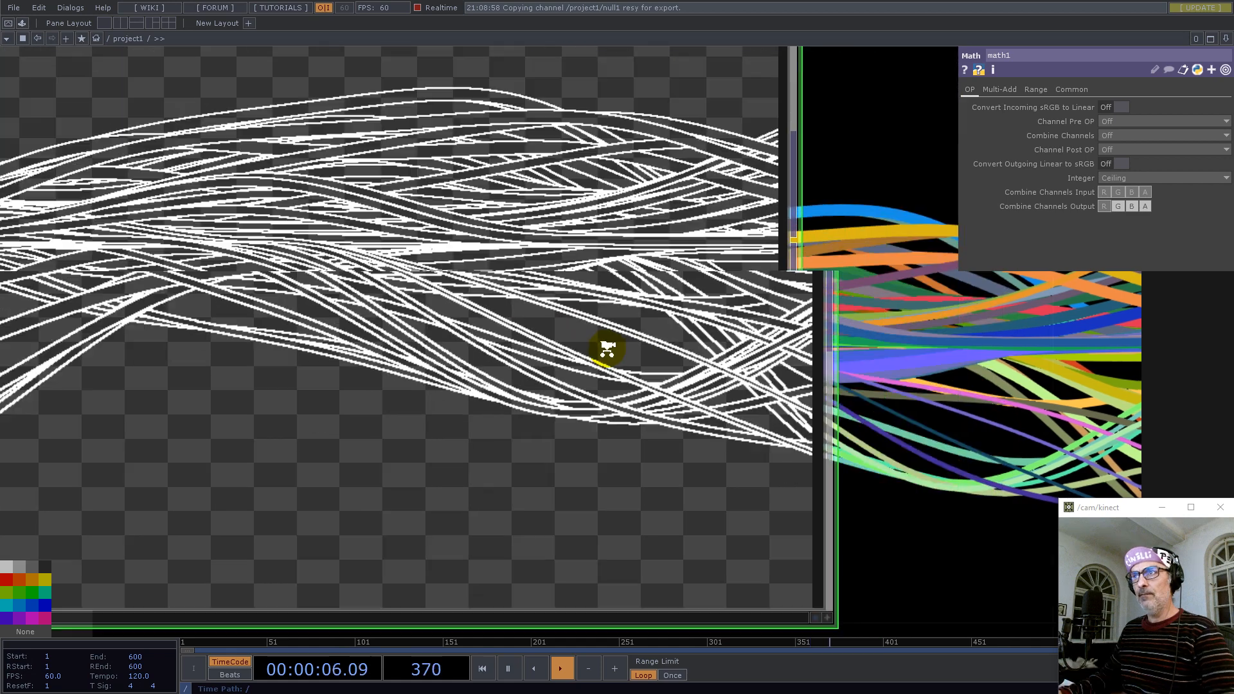
scroll(697, 427, down, 8)
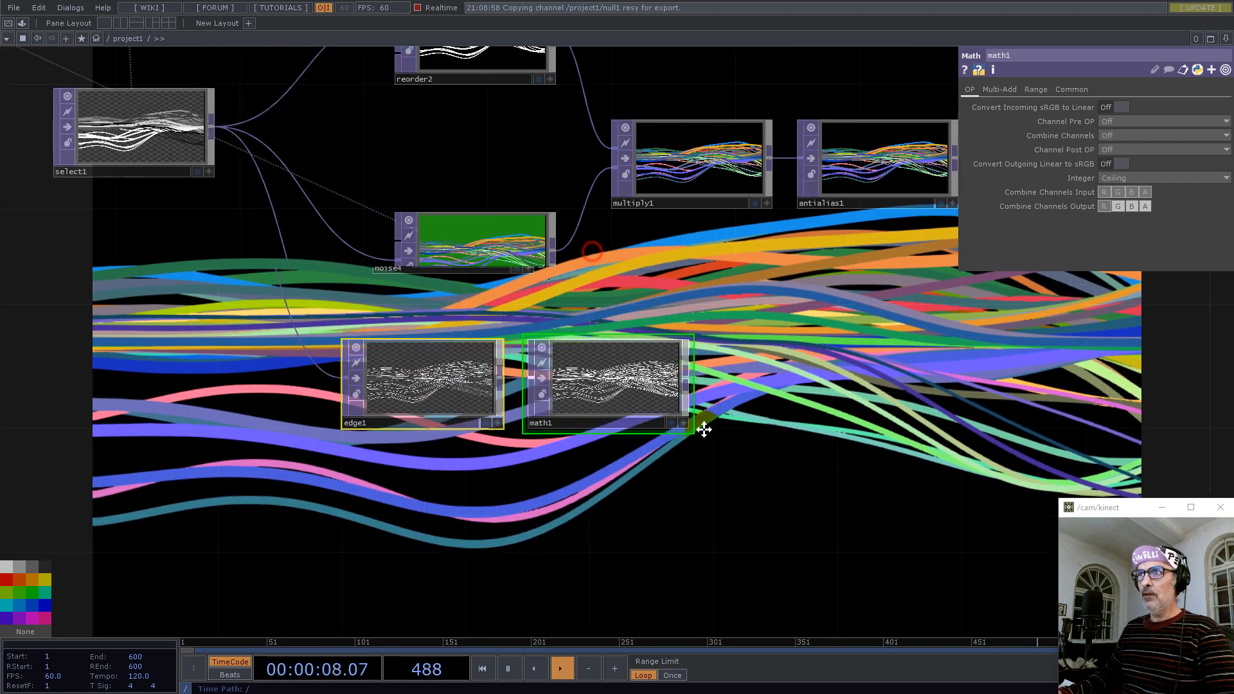
drag(634, 471, 690, 223)
drag(525, 234, 768, 478)
drag(942, 489, 624, 251)
drag(518, 333, 532, 254)
scroll(616, 251, up, 6)
drag(896, 267, 741, 267)
drag(912, 364, 703, 425)
Append a Level TOP to the output of math1
click(679, 307)
text(le)
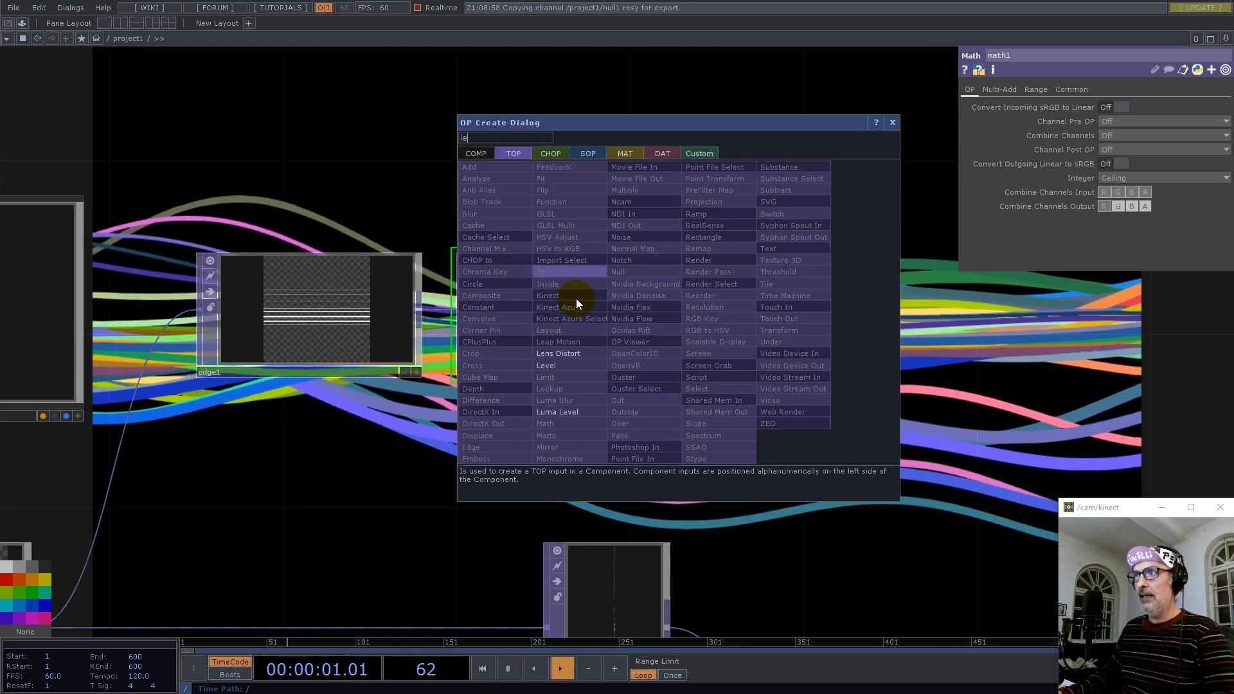
click(548, 366)
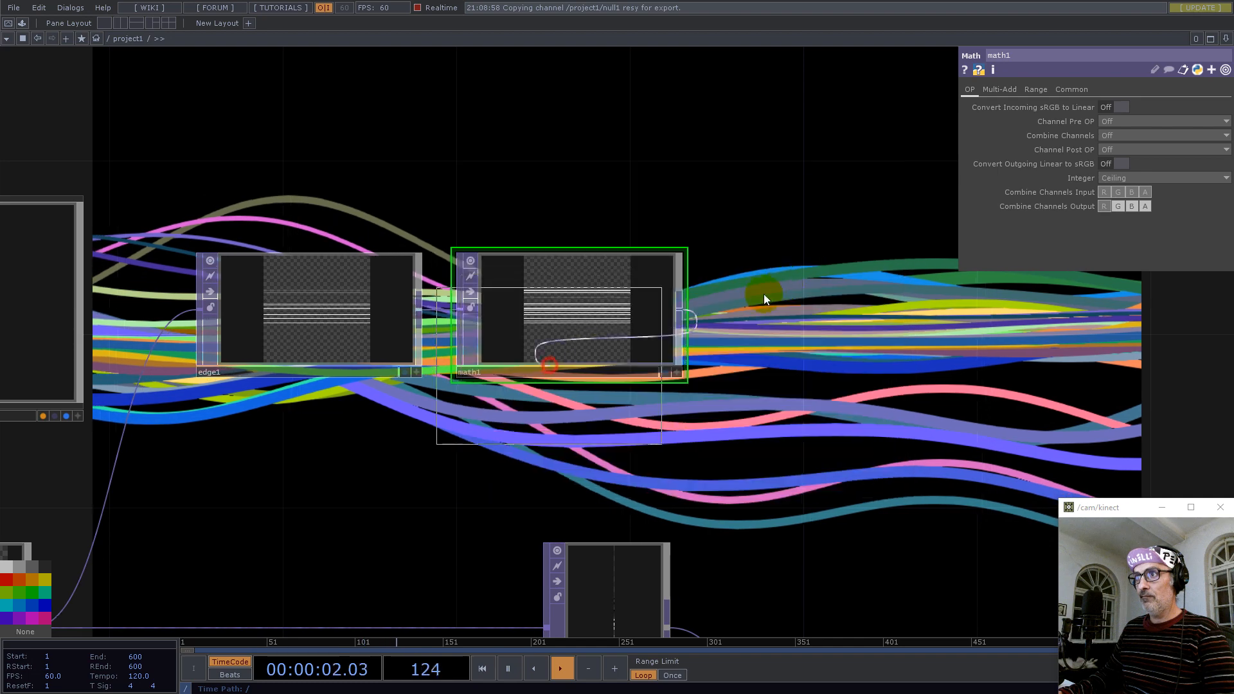
click(870, 318)
scroll(869, 318, up, 5)
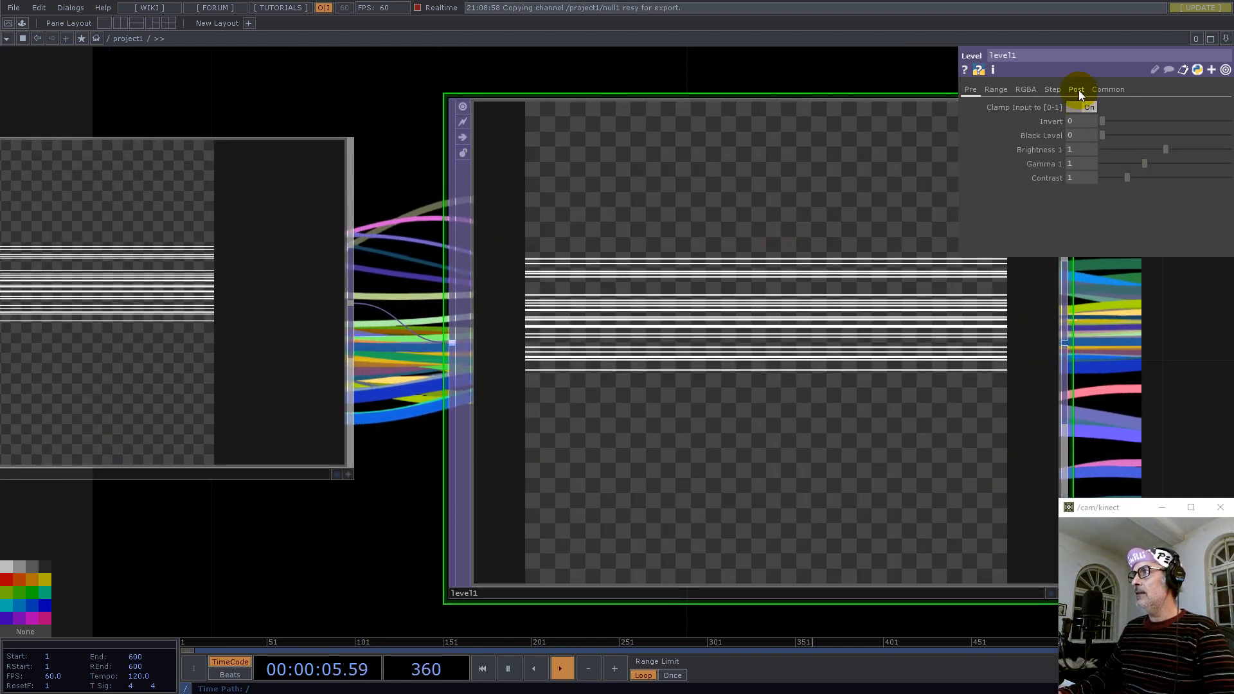
click(1077, 90)
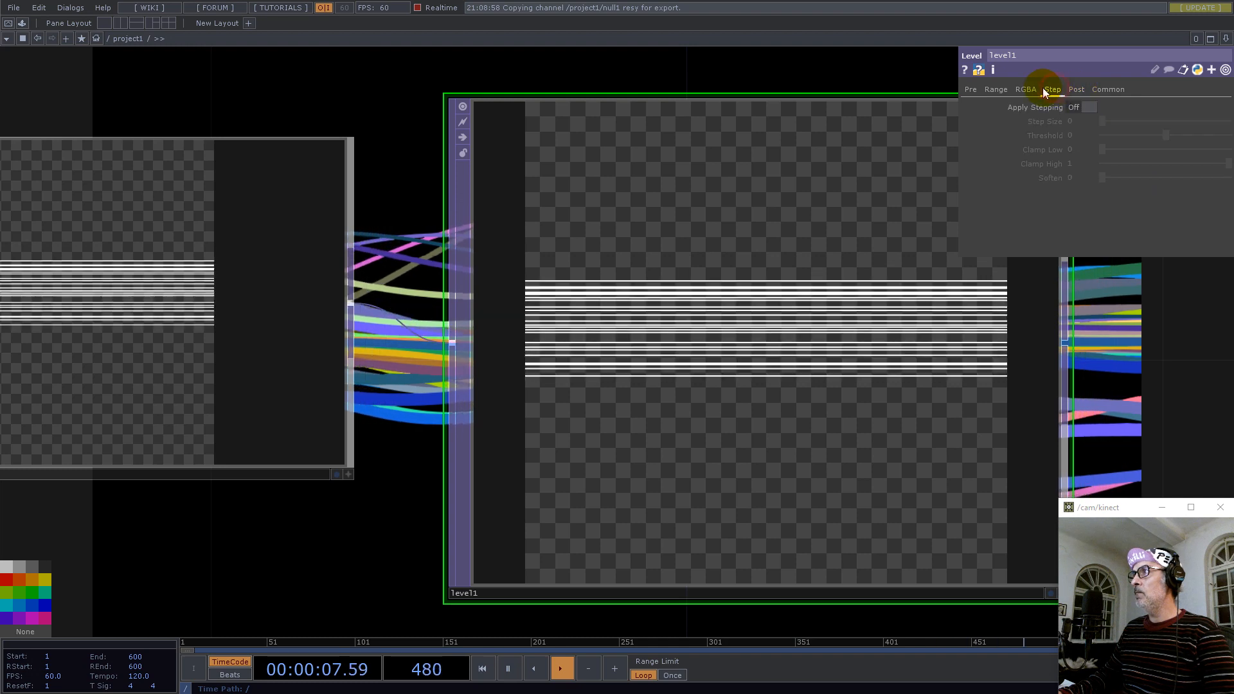
click(1025, 90)
drag(1226, 206, 911, 192)
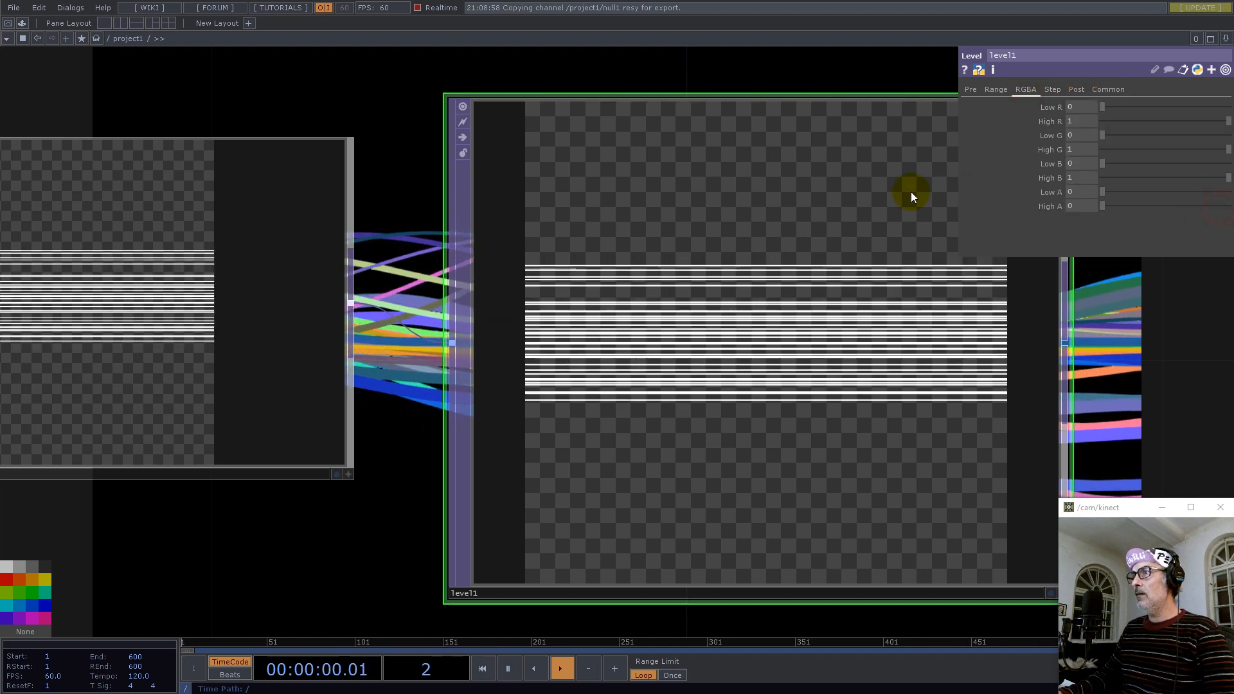
drag(1104, 206, 1215, 212)
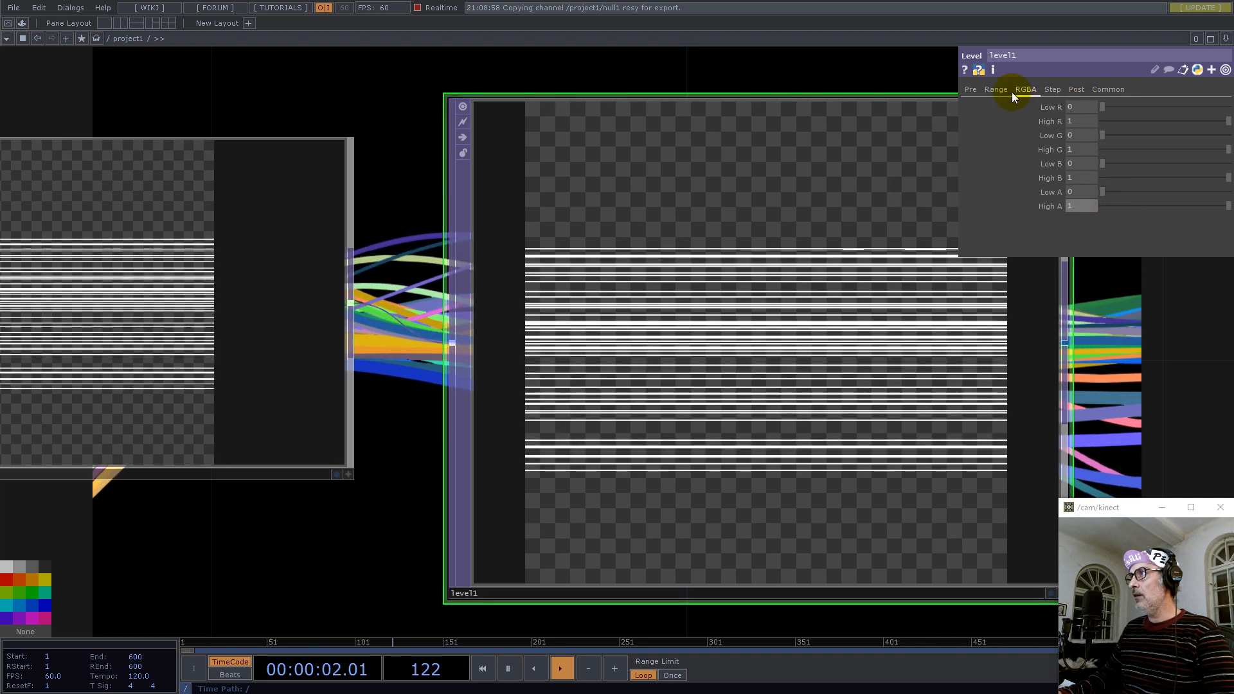
Set the Out High range of level1 to 0
click(997, 90)
drag(1173, 151, 997, 144)
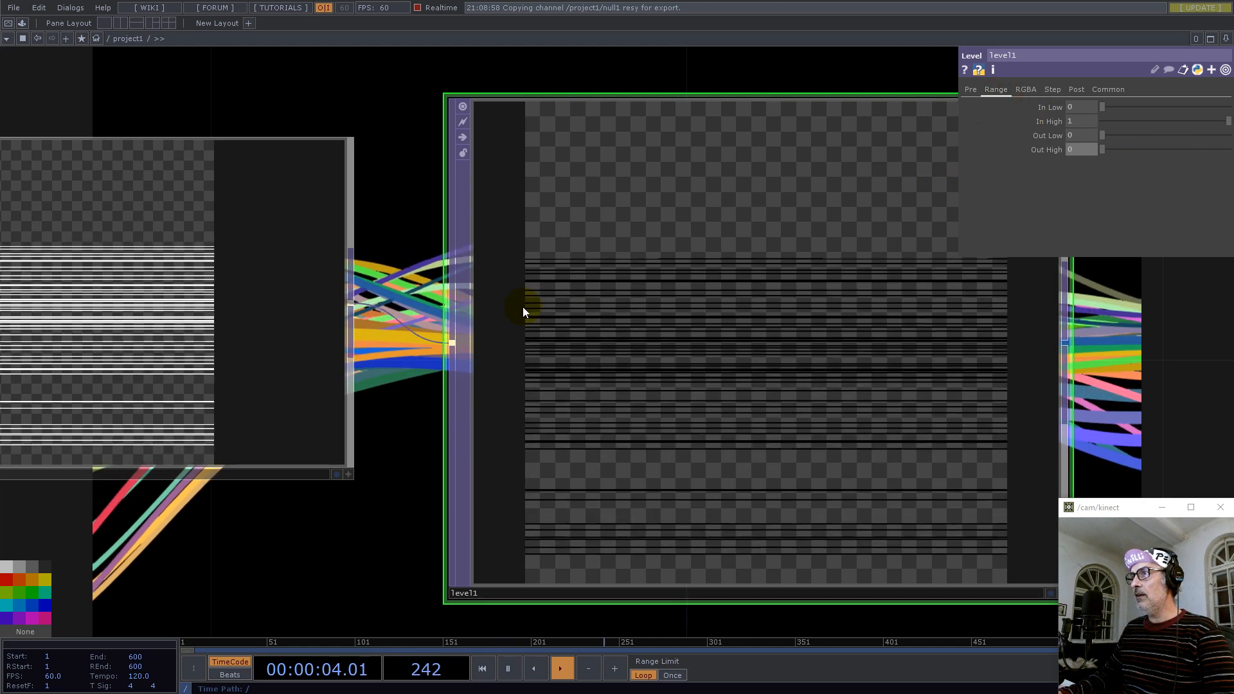
scroll(523, 304, down, 5)
scroll(664, 325, down, 2)
Append an Over TOP to the output of level1
right_click(663, 318)
text(over)
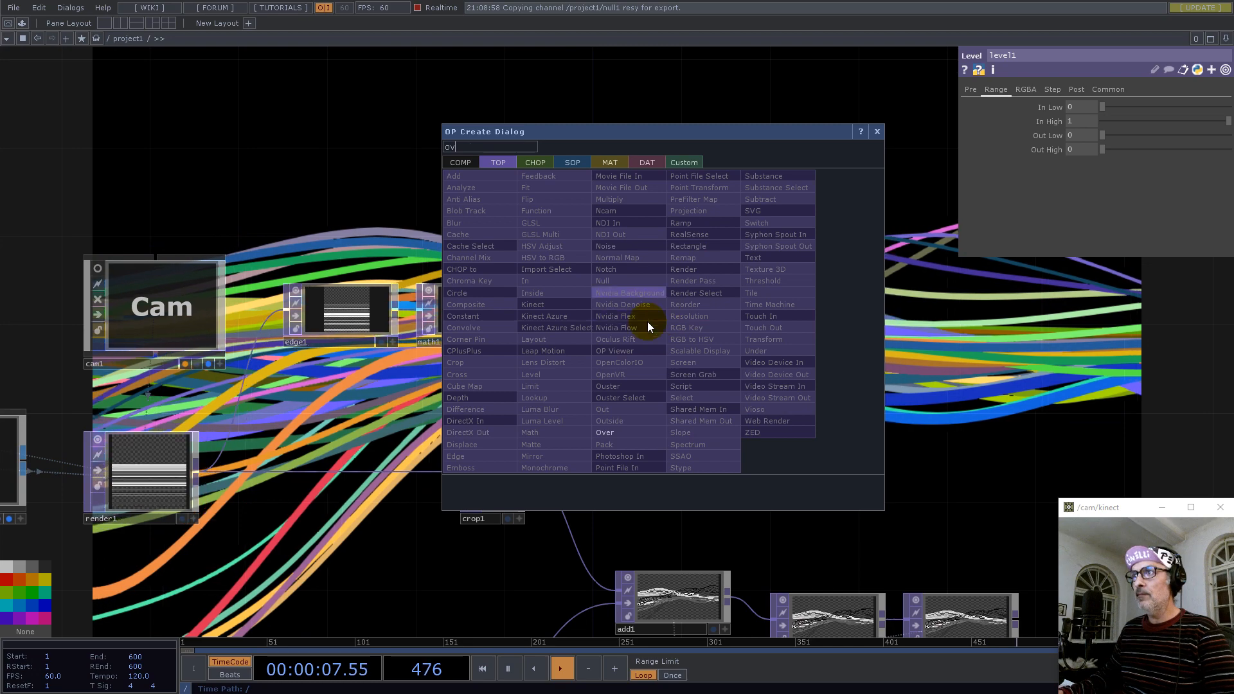
click(607, 430)
click(762, 317)
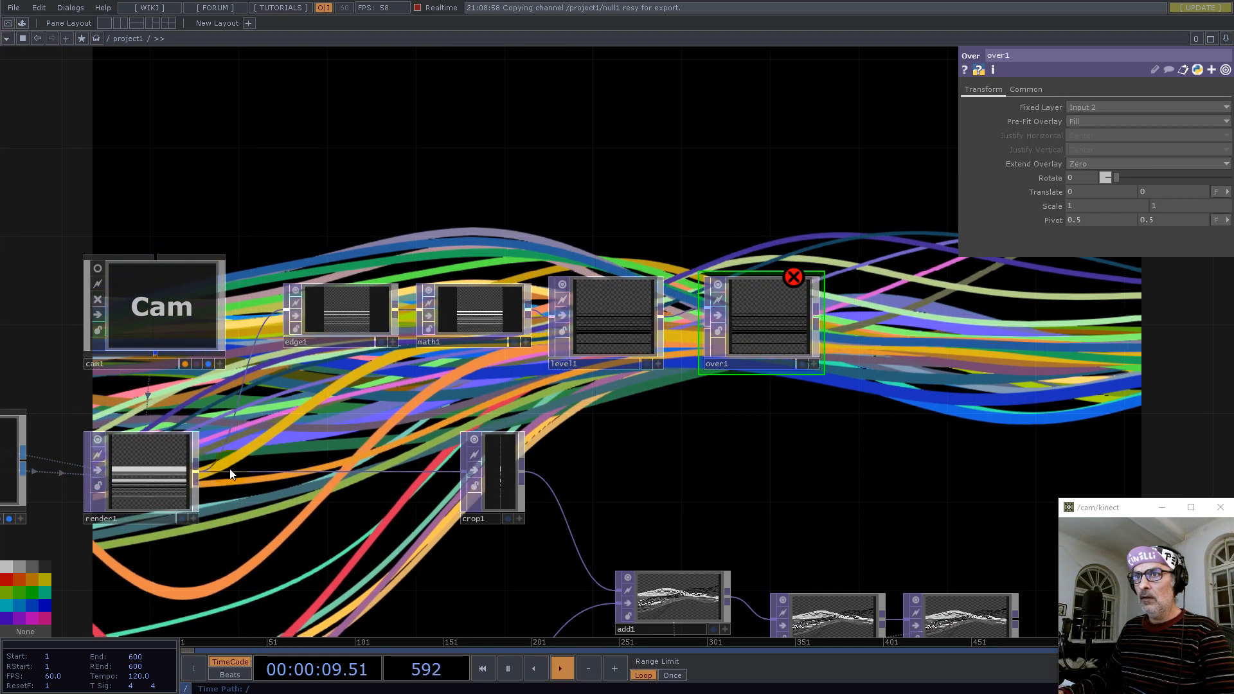
Connect render1 to the second input of over1 and feed crop1 from over1
drag(663, 347, 742, 345)
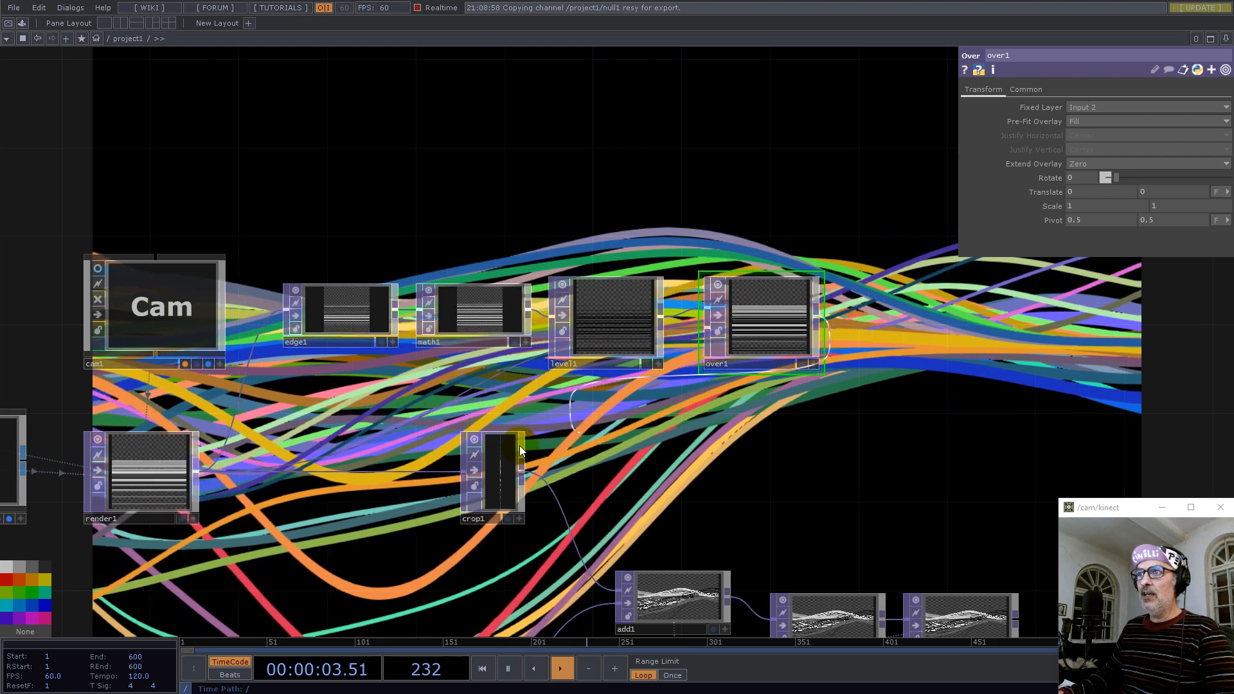
drag(800, 432, 795, 276)
scroll(795, 276, down, 3)
scroll(795, 280, down, 1)
Examine the select1 and noise4 previews up close to check the outlines around the scrolling strands
drag(891, 507, 972, 369)
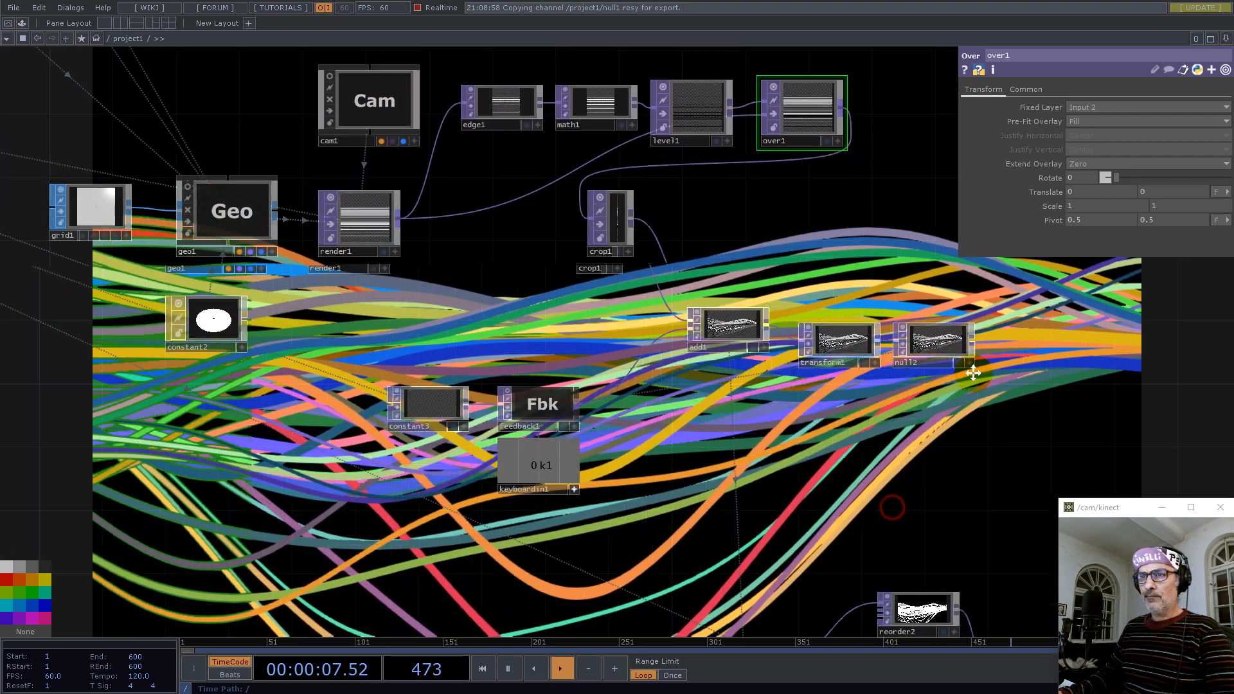
drag(325, 519, 393, 355)
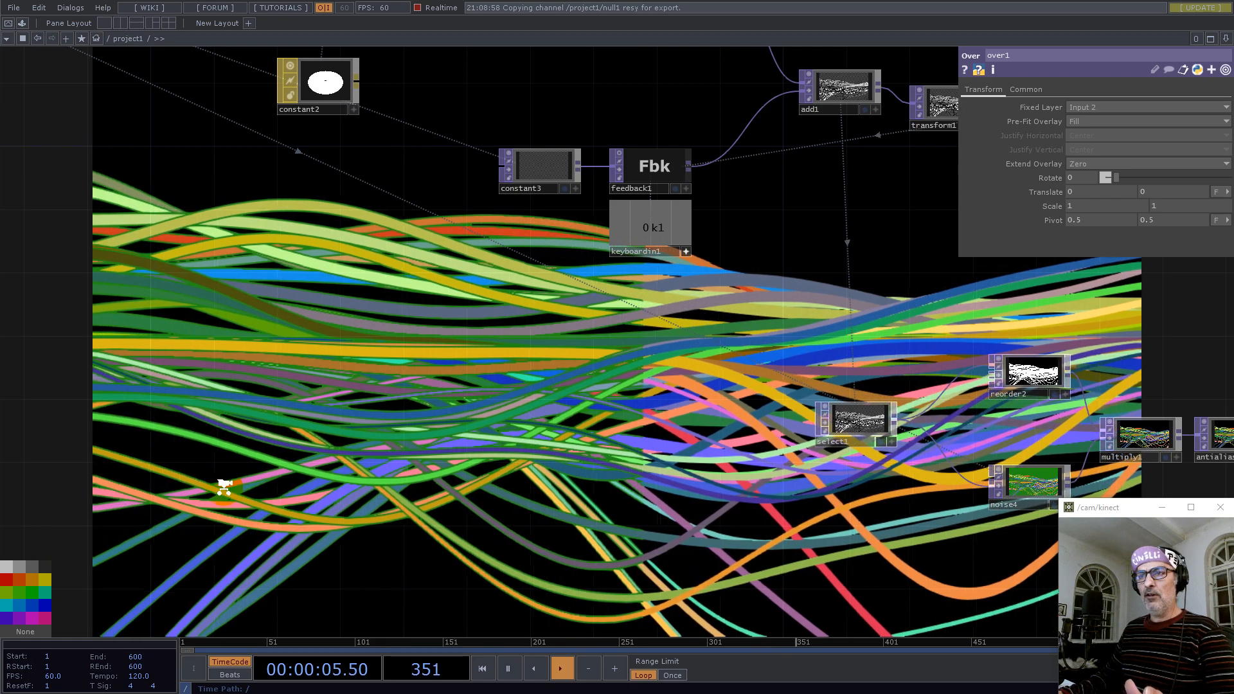
scroll(223, 487, down, 4)
scroll(560, 492, up, 2)
scroll(560, 492, up, 3)
scroll(769, 491, up, 3)
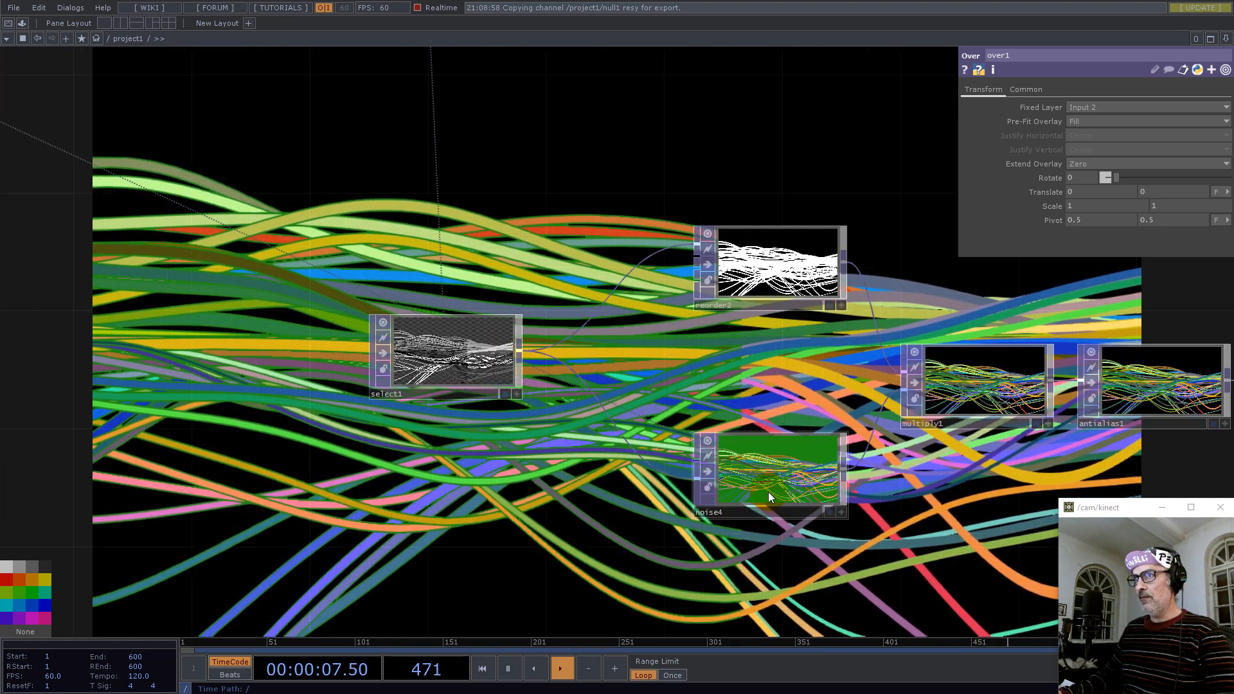
scroll(242, 267, up, 6)
scroll(263, 318, up, 3)
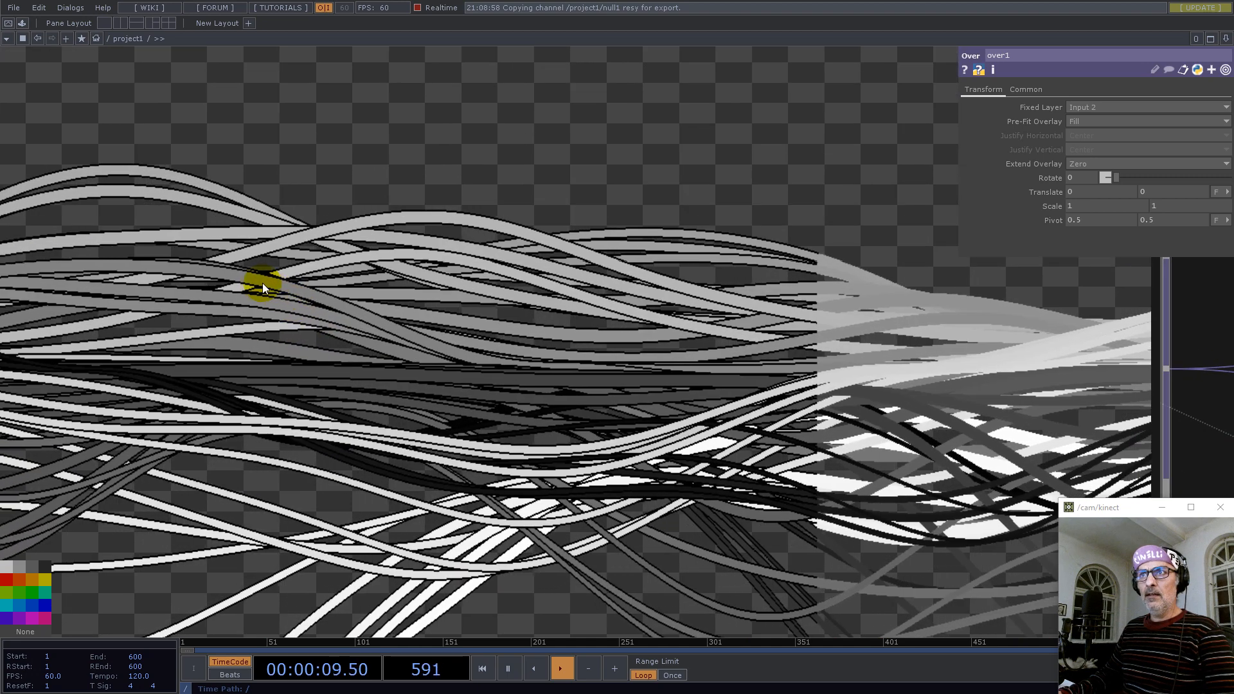
scroll(262, 283, up, 6)
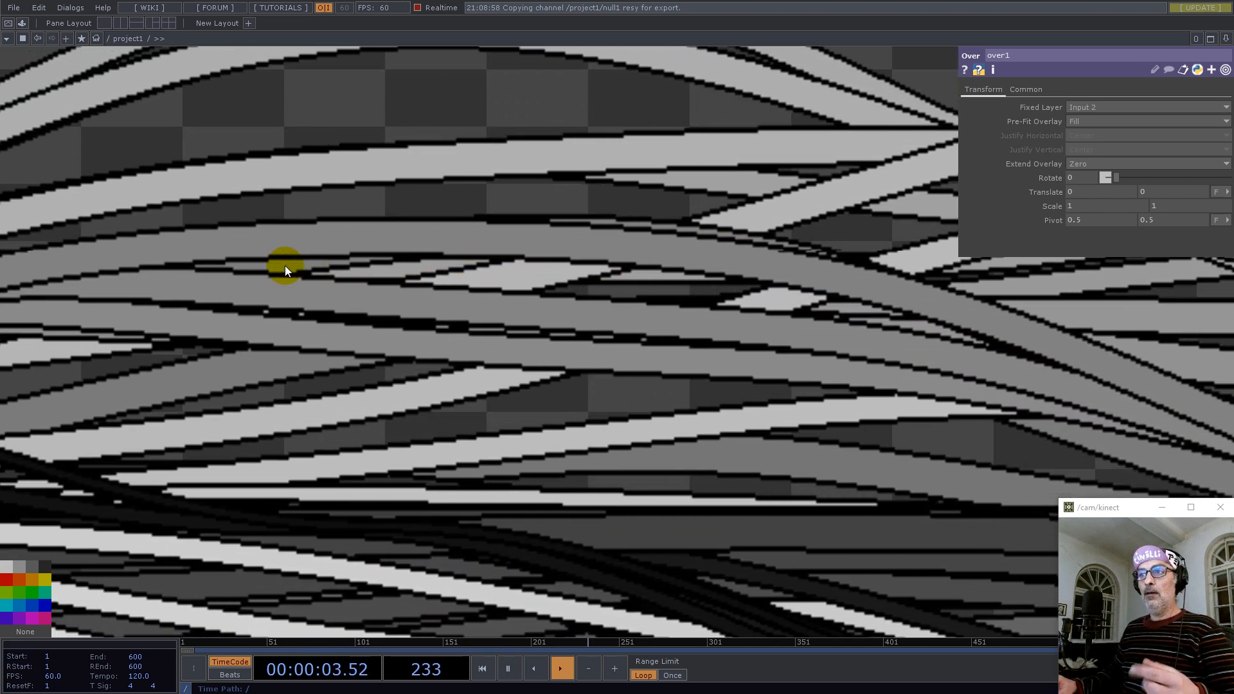
scroll(284, 265, down, 5)
scroll(441, 326, down, 3)
scroll(579, 360, down, 5)
scroll(842, 386, up, 8)
scroll(578, 385, up, 2)
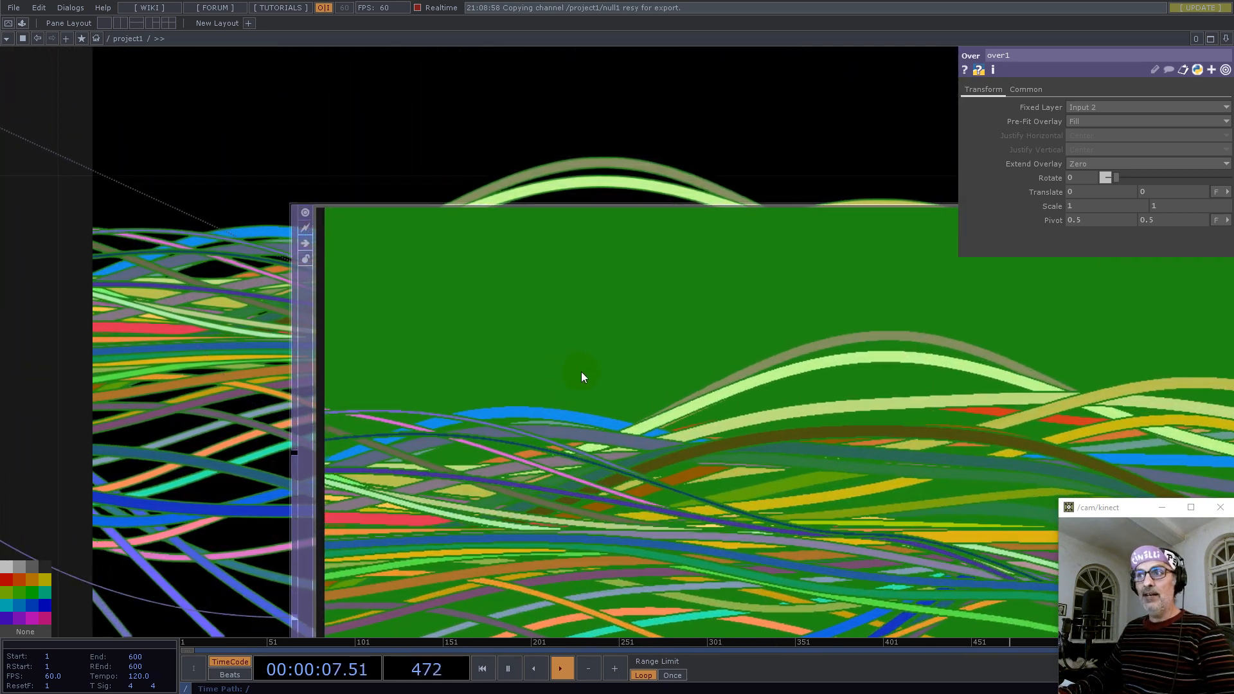
Set the Seed of noise4 to 4010
scroll(775, 396, down, 5)
scroll(775, 397, down, 3)
drag(741, 288, 539, 361)
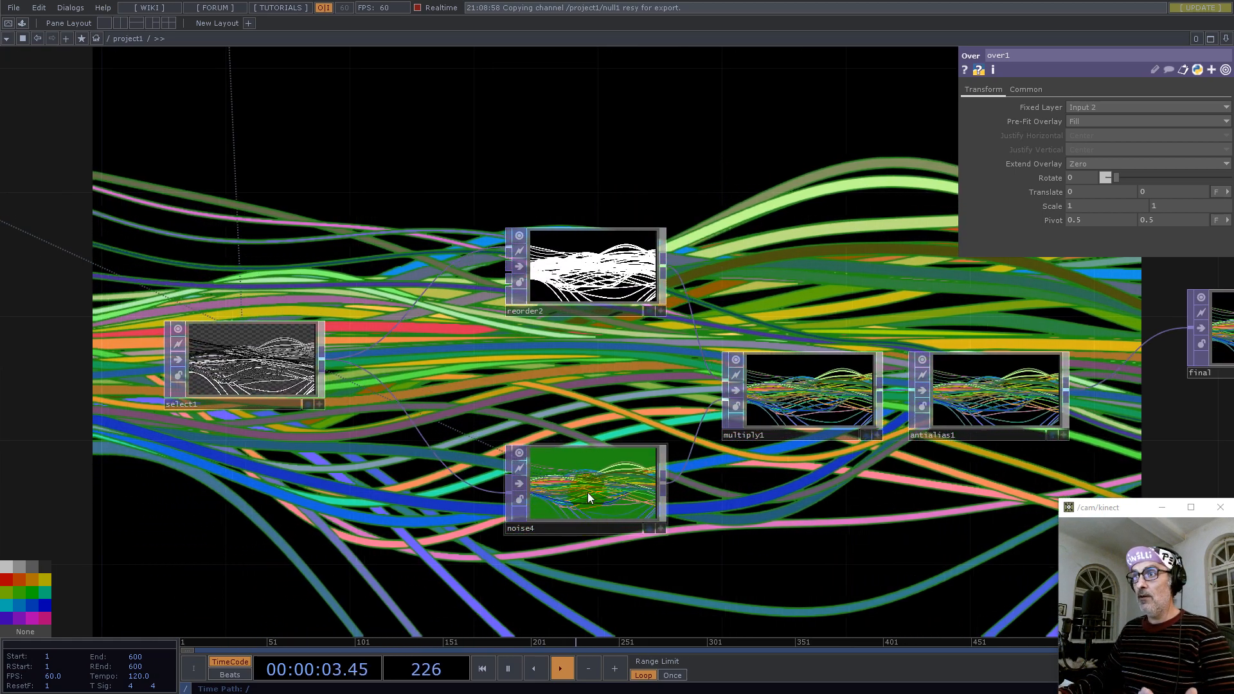
click(587, 492)
drag(1116, 117, 1152, 118)
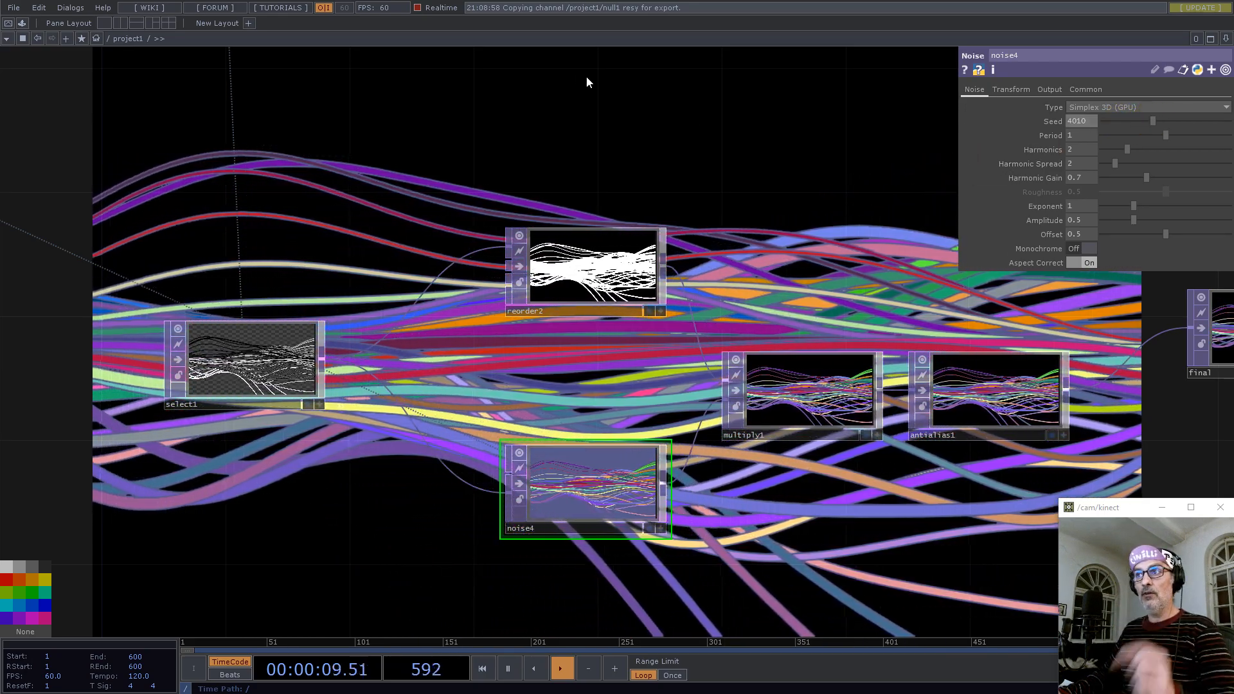
Add a second Math TOP fed by select1 and place it above reorder2
drag(565, 102, 577, 186)
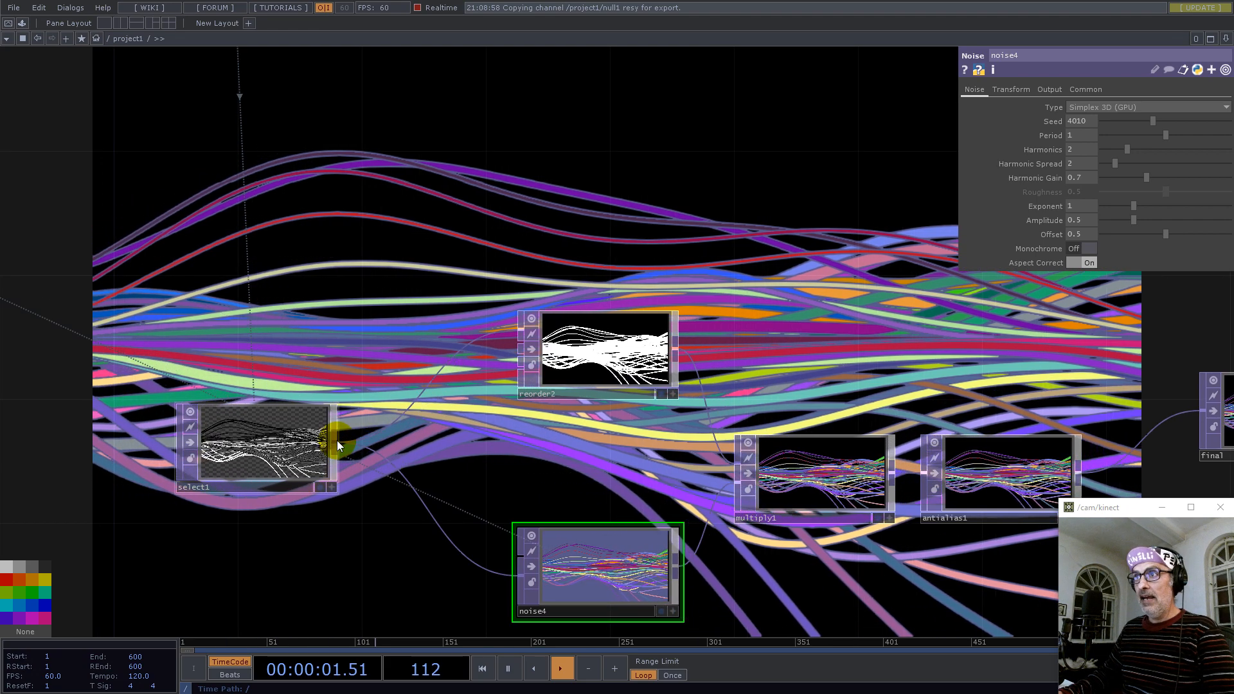
right_click(337, 441)
text(ma)
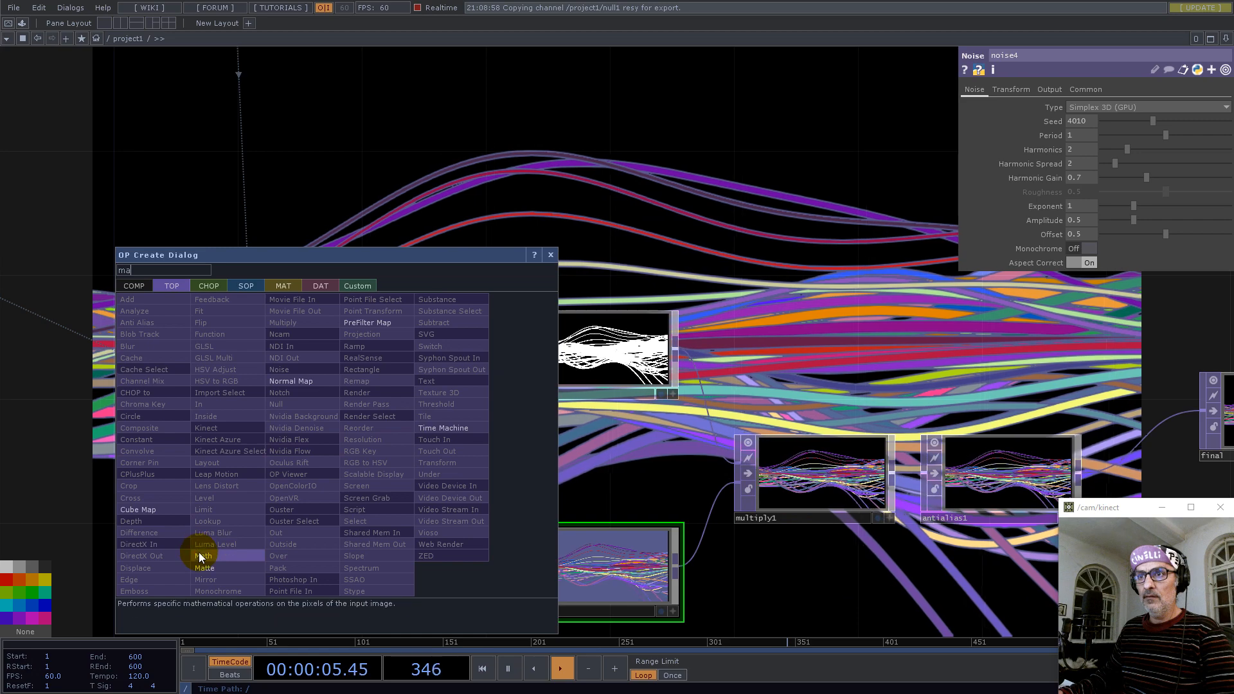
click(203, 556)
scroll(276, 443, up, 10)
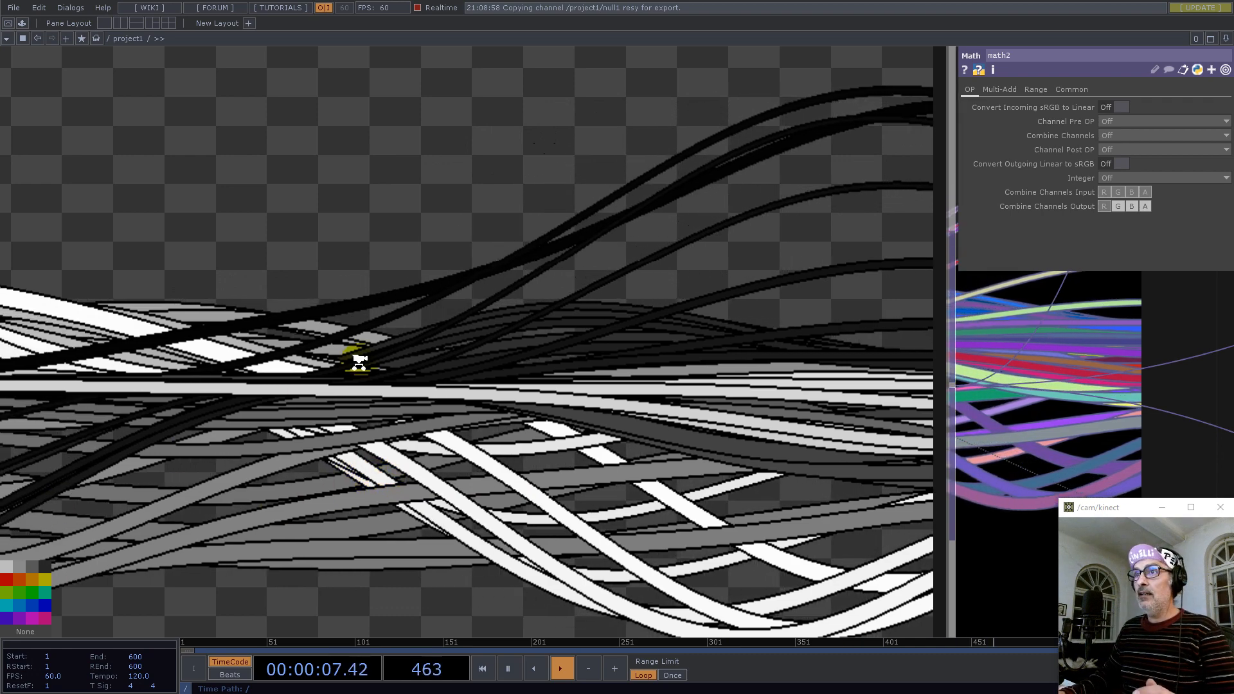
scroll(518, 366, down, 10)
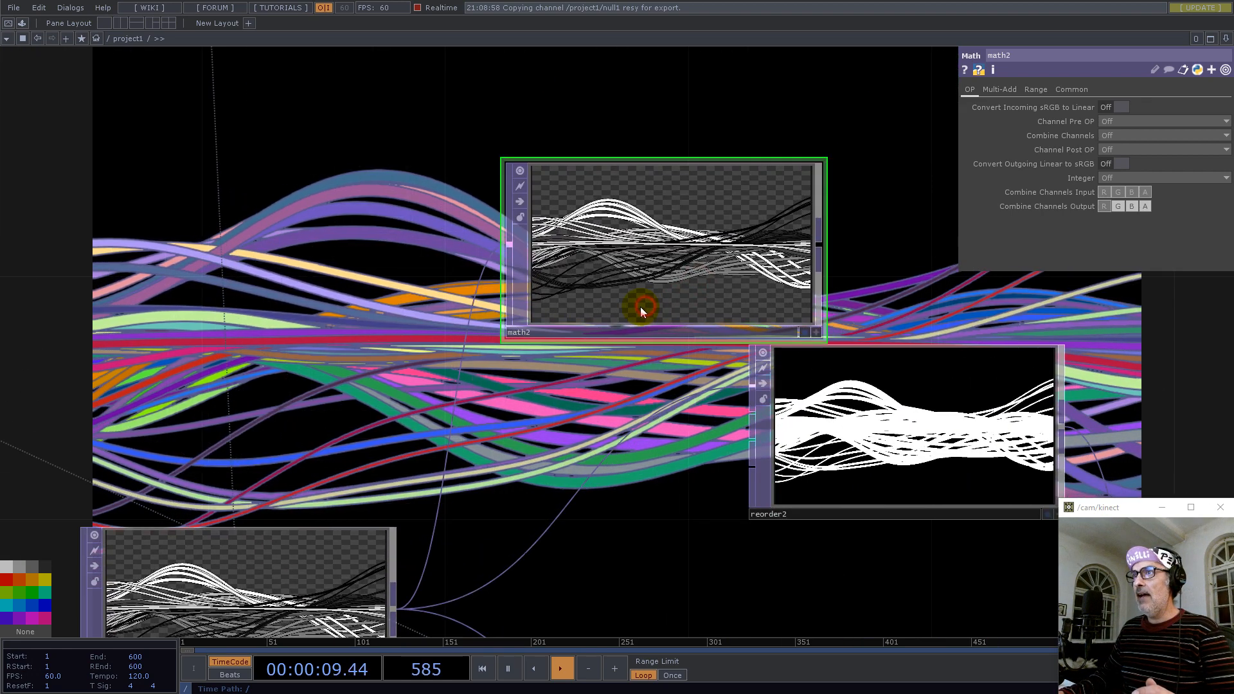
Set the Integer option of math2 to Ceiling
click(1112, 178)
click(1116, 202)
drag(893, 245, 618, 309)
drag(451, 323, 477, 243)
scroll(538, 238, down, 5)
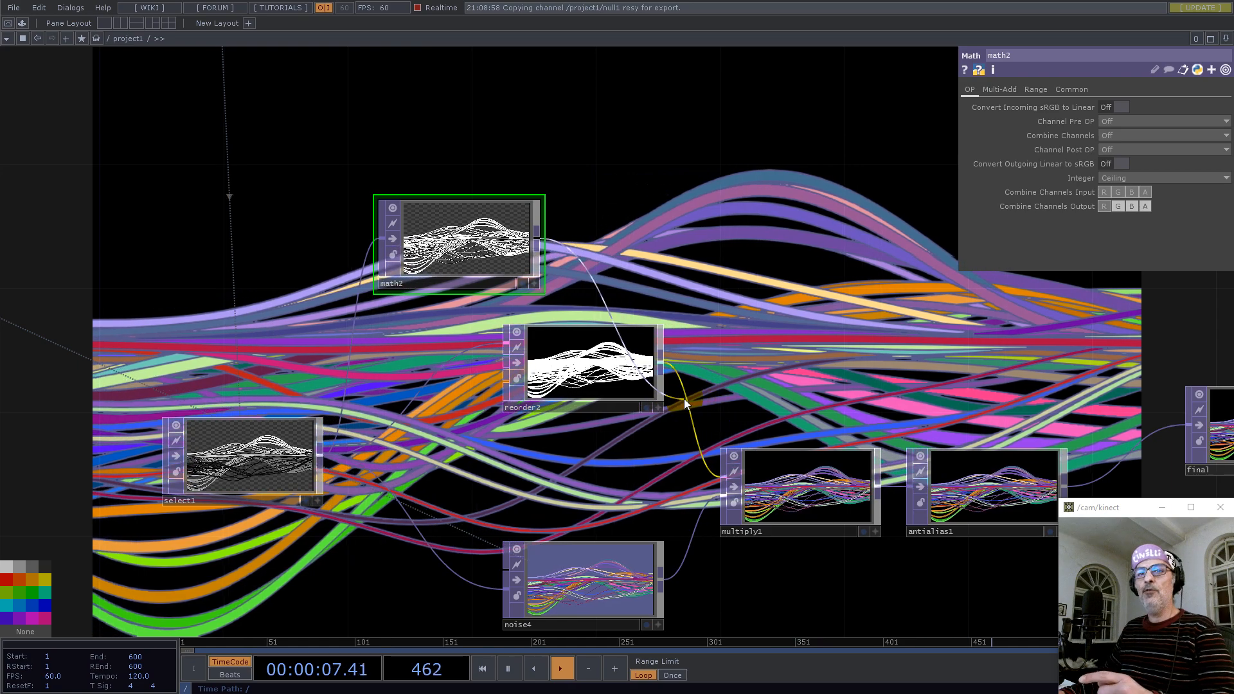
Delete reorder2 so math2 takes over as the input of multiply1, and move math2 into the freed spot
drag(613, 382, 514, 408)
key(Delete)
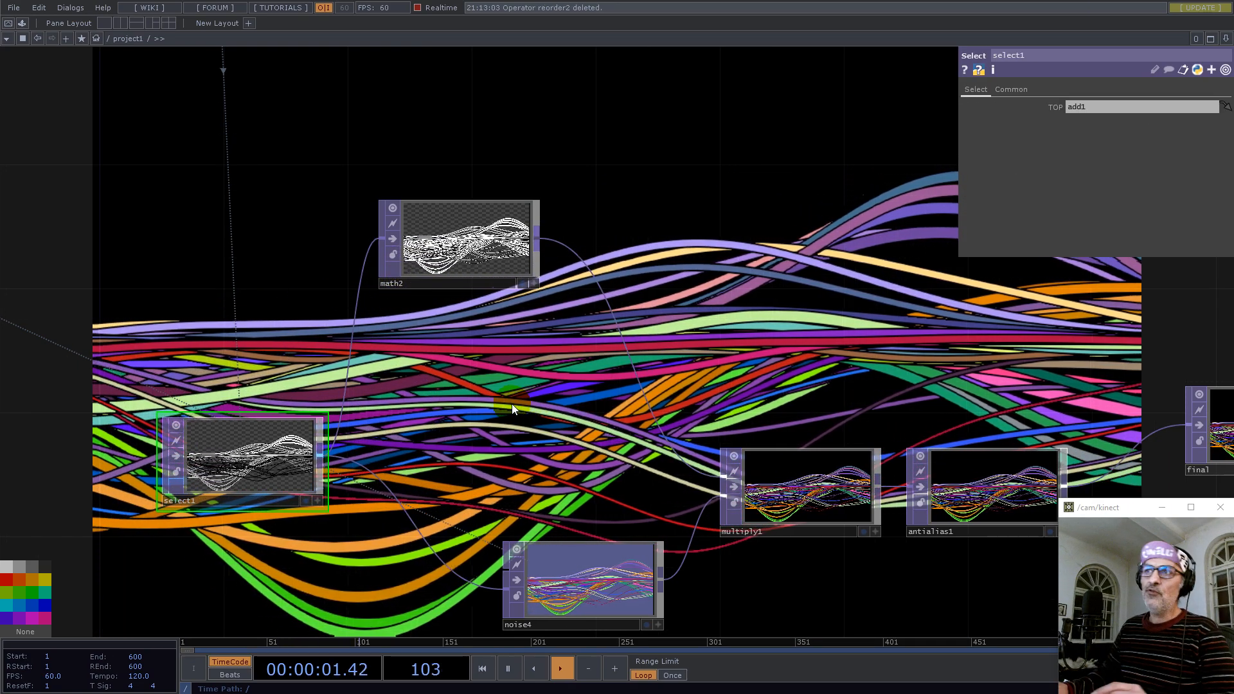
drag(481, 234, 576, 388)
scroll(675, 417, down, 5)
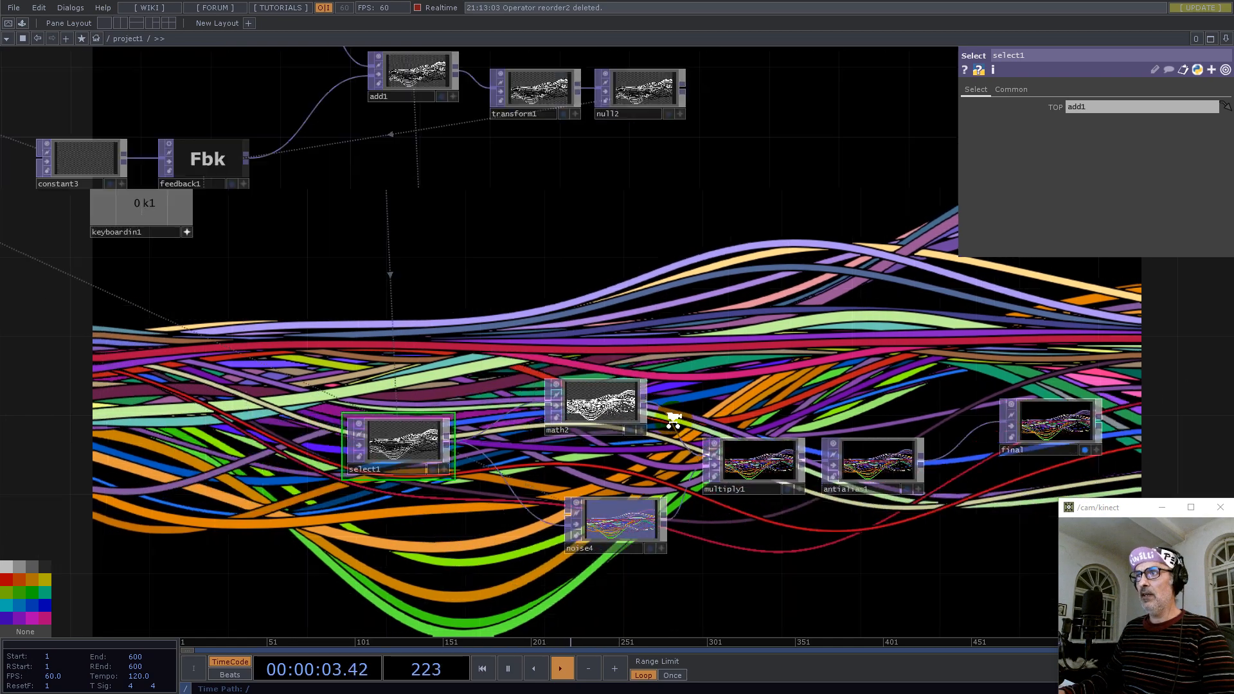
Try an Offset of 0.1 on noise1, undo it, and set its Period to 0.38
drag(739, 311, 858, 429)
drag(787, 457, 959, 422)
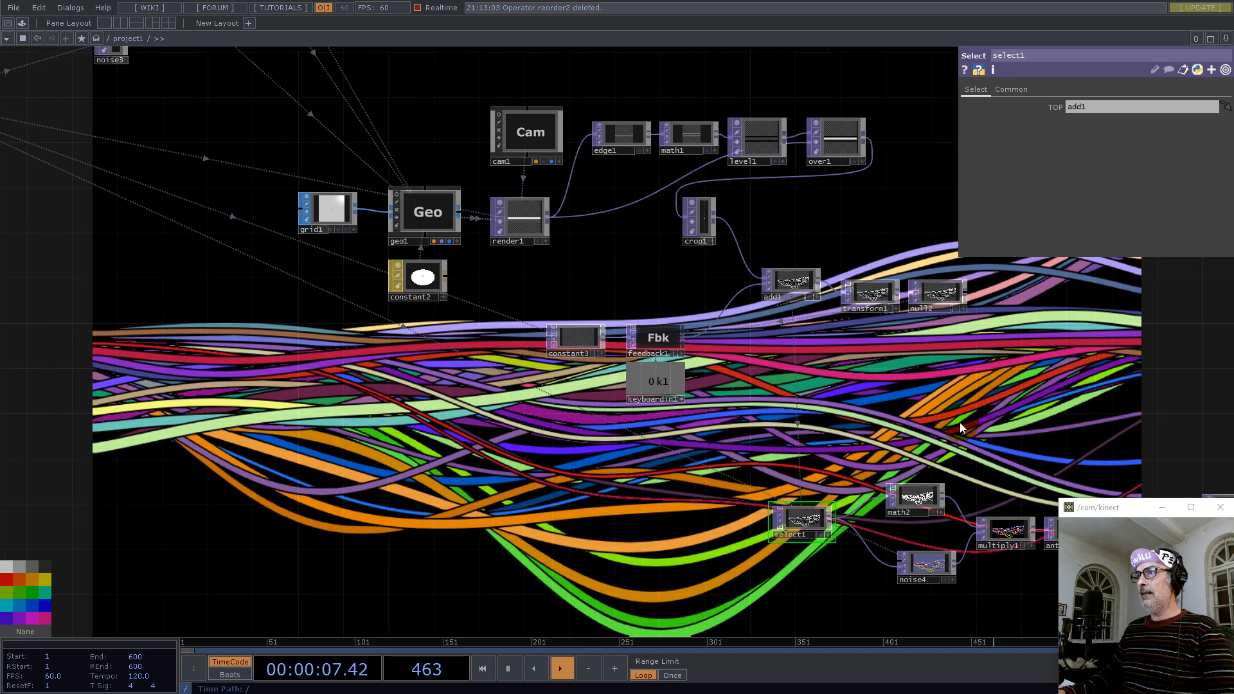
scroll(958, 422, down, 3)
drag(713, 79, 1003, 494)
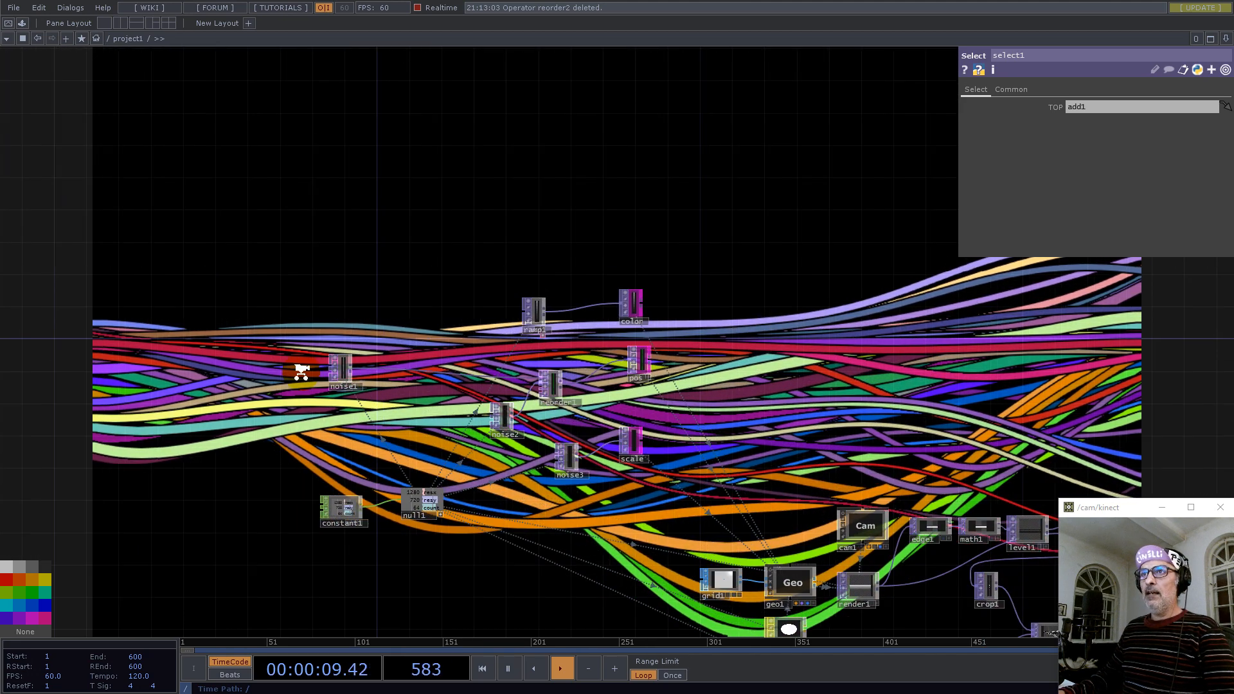
scroll(302, 371, up, 5)
click(407, 361)
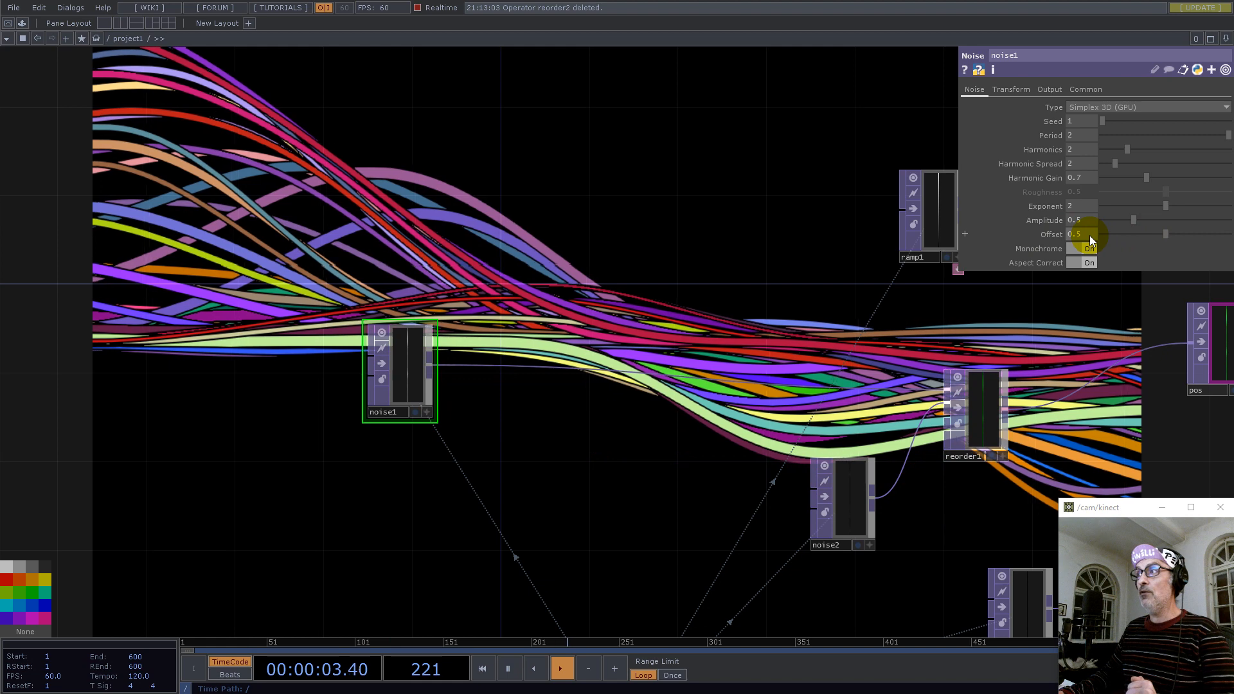
text(0.1)
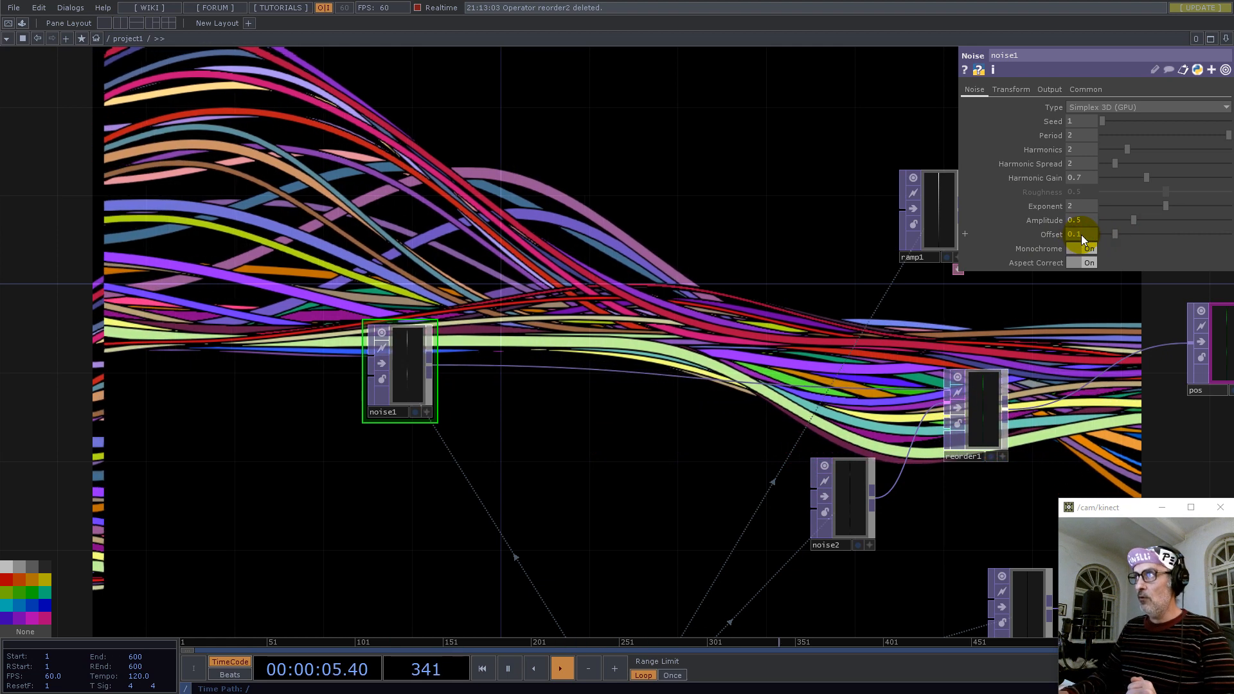
key(Return)
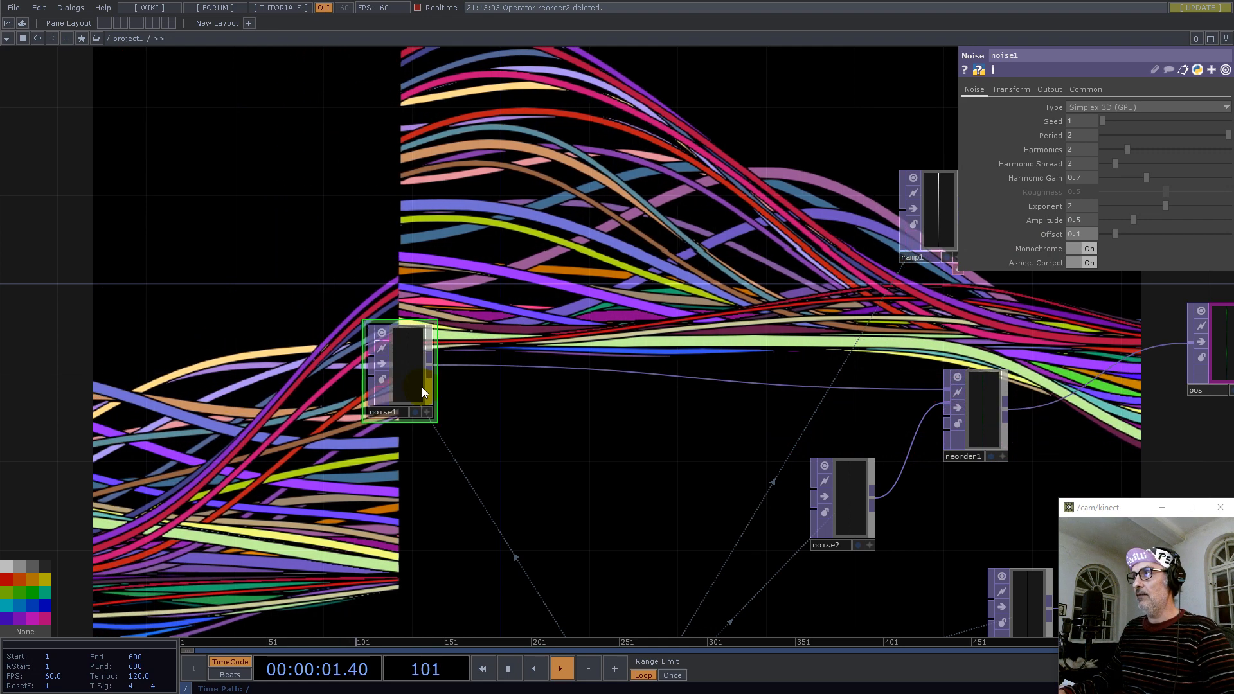
key(ctrl+z)
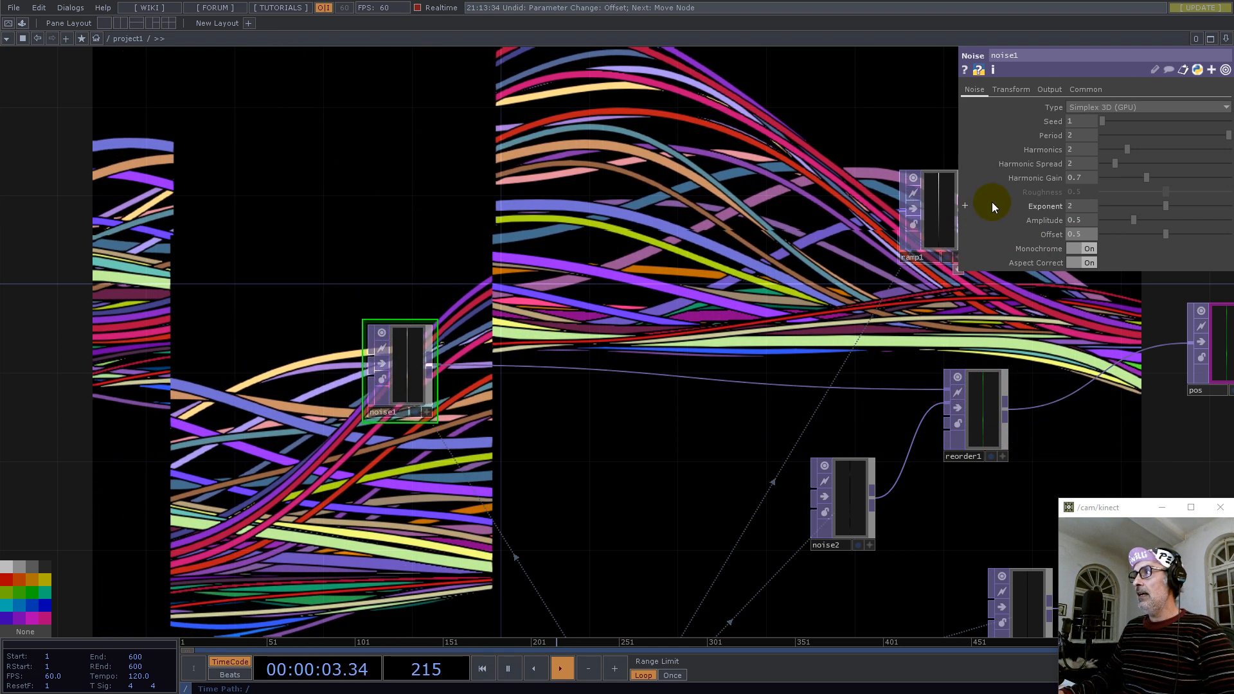
click(1121, 135)
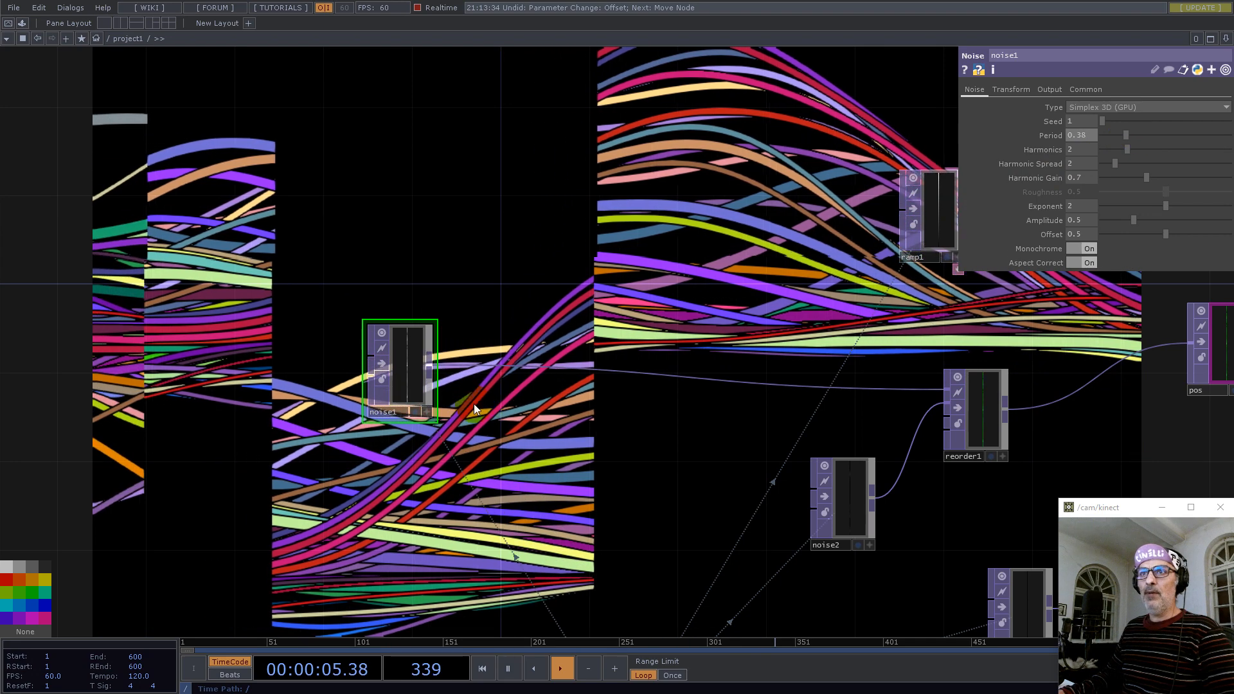
Set the Offset expression of noise3 to 1/op('null1')['count']*4
scroll(593, 422, down, 8)
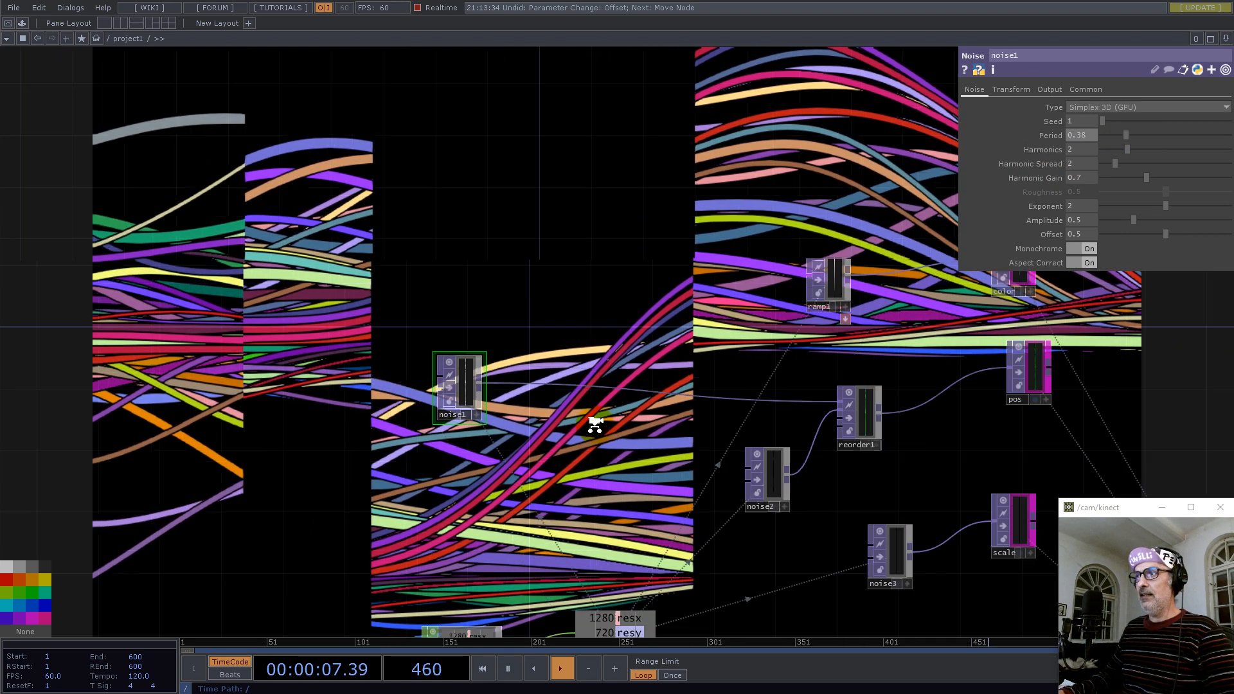
drag(684, 526, 647, 491)
scroll(672, 395, up, 6)
scroll(671, 395, up, 4)
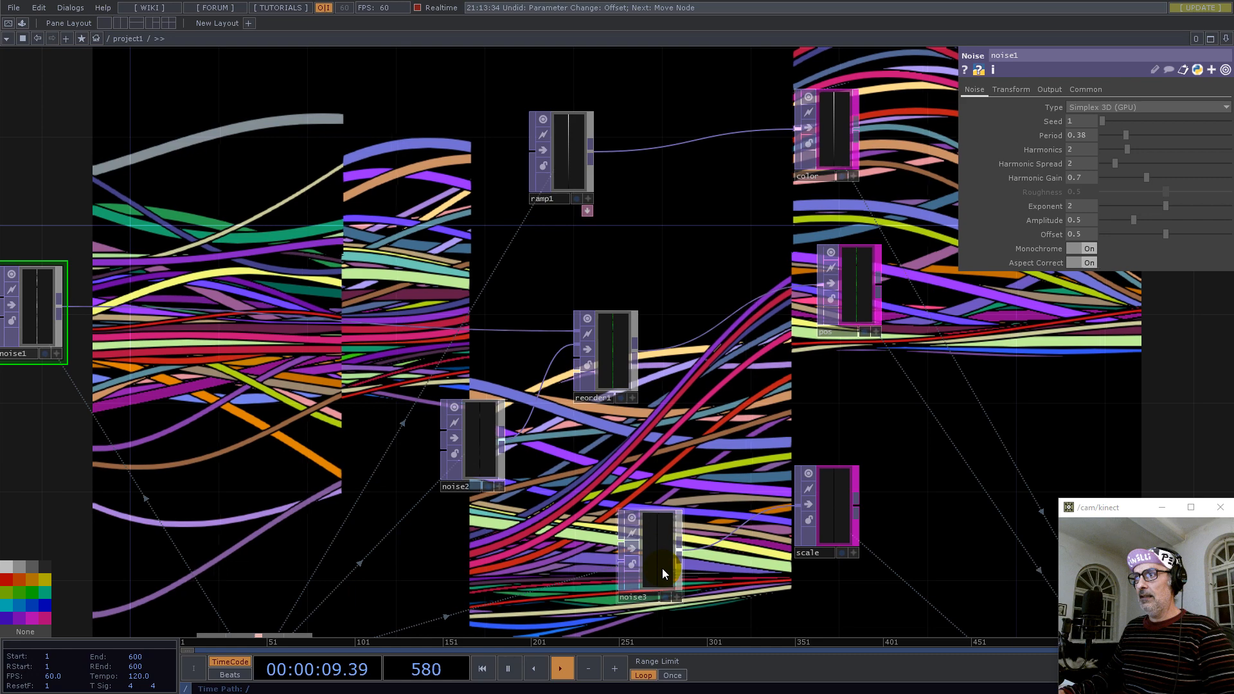
click(656, 559)
click(1082, 235)
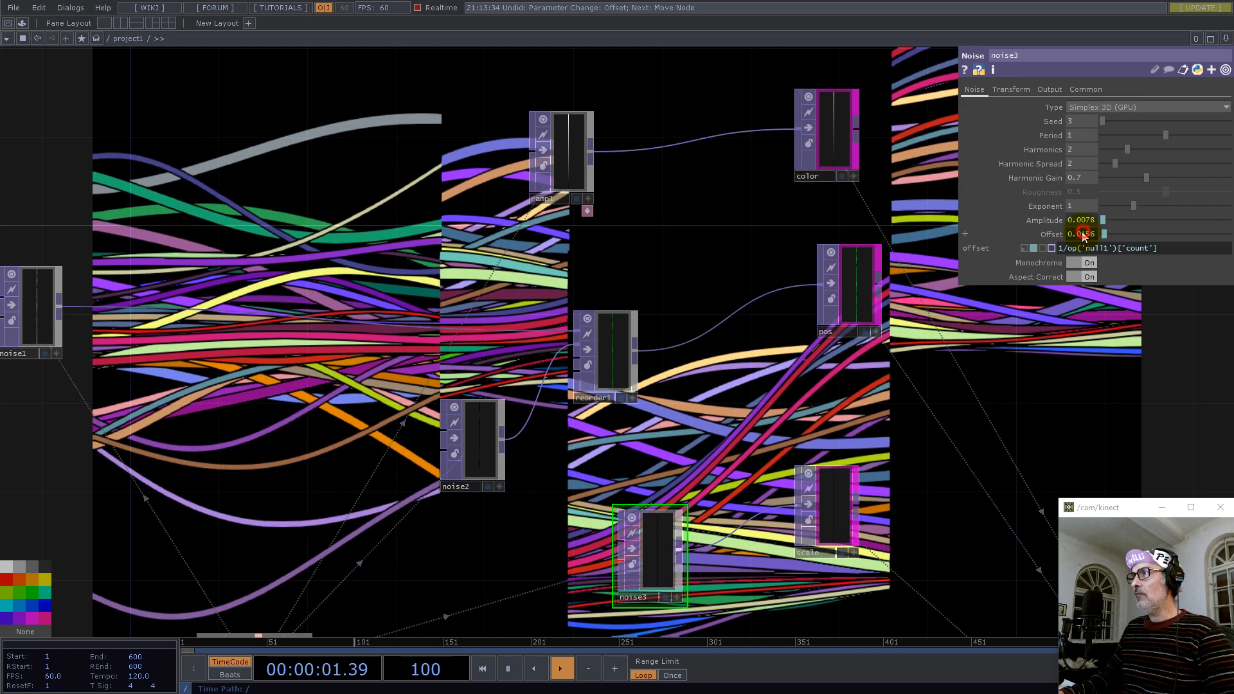
click(1165, 247)
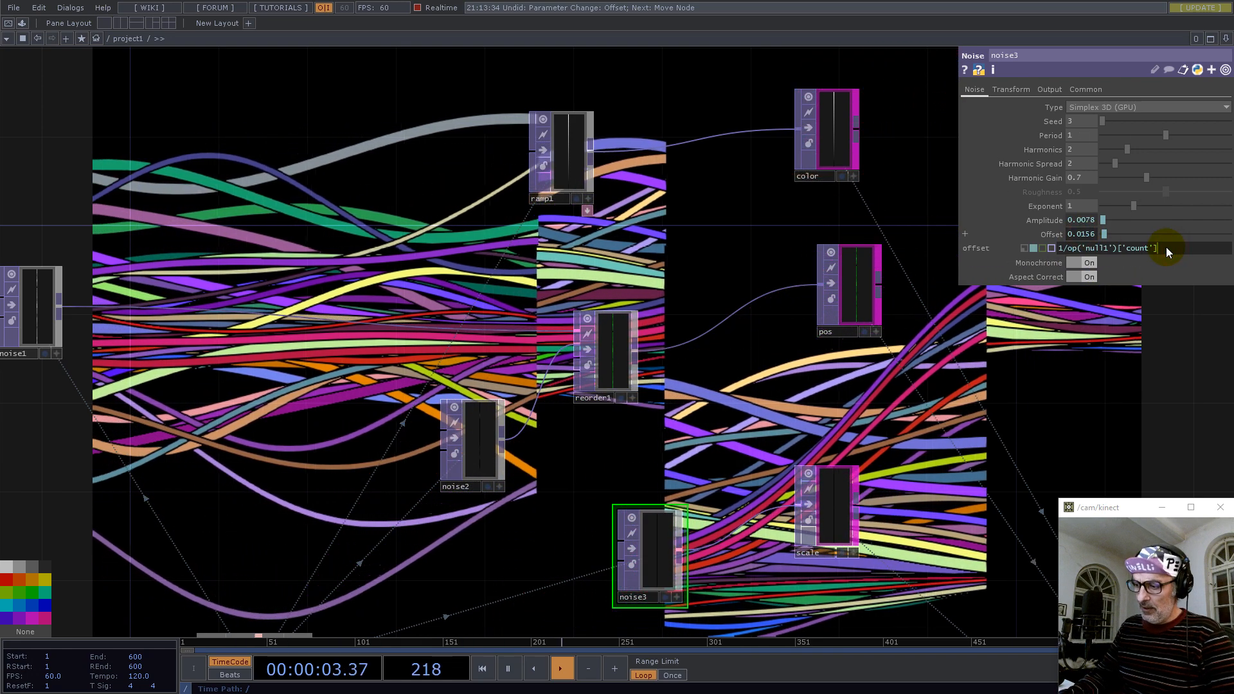
text(*4)
key(Return)
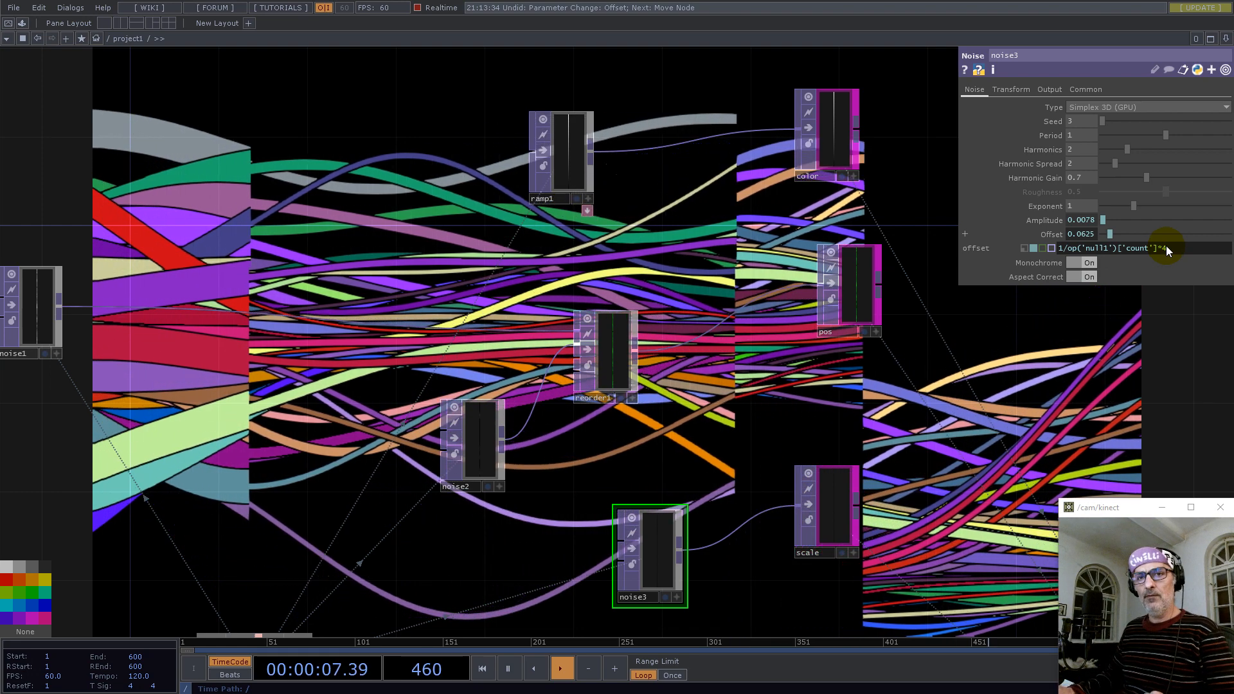
Set the Amplitude expression of noise3 to 1/op('null1')['count']*2
click(1086, 220)
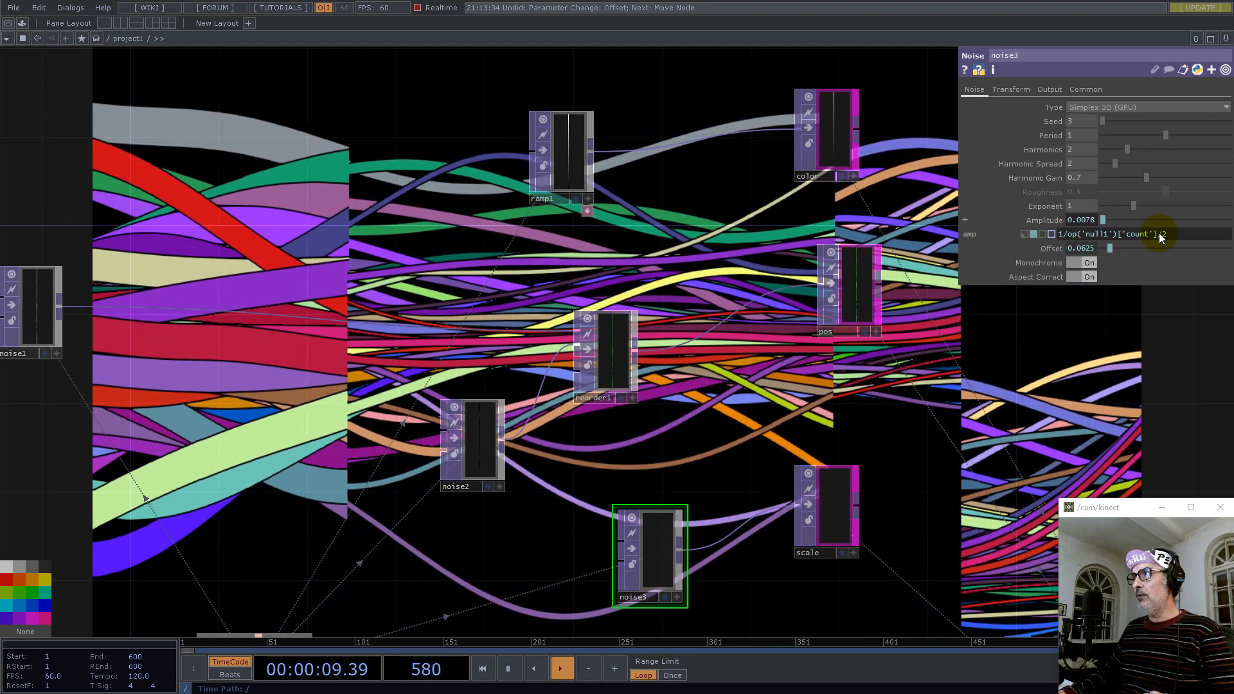
drag(1166, 234, 1158, 237)
text(*2)
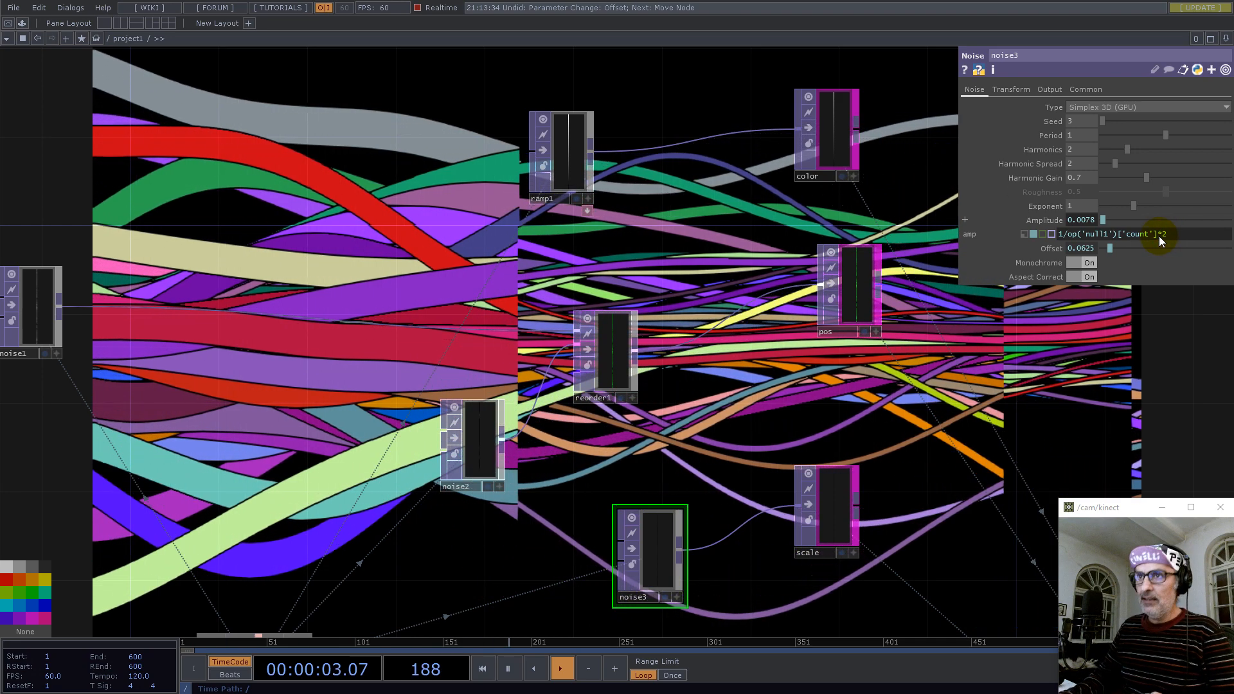
key(Return)
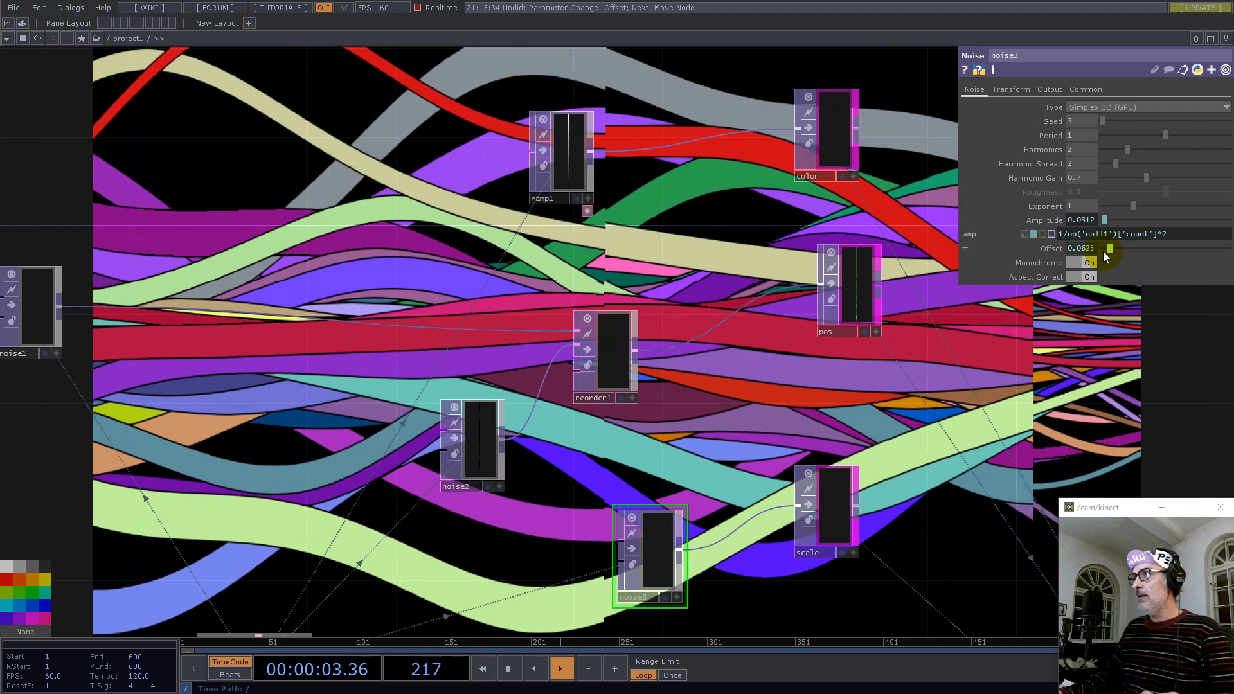
Set noise3's Amplitude expression to 1/op('null1')['count']/2 and its Offset expression to 1/op('null1')['count']
drag(1160, 236, 1158, 235)
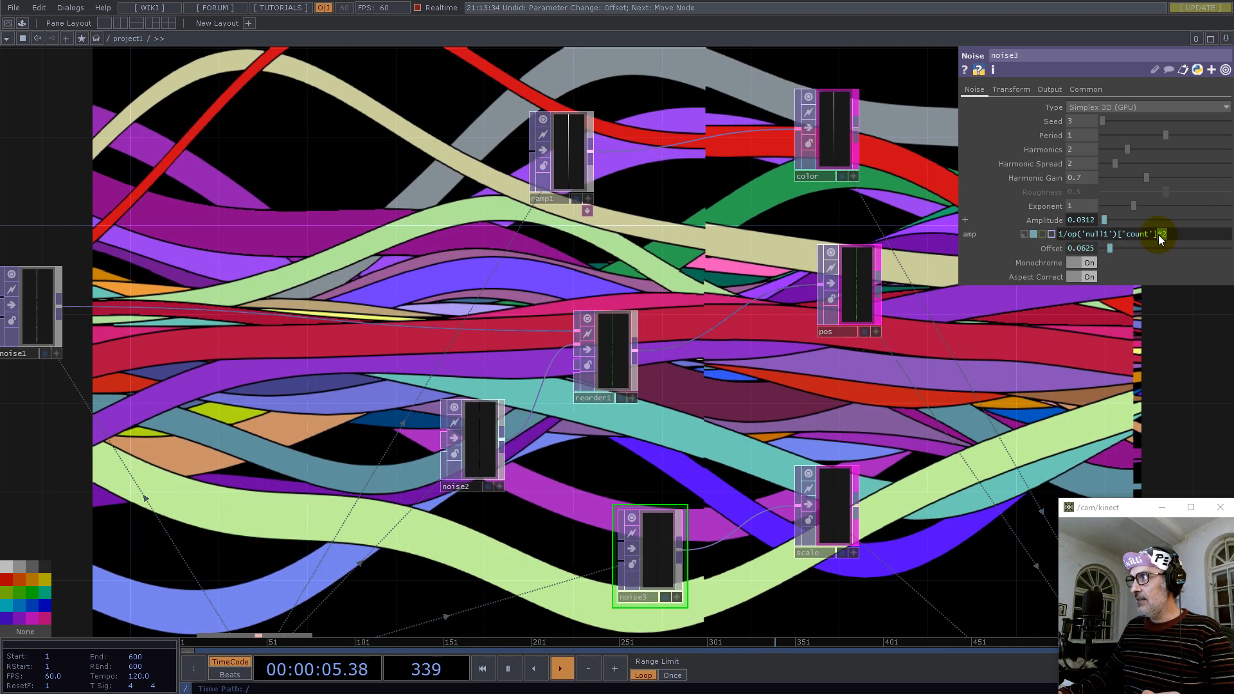
text(/2)
key(Return)
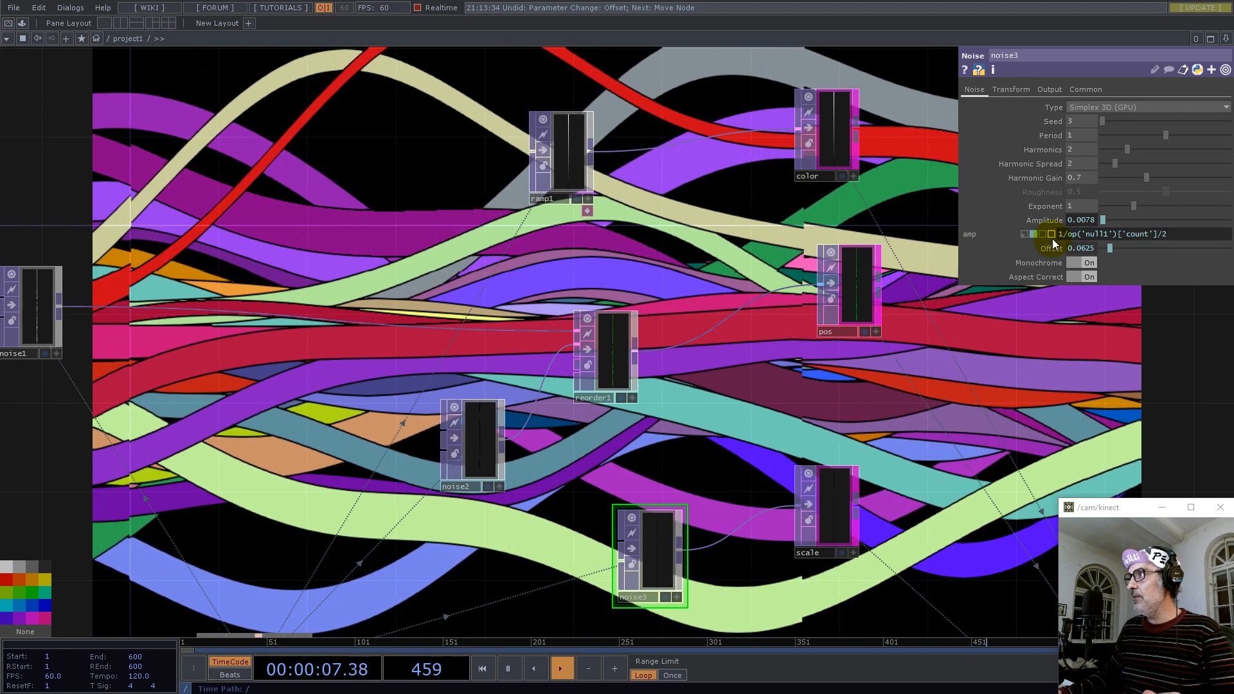
click(1083, 249)
drag(1170, 249, 1159, 250)
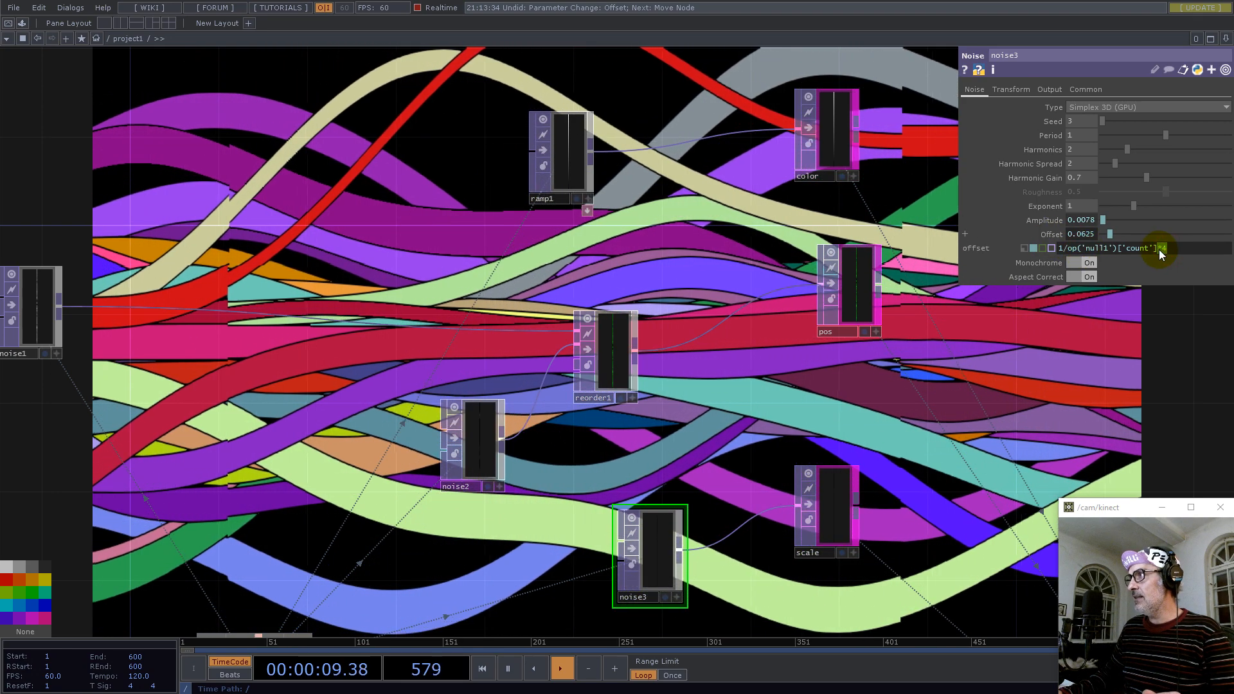
key(BackSpace)
key(Return)
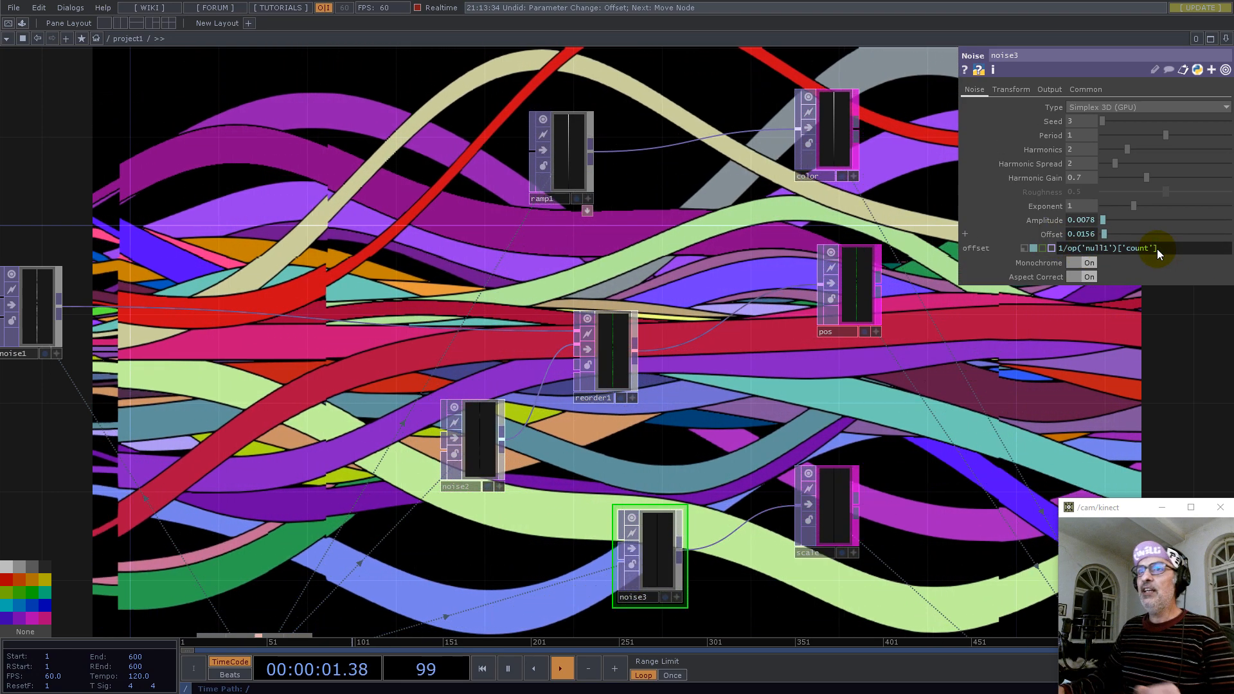
Turn off the background display of the final TOP in the network
scroll(643, 358, down, 5)
drag(413, 248, 488, 240)
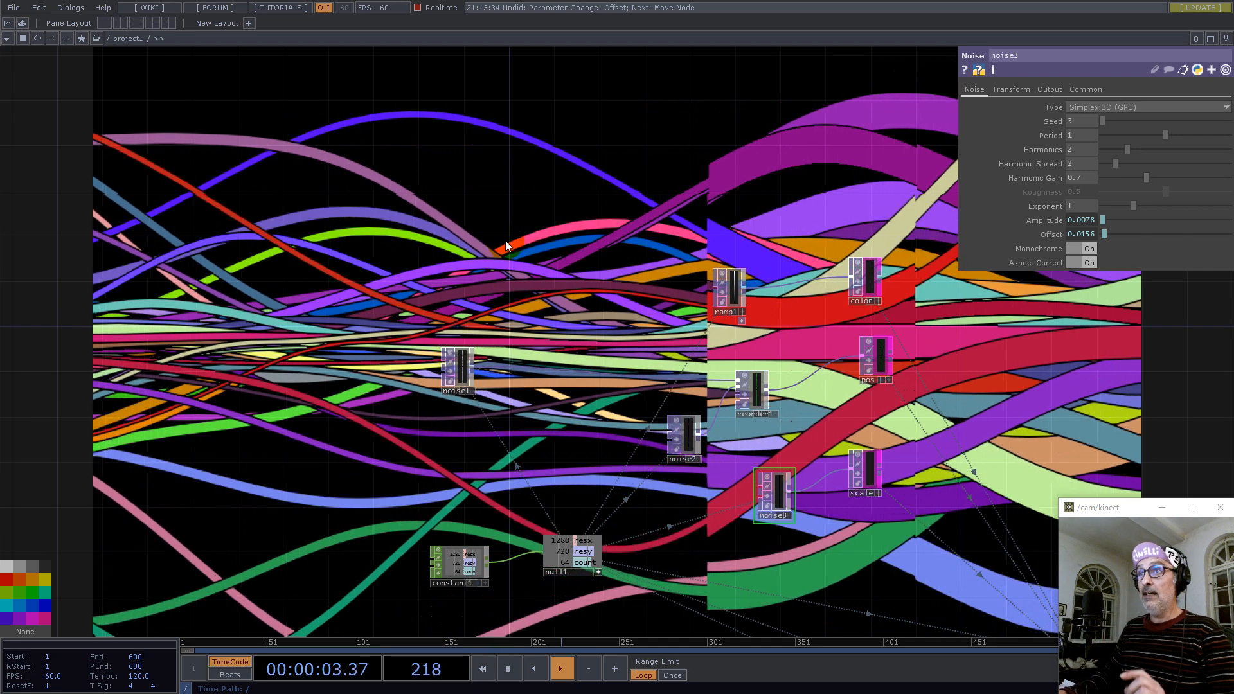
scroll(634, 337, down, 2)
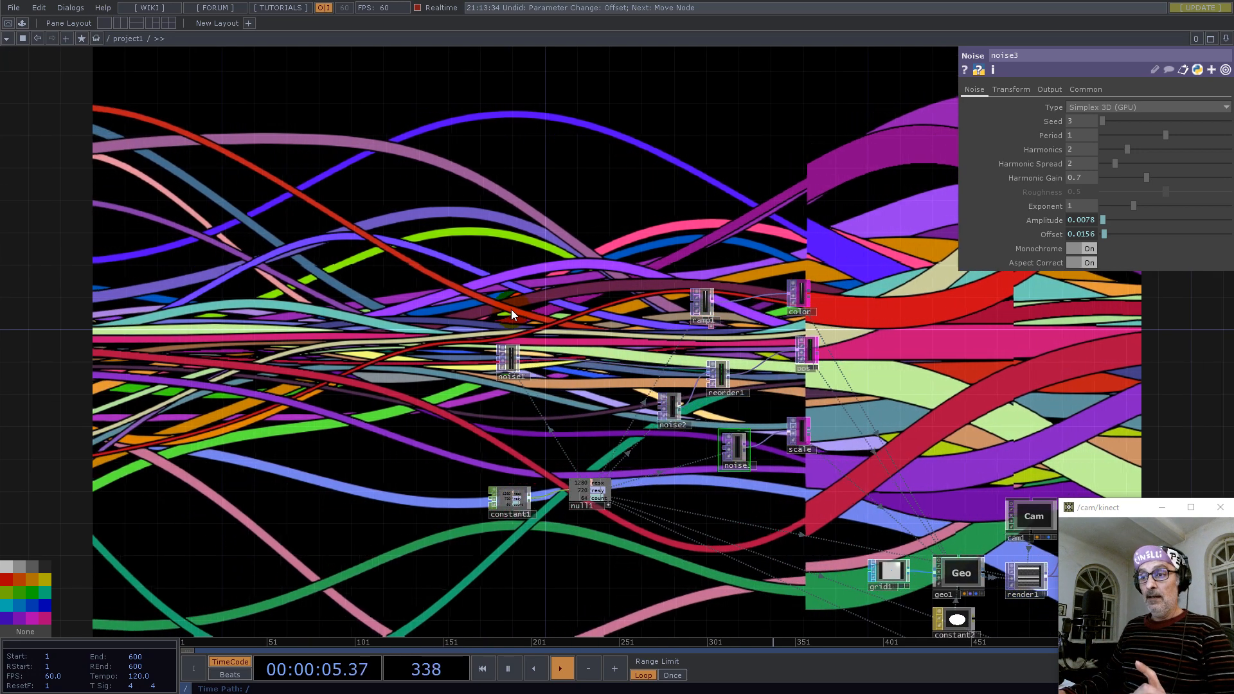
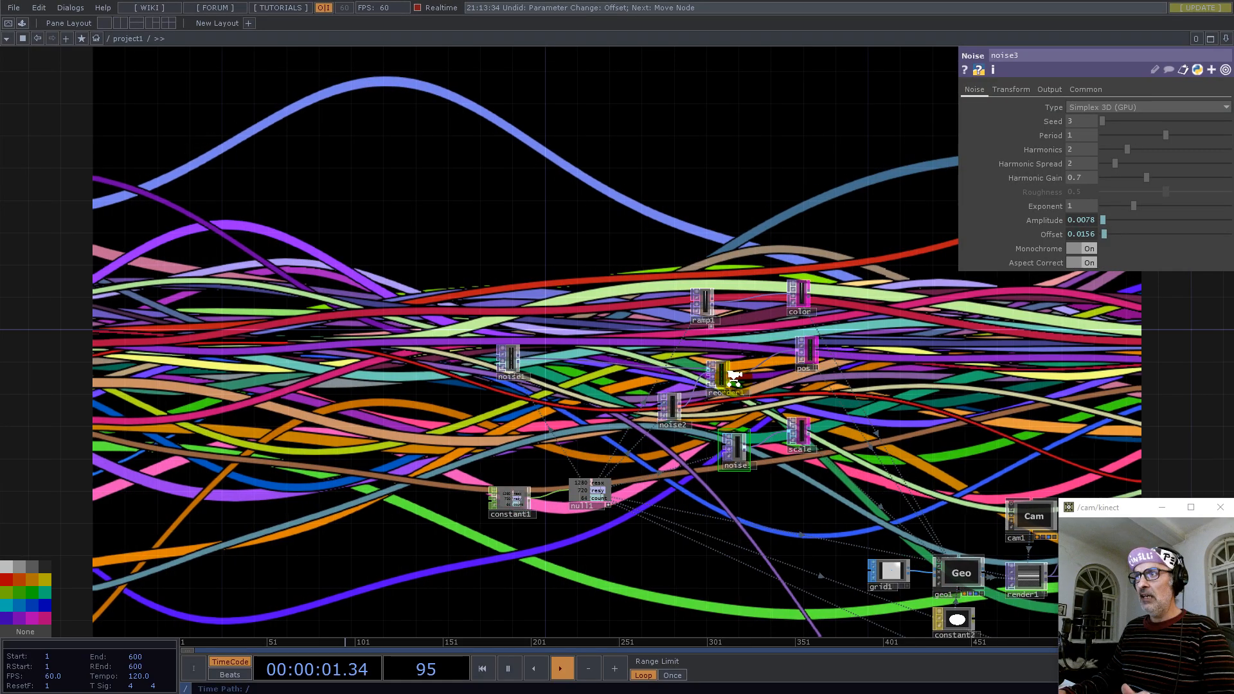
drag(678, 509, 386, 457)
scroll(704, 505, up, 8)
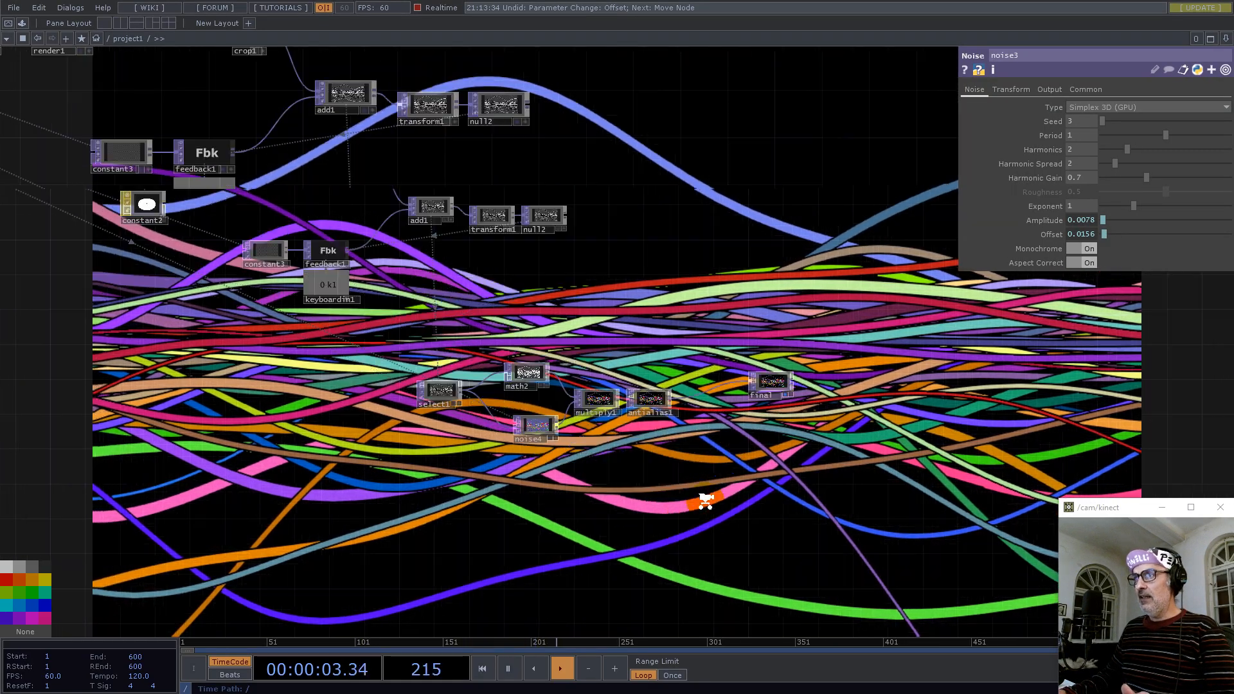
drag(897, 298, 634, 424)
scroll(633, 422, up, 5)
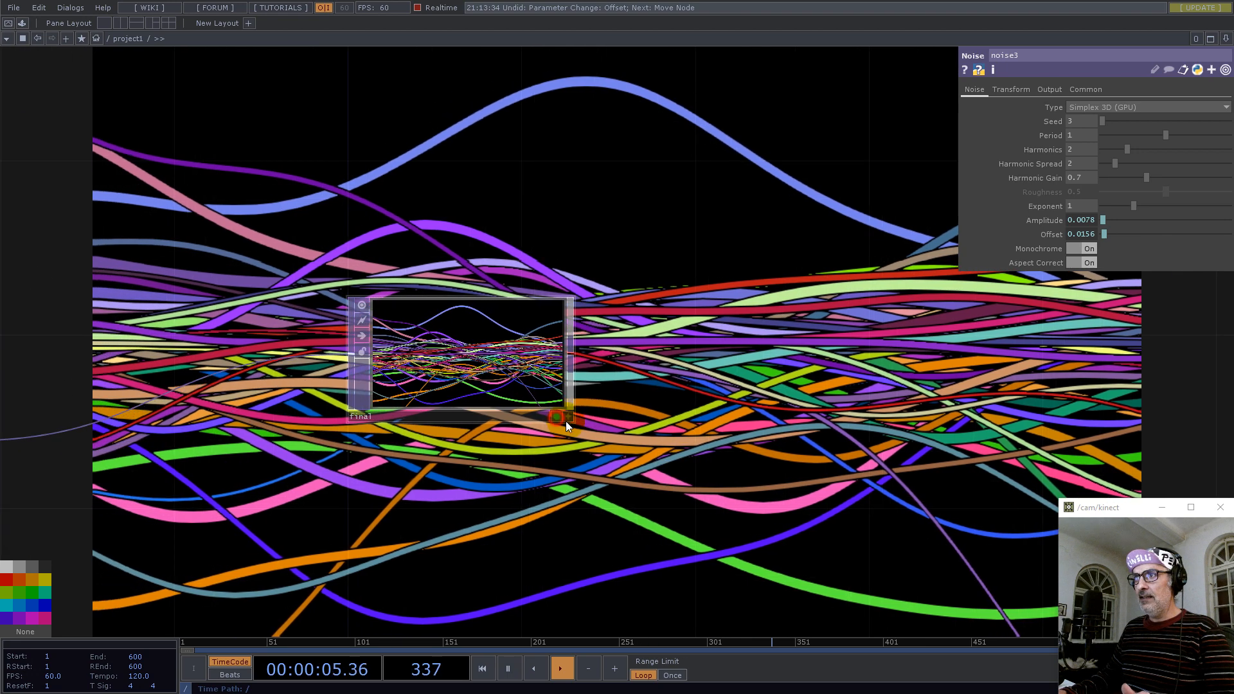
click(558, 415)
Add a Null TOP on a new branch from the output of noise1, above the existing wire
scroll(780, 481, down, 10)
scroll(780, 481, down, 3)
drag(477, 201, 697, 308)
scroll(526, 324, up, 10)
scroll(423, 334, up, 3)
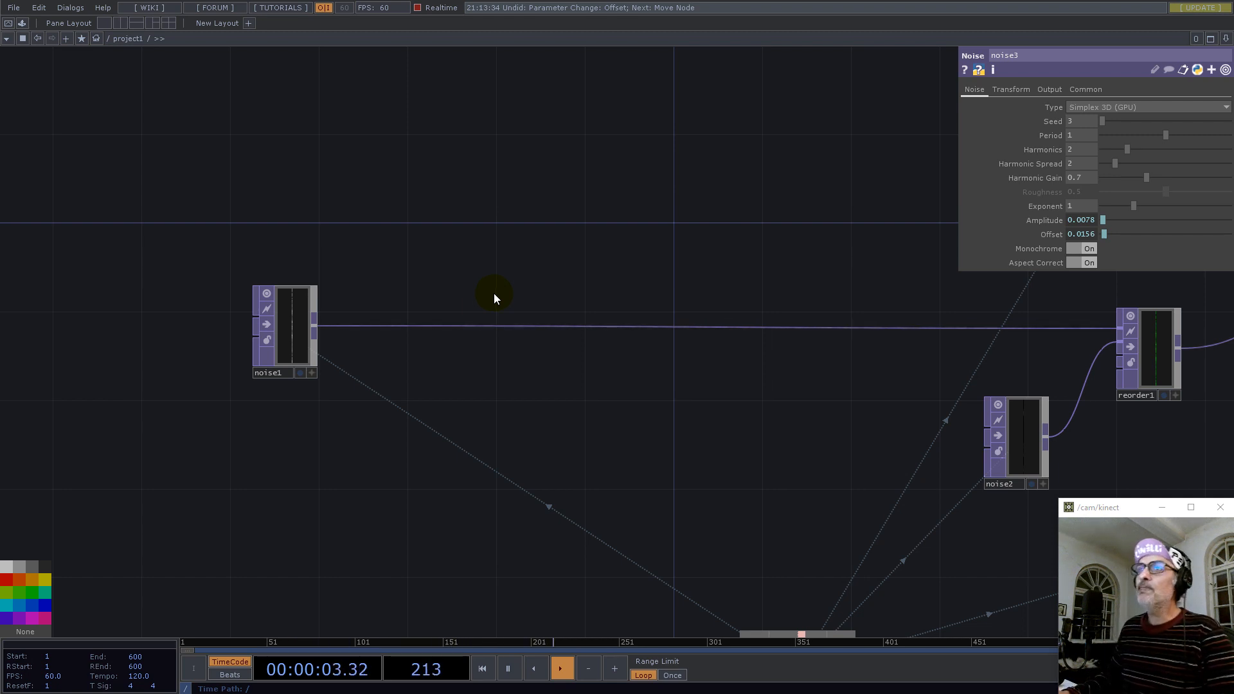
click(314, 324)
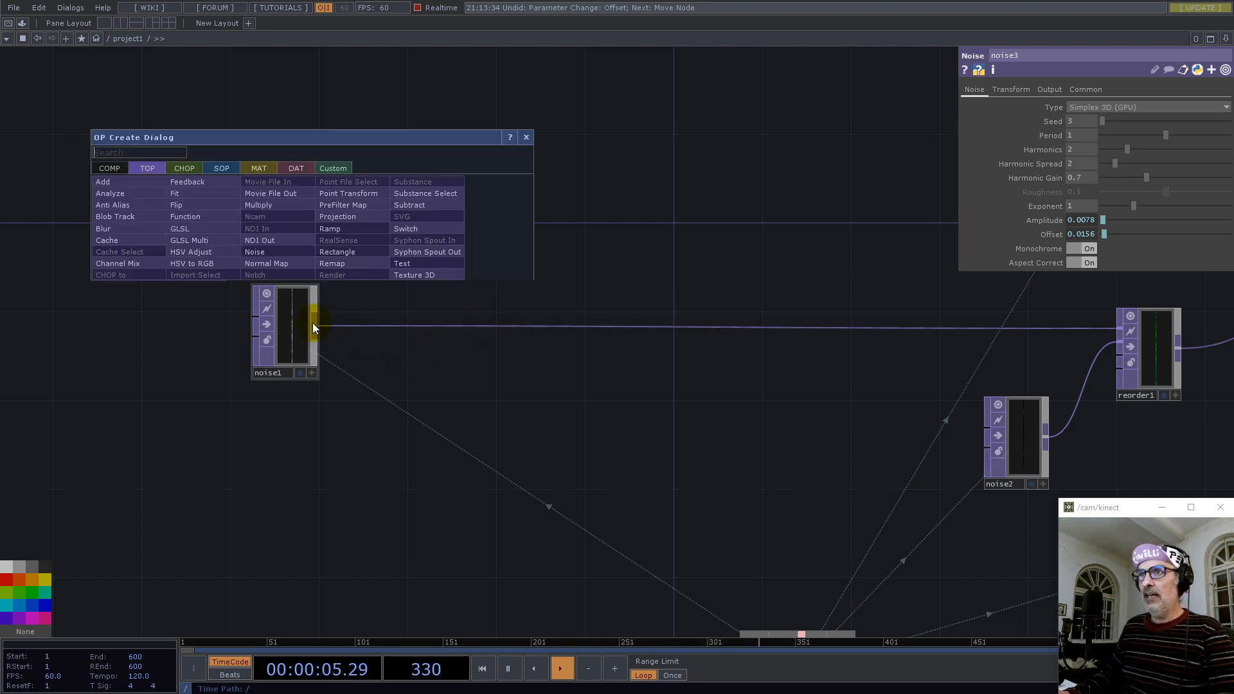
text(nu)
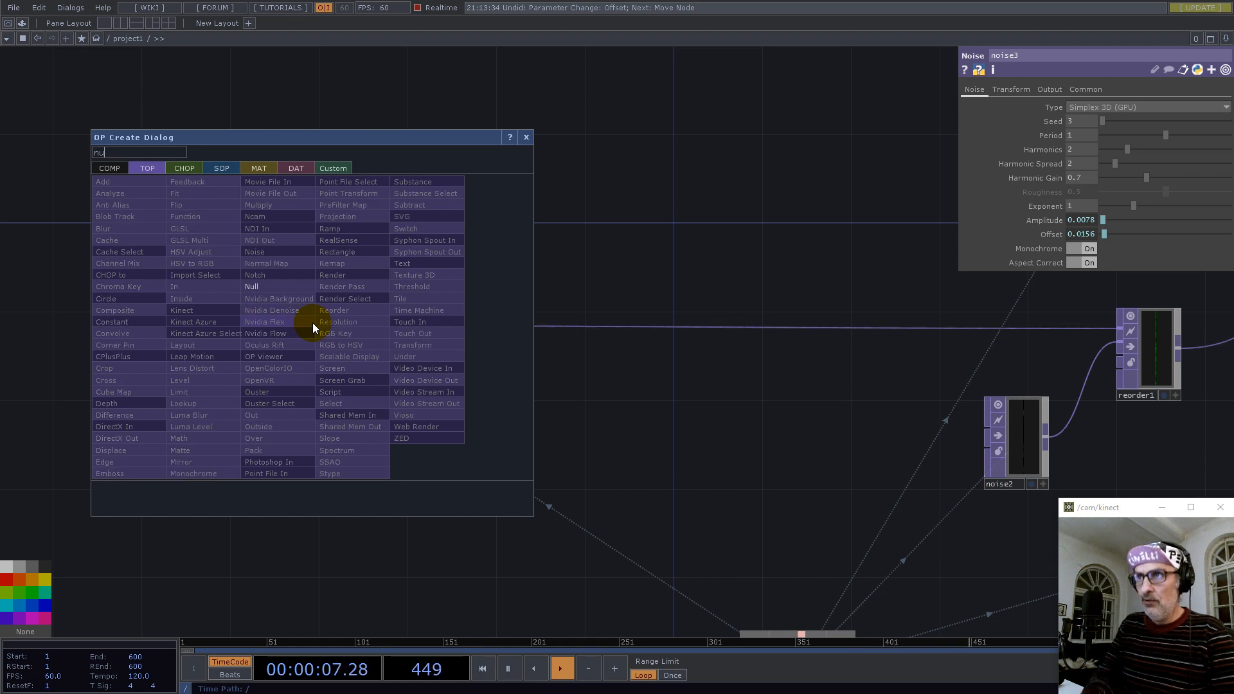
click(264, 288)
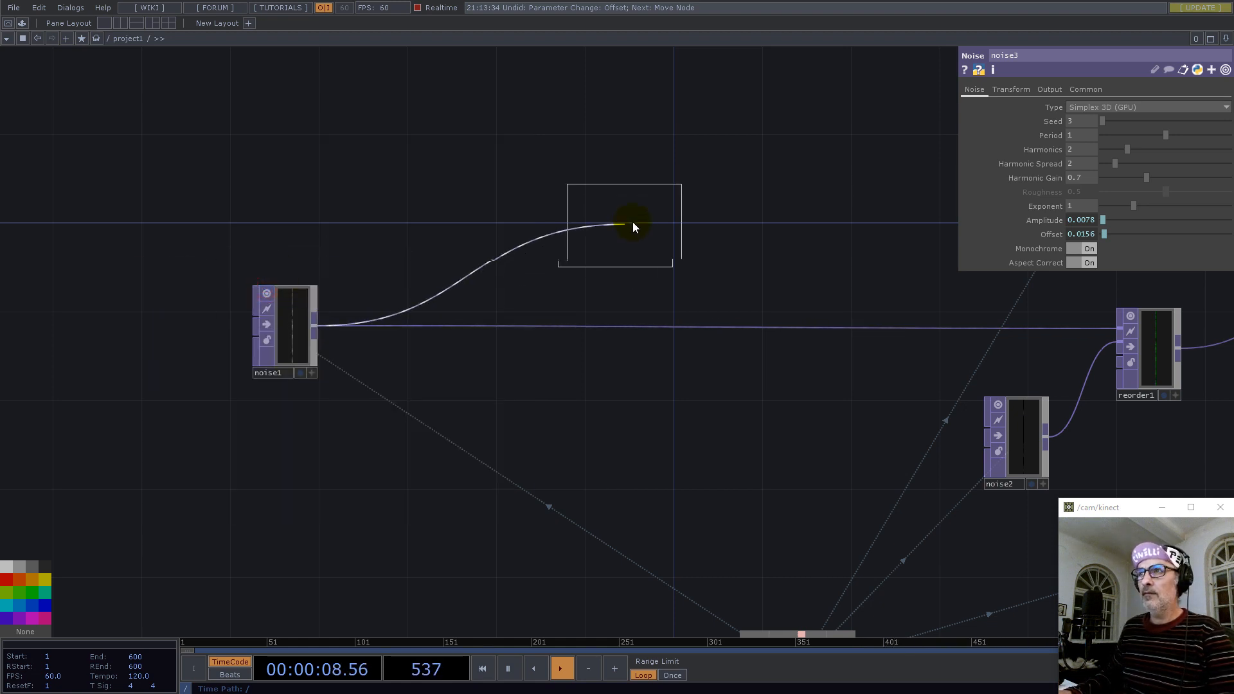
Collapse the new Null TOP into a Base COMP and rename the component kissing_numbers
right_click(512, 133)
click(556, 315)
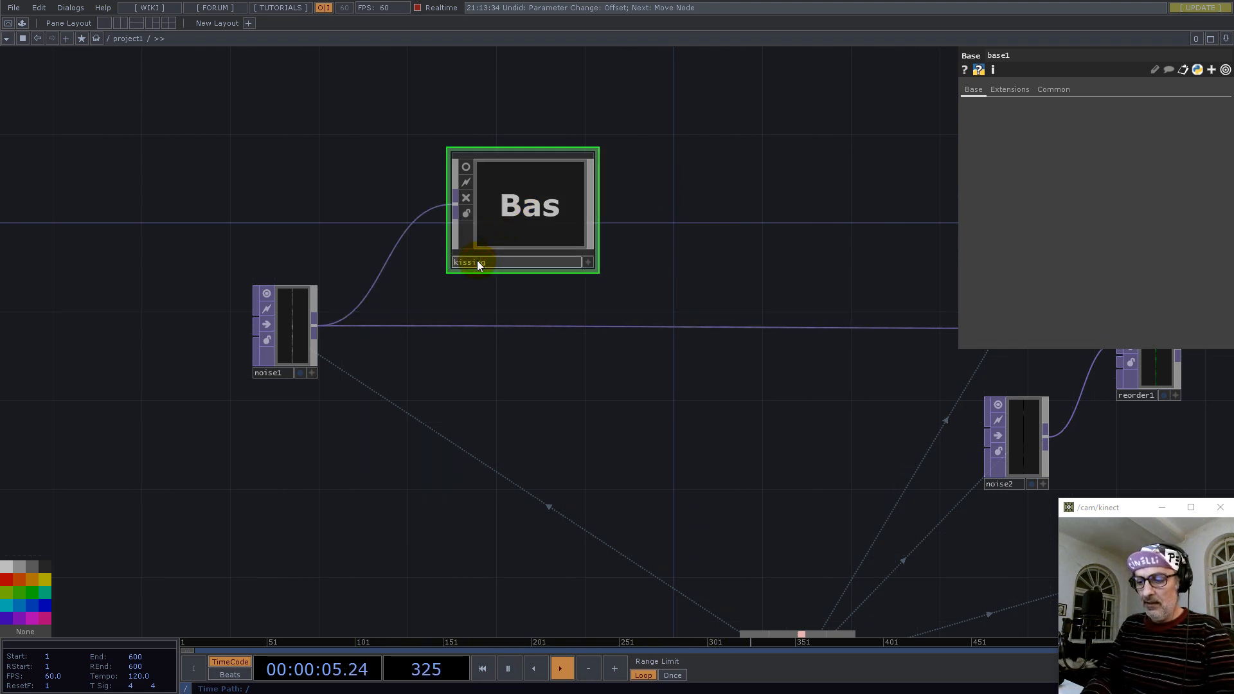
text(bers)
key(Return)
Enter the kissing_numbers component and delete the Null TOP inside, keeping in1
click(535, 207)
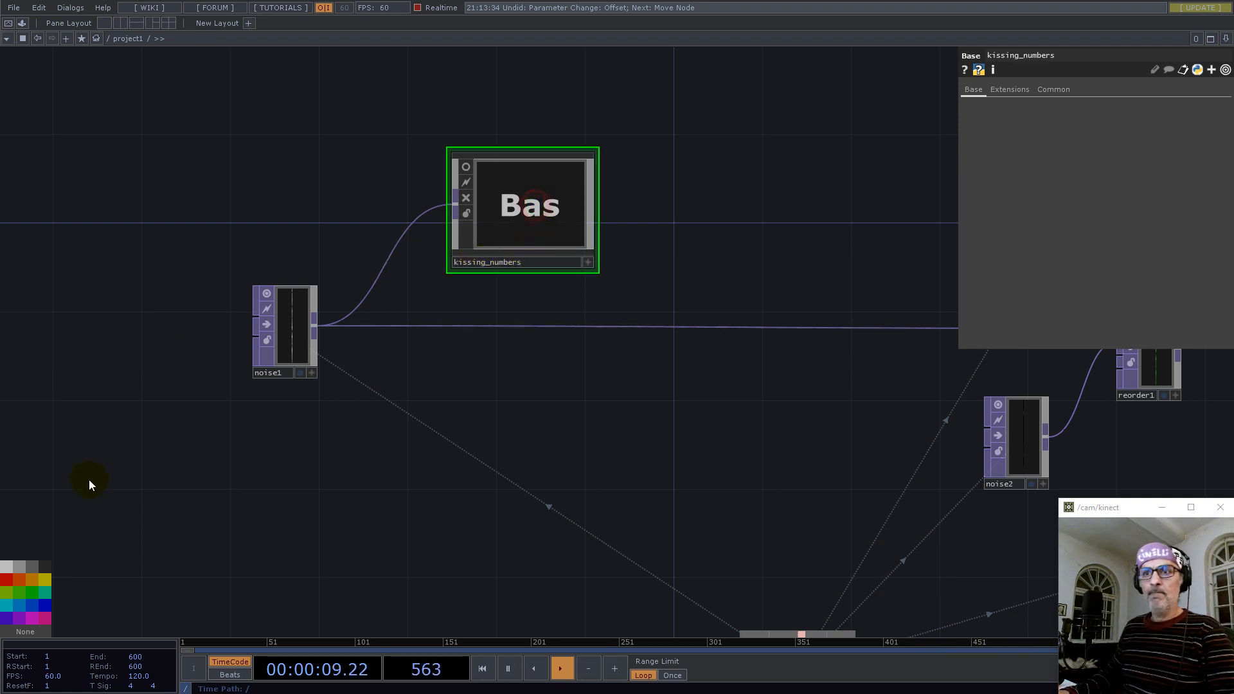
key(i)
drag(419, 204, 368, 228)
scroll(368, 228, down, 4)
key(Delete)
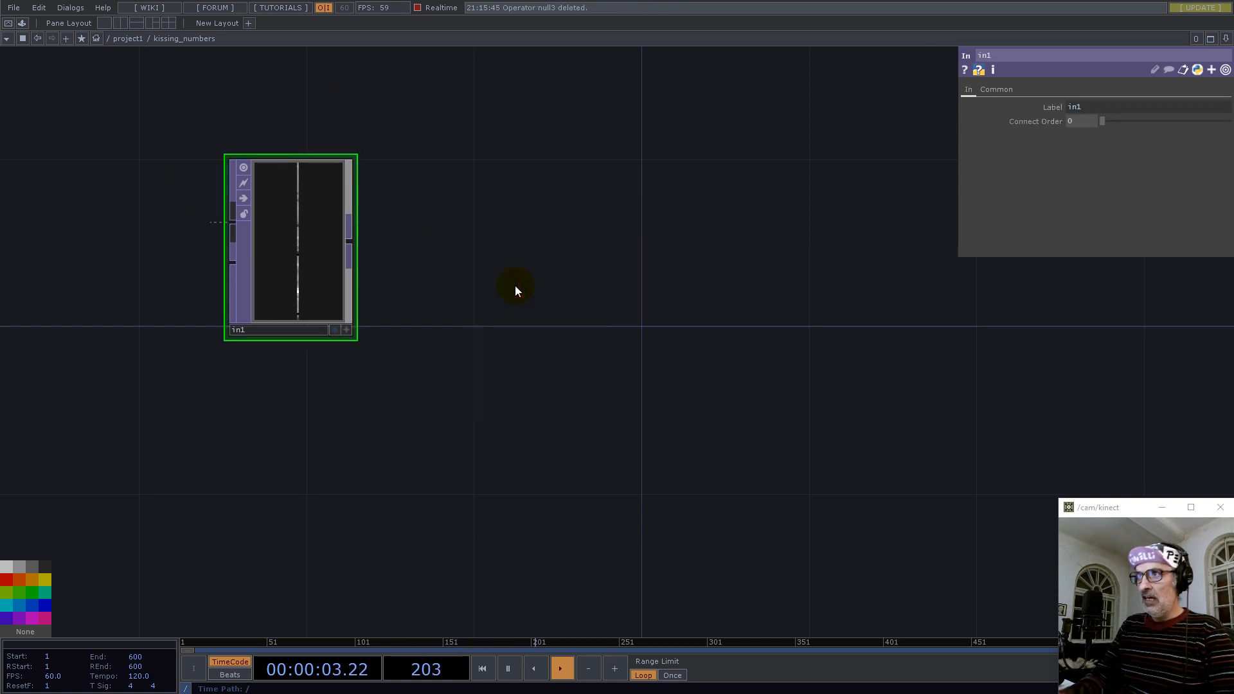
Add a Flip TOP fed by in1, set its Flop to Bottom Left and align it with in1
right_click(352, 245)
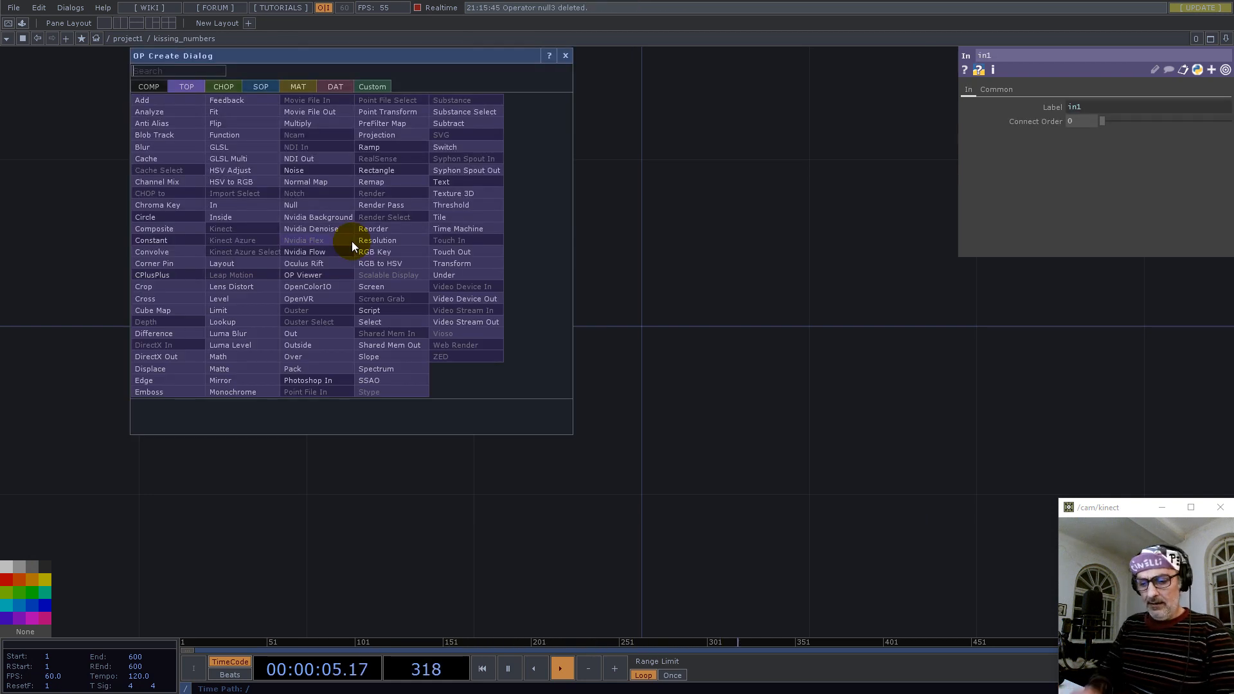
text(fli)
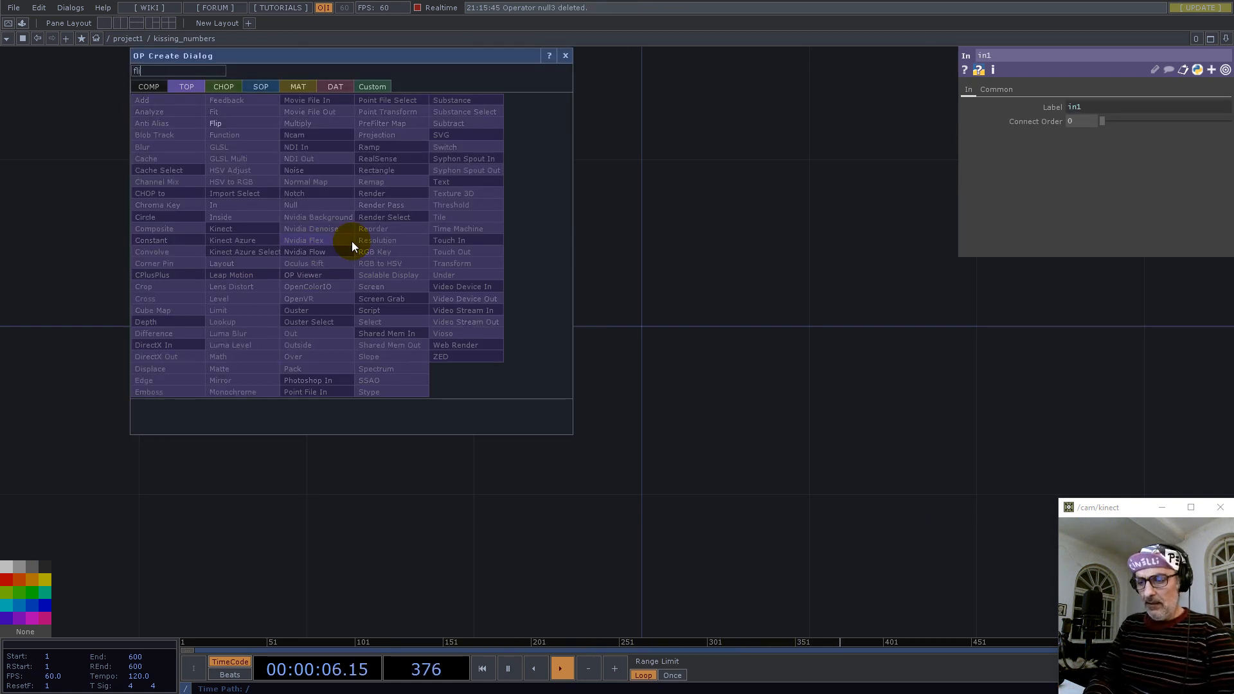
click(215, 125)
click(548, 237)
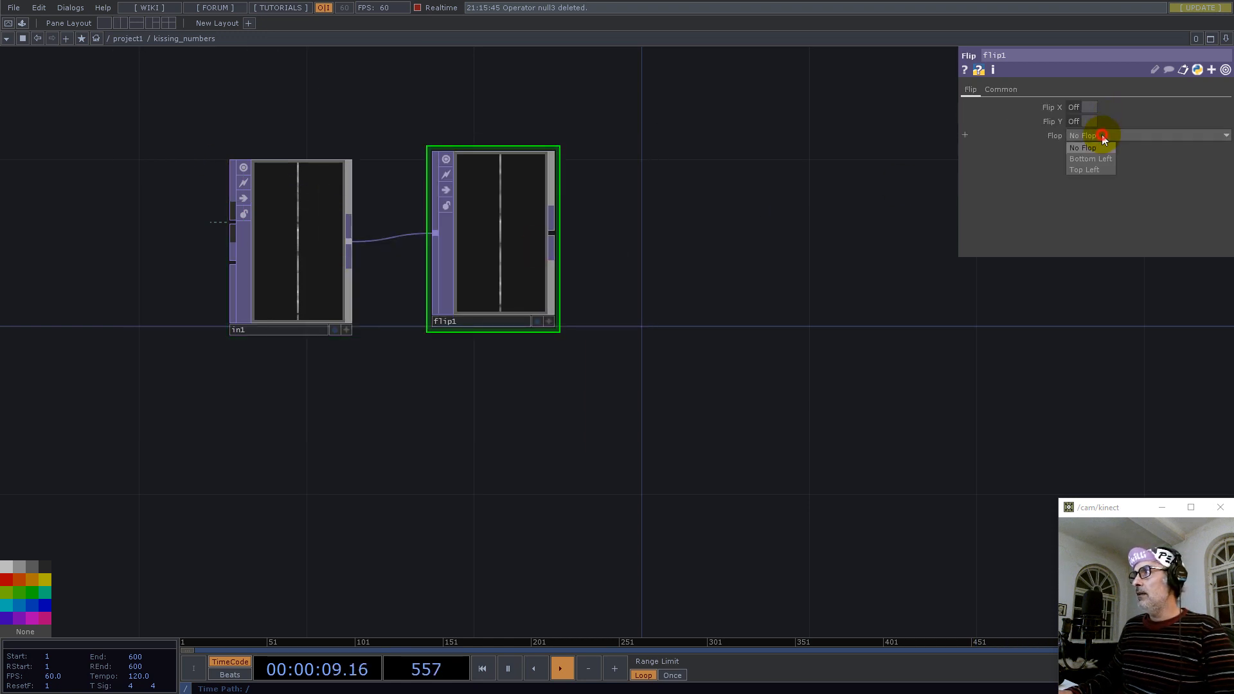
drag(552, 153, 554, 147)
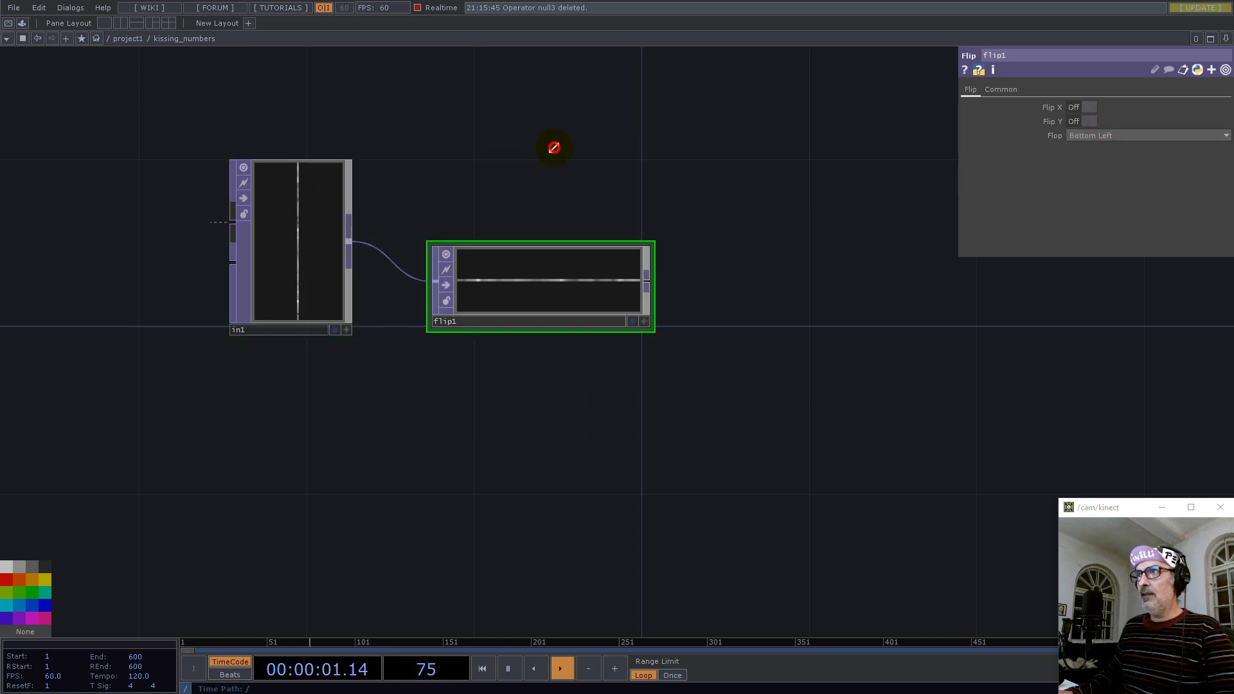
drag(575, 293, 632, 256)
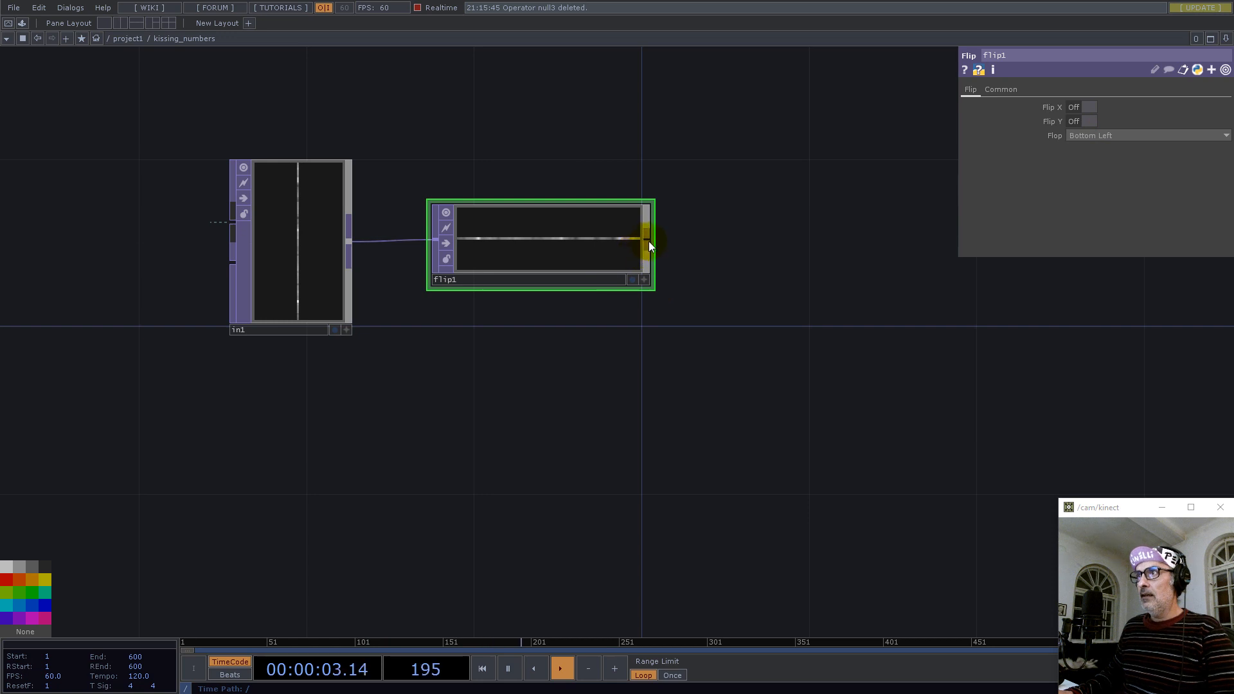
Add an Analyze TOP fed by flip1, placed below it, and set its operation to Sum
right_click(648, 243)
text(an)
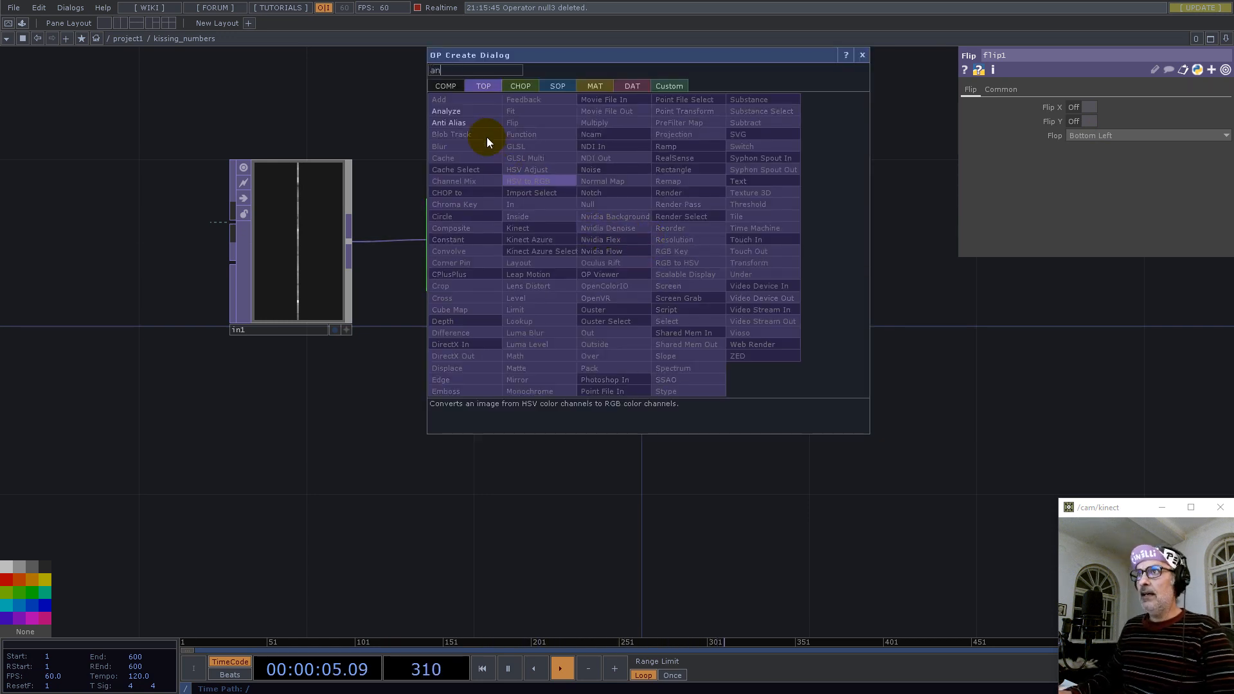
click(448, 111)
click(797, 364)
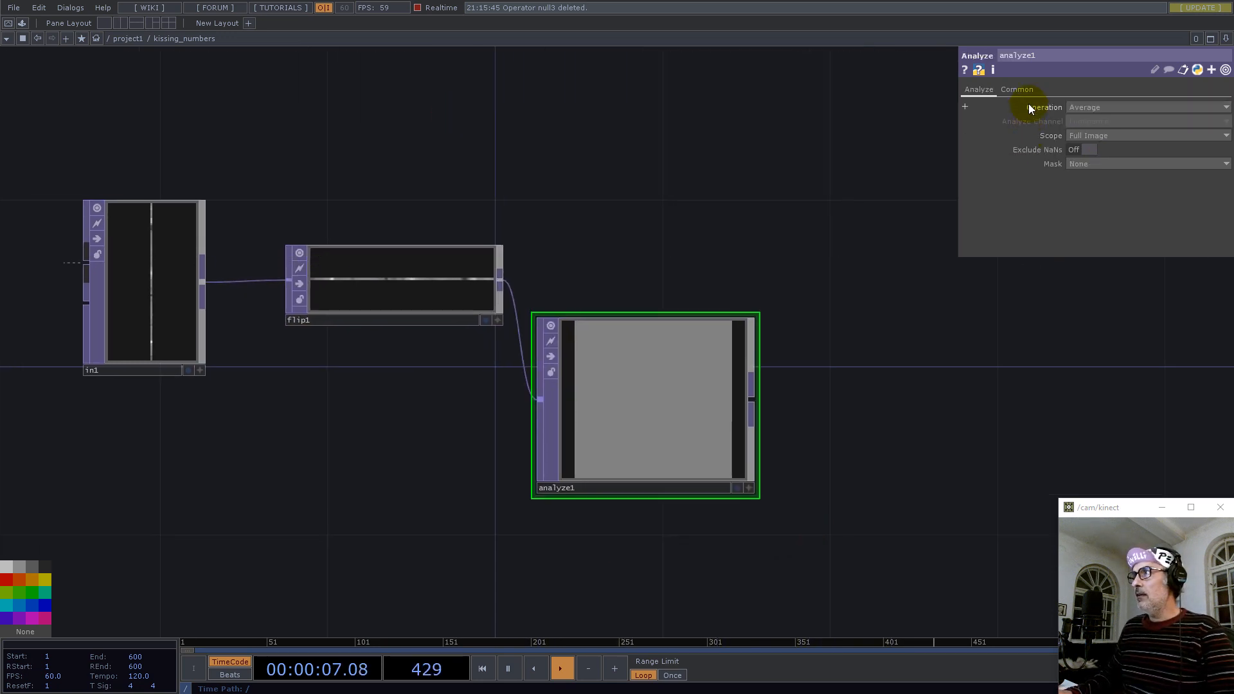
click(1089, 107)
click(1090, 210)
drag(994, 385, 848, 421)
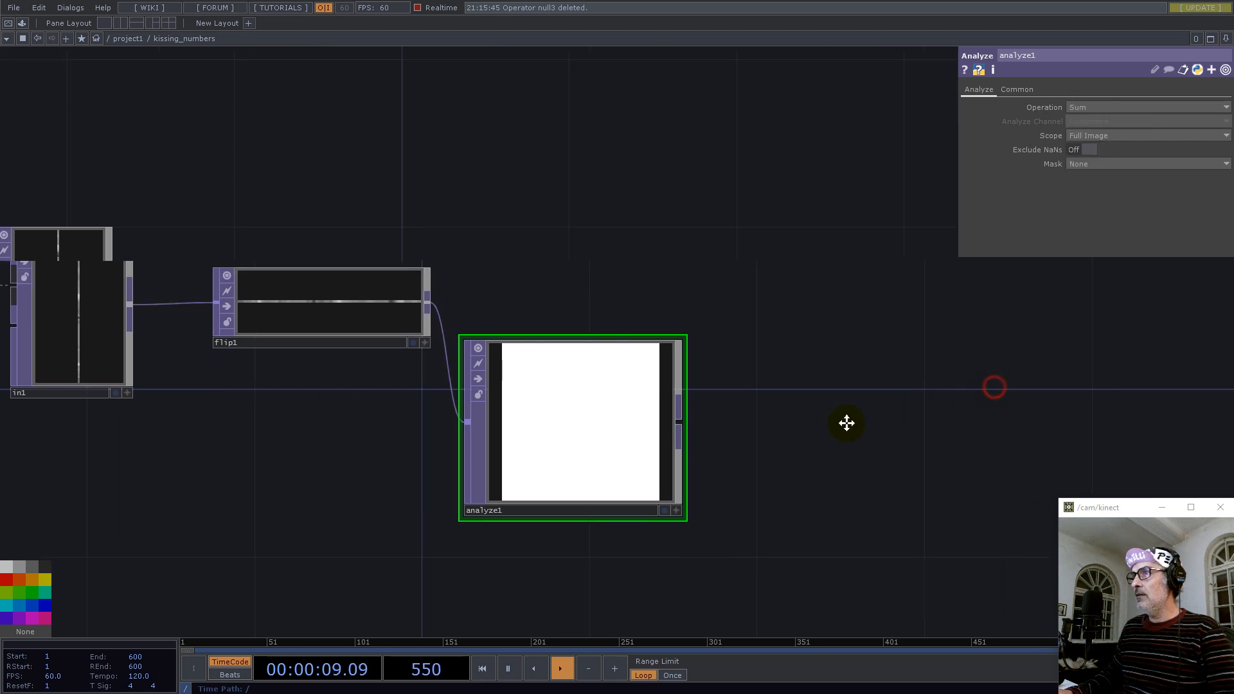
Add a Composite TOP with flip1 as first and analyze1 as second input, using the Divide operation
right_click(351, 318)
text(co)
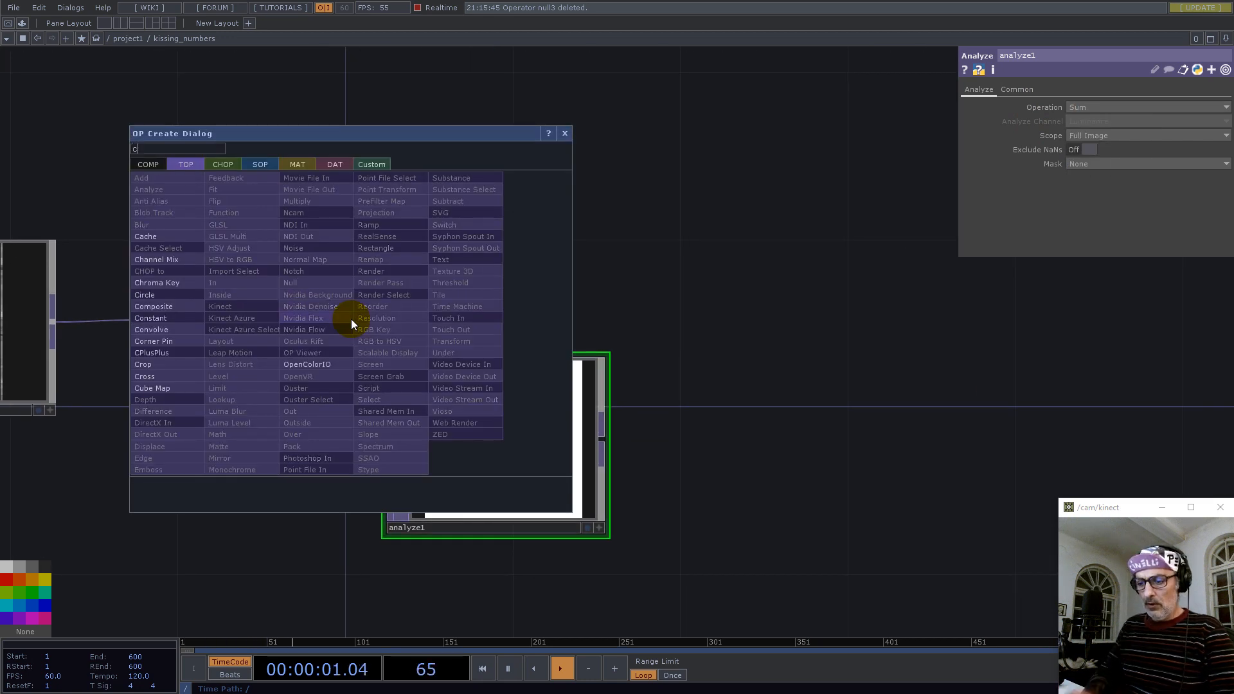
click(163, 306)
click(788, 366)
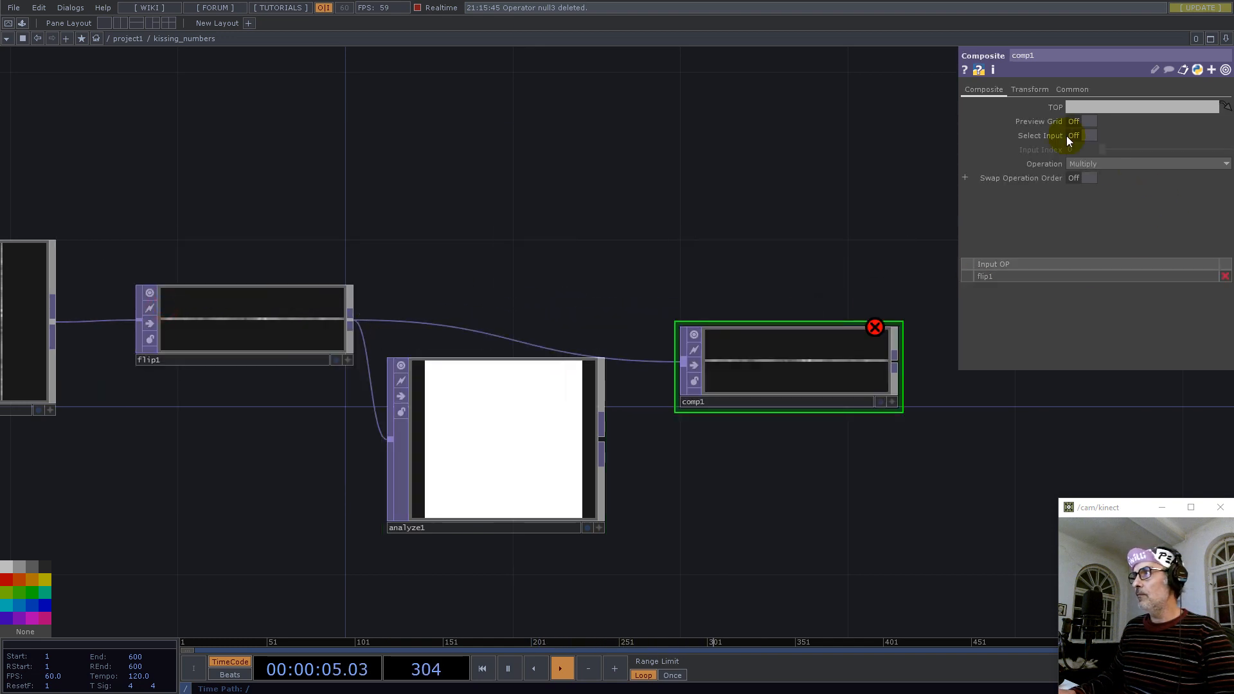
click(1088, 163)
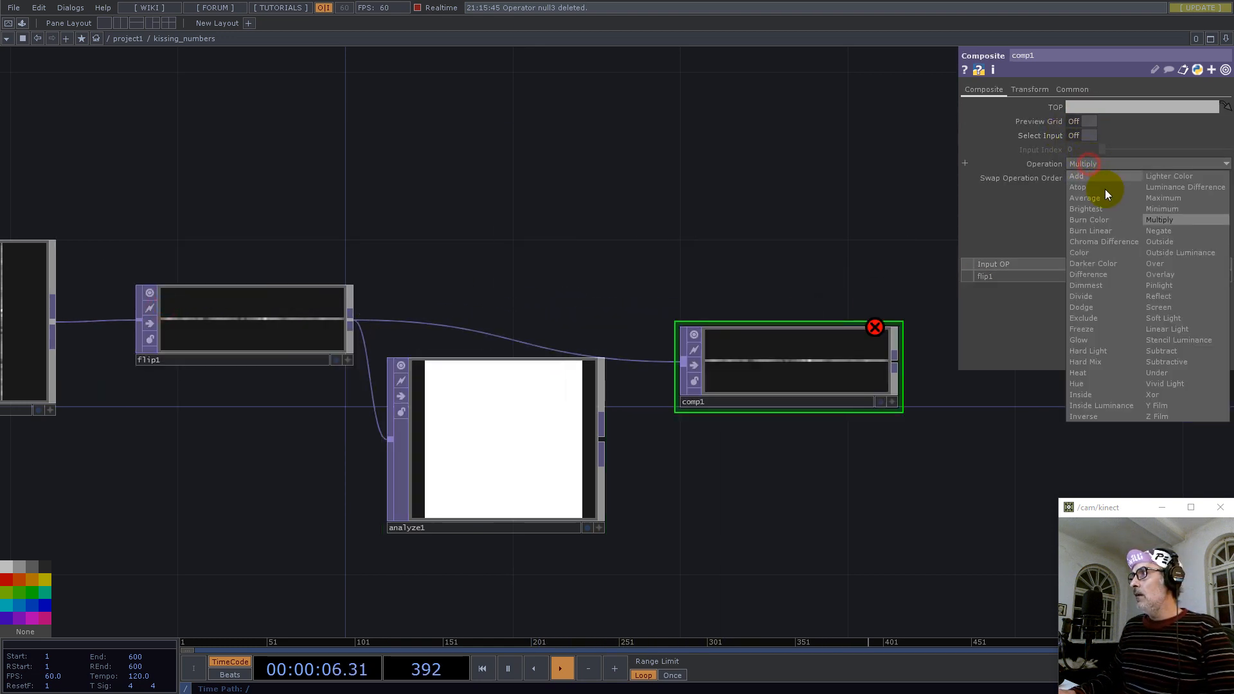
click(1076, 296)
drag(603, 441, 707, 363)
drag(790, 363, 832, 279)
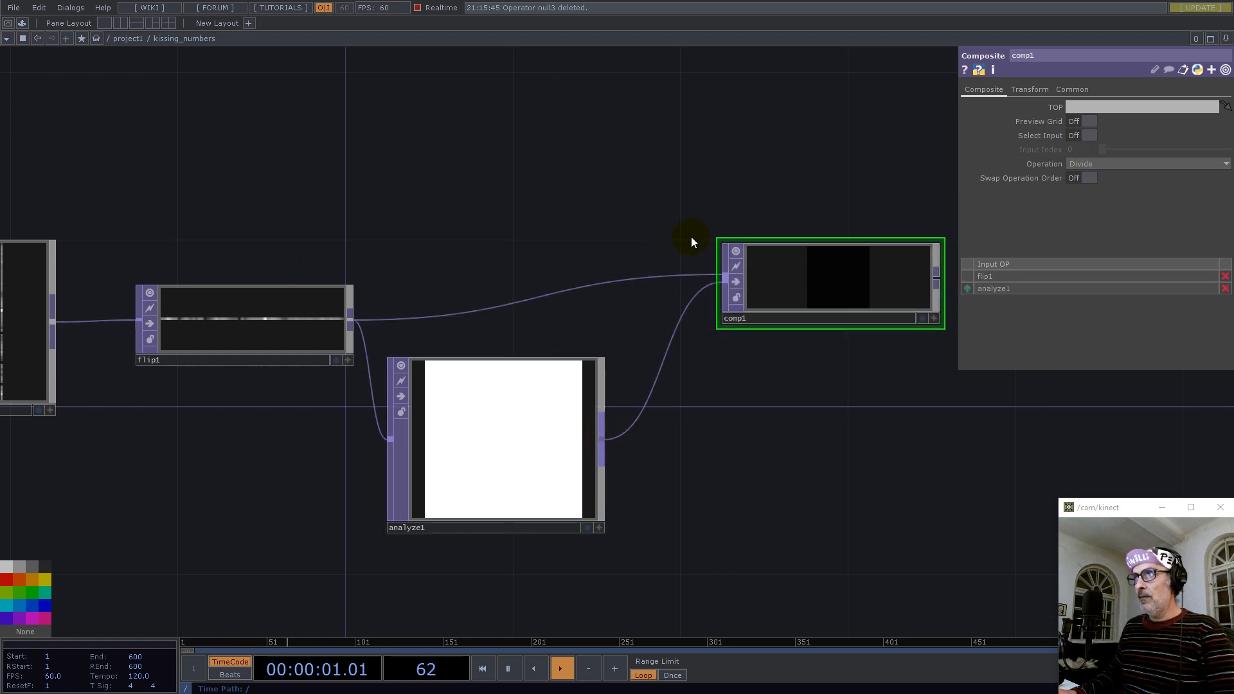
Set the Composite TOP's Fixed Layer to Input 1
click(1028, 89)
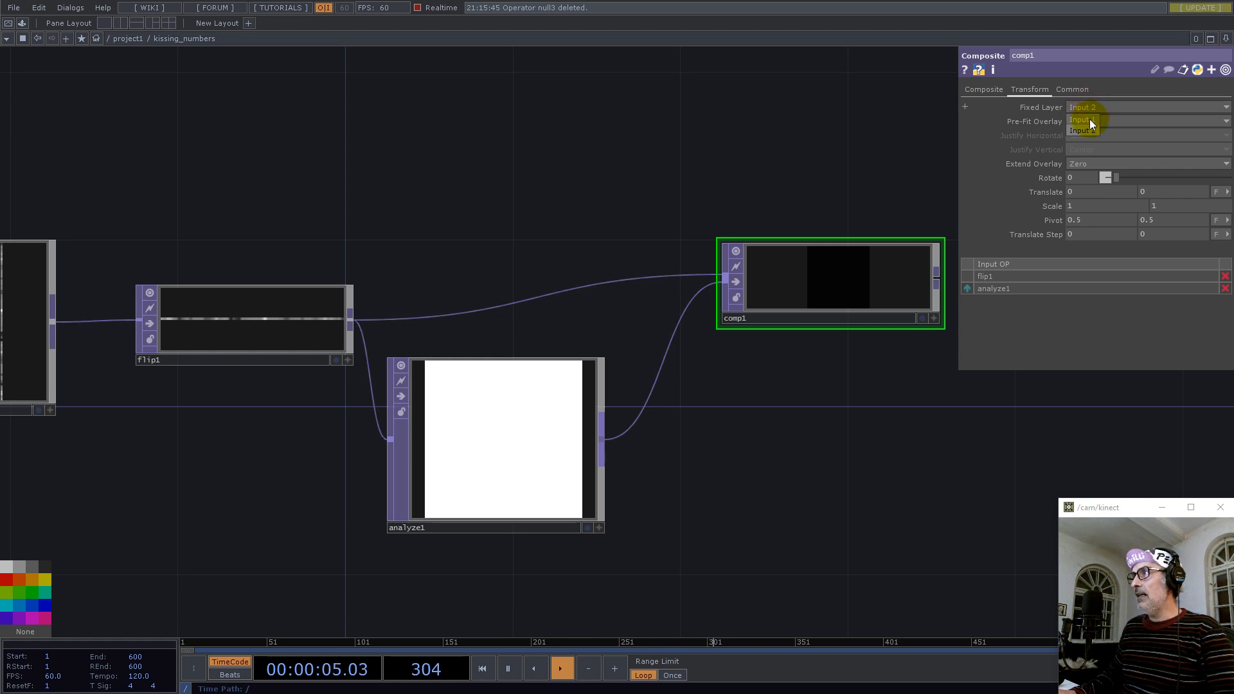
click(1089, 118)
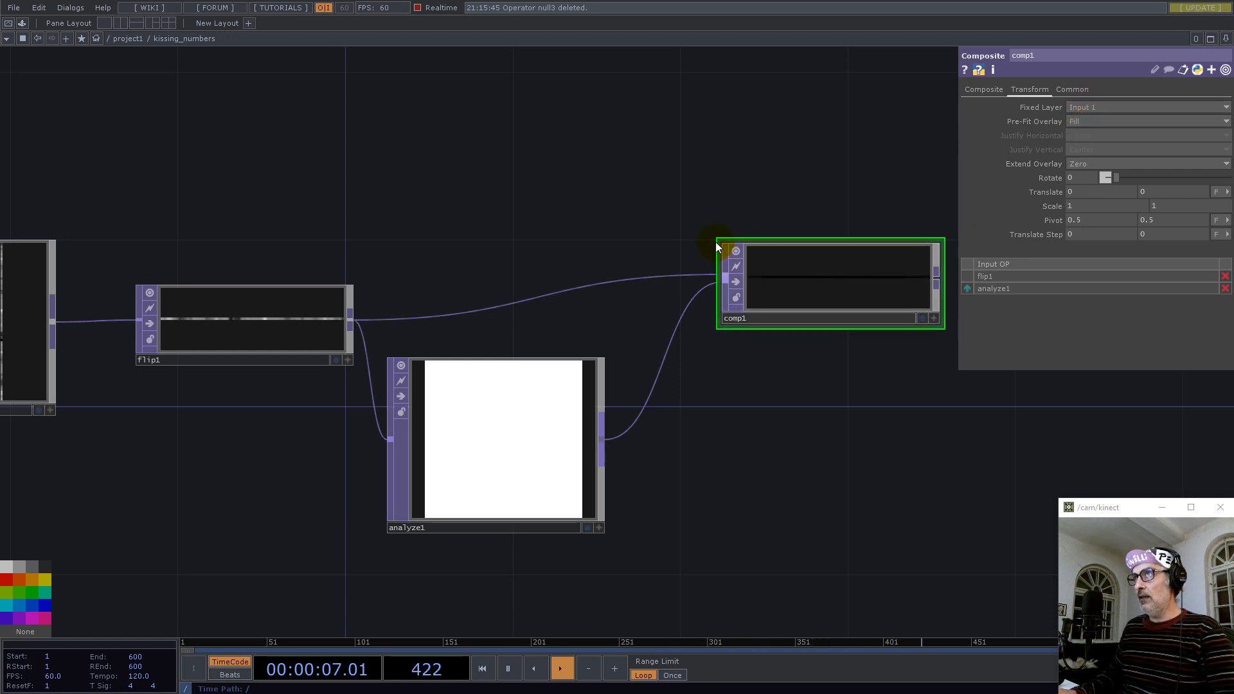
drag(784, 182, 628, 223)
drag(590, 273, 522, 289)
drag(628, 331, 669, 372)
drag(733, 306, 665, 290)
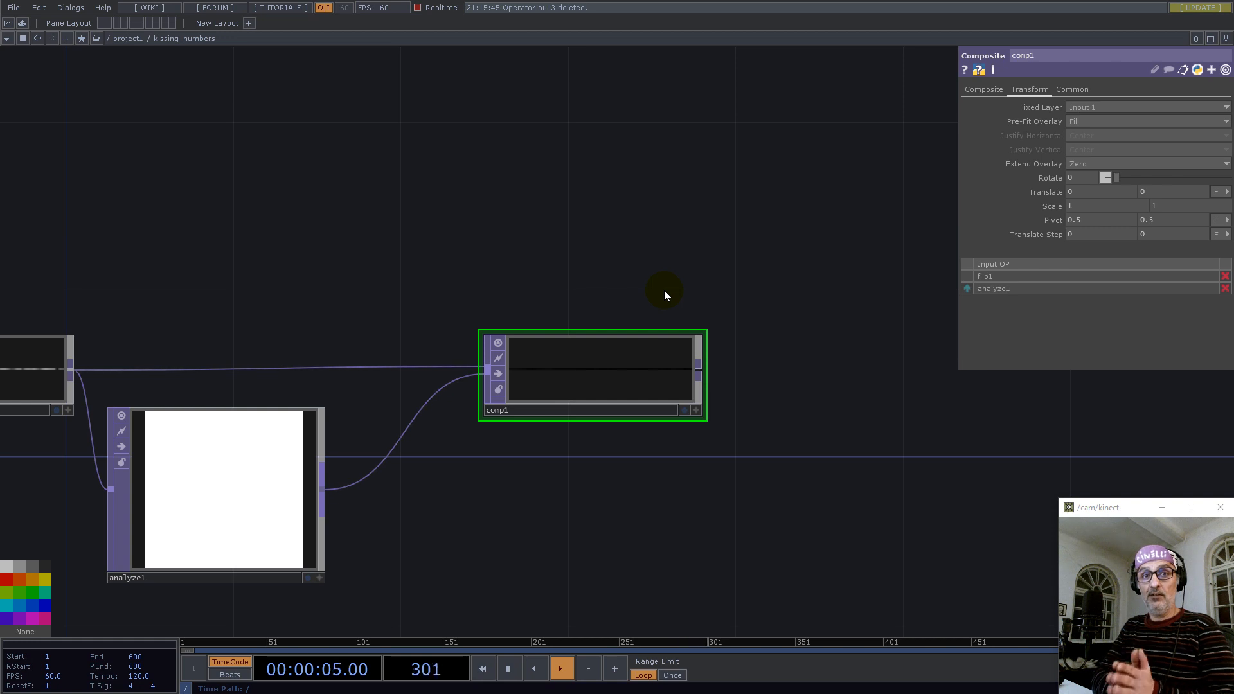
Duplicate analyze1 and feed the copy from comp1's output to check the sum of the divided values
scroll(590, 364, down, 5)
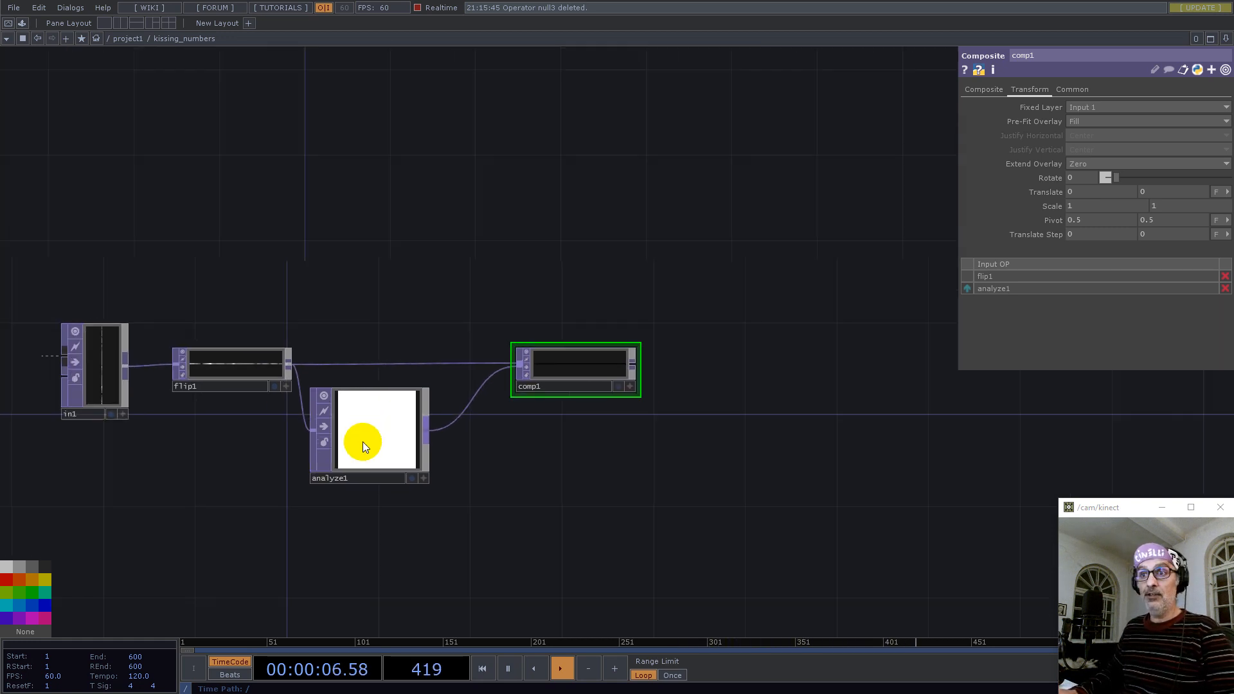
click(394, 424)
key(ctrl+c)
key(ctrl+v)
click(815, 461)
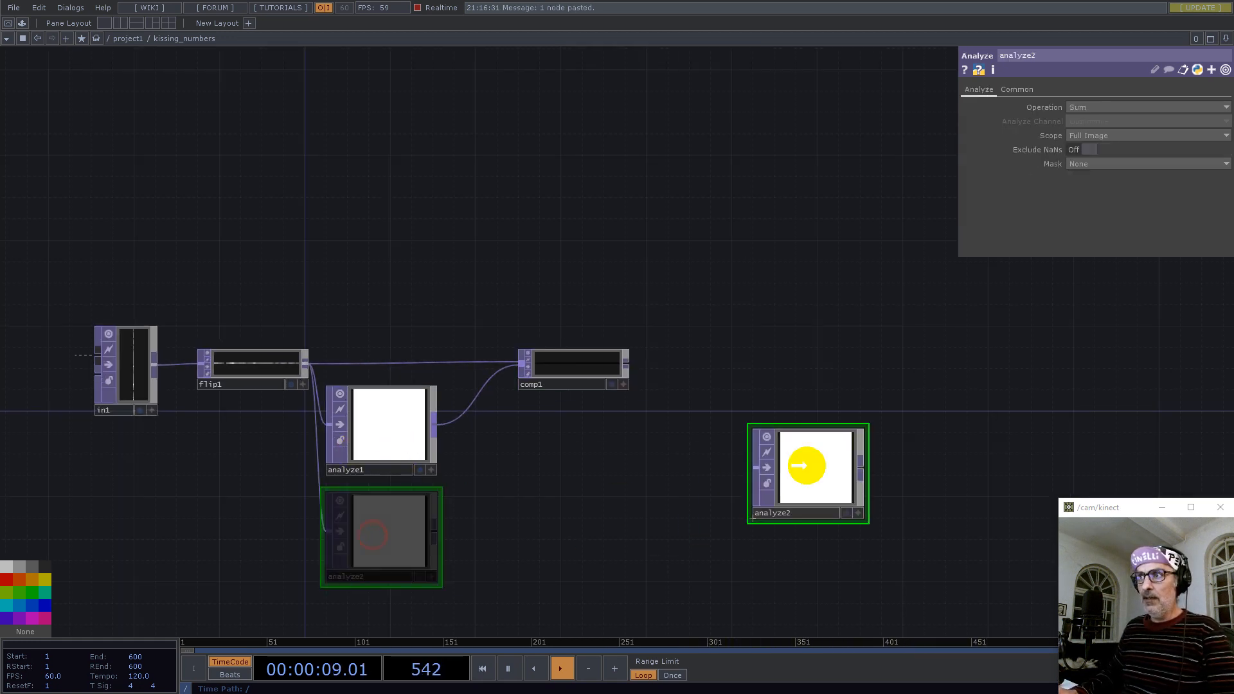
drag(630, 368, 681, 446)
Convert analyze2 with a TOP to CHOP, clear its green, blue and alpha channels, and space the two operators apart
right_click(753, 445)
click(624, 290)
click(557, 316)
click(829, 445)
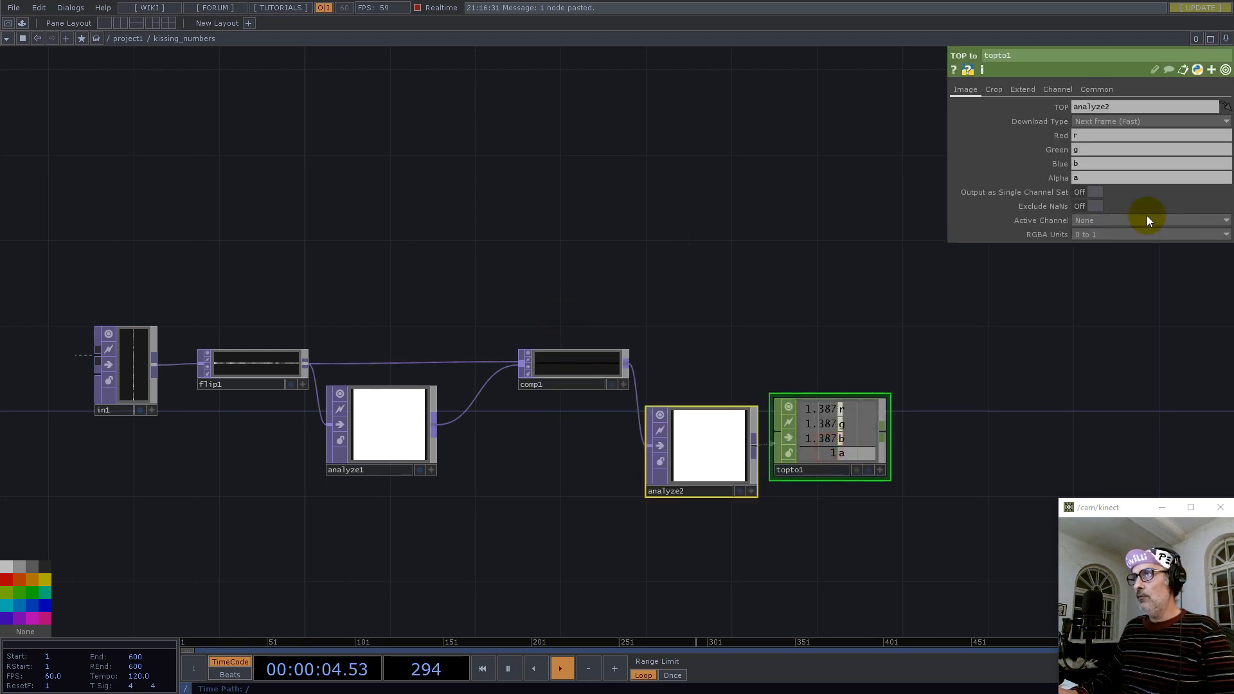
drag(1094, 153, 967, 149)
key(BackSpace)
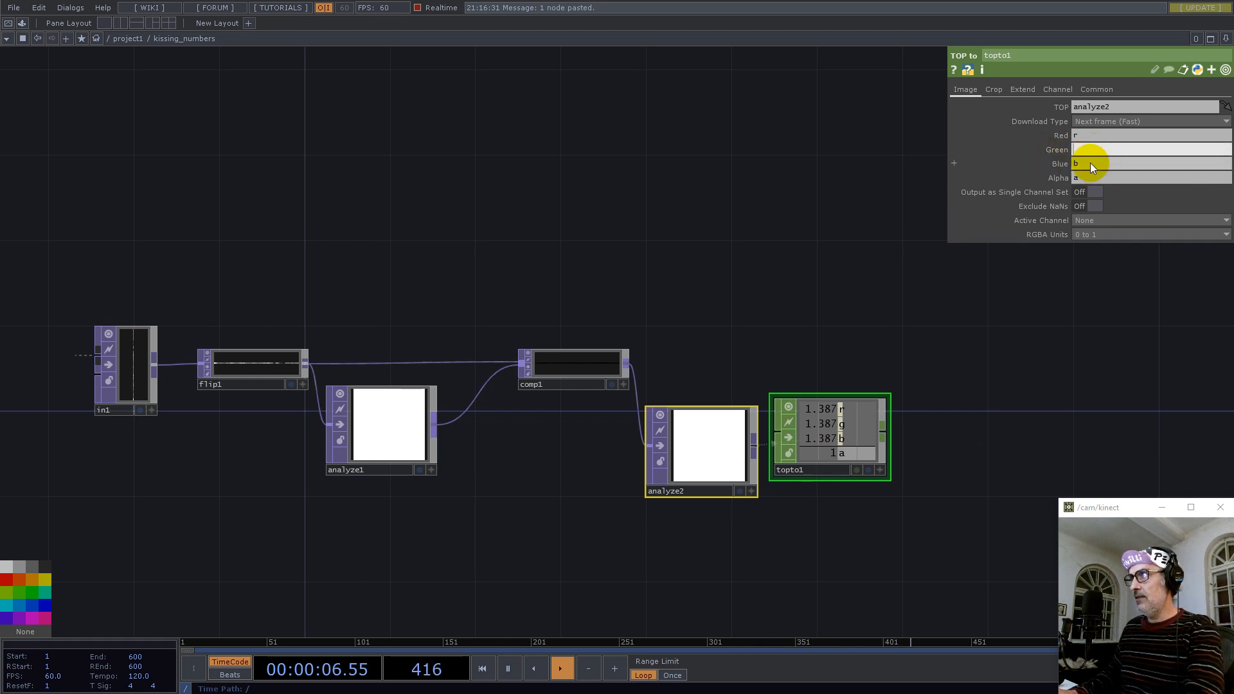
click(1086, 163)
key(BackSpace)
click(1103, 181)
key(BackSpace)
drag(835, 427, 909, 460)
drag(744, 460, 809, 460)
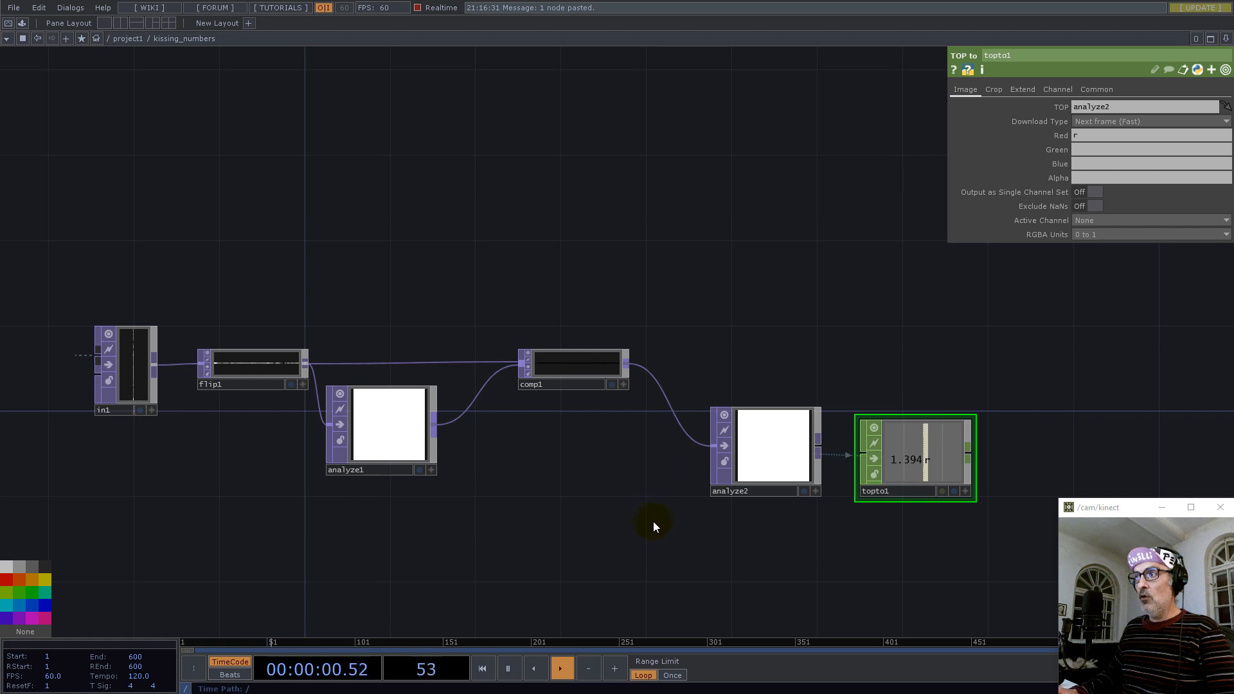
Select flip1, analyze1 and comp1 together and set their input and viewer smoothness to Nearest Pixel
drag(657, 529, 229, 270)
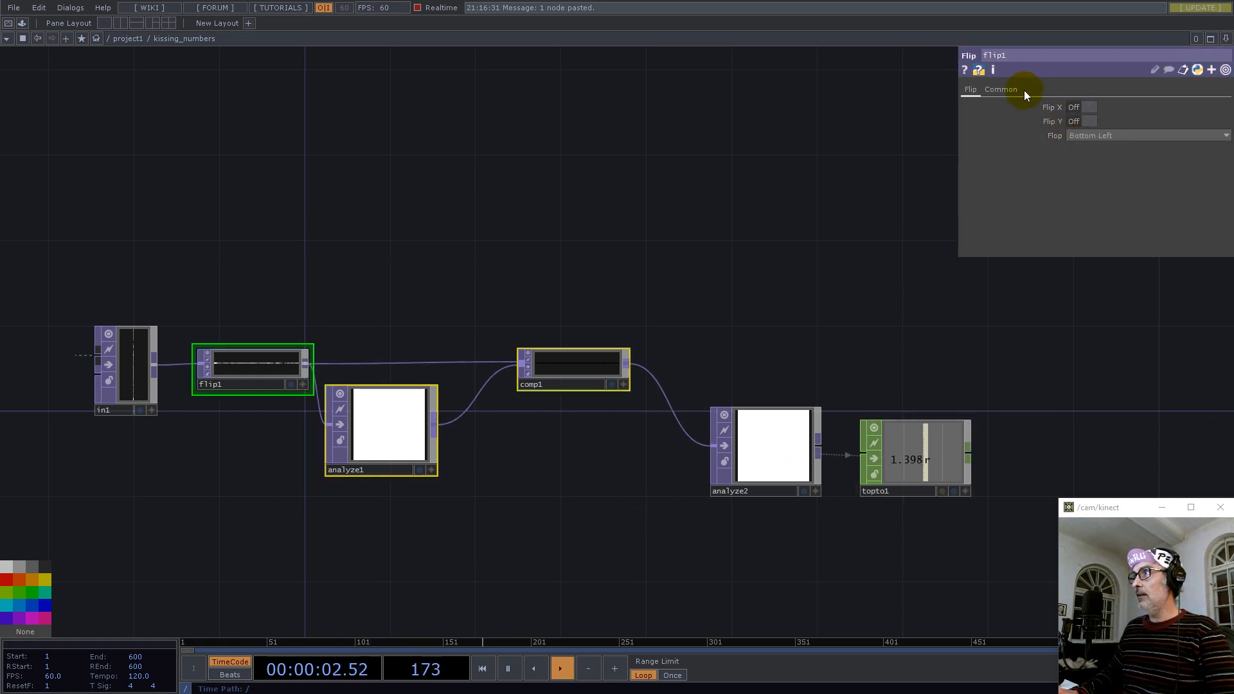
click(1012, 90)
click(1109, 178)
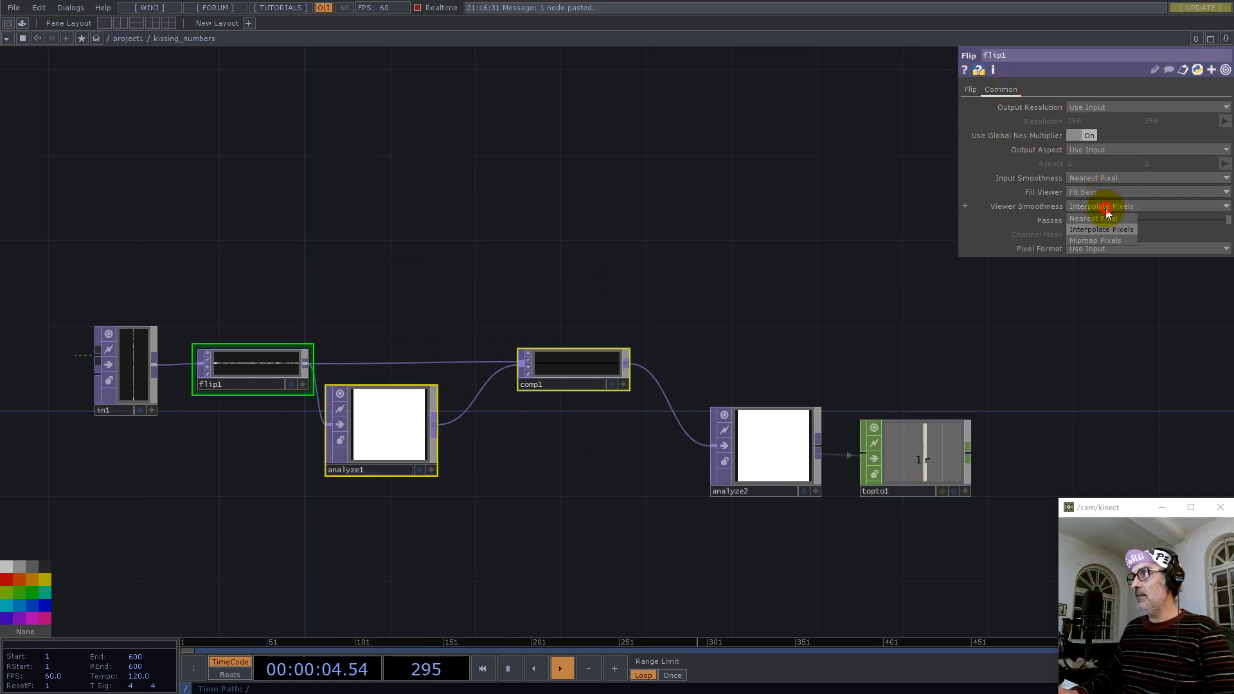
Inspect the topto1 readout, and delete the temporary analyze2 and topto1 operators
scroll(819, 442, up, 5)
scroll(830, 488, down, 5)
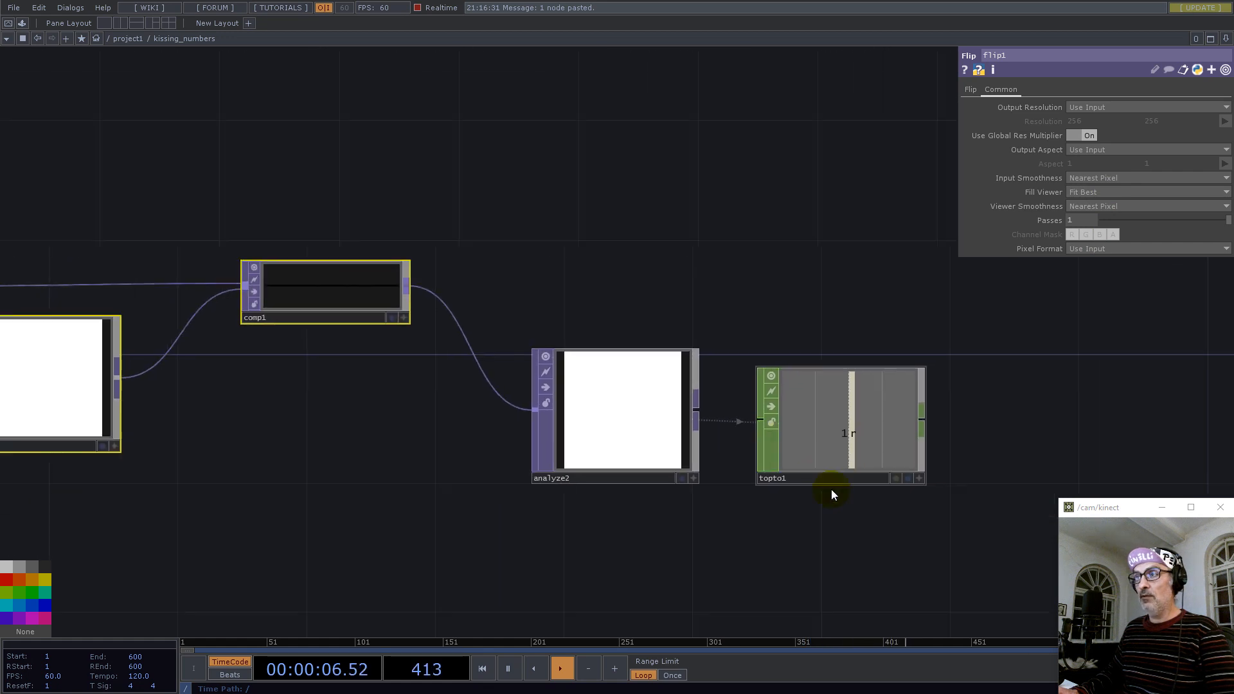
scroll(626, 403, up, 2)
click(625, 404)
key(Delete)
Add a Fit TOP fed by comp1, placed below and beyond it
middle_drag(629, 317, 701, 367)
scroll(523, 295, down, 2)
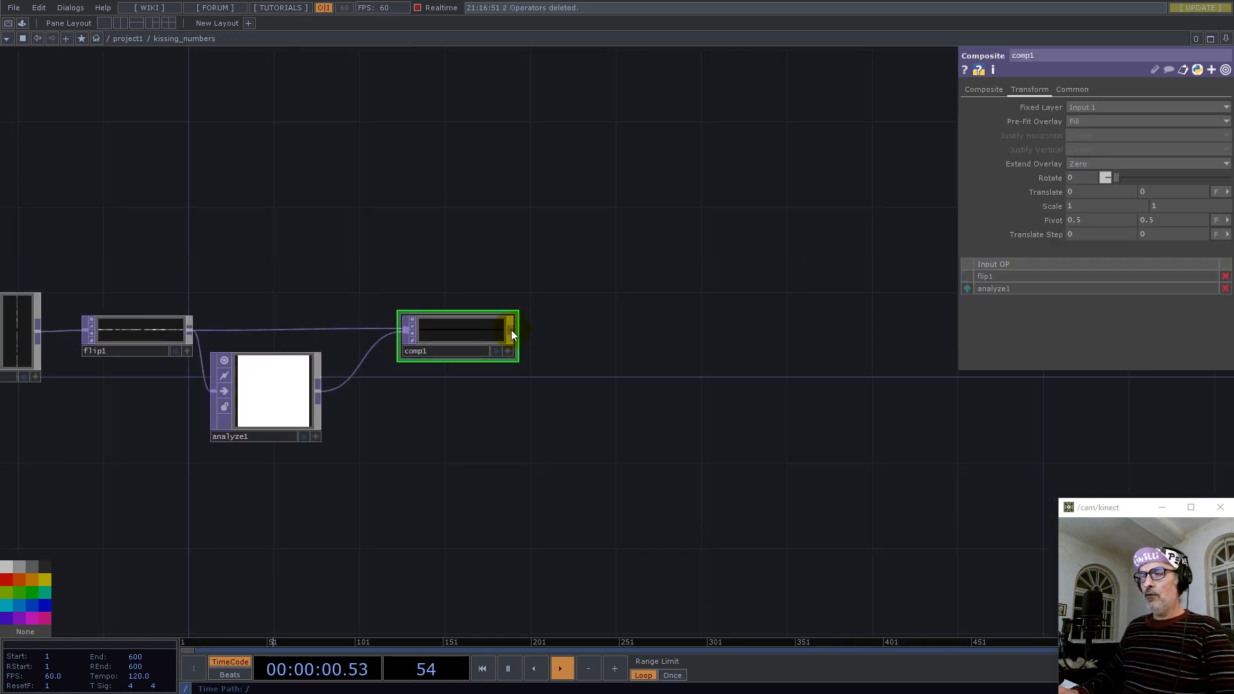
click(510, 330)
text(fli)
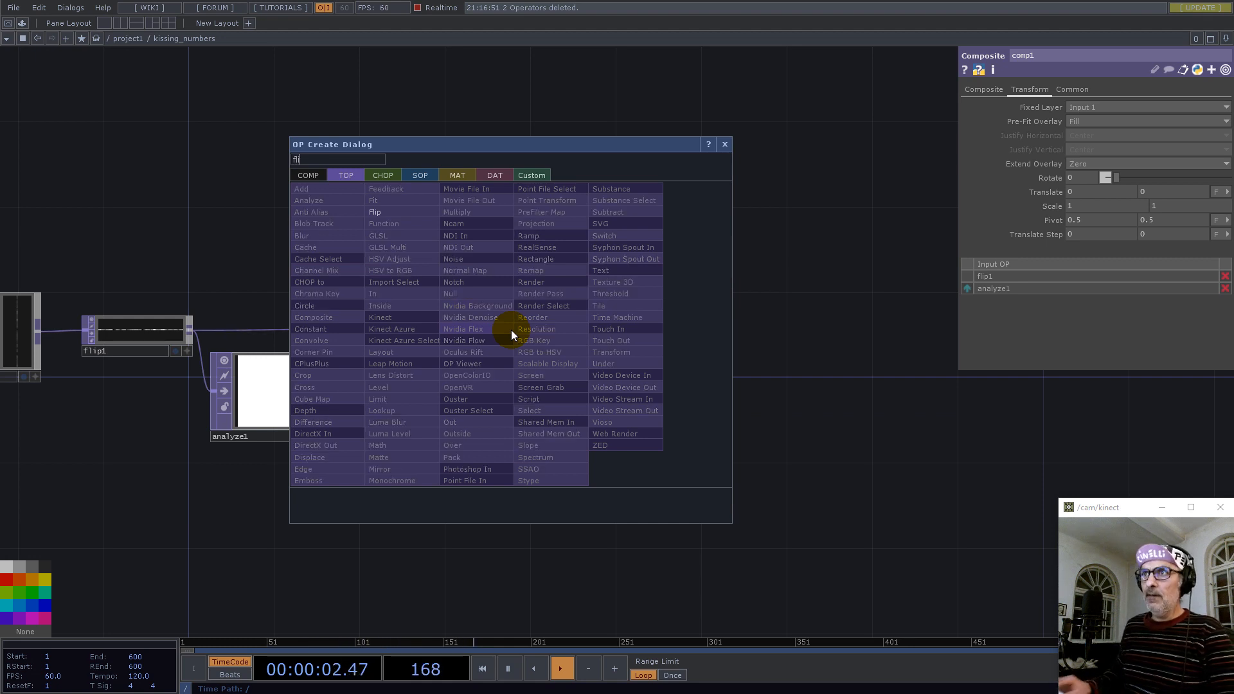
click(377, 200)
click(627, 418)
Go up to project1 and open null1's channels in a floating viewer window, moved clear of the operators
scroll(707, 521, down, 6)
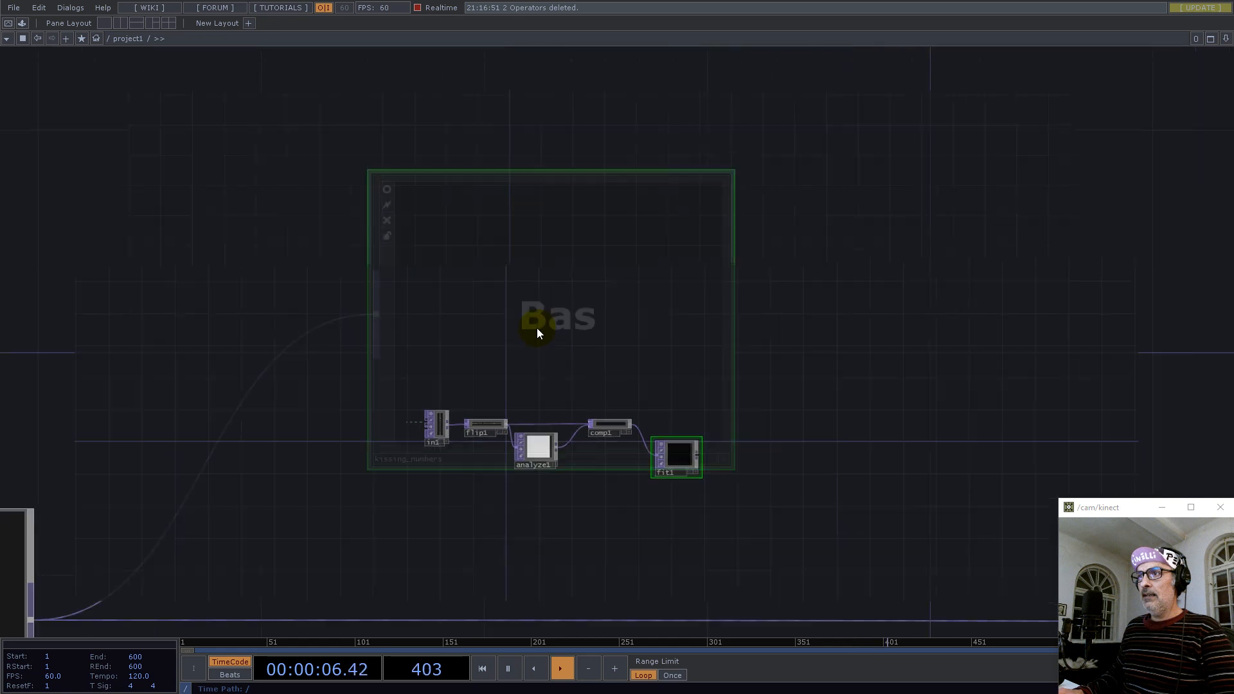
scroll(602, 349, down, 8)
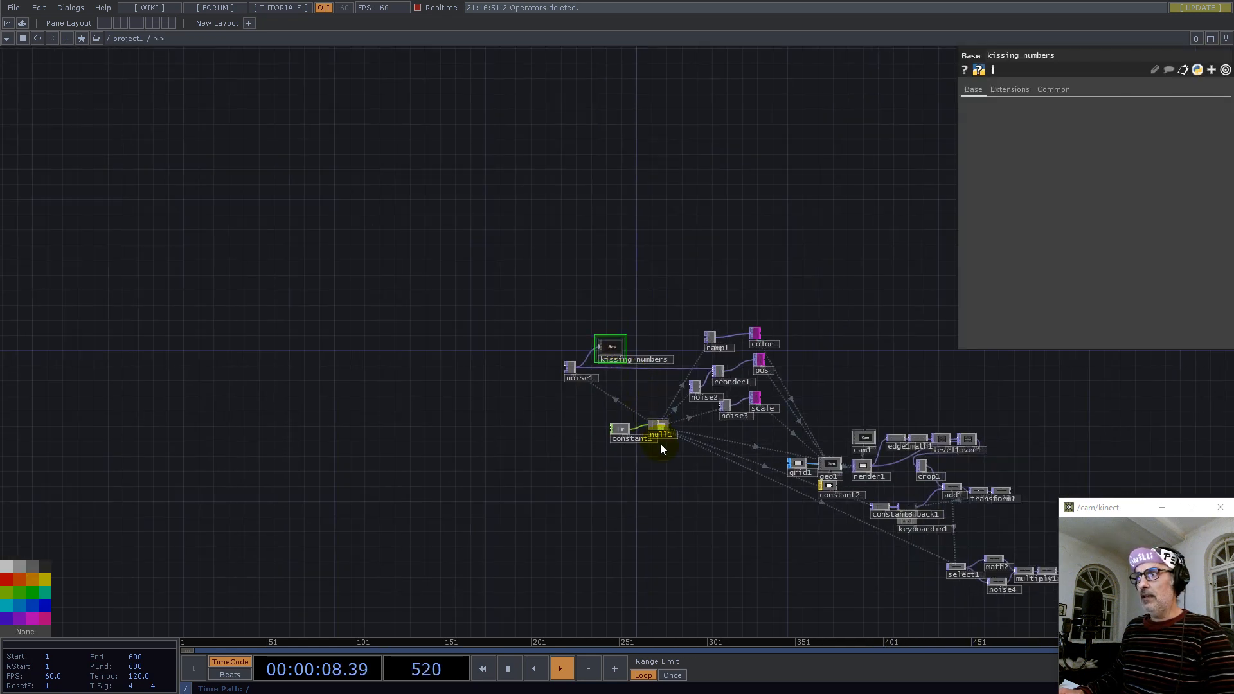
scroll(659, 453, up, 8)
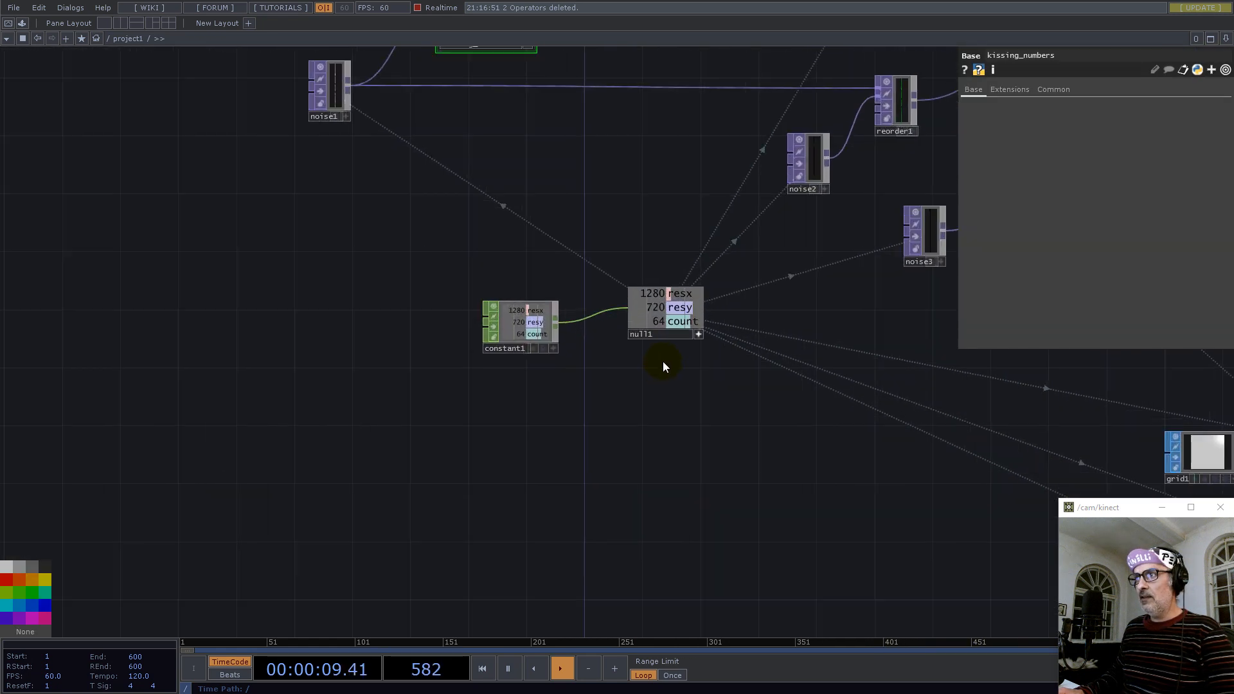
right_click(679, 333)
click(695, 327)
drag(651, 229, 234, 127)
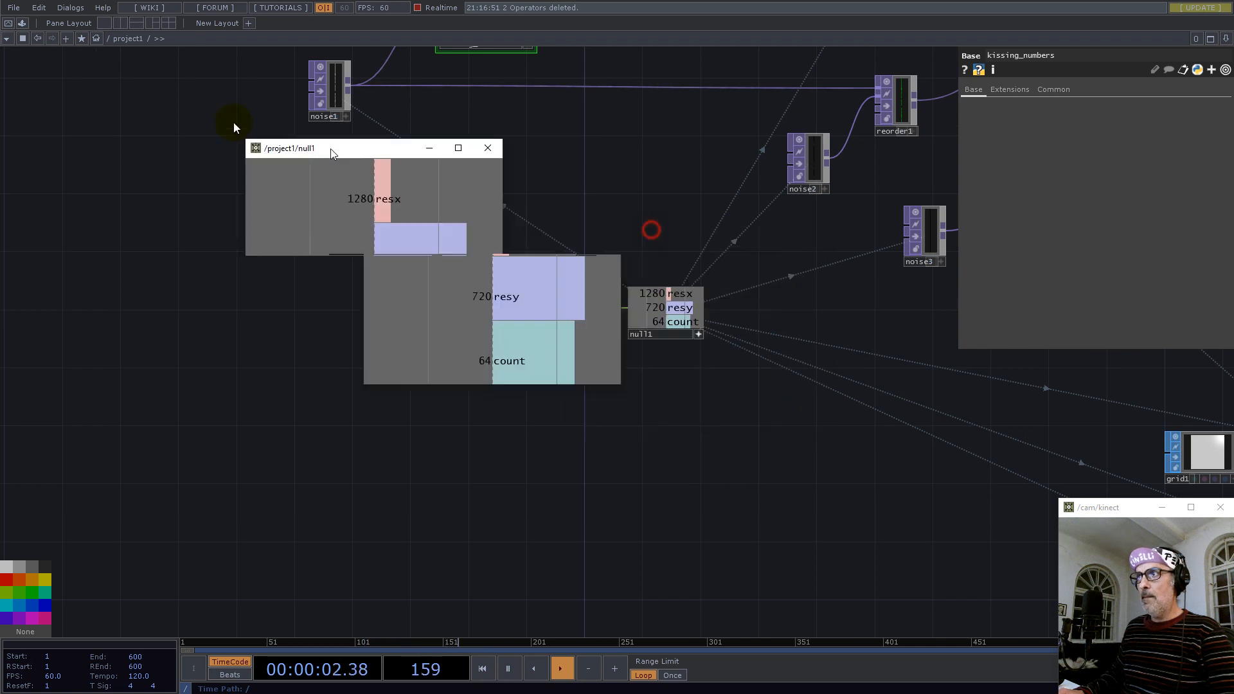
Return into kissing_numbers and link fit1's resolution width and height to null1's count channel
scroll(476, 406, down, 5)
double_click(479, 299)
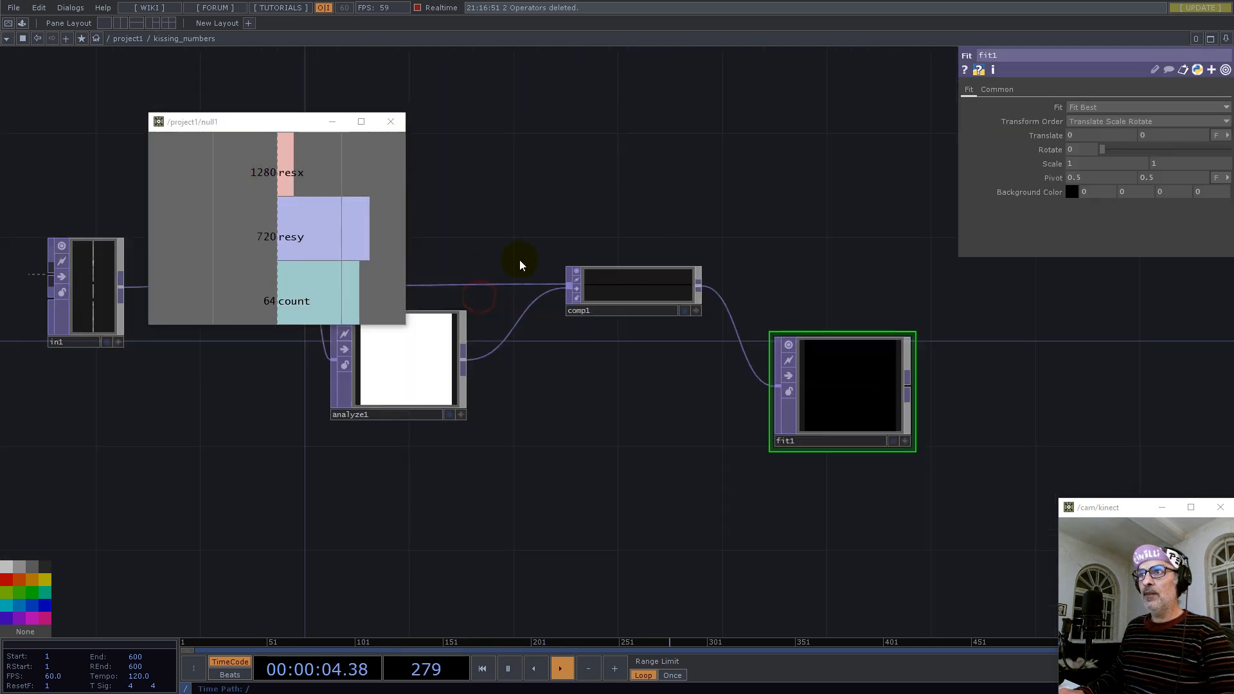
click(854, 383)
drag(289, 307, 1046, 121)
click(1058, 117)
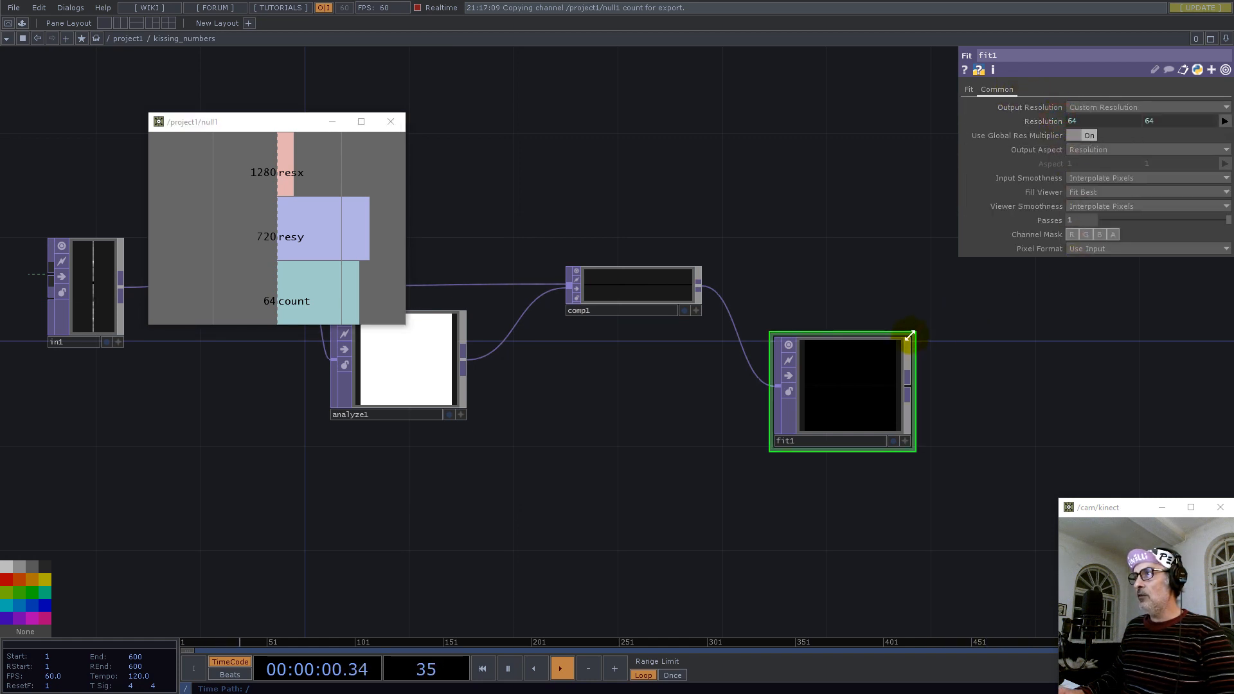
Set fit1's input smoothness and viewer smoothness to Nearest Pixel
click(1098, 178)
click(1098, 191)
click(1096, 206)
click(1096, 219)
Set the Fit TOP's fit mode to Fill and shift the operator slightly down
click(971, 90)
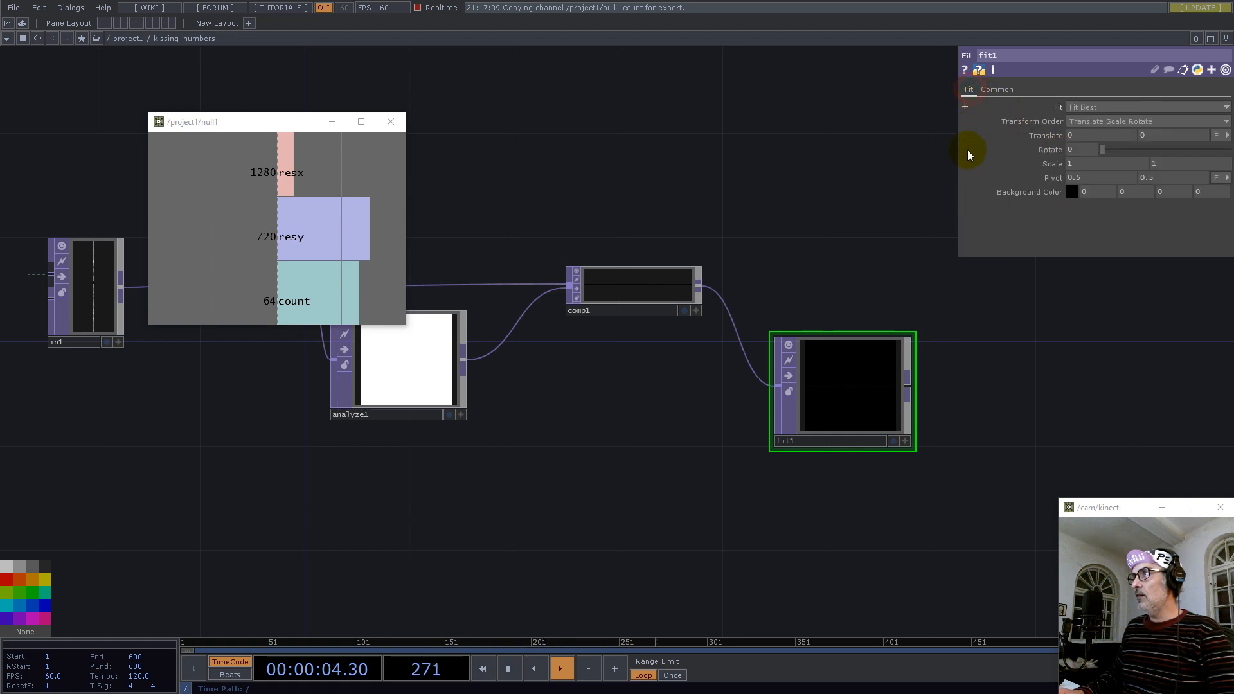
click(1081, 109)
click(1078, 119)
drag(862, 384, 862, 410)
Add a Ramp TOP connected to fit1's output and place it beside fit1
drag(912, 287, 625, 333)
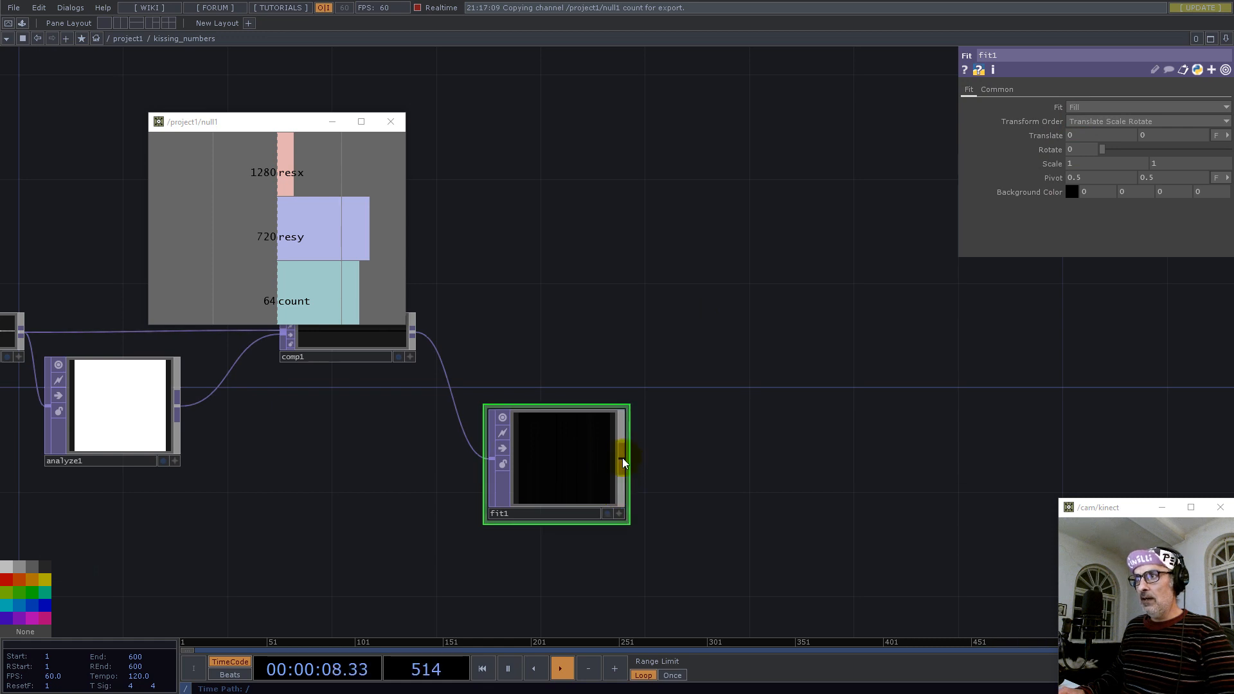
right_click(622, 458)
text(ram)
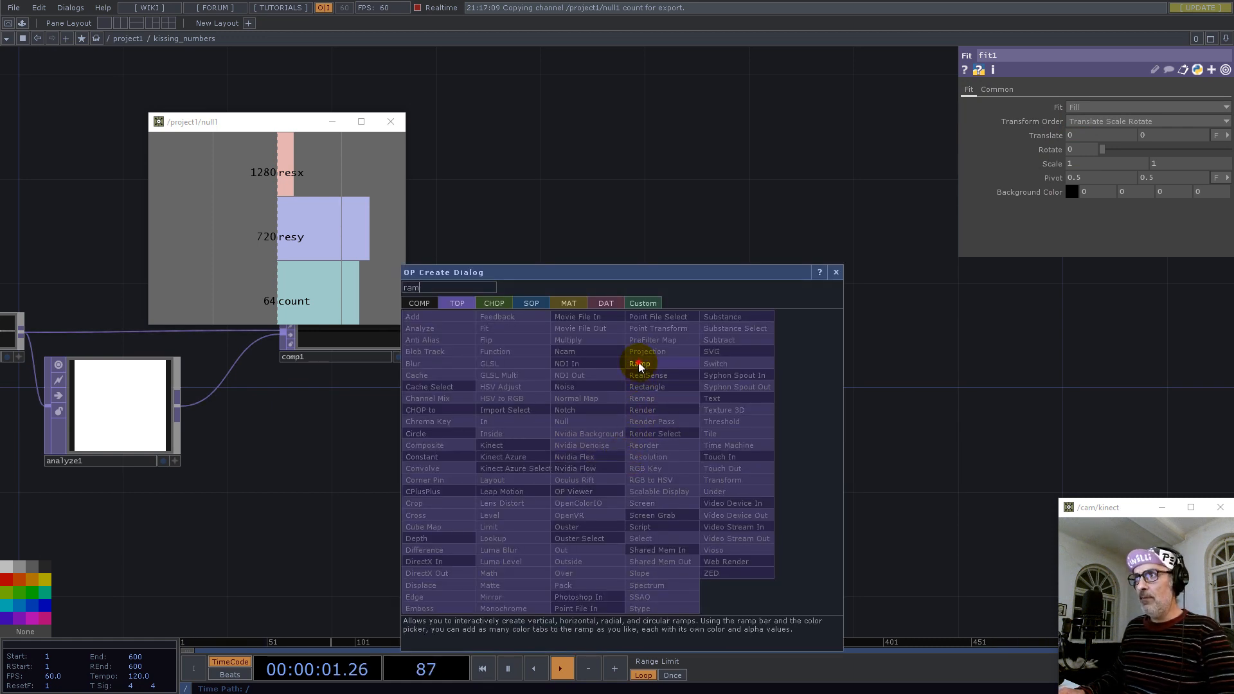
click(640, 363)
click(726, 462)
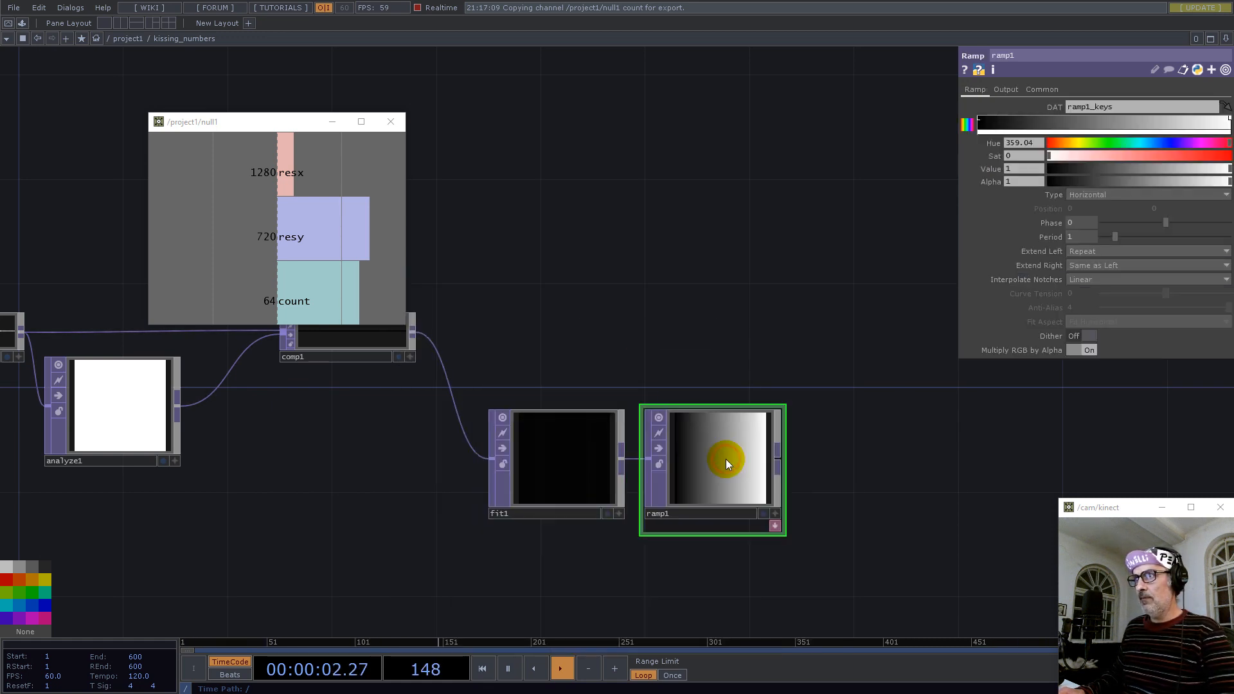
Move ramp1 diagonally below fit1 and set the Ramp TOP's type to Radial
drag(722, 461, 800, 563)
drag(846, 432, 682, 348)
click(1076, 194)
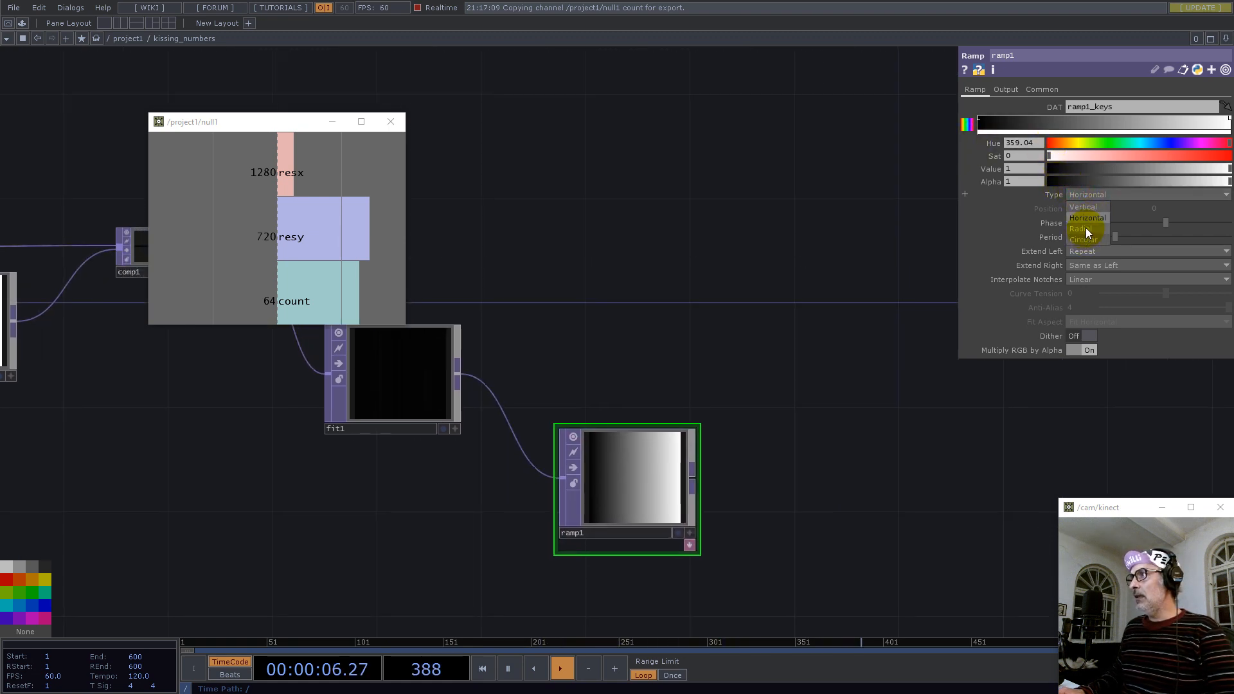
click(1085, 228)
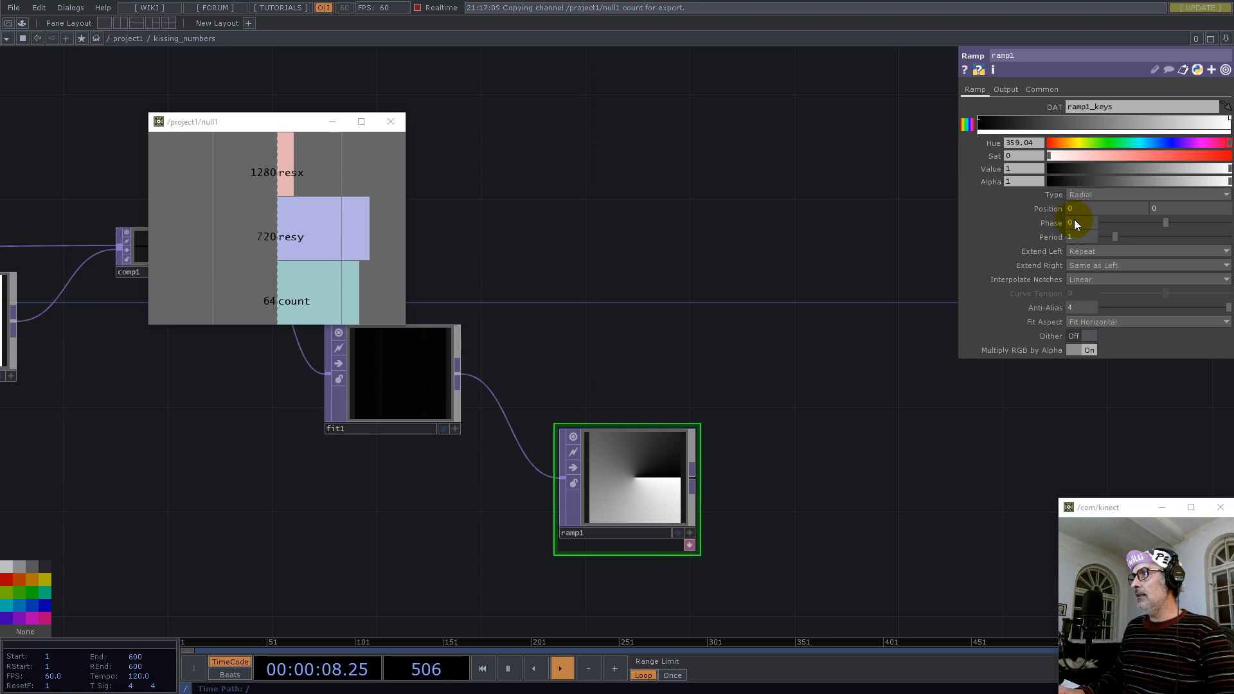
Set ramp1's phase to 5/8 and its position to 0.5, 0.5
click(1077, 223)
text(5)
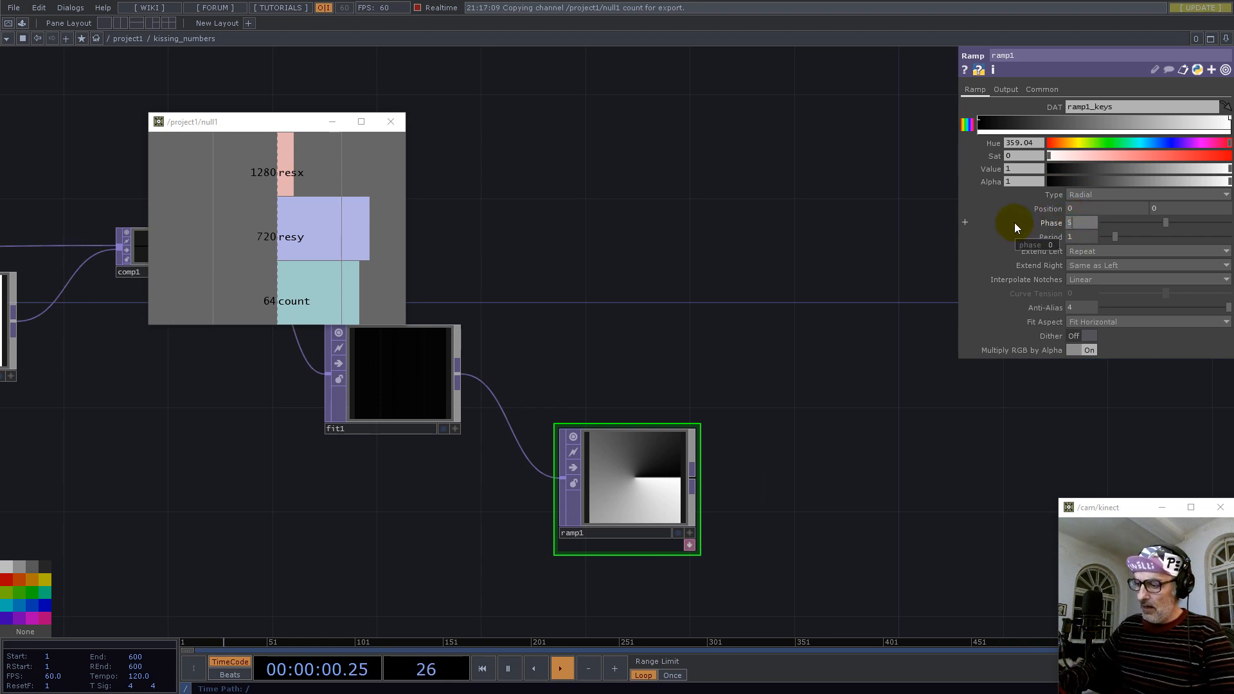
text(/8)
key(Return)
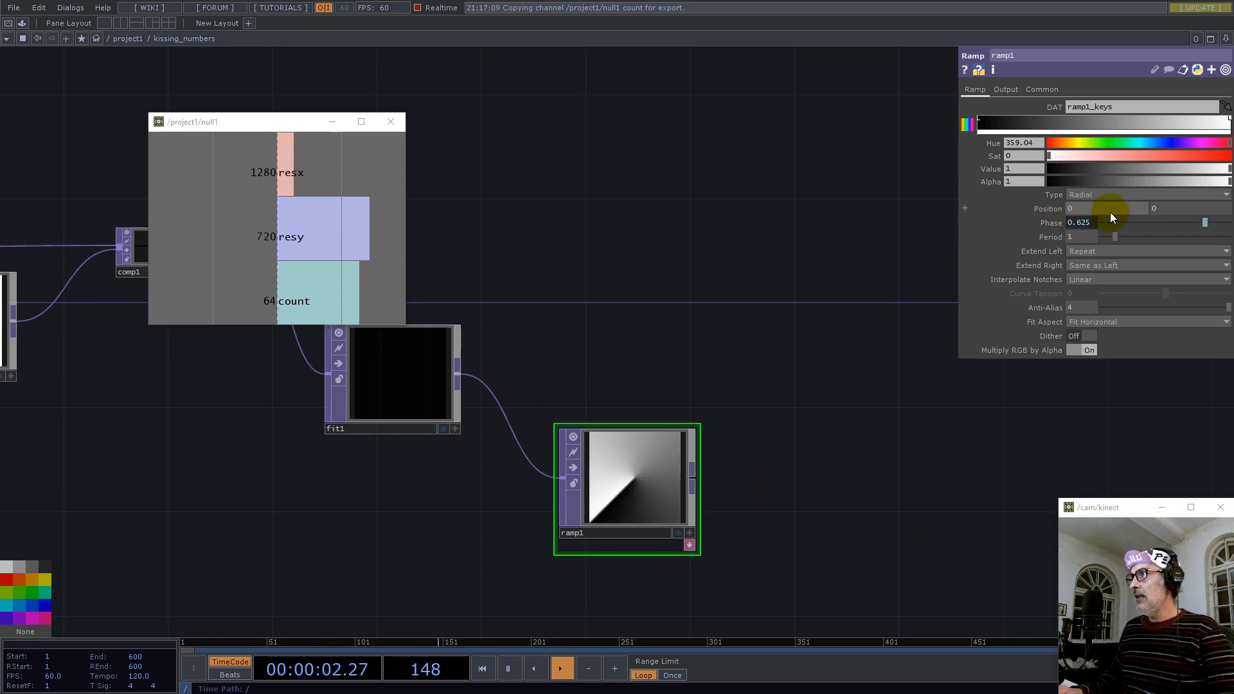
text(0.5)
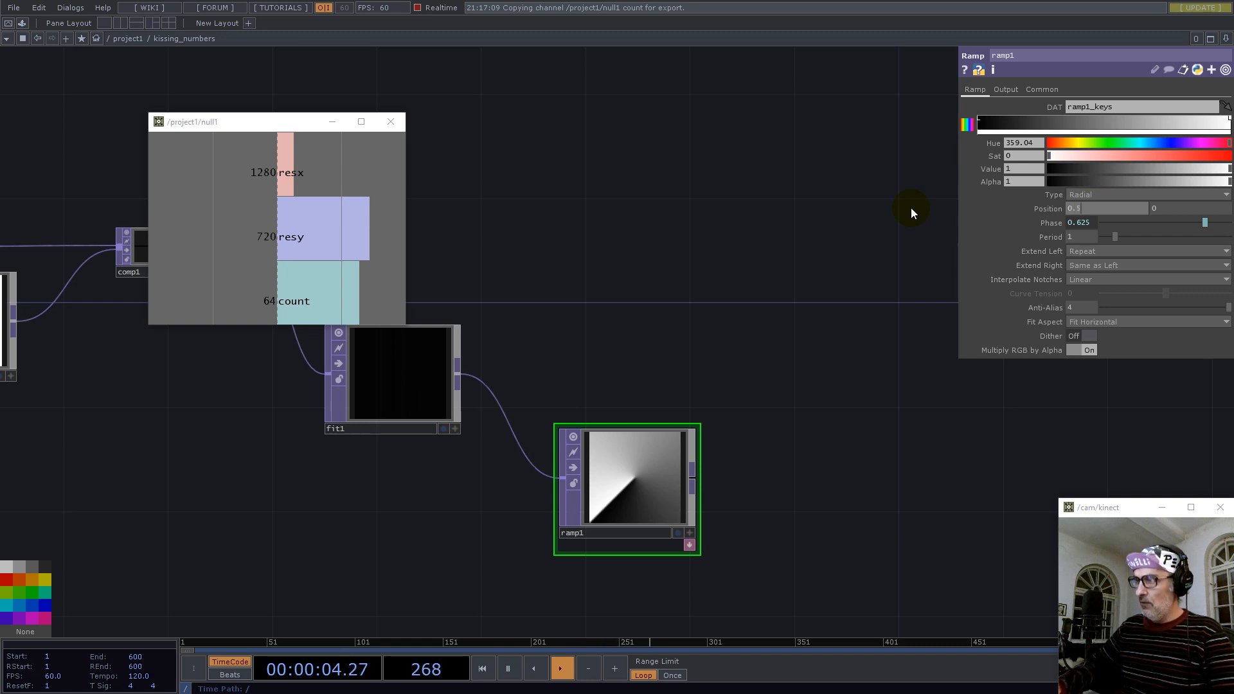
key(Tab)
text(0.5)
key(Return)
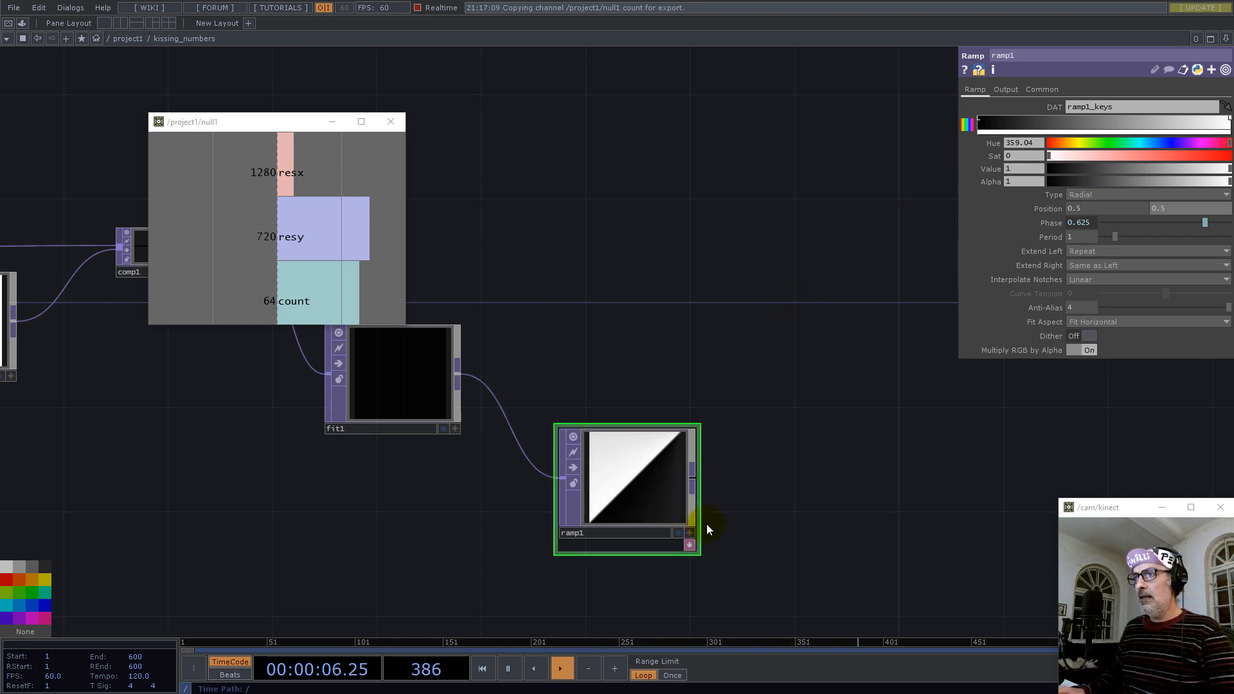
Add a Math TOP connected to ramp1's output and set its Integer option to Round
scroll(703, 523, up, 5)
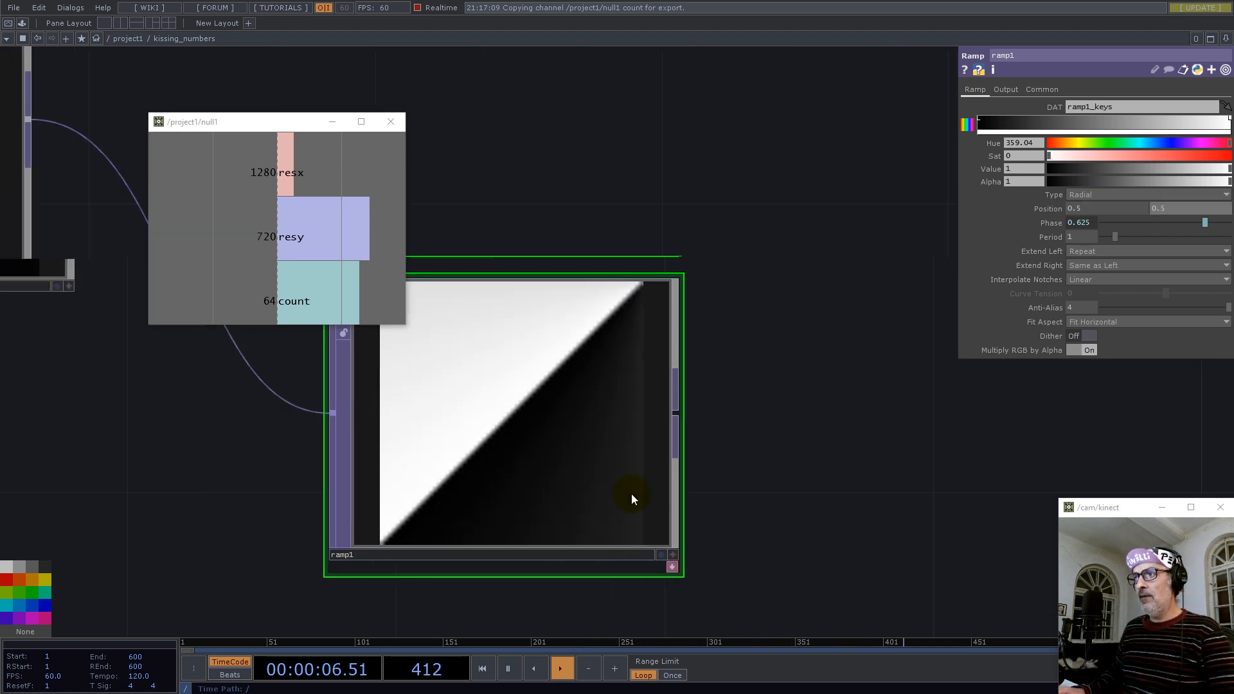
click(676, 407)
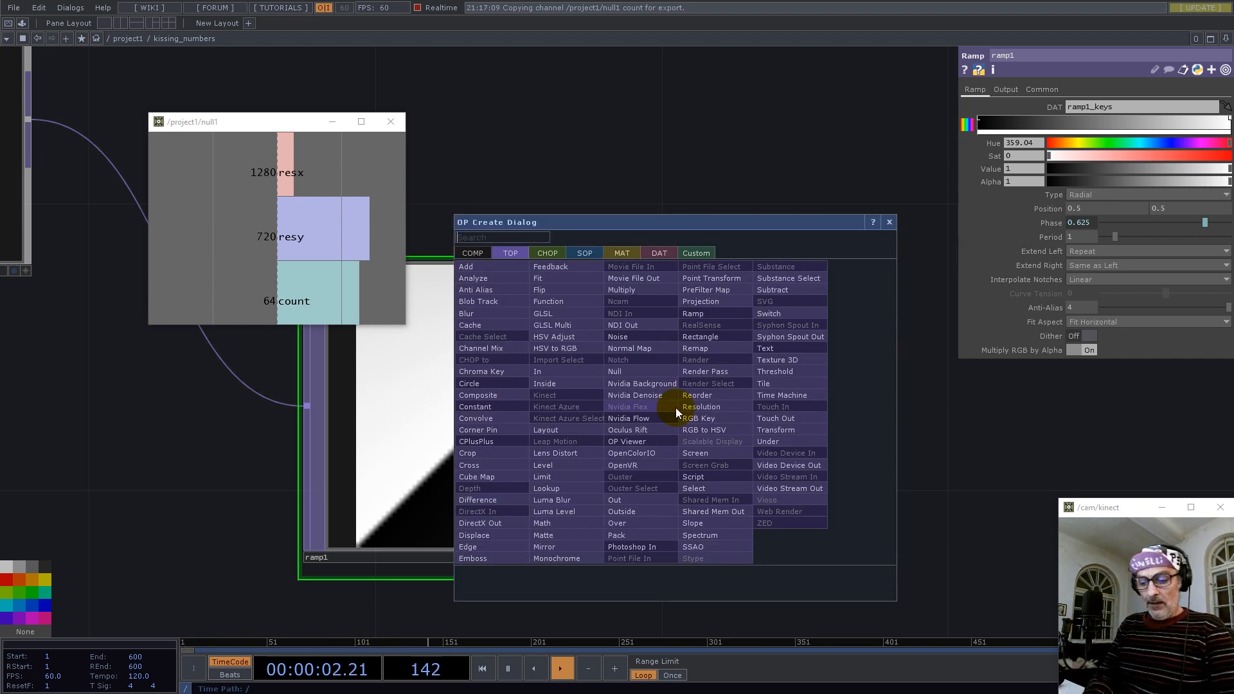
text(mt)
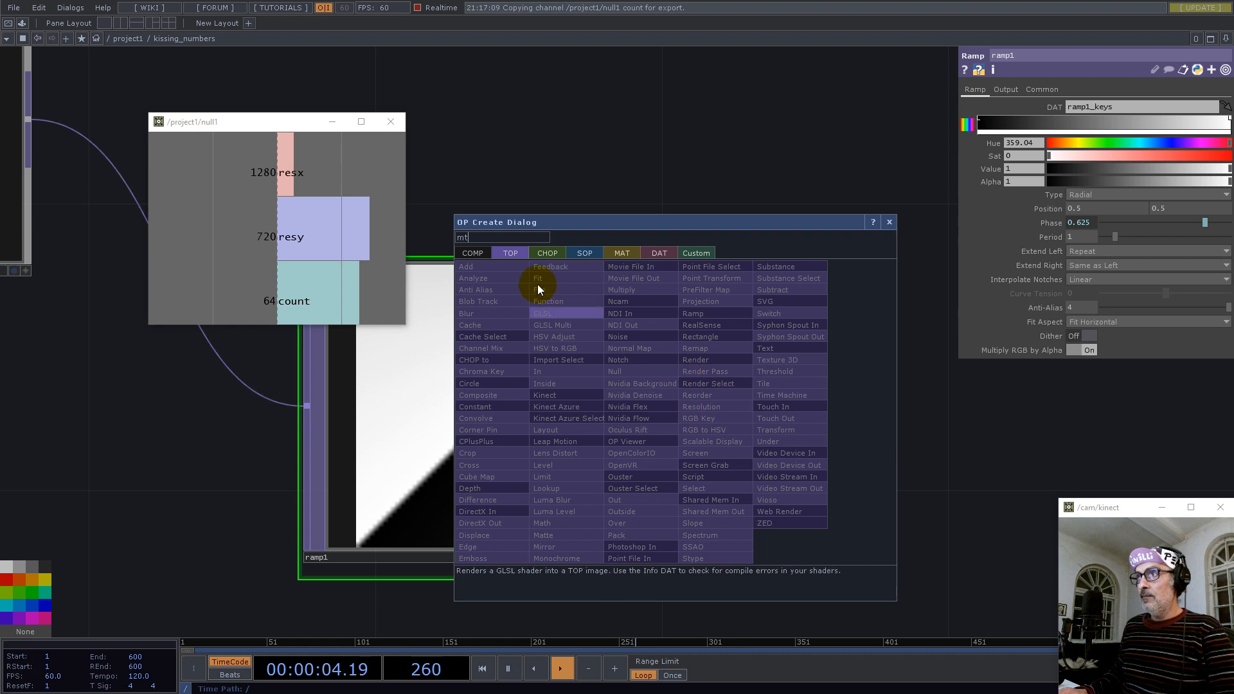
drag(493, 239, 207, 225)
text(mat)
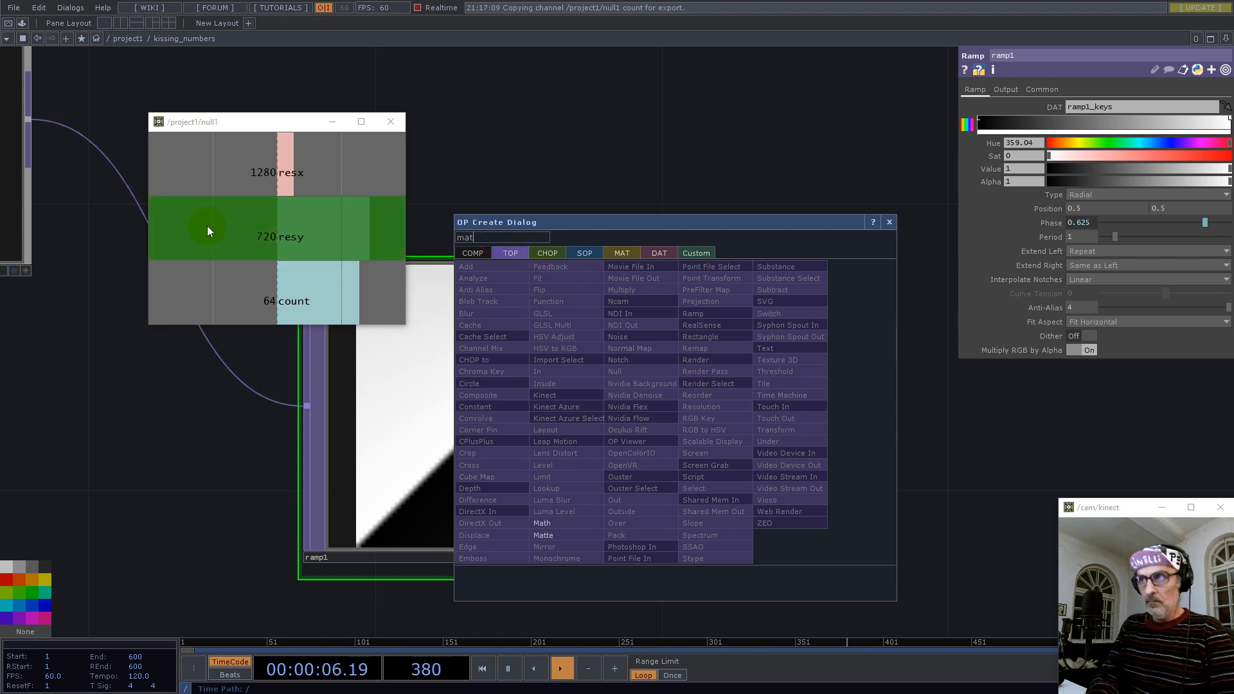
click(548, 525)
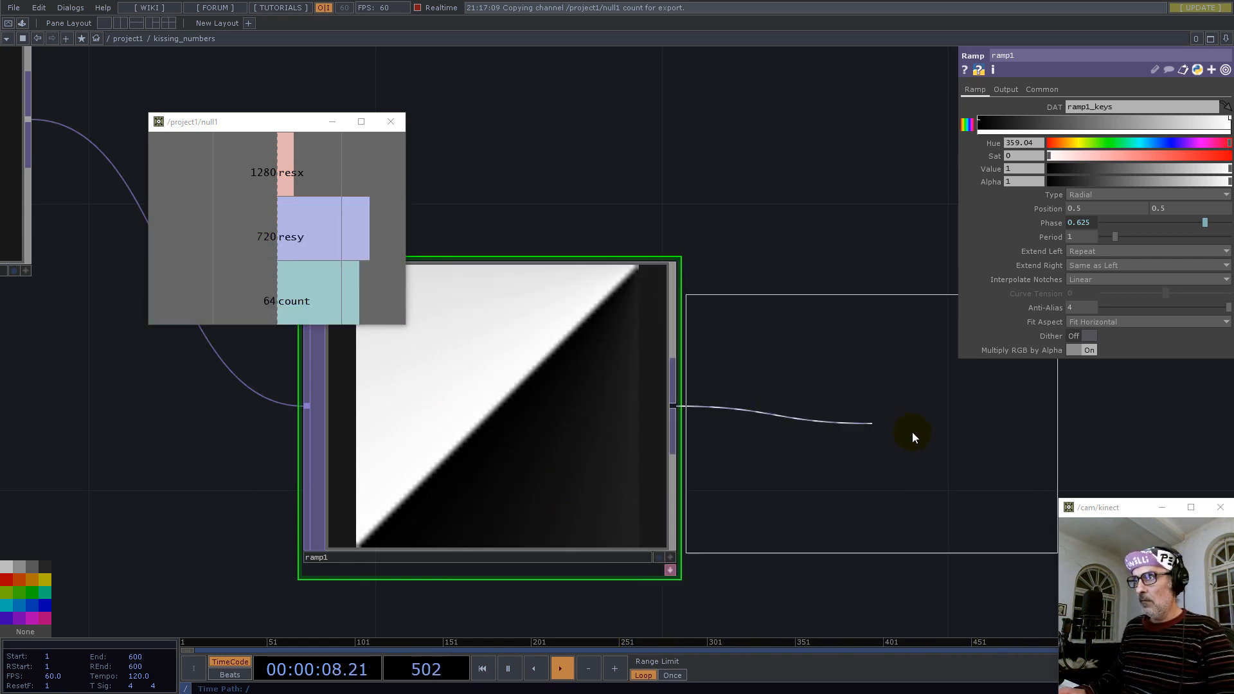
click(910, 431)
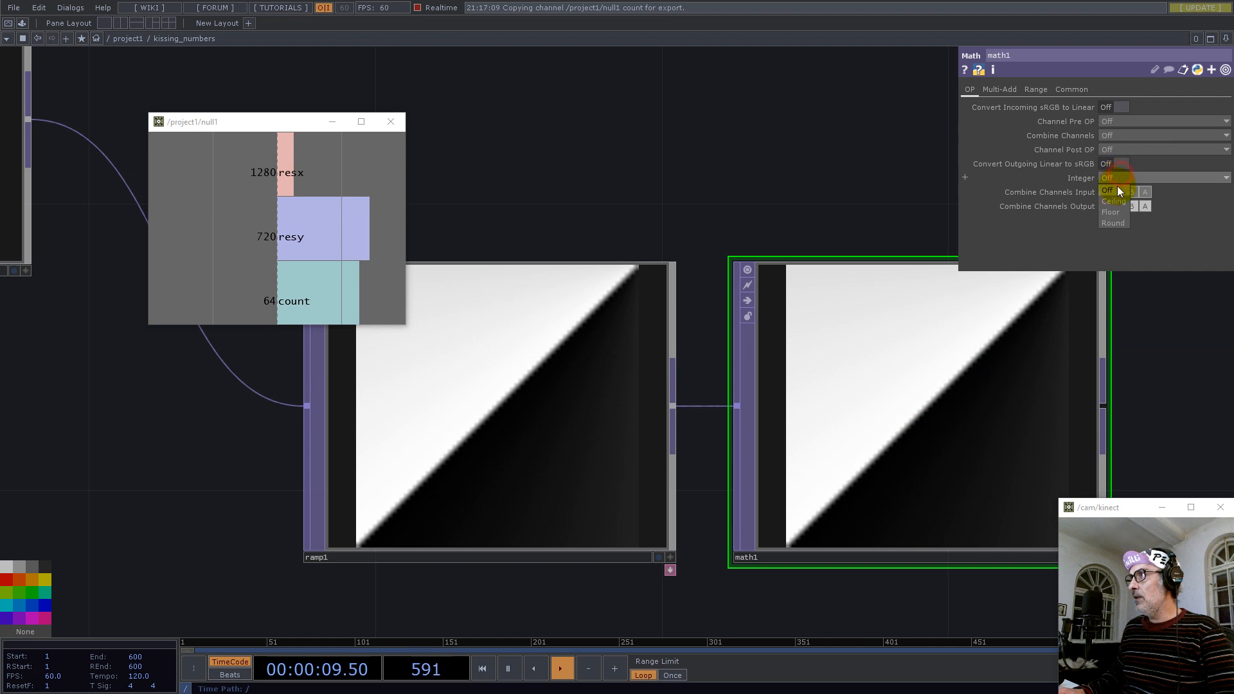
click(1113, 223)
Add a Multiply TOP after math1 and connect fit1's output as its second input
scroll(588, 437, down, 5)
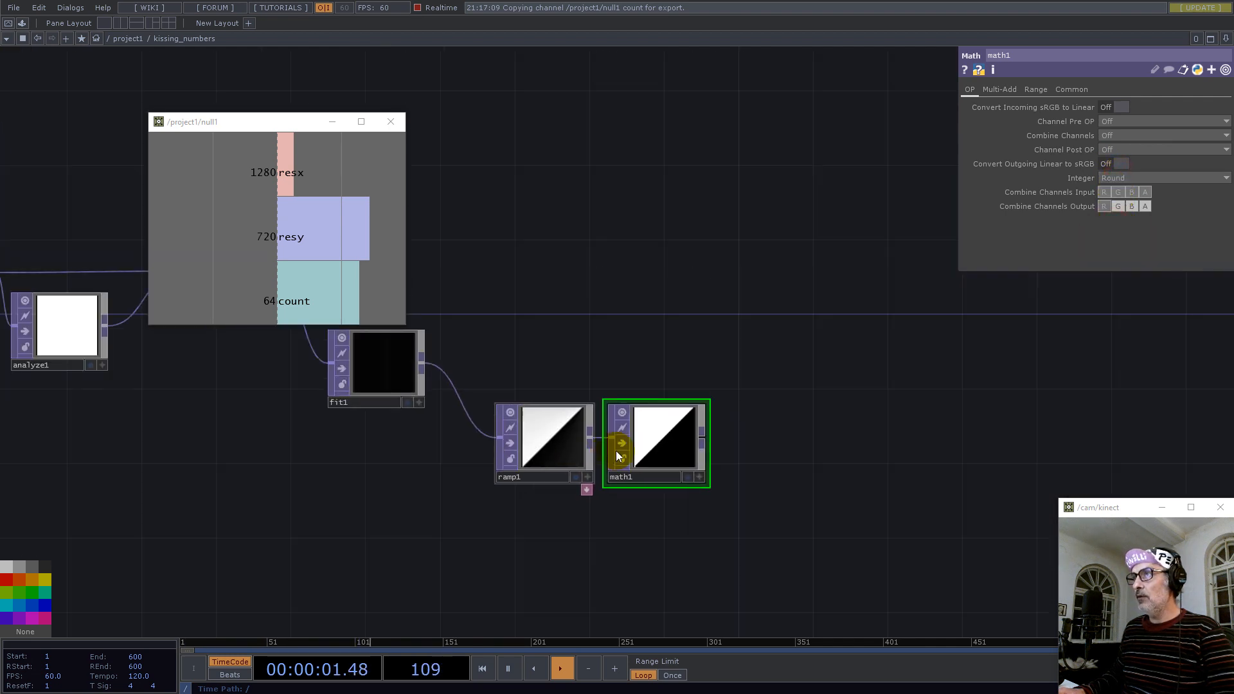
right_click(703, 438)
click(662, 321)
click(807, 357)
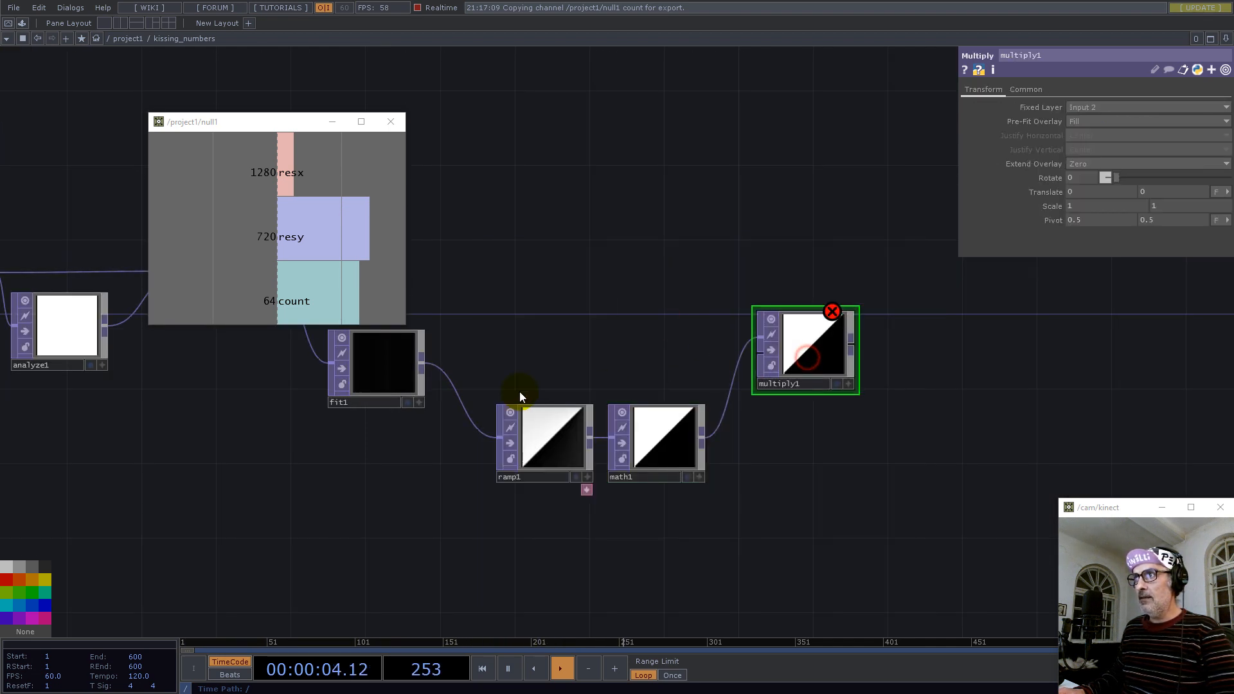
drag(426, 364, 819, 382)
middle_click(848, 365)
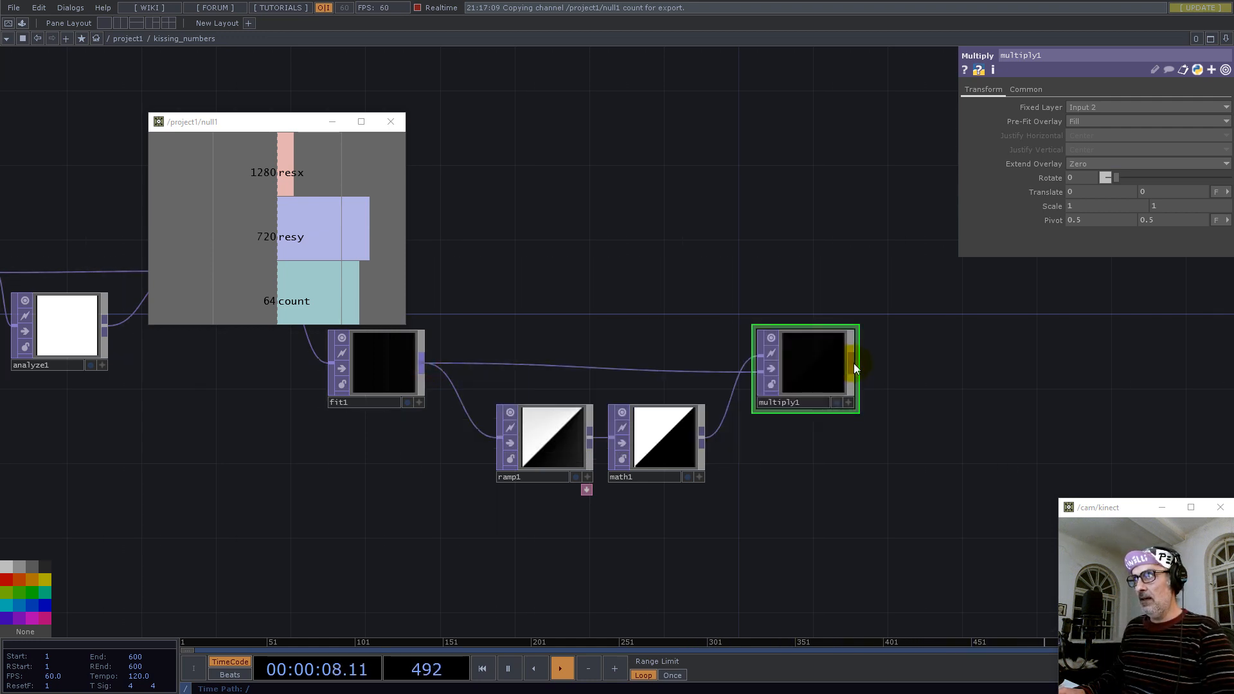
Add an Analyze TOP after multiply1 with its operation set to Sum and its scope set to Rows
right_click(852, 364)
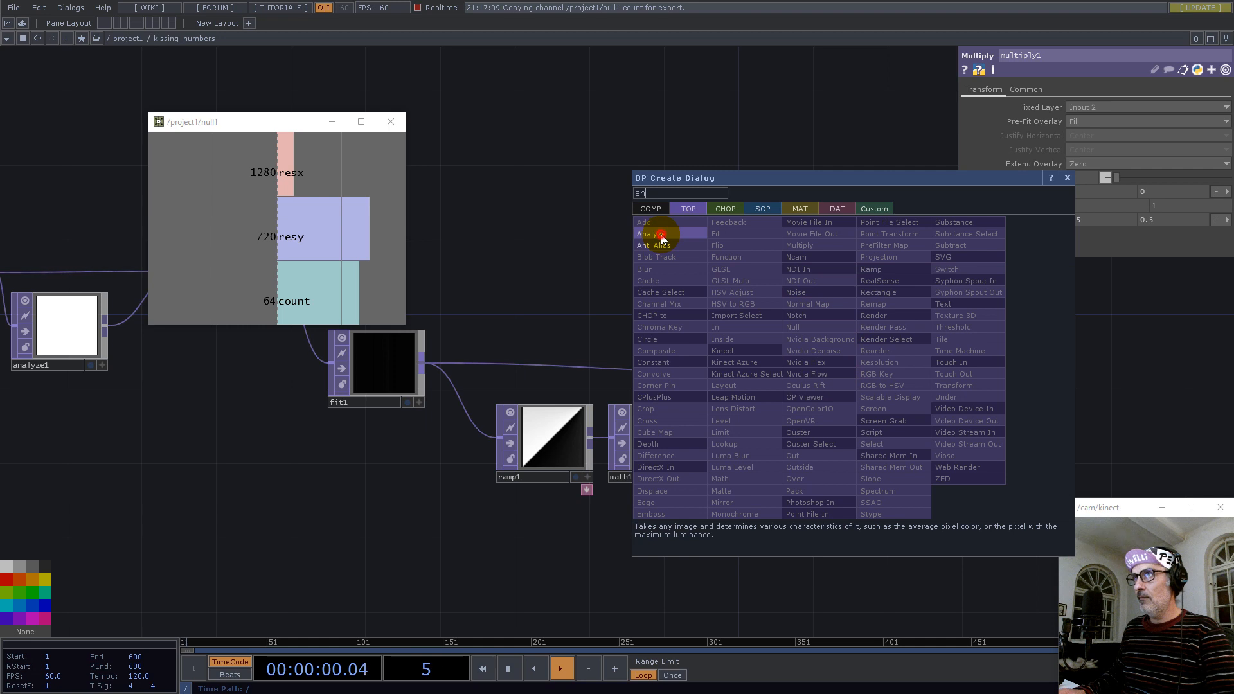
click(652, 234)
click(940, 370)
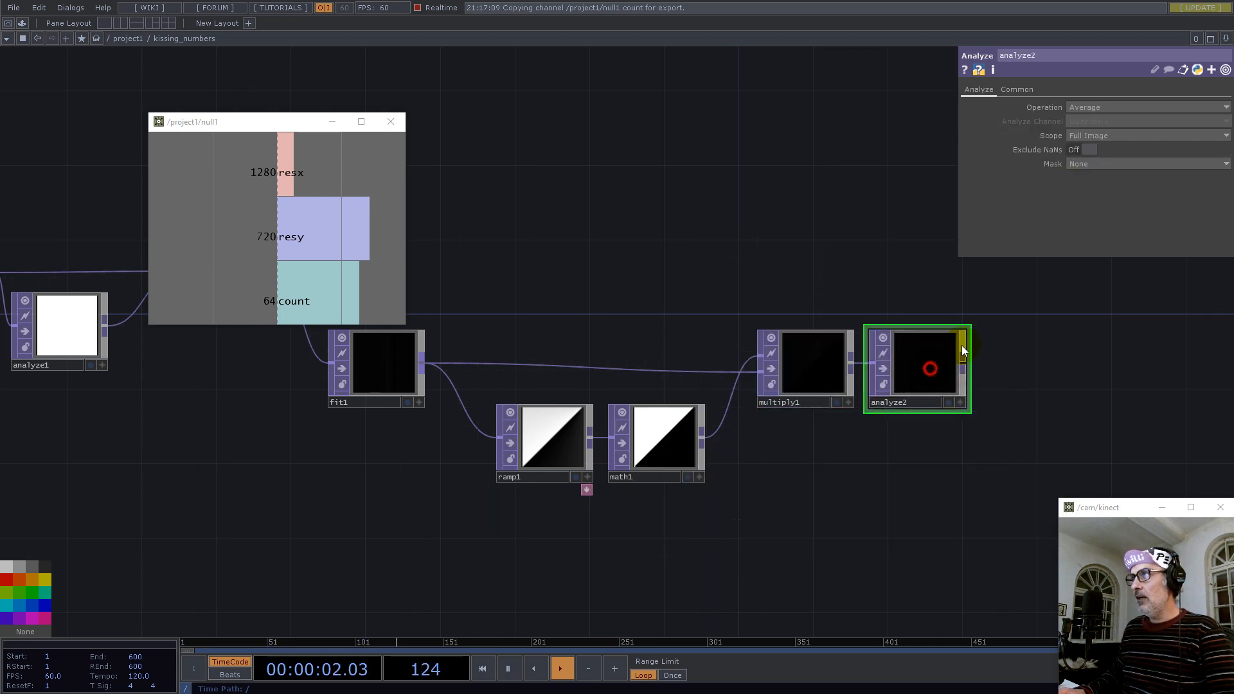
click(1096, 105)
click(1085, 207)
click(1092, 136)
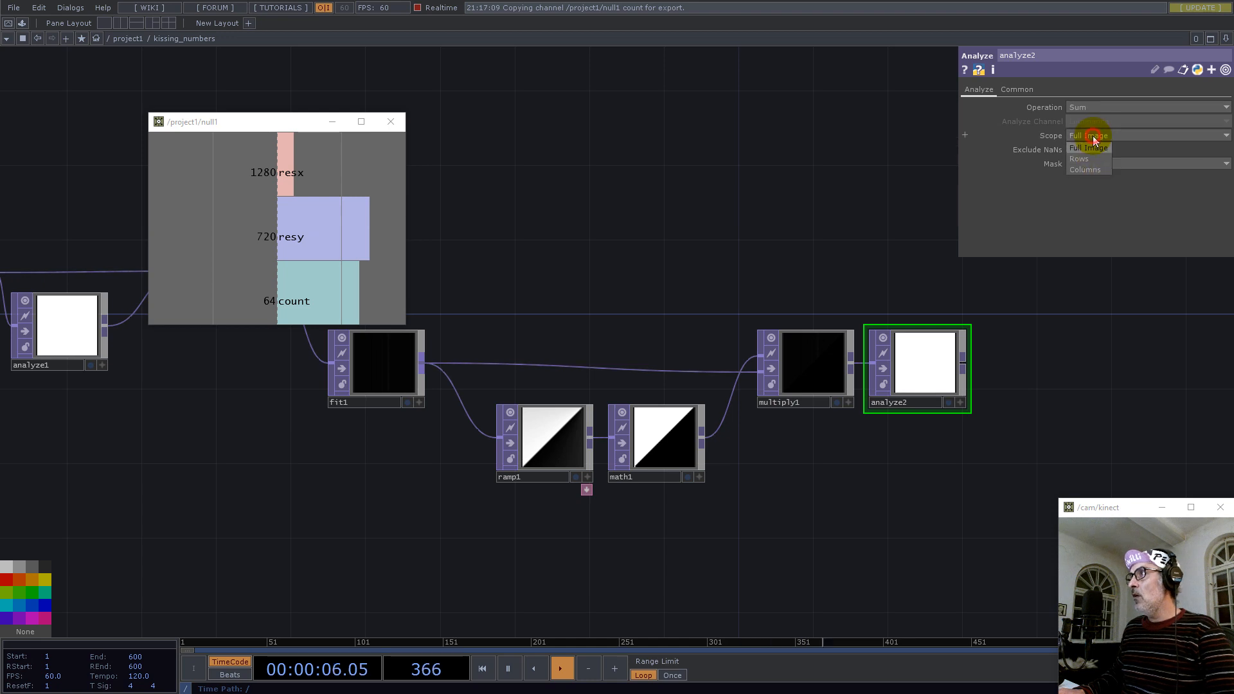
click(1087, 156)
Add a Flip TOP after analyze2 and set its Flop option to Bottom Left
drag(967, 326, 925, 326)
drag(909, 273, 735, 298)
right_click(753, 386)
text(flip)
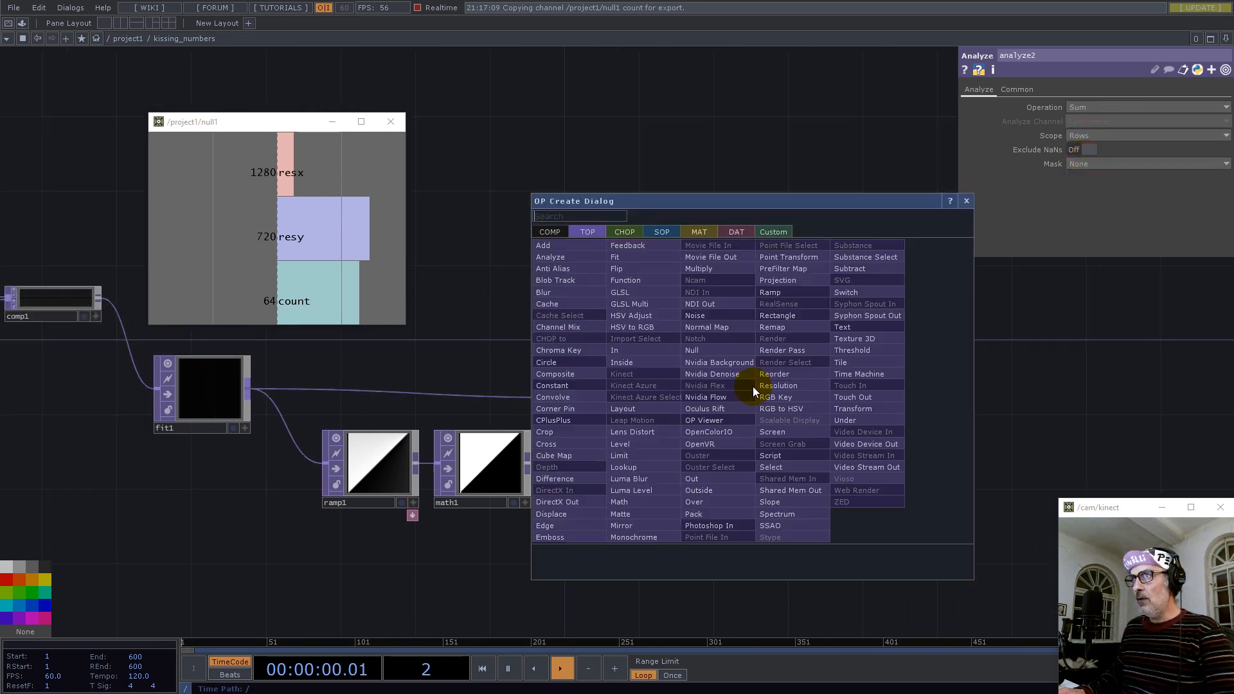
click(618, 269)
click(826, 387)
click(1085, 136)
click(1089, 161)
Add an Add TOP after flip2 and connect comp1's output to it as well
drag(814, 334, 951, 518)
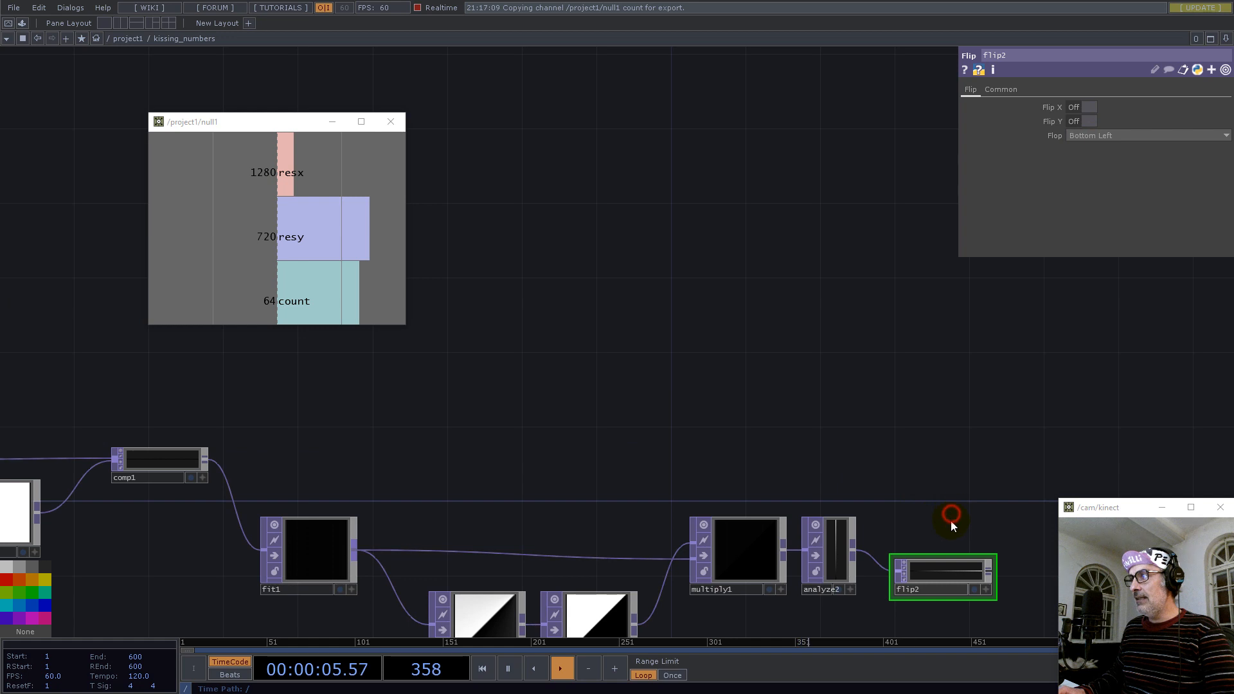
right_click(992, 573)
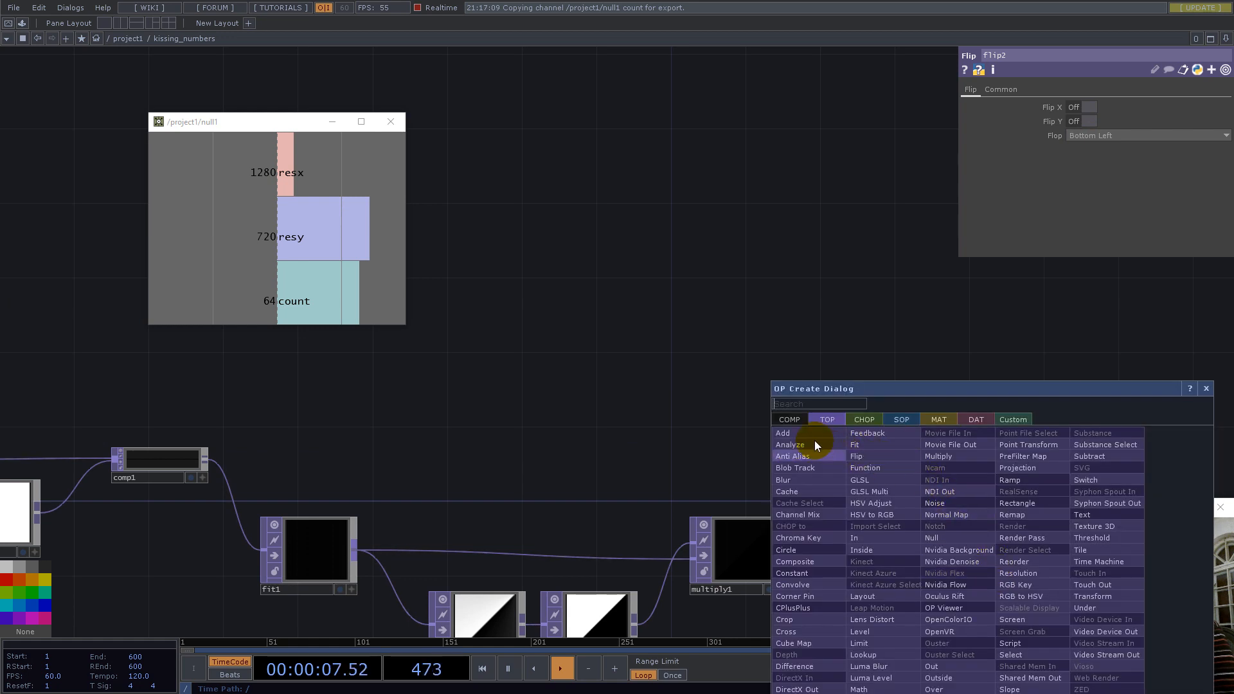
click(789, 433)
click(1092, 446)
drag(205, 457, 1042, 452)
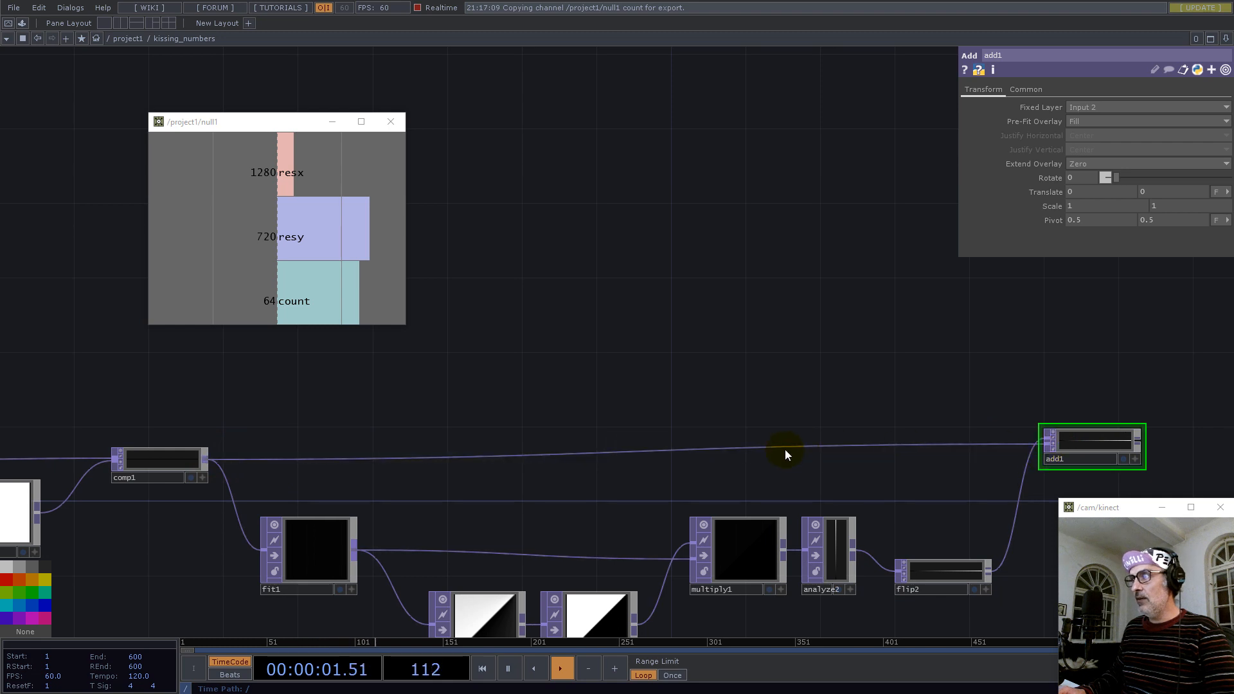
Insert a Math TOP on the wire between comp1 and add1 and set its Multiply value to 0.5
right_click(785, 446)
click(805, 433)
text(ma)
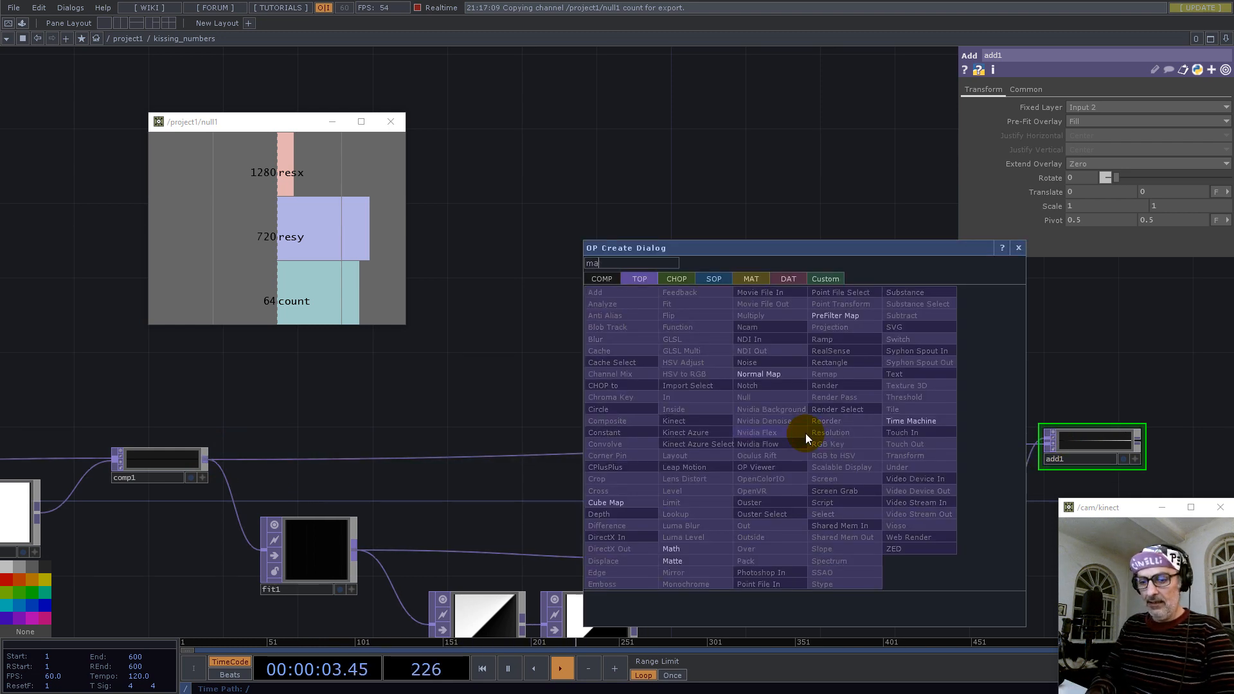
click(674, 549)
click(906, 437)
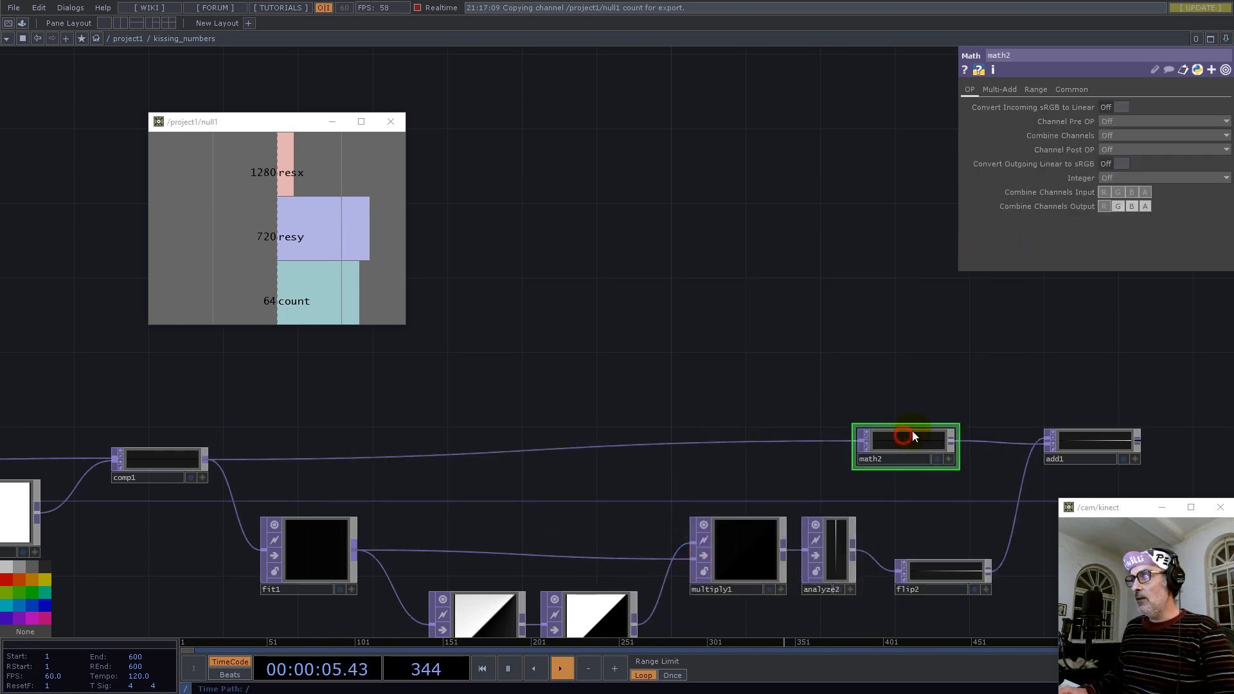
click(997, 91)
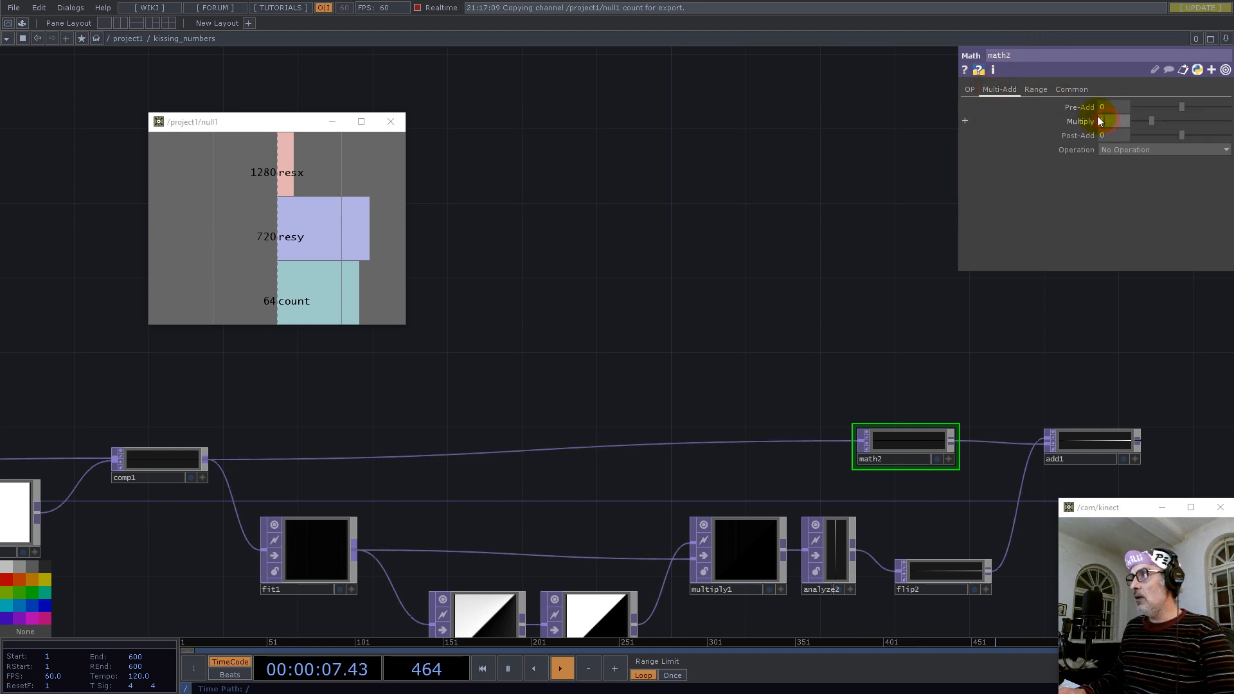
text(0.5)
key(Return)
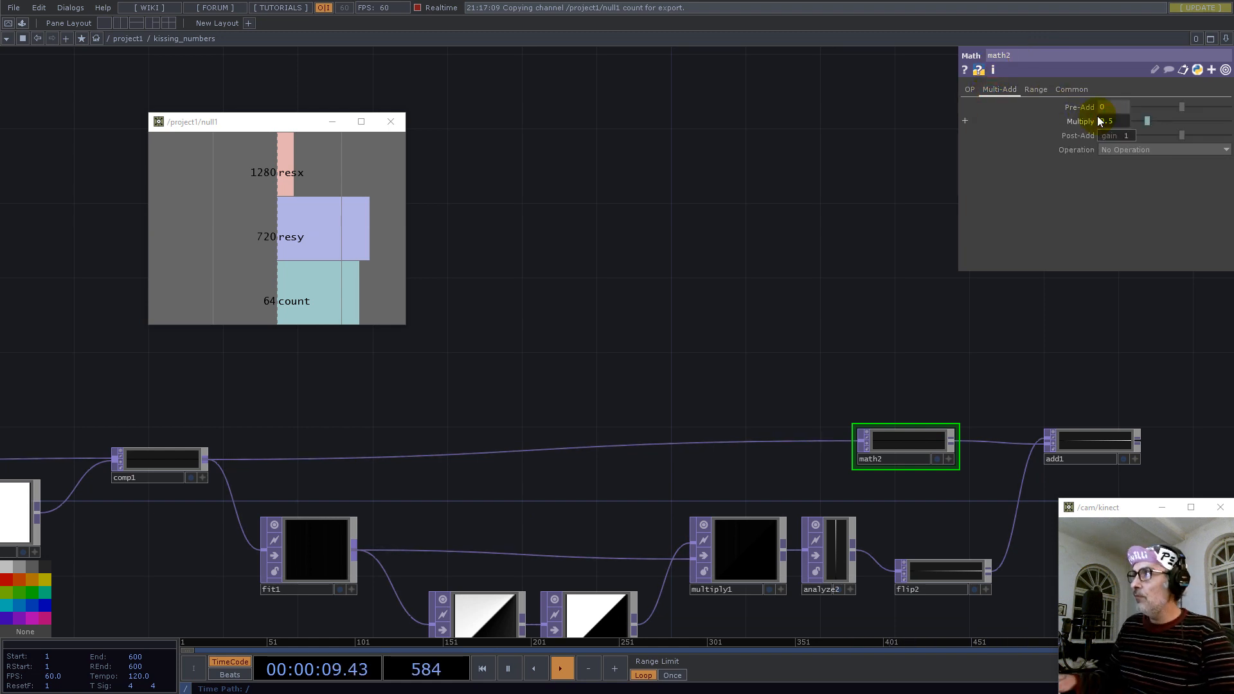
Add an Out TOP connected to add1's output and place it beside add1
drag(893, 304, 446, 391)
scroll(446, 391, down, 2)
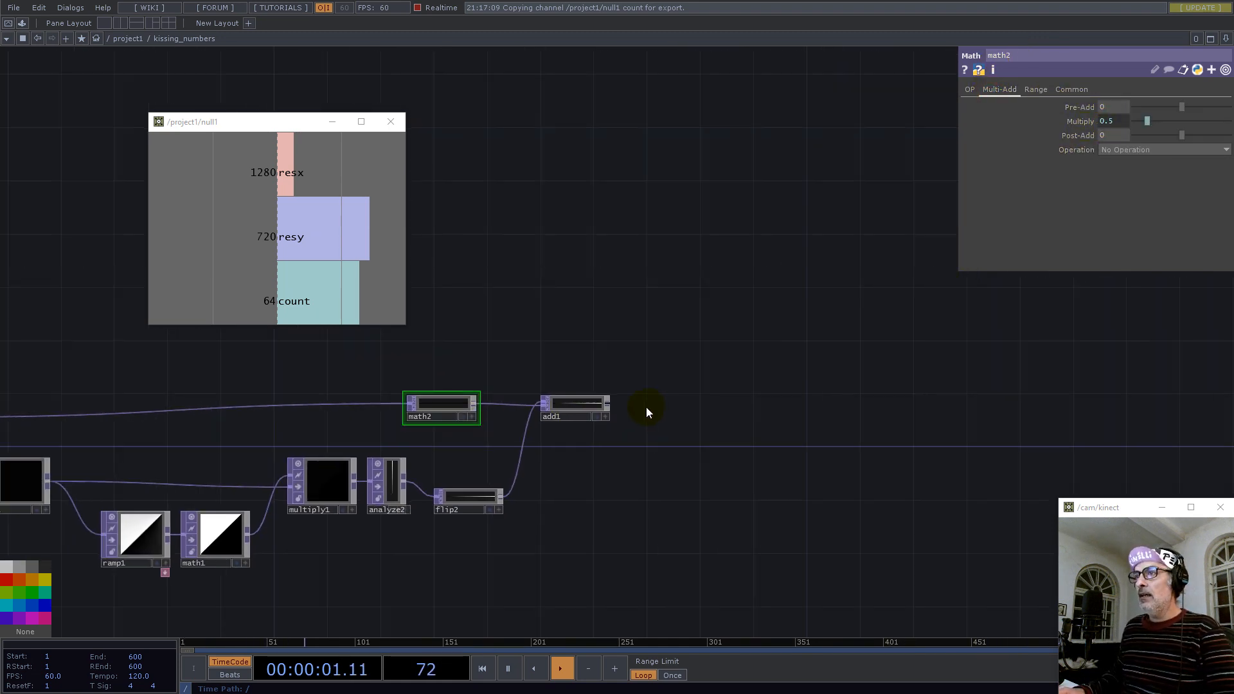
right_click(611, 403)
text(ou)
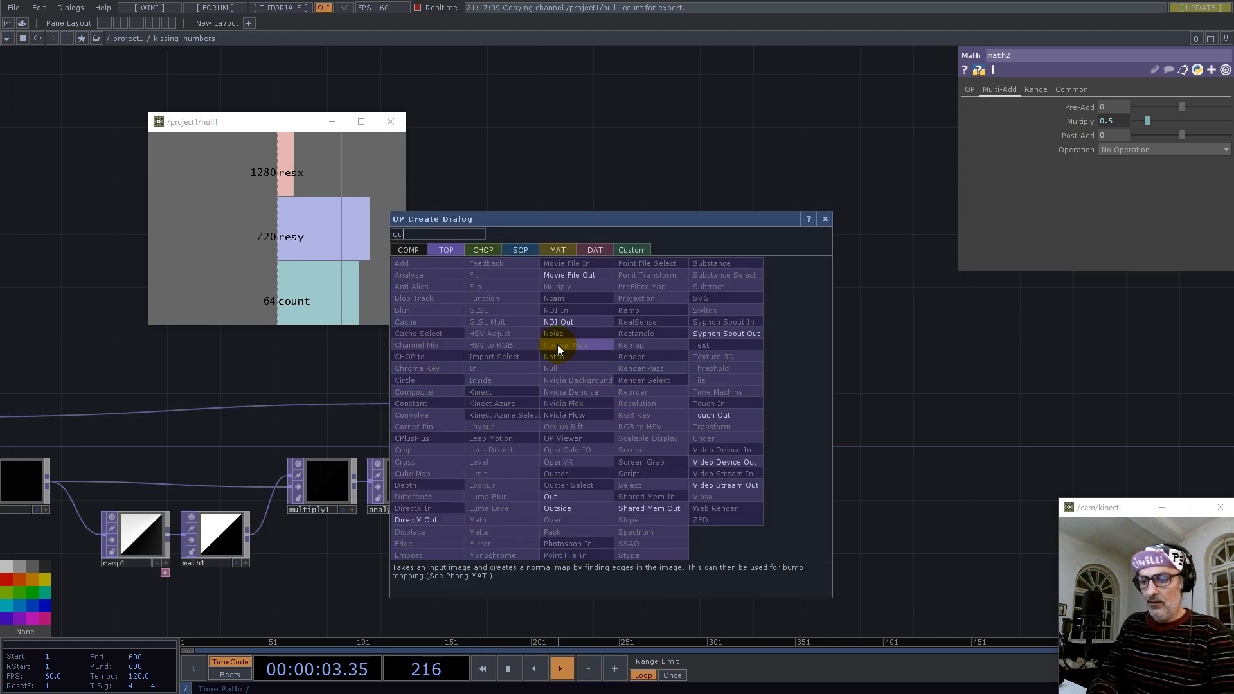
click(546, 499)
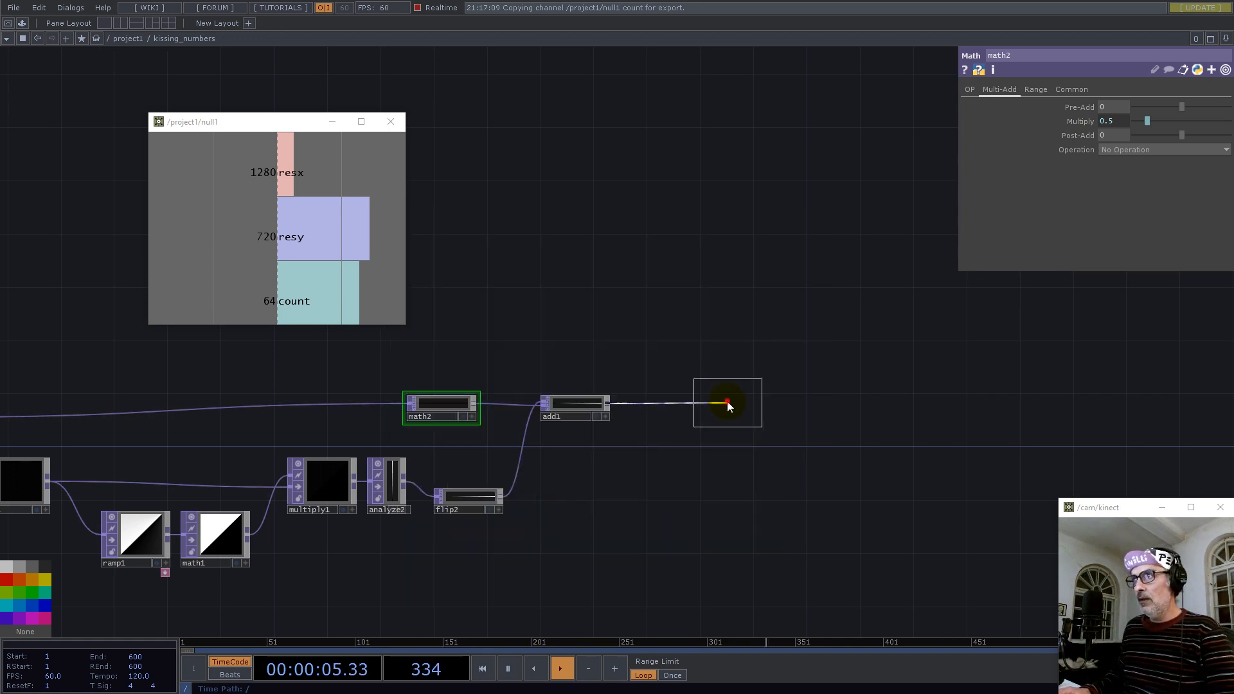
click(728, 405)
Rename the Out TOP as pos and accept updating all parameters that reference it
scroll(713, 424, up, 5)
double_click(669, 397)
text(pos)
key(Return)
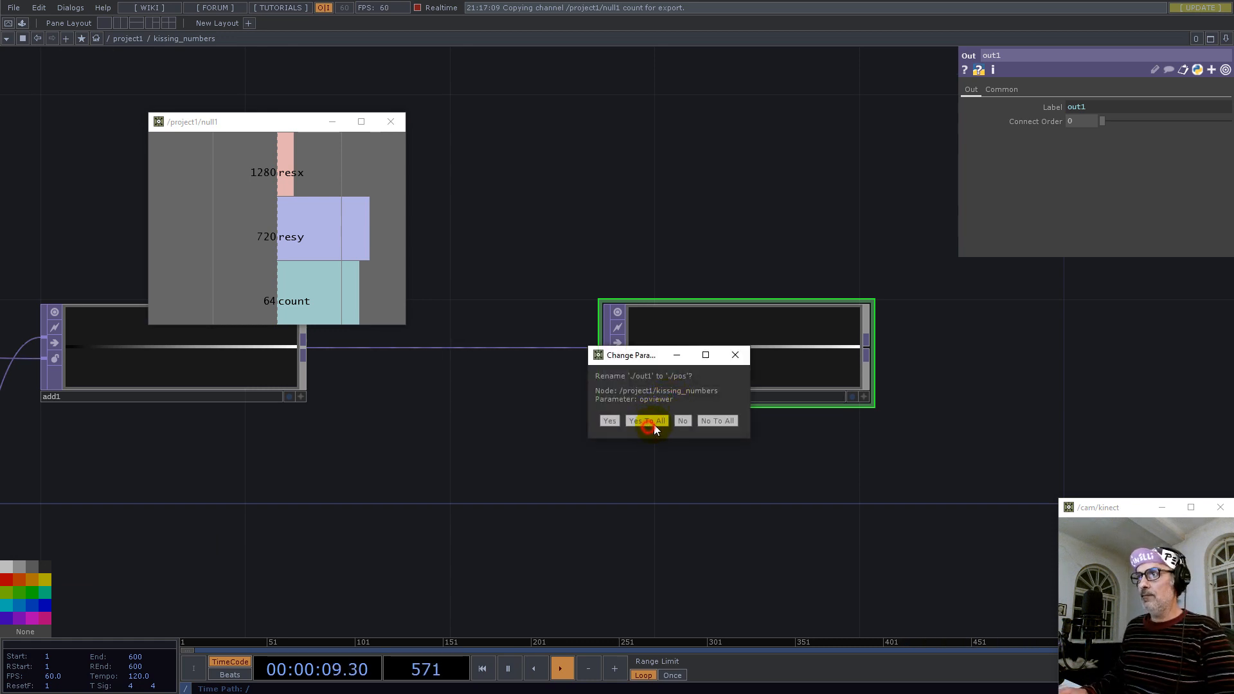
click(646, 421)
scroll(751, 374, down, 5)
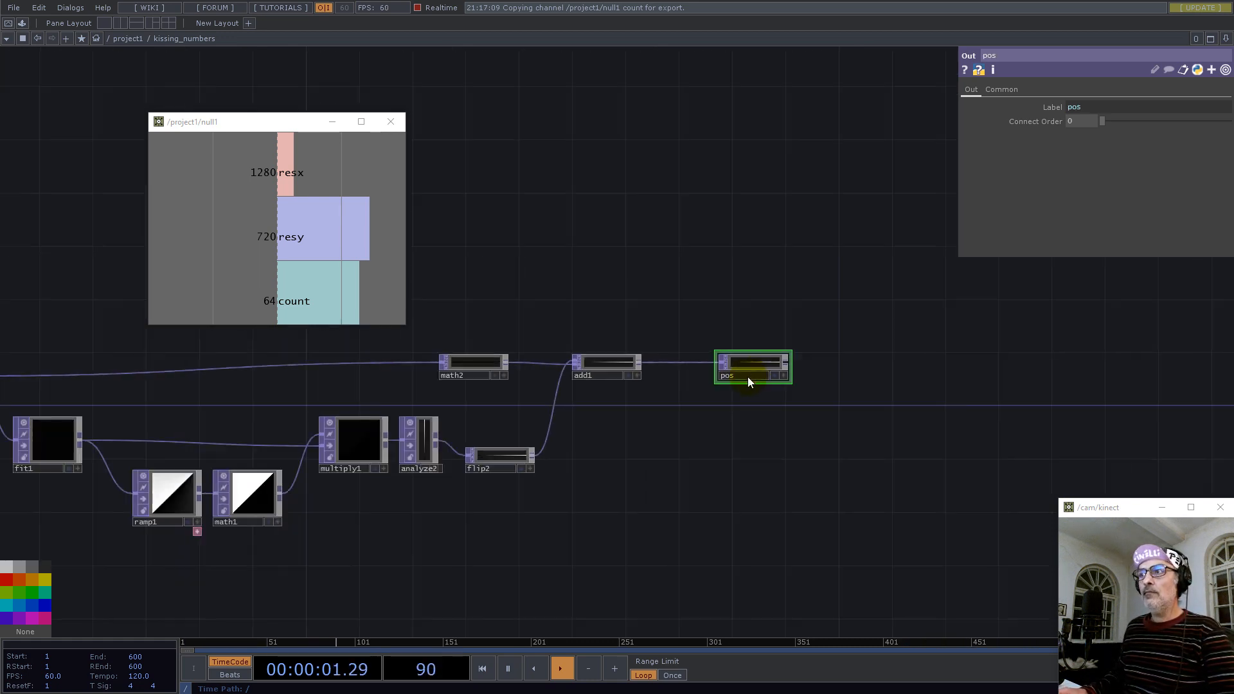
Add a Select TOP below the add1 and pos operators and set its source TOP to comp1
drag(654, 469, 898, 402)
scroll(565, 421, up, 6)
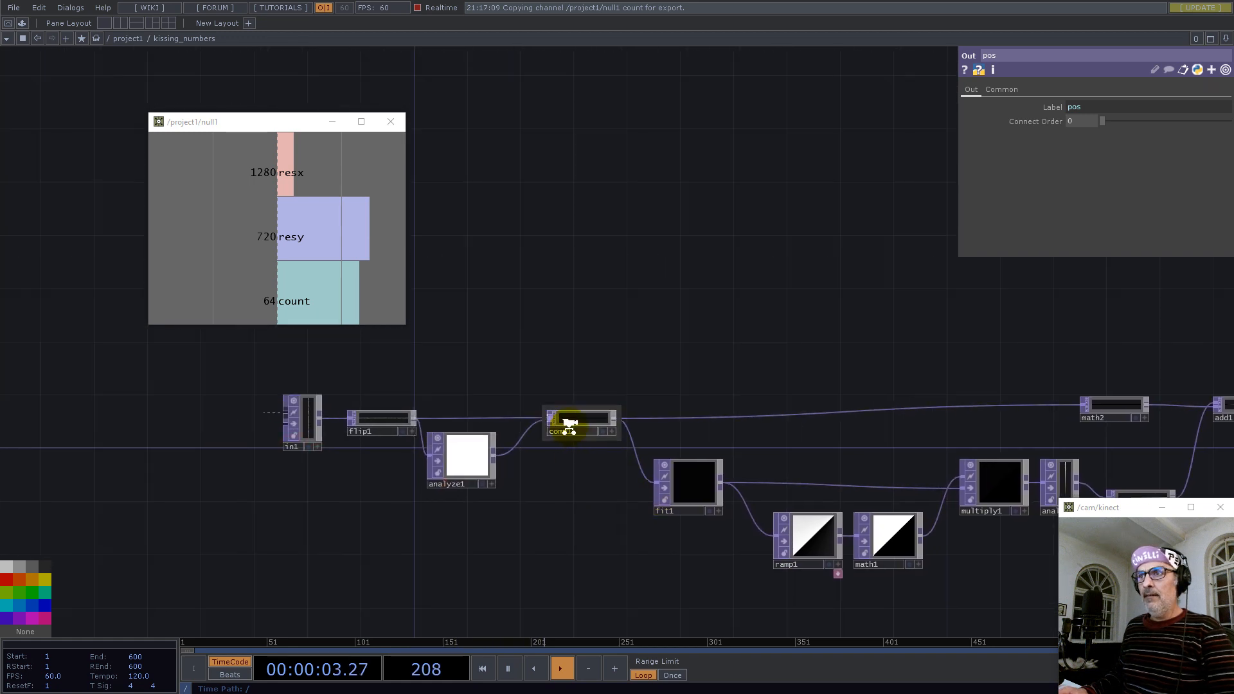
scroll(553, 386, down, 6)
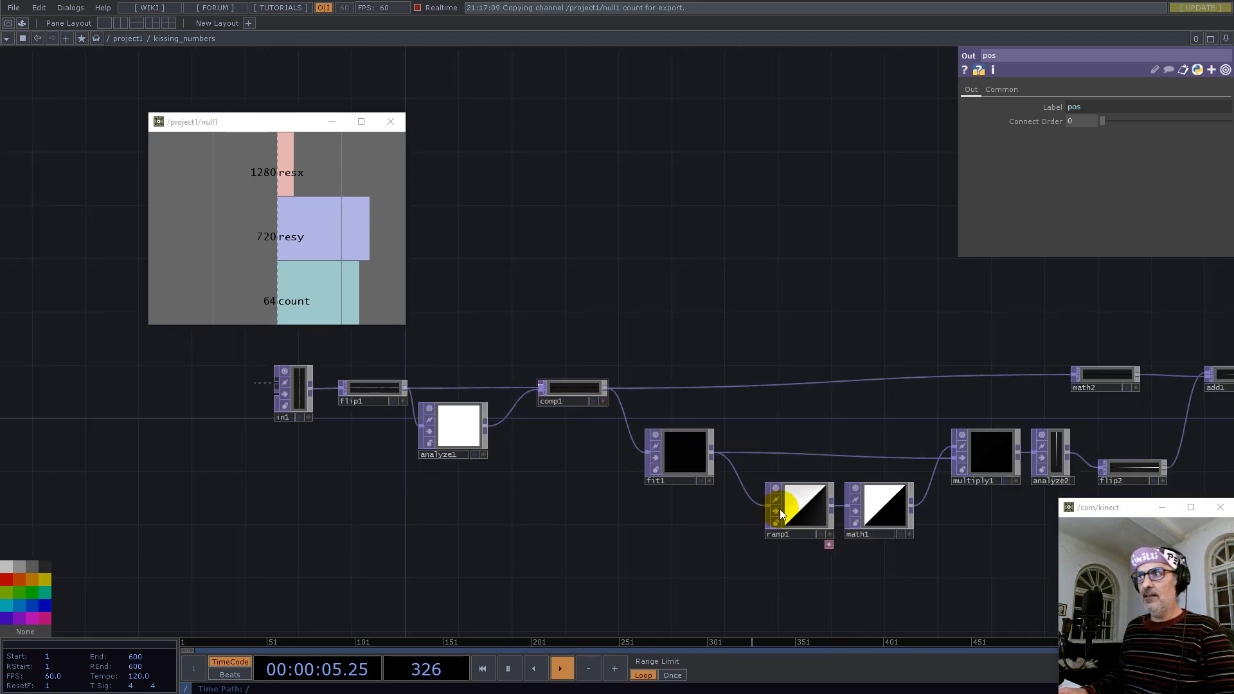
scroll(519, 487, down, 3)
key(Tab)
text(se)
click(848, 617)
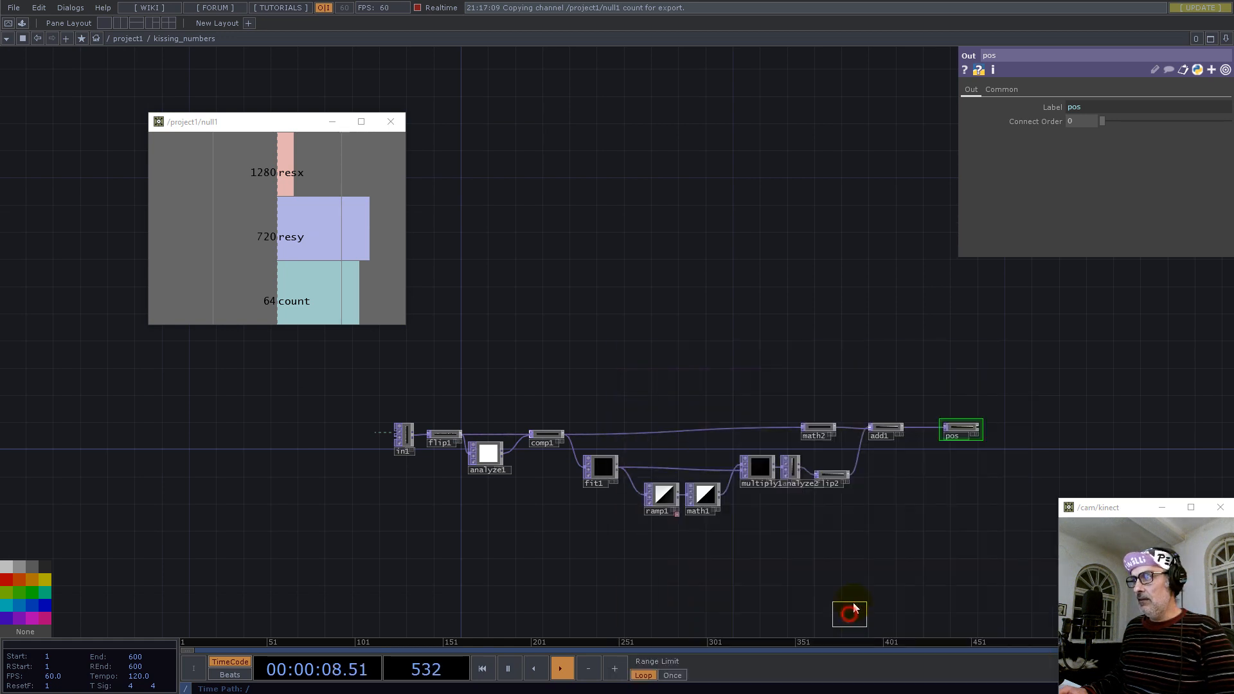
click(900, 497)
drag(546, 440, 1076, 104)
Add an Out TOP connected to the Select TOP's output, place it below pos and rename it scale
scroll(964, 475, up, 5)
double_click(771, 502)
drag(713, 589, 707, 458)
click(767, 453)
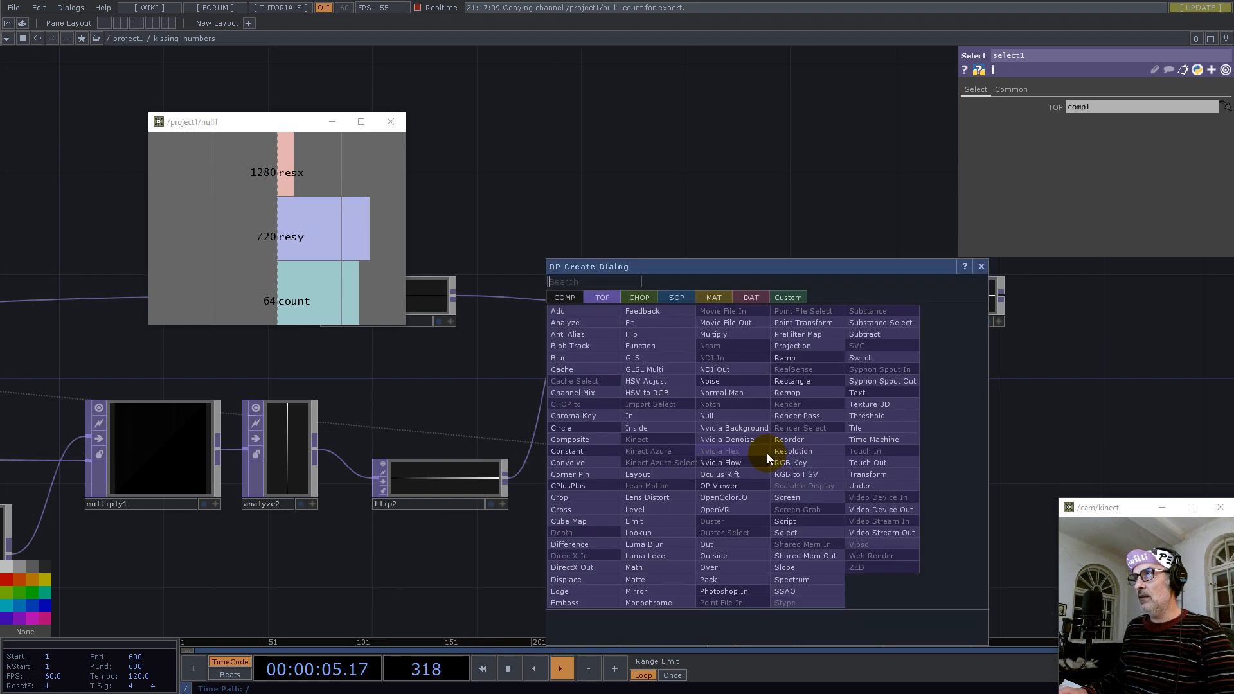
text(out)
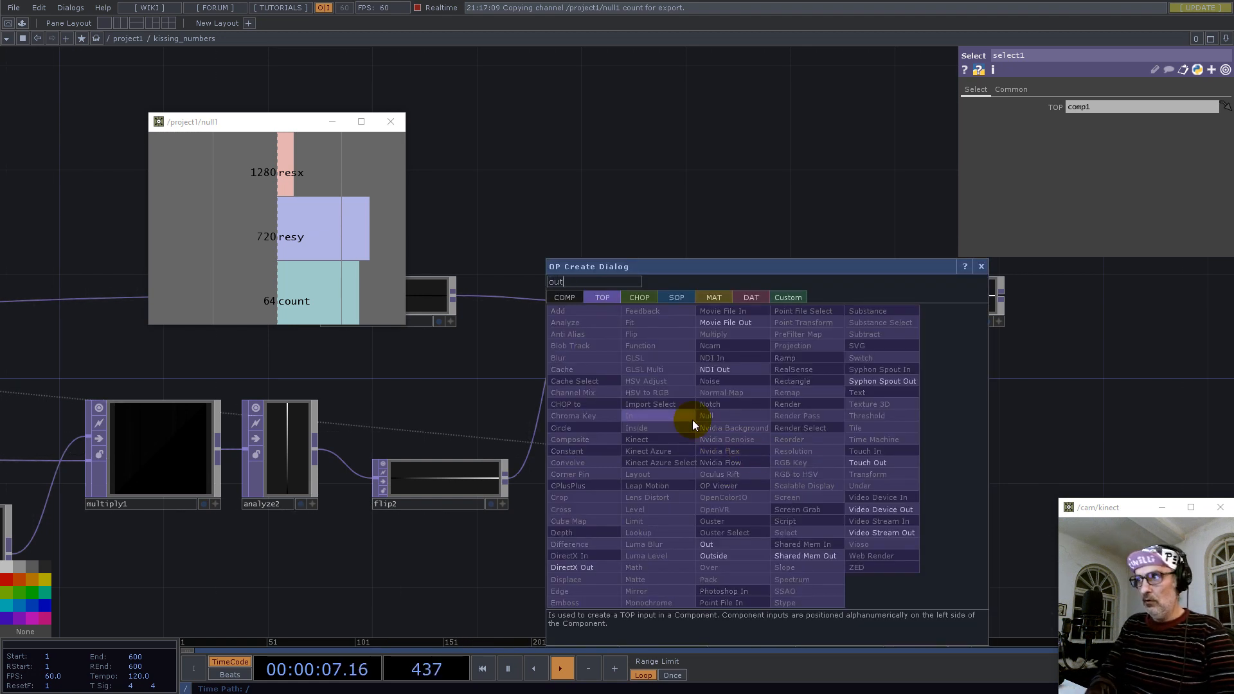
click(712, 545)
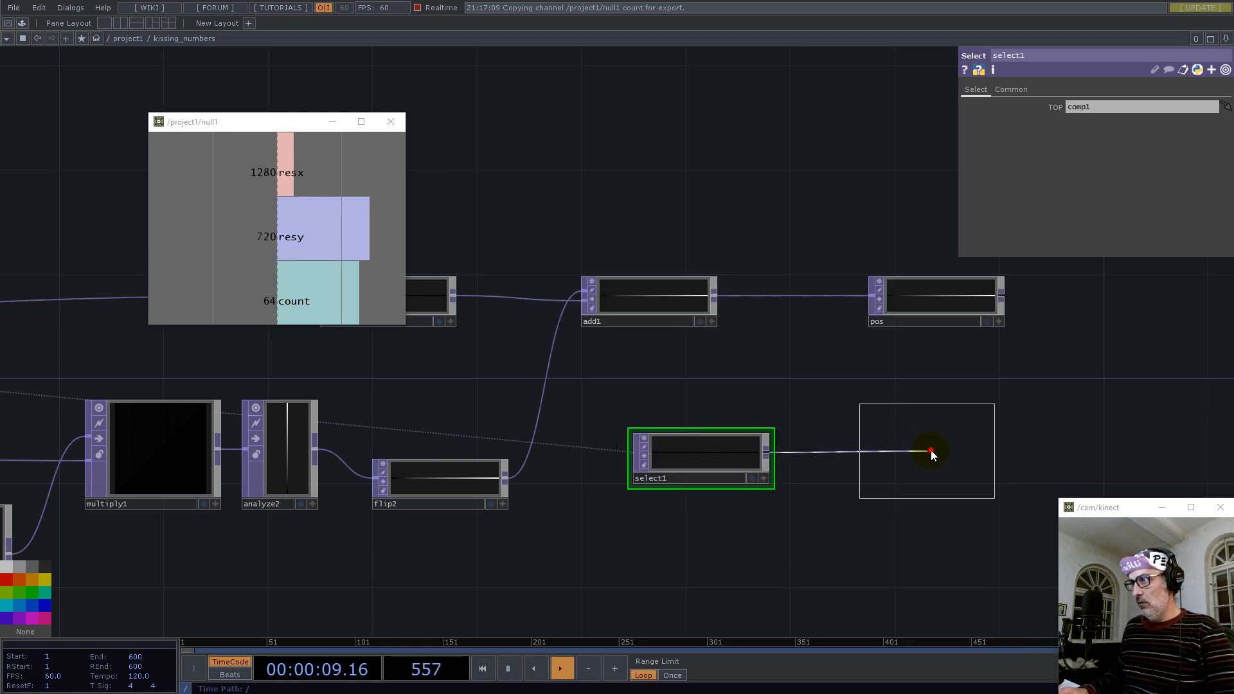
click(931, 450)
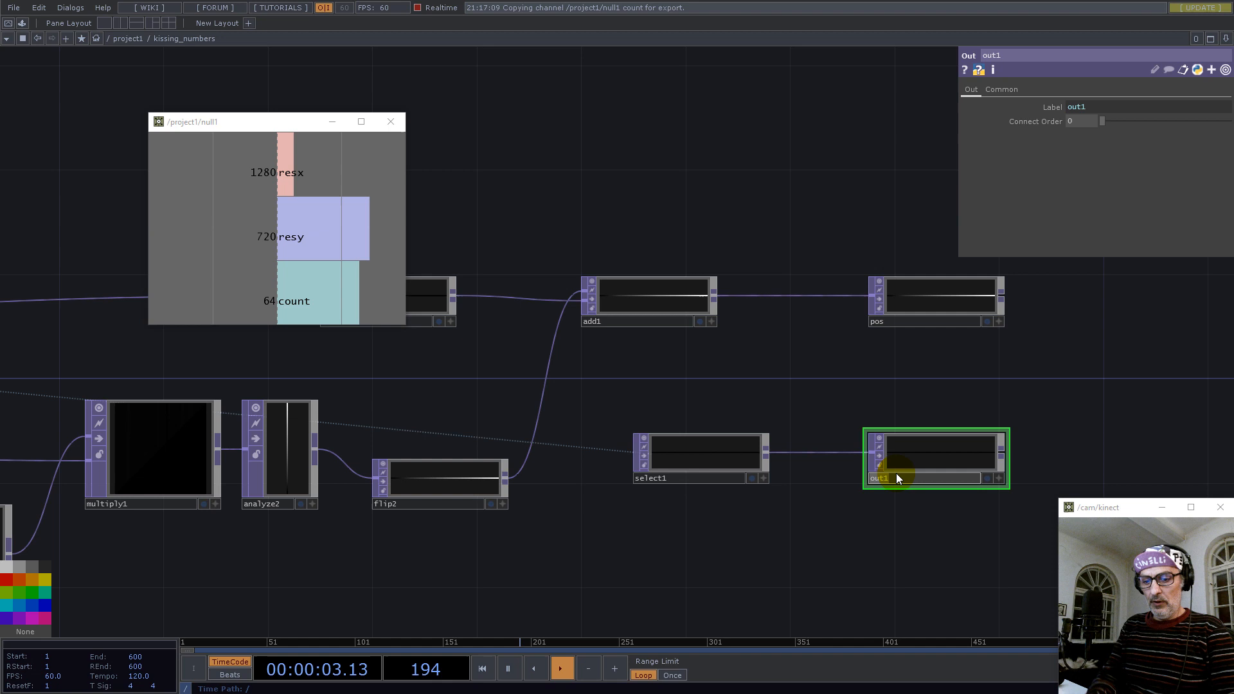
text(e)
key(Return)
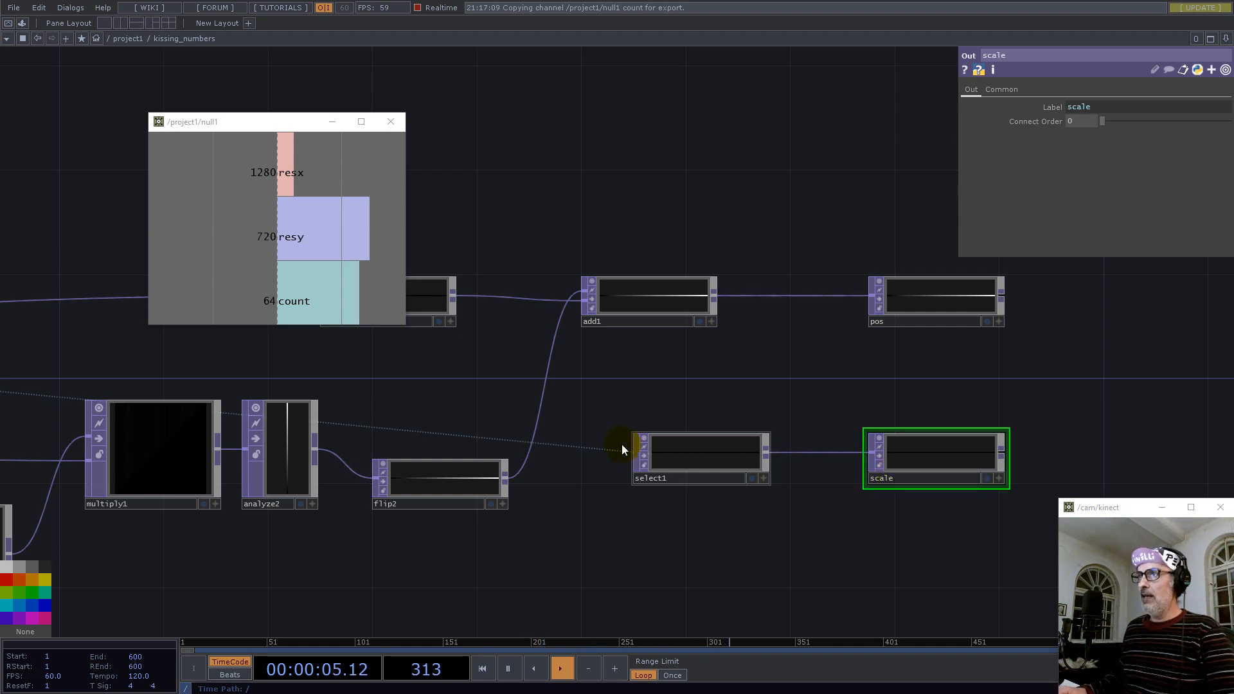
Select all operators between in1 and the pos and scale outputs and set their input and viewer smoothness to Nearest Pixel
scroll(656, 434, down, 5)
scroll(719, 418, down, 2)
drag(646, 515, 839, 465)
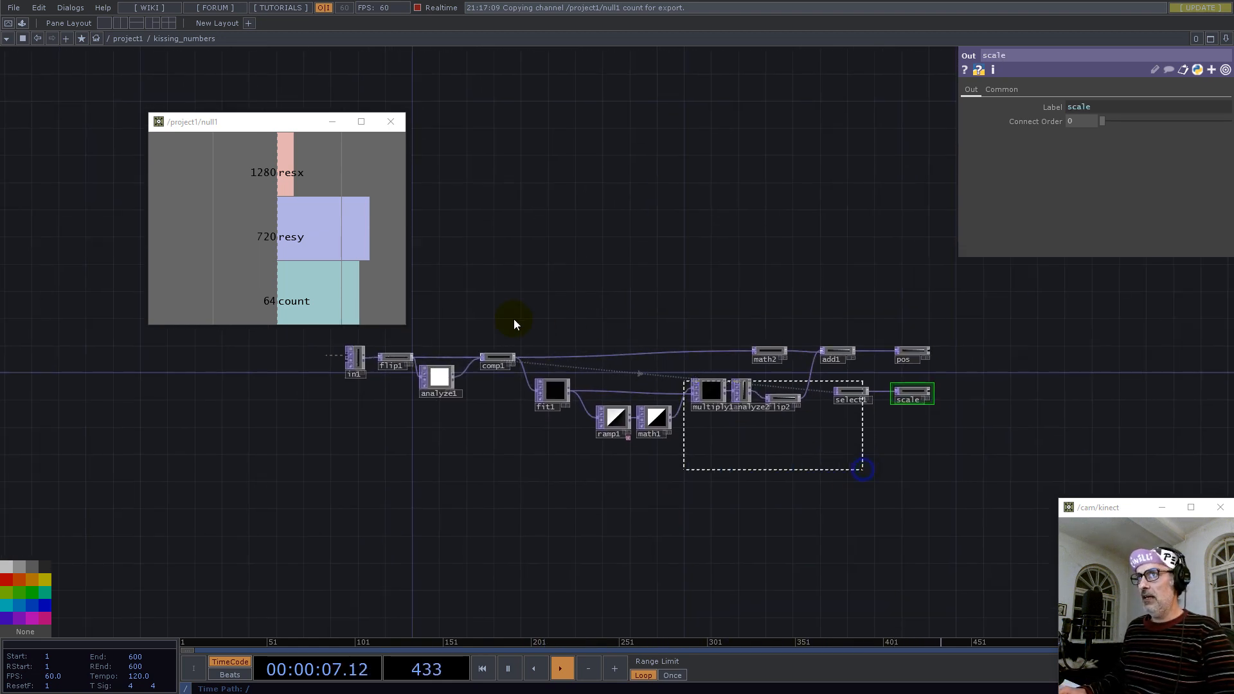
right_drag(376, 290, 376, 288)
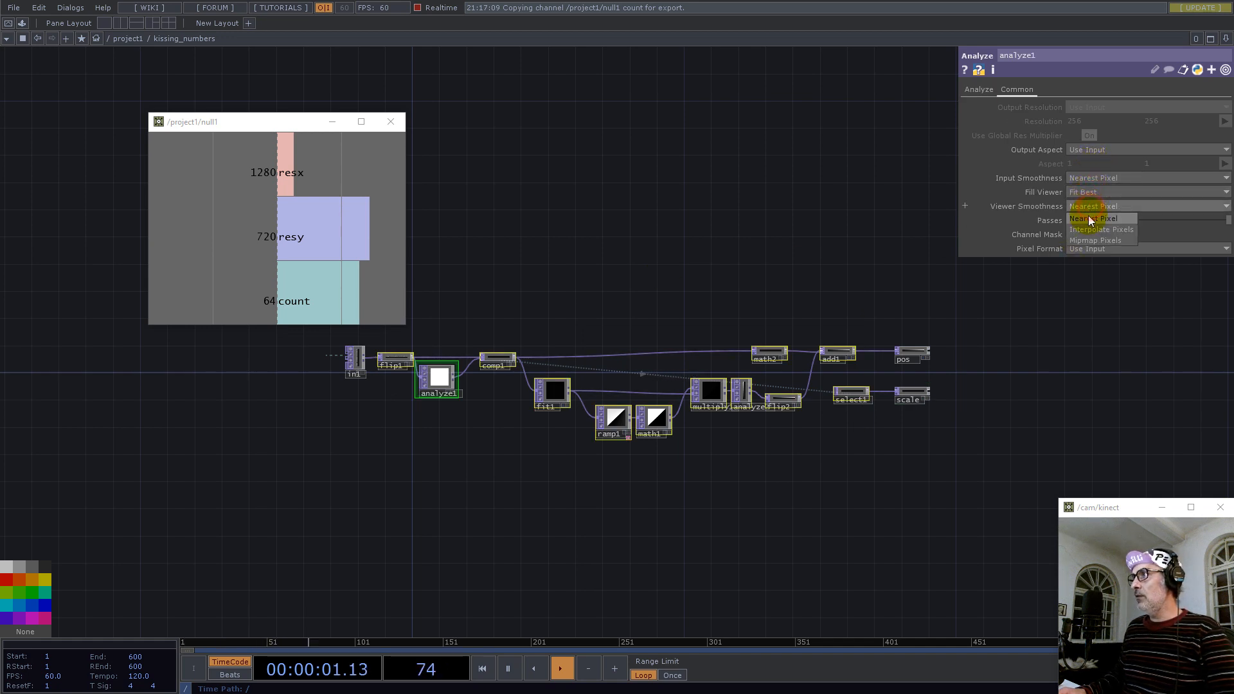
scroll(643, 395, down, 6)
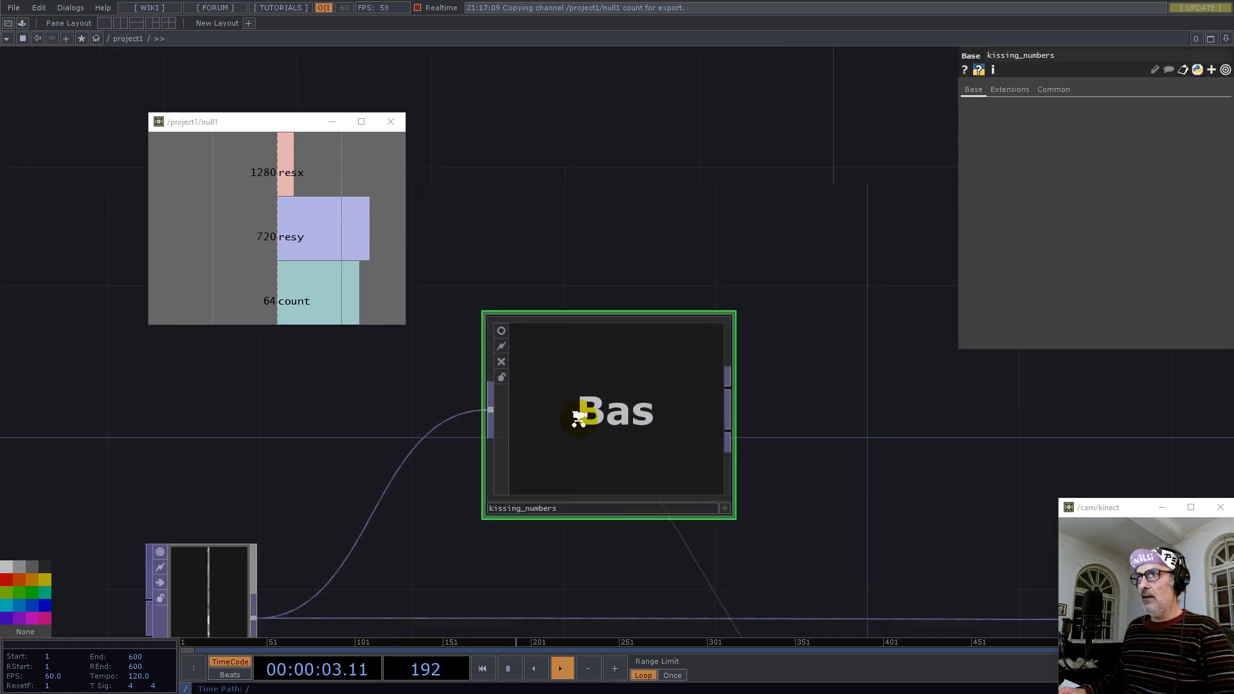
In the parent project network, connect the first output of kissing_numbers to reorder1 and its second output to scale
scroll(605, 406, down, 3)
drag(738, 383, 546, 376)
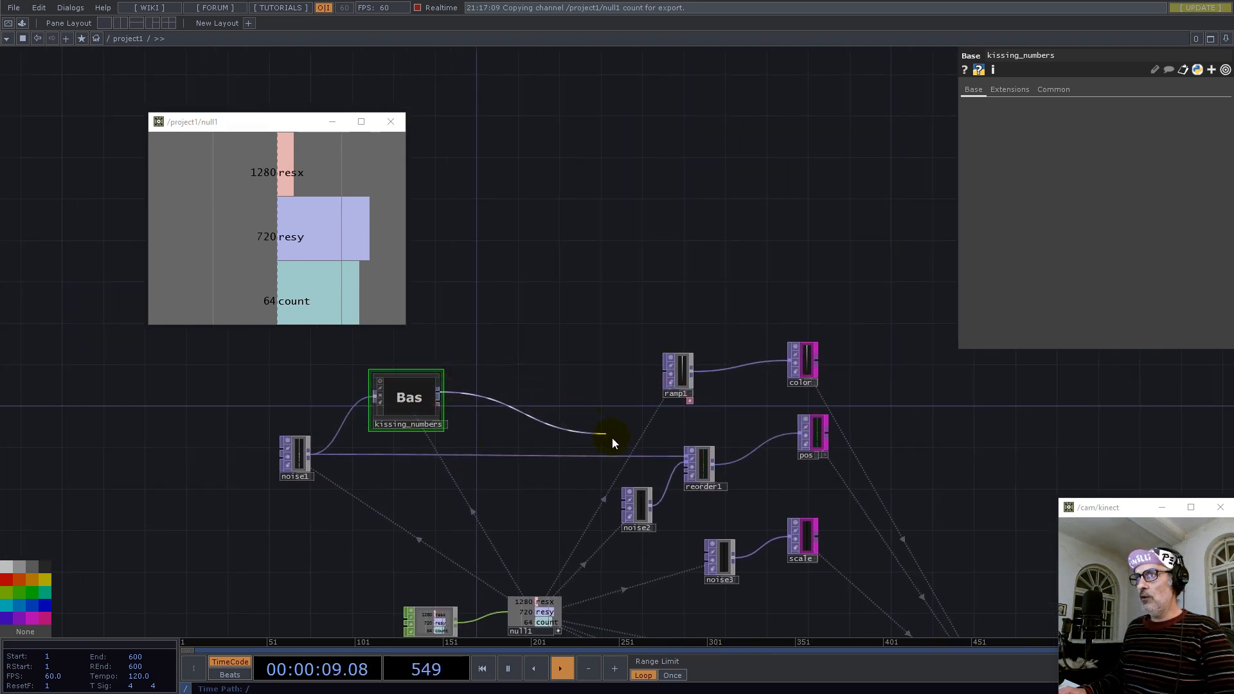
click(618, 456)
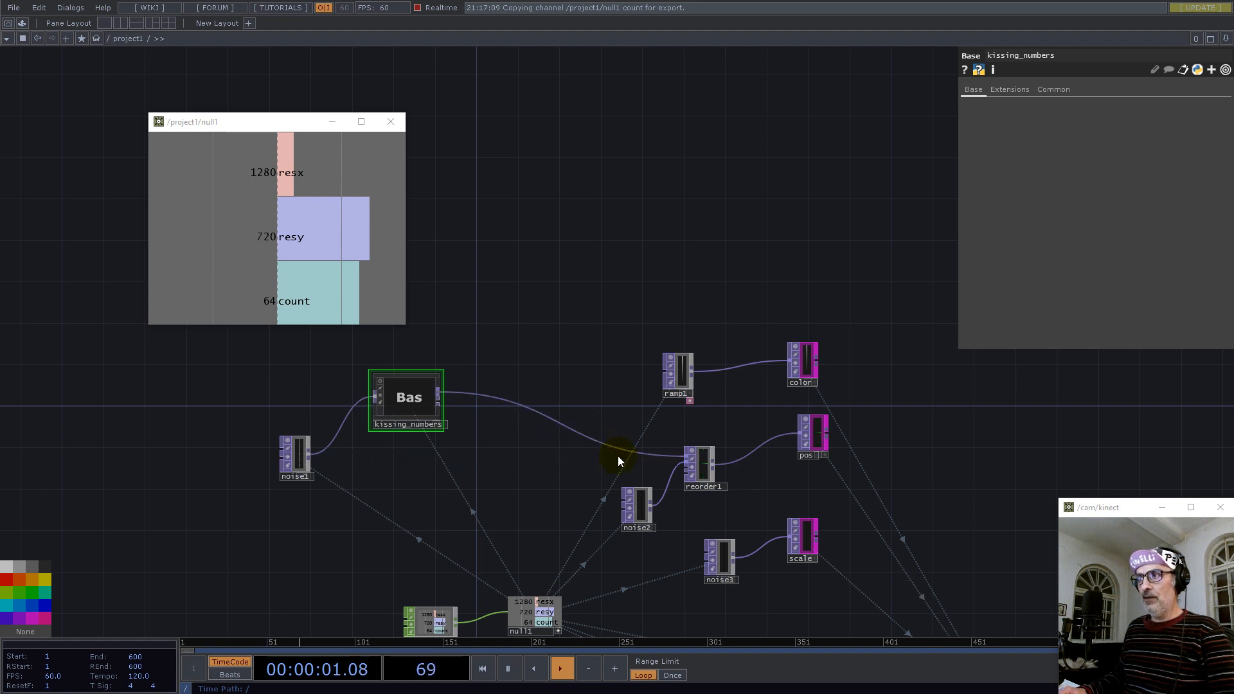
click(439, 402)
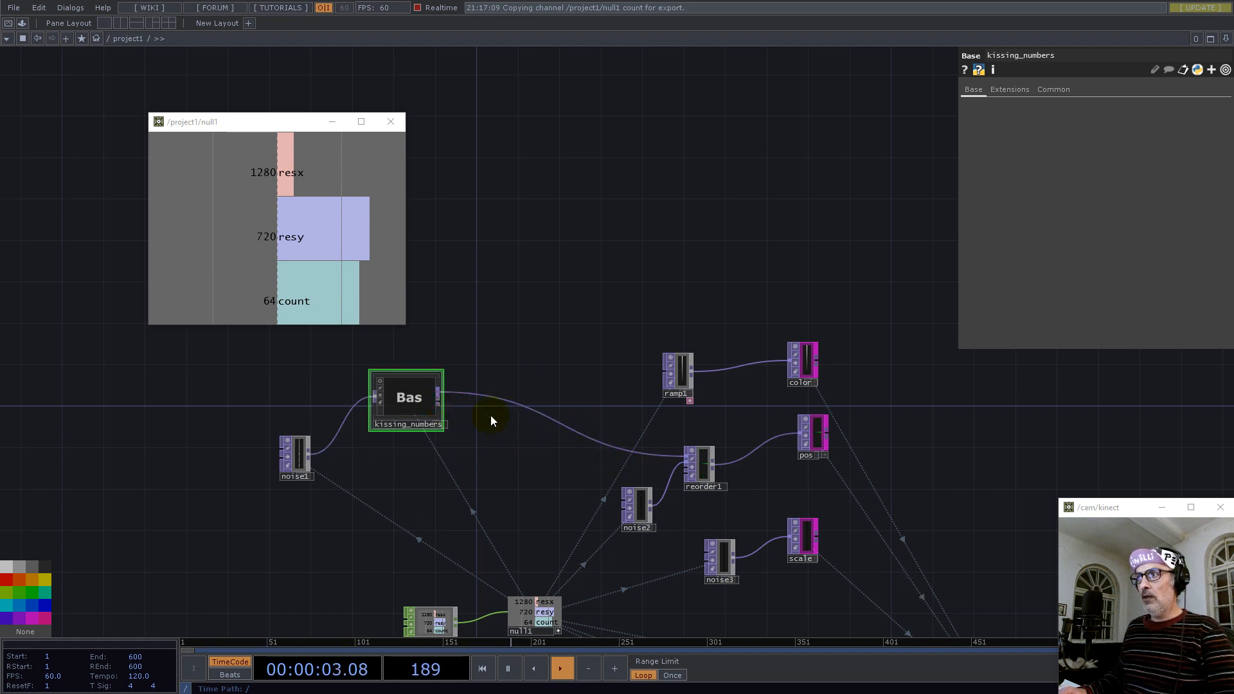
click(778, 542)
Display the final operator as the network background and close the floating null1 viewer
drag(424, 373, 405, 368)
scroll(397, 366, down, 6)
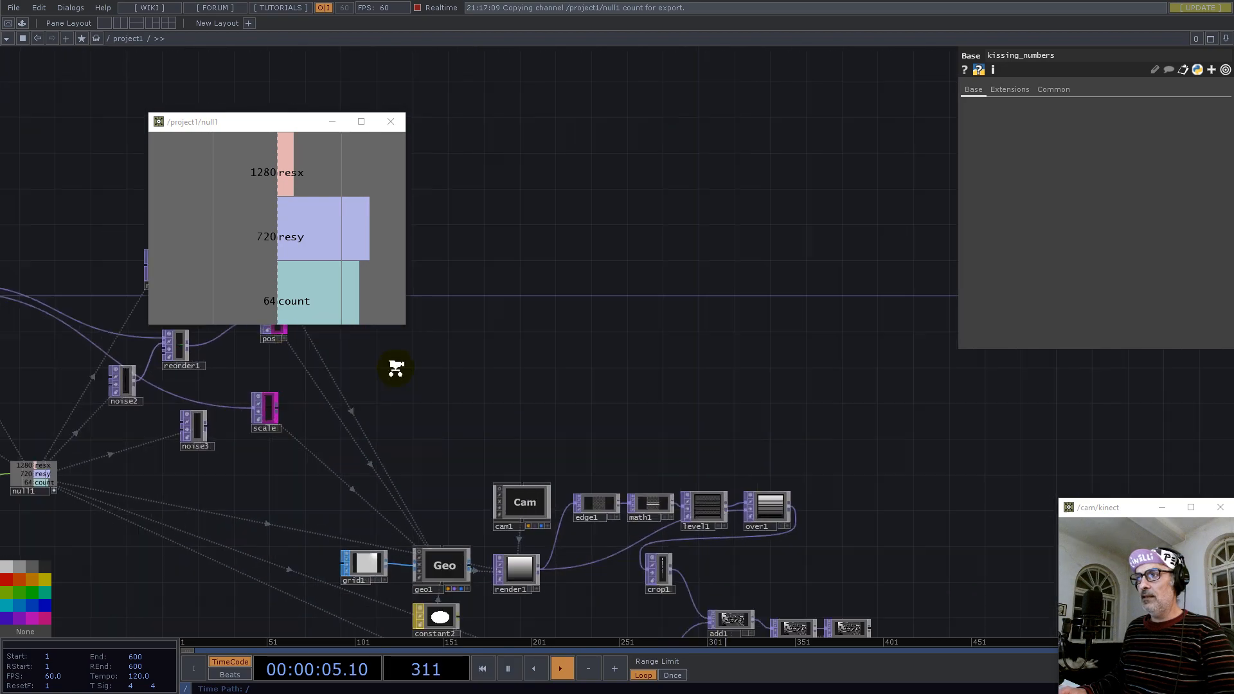
drag(807, 548, 648, 365)
scroll(641, 487, up, 1)
scroll(642, 486, up, 3)
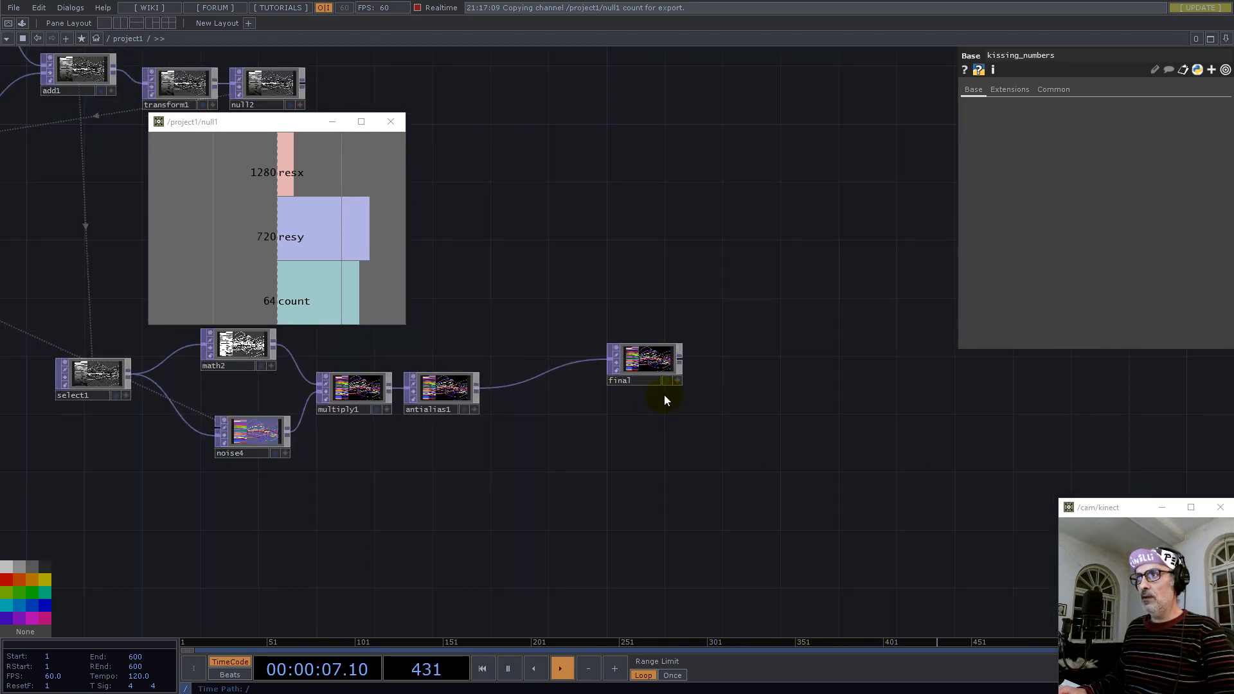
click(665, 383)
scroll(747, 503, down, 6)
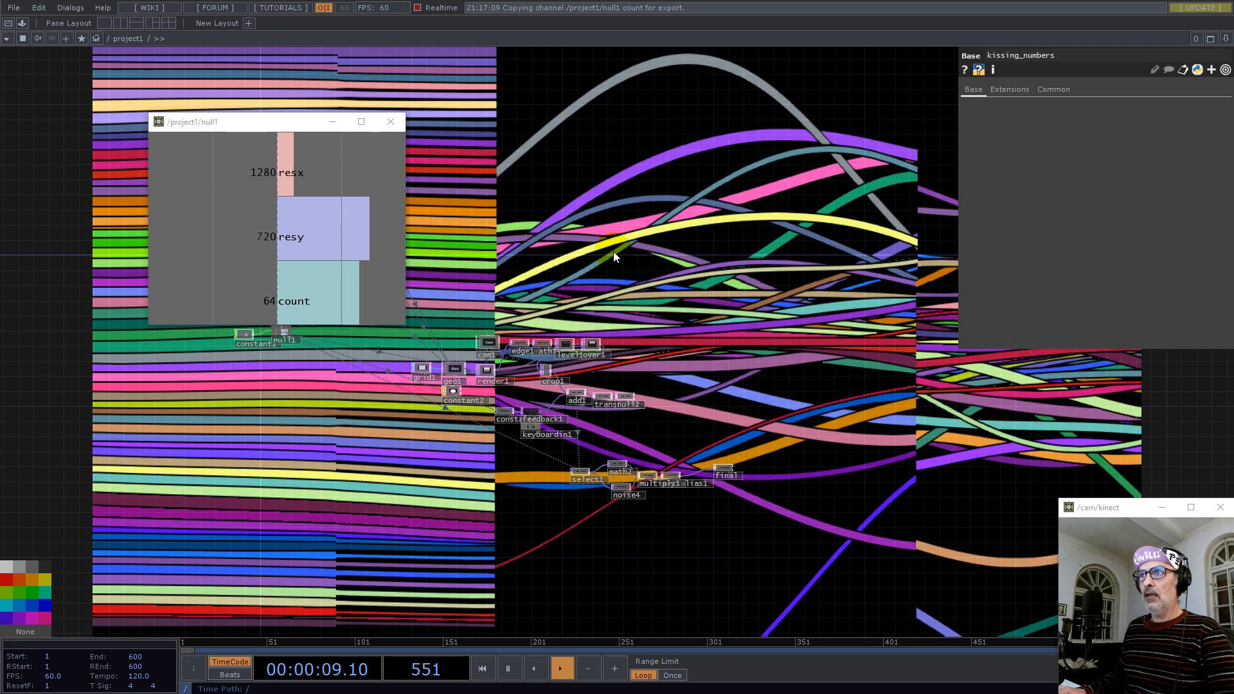
click(395, 121)
Set the count channel of constant1 to 32
drag(448, 235, 739, 372)
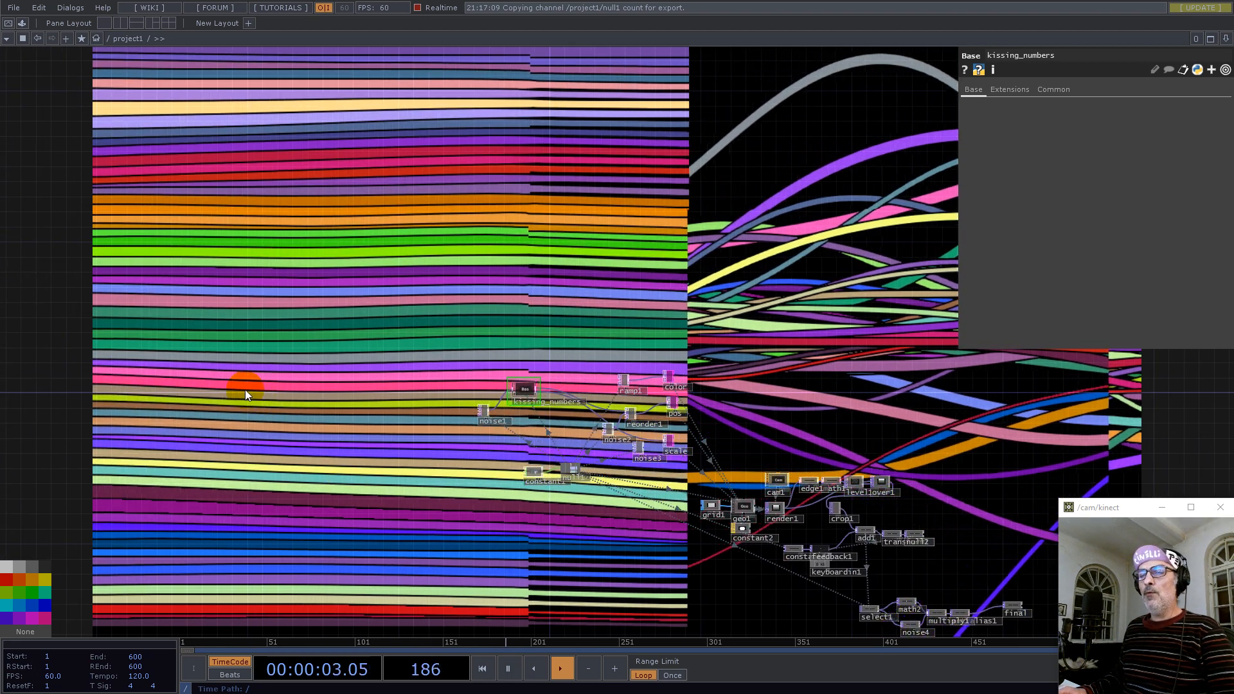
scroll(437, 423, up, 6)
drag(760, 382, 311, 487)
scroll(311, 486, down, 2)
drag(216, 487, 215, 432)
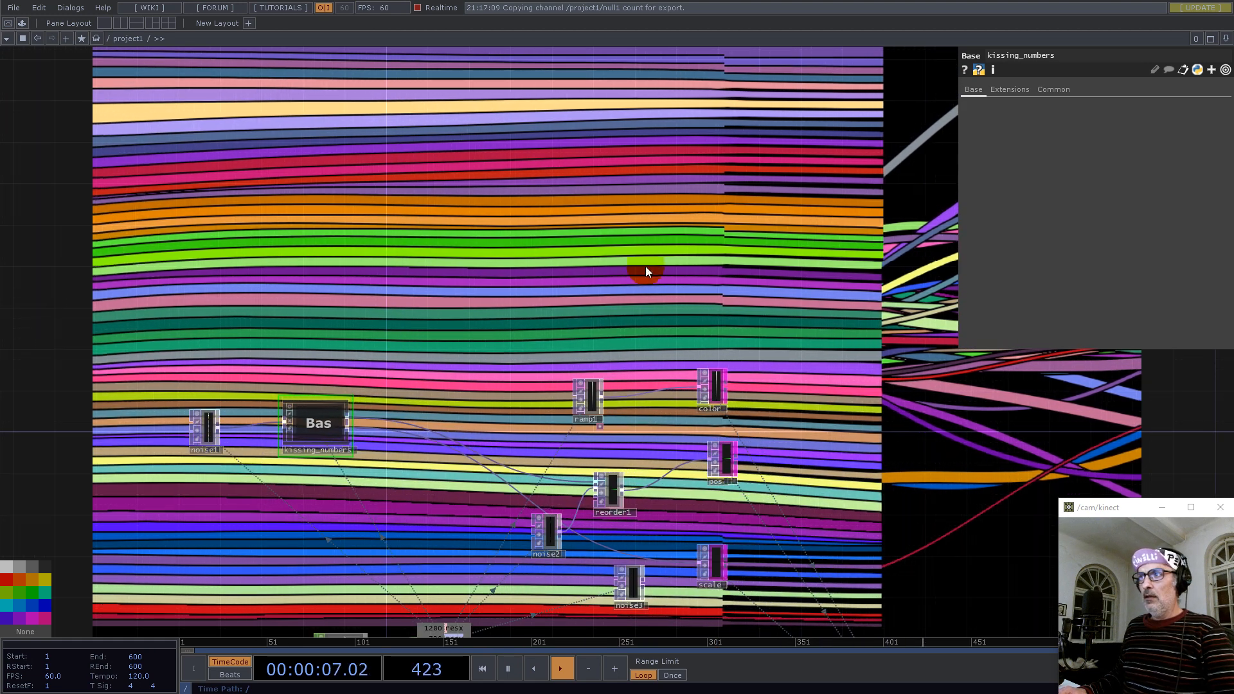
drag(656, 261, 443, 222)
scroll(410, 373, down, 3)
click(264, 493)
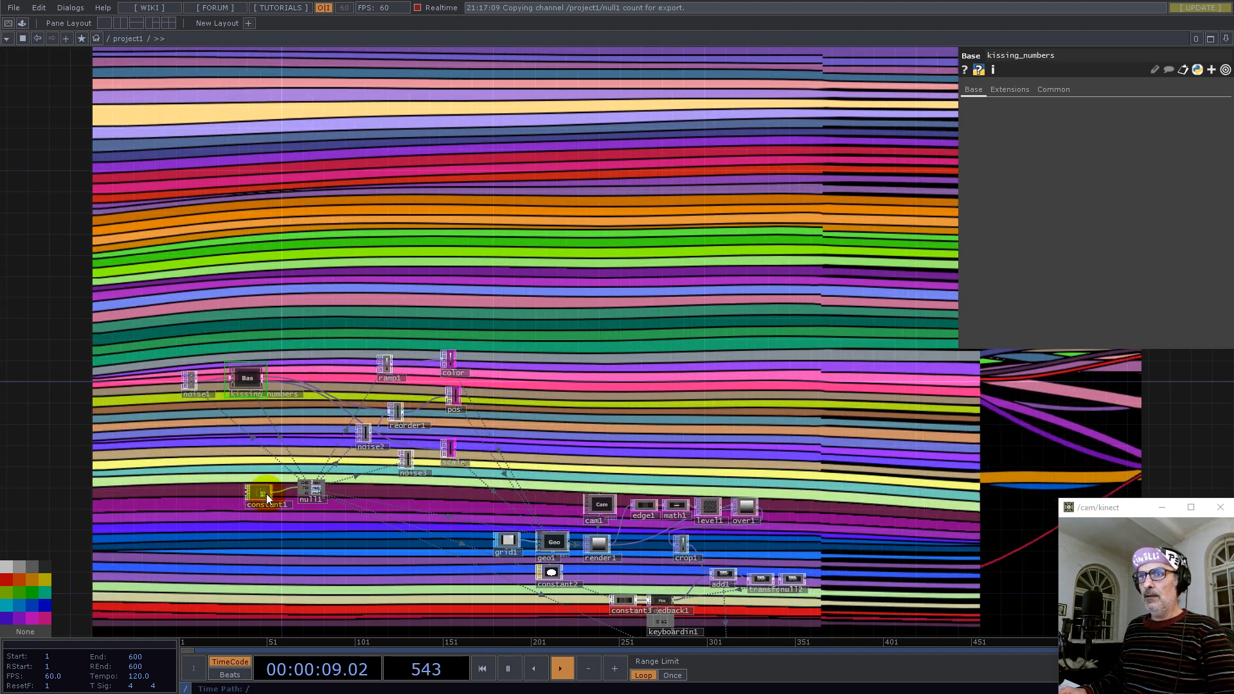
drag(1159, 135, 1115, 133)
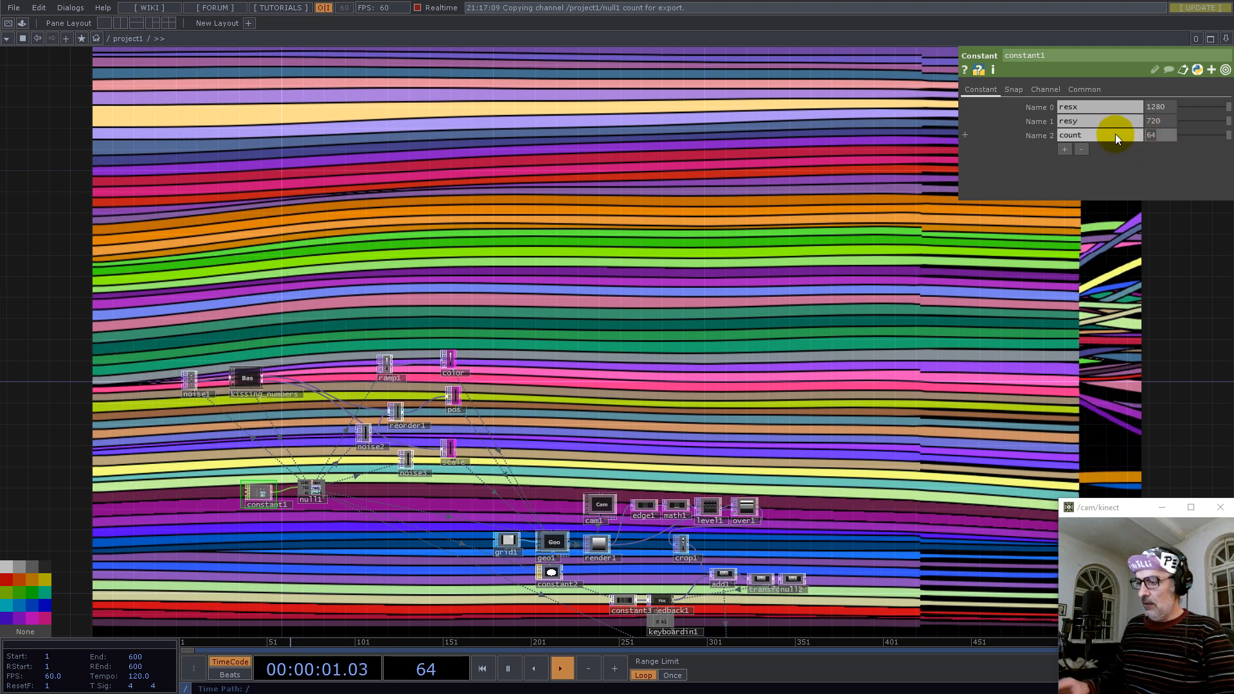
text(32)
key(Return)
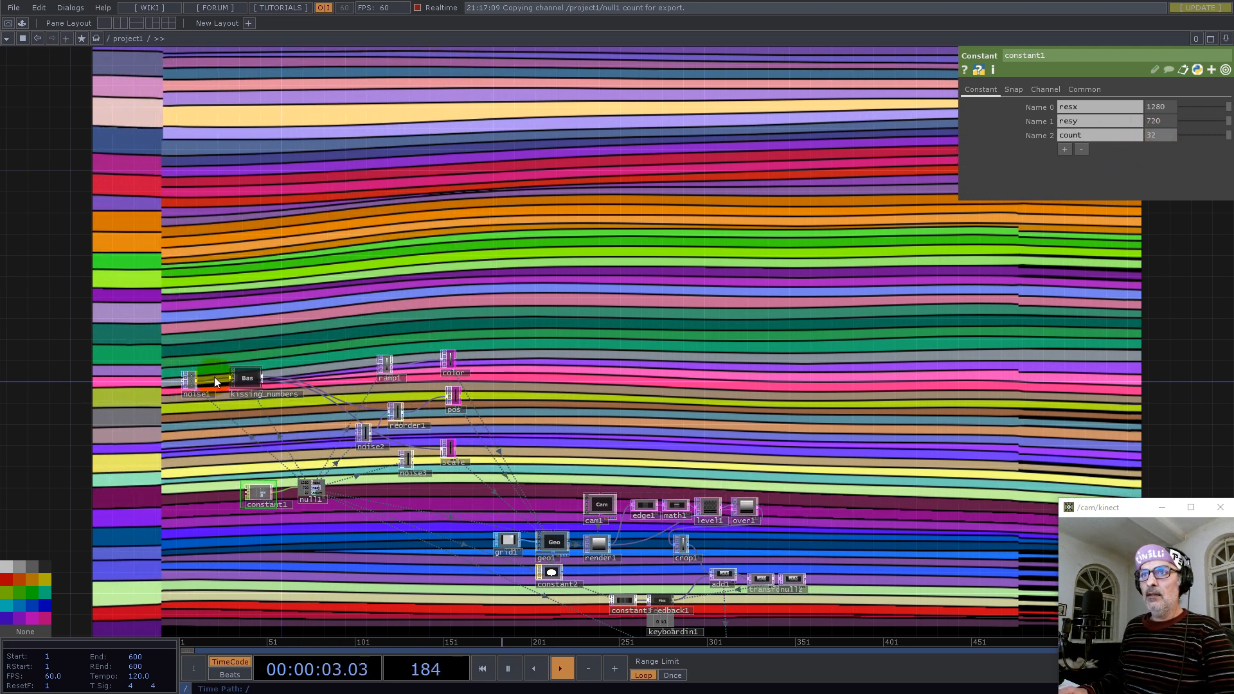
Set the harmonic gain of noise1 to 1 and its period to 1
click(191, 378)
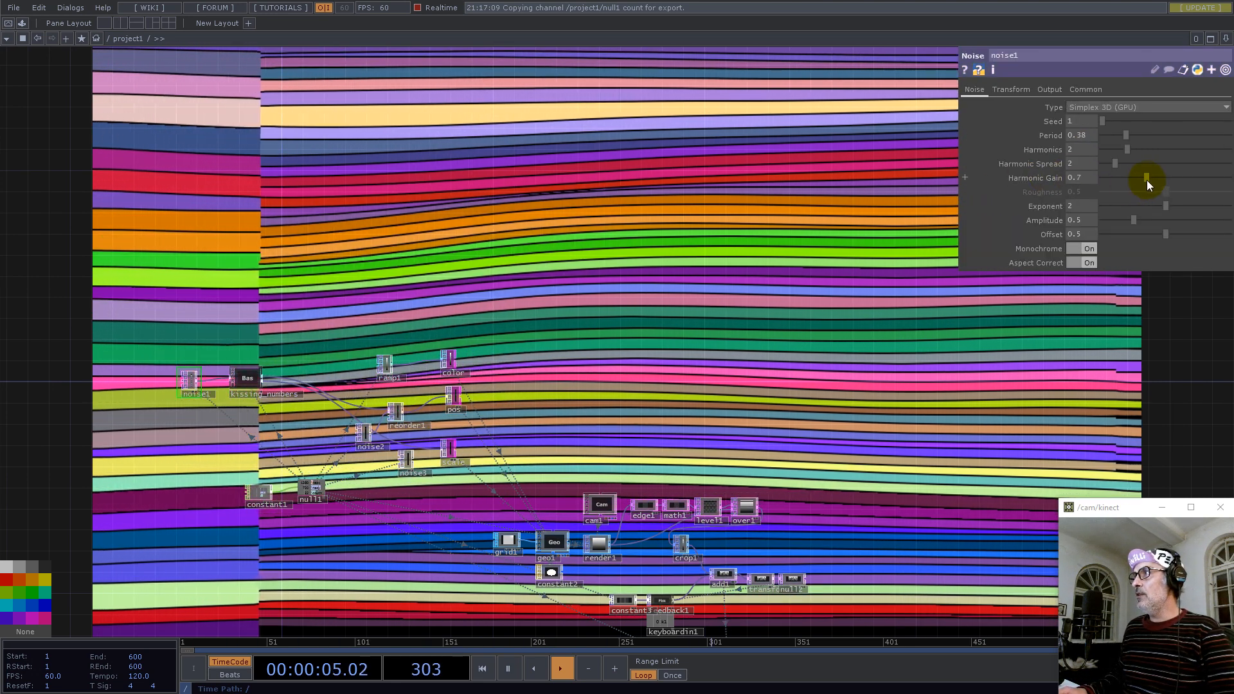
drag(1145, 177, 1227, 177)
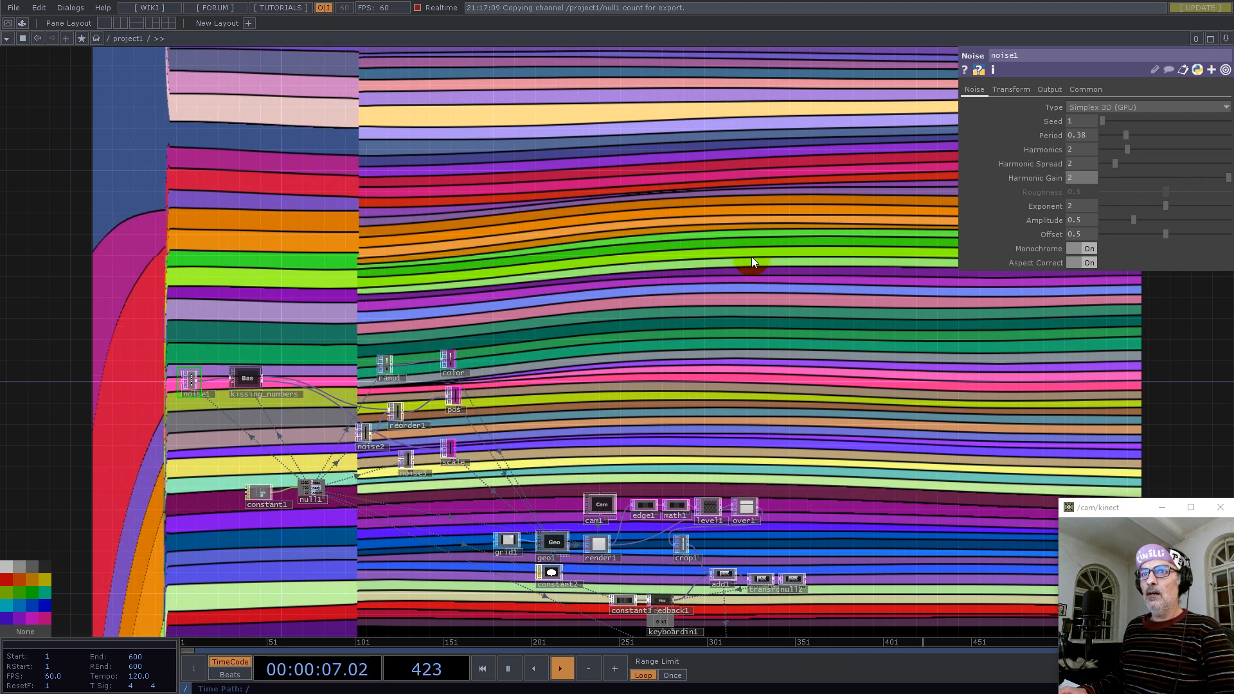
drag(1086, 177, 992, 177)
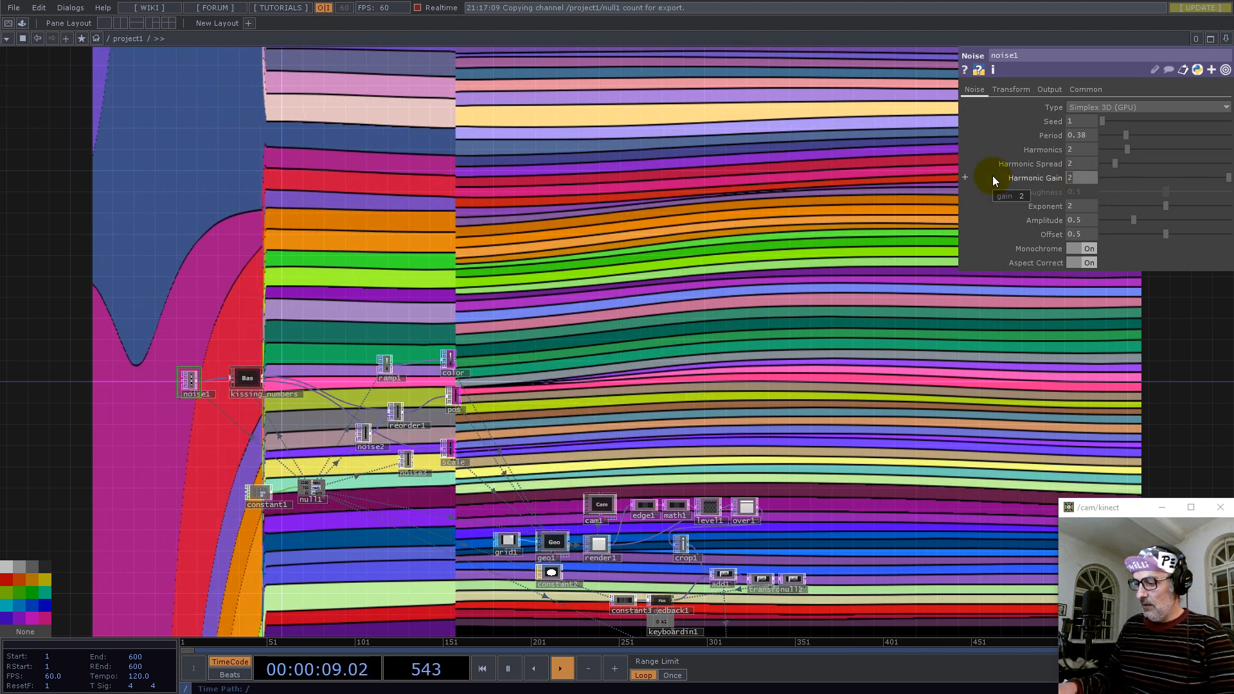
drag(1125, 135, 1031, 132)
text(1)
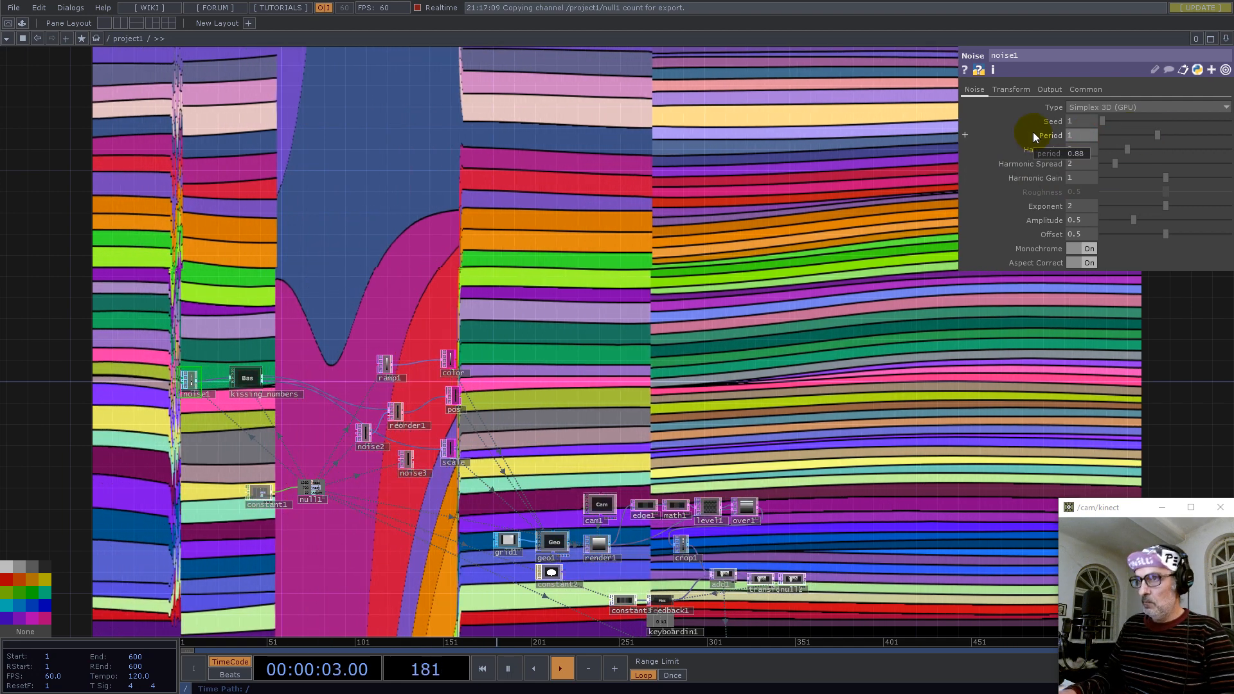
key(Return)
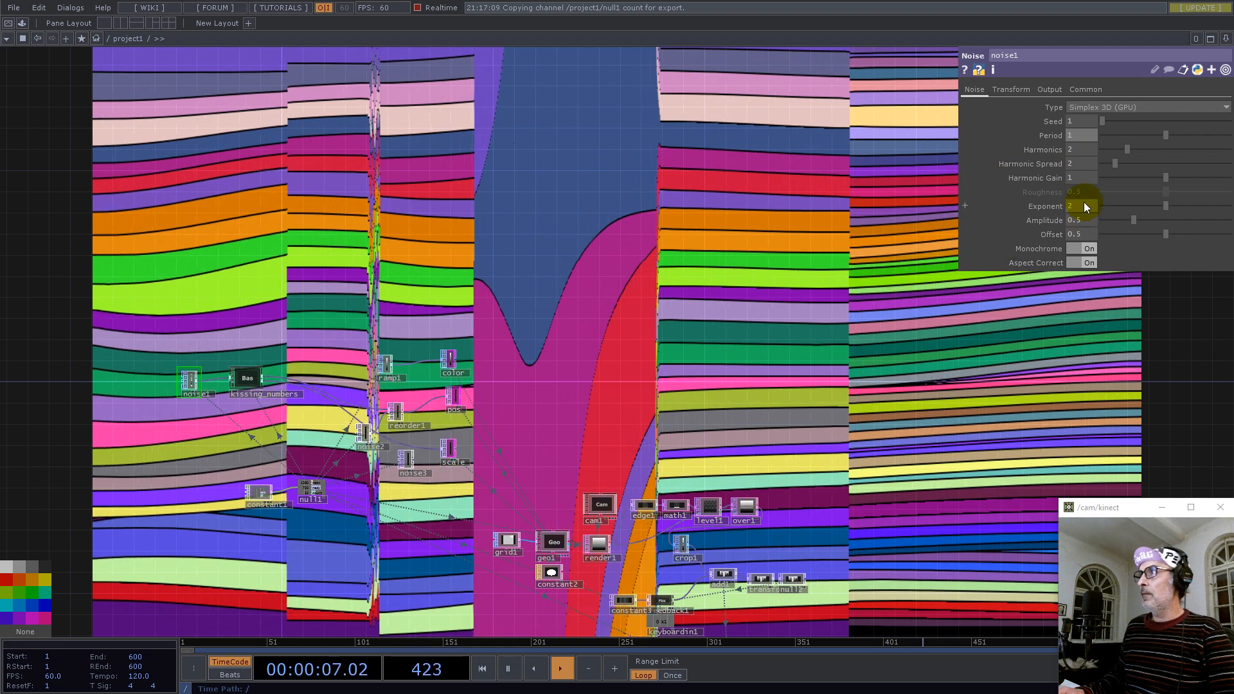
Set the exponent of noise1 to 1.625
drag(1082, 203, 989, 201)
text(1.625)
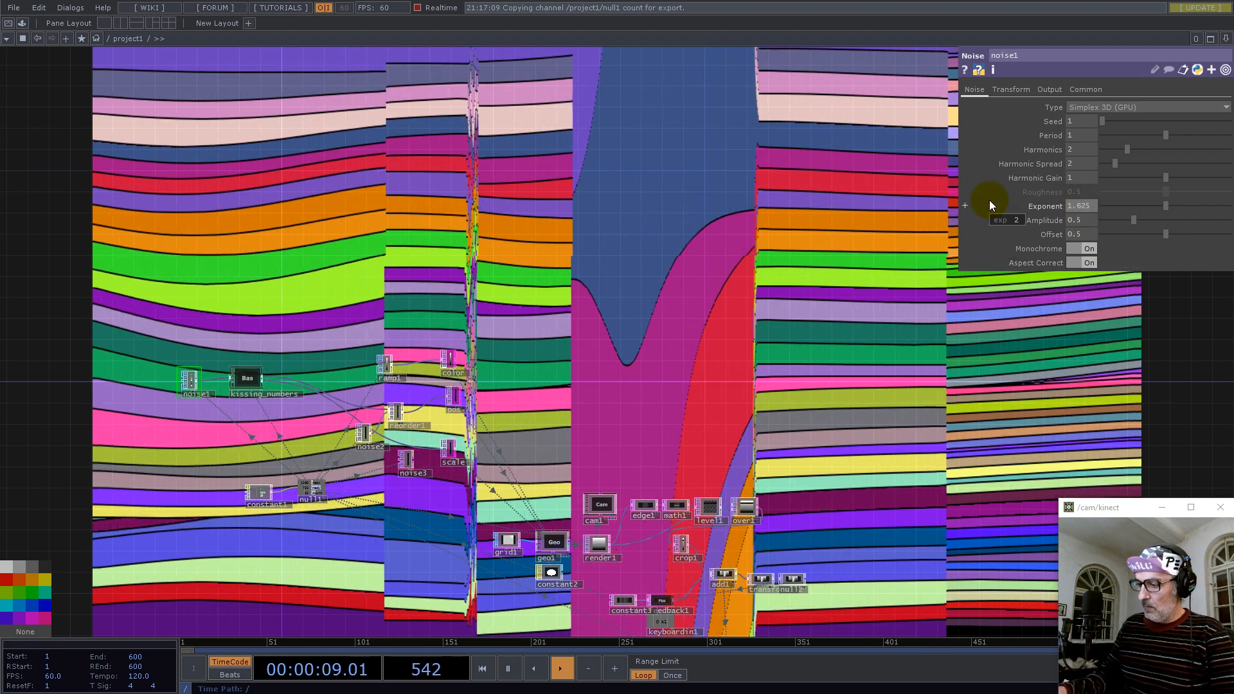
key(Return)
Recolour the strands by setting the seed of noise4 to 5583 and its period to 0.86
scroll(758, 357, down, 5)
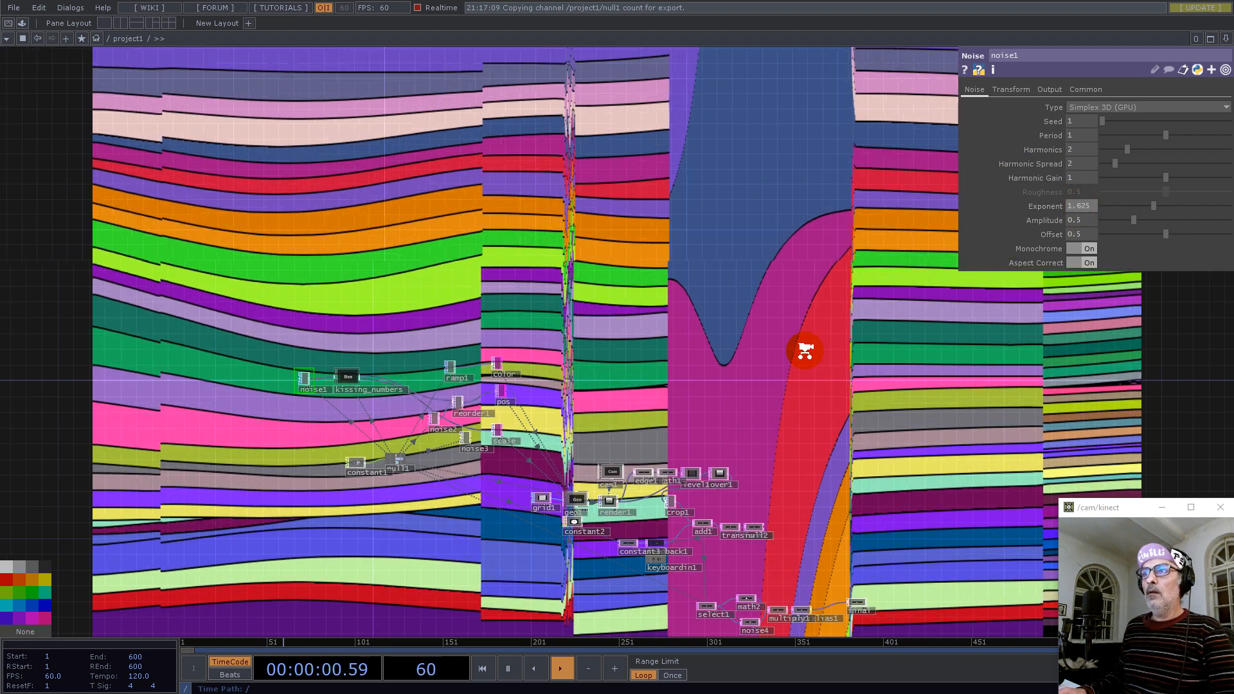
drag(394, 275, 253, 217)
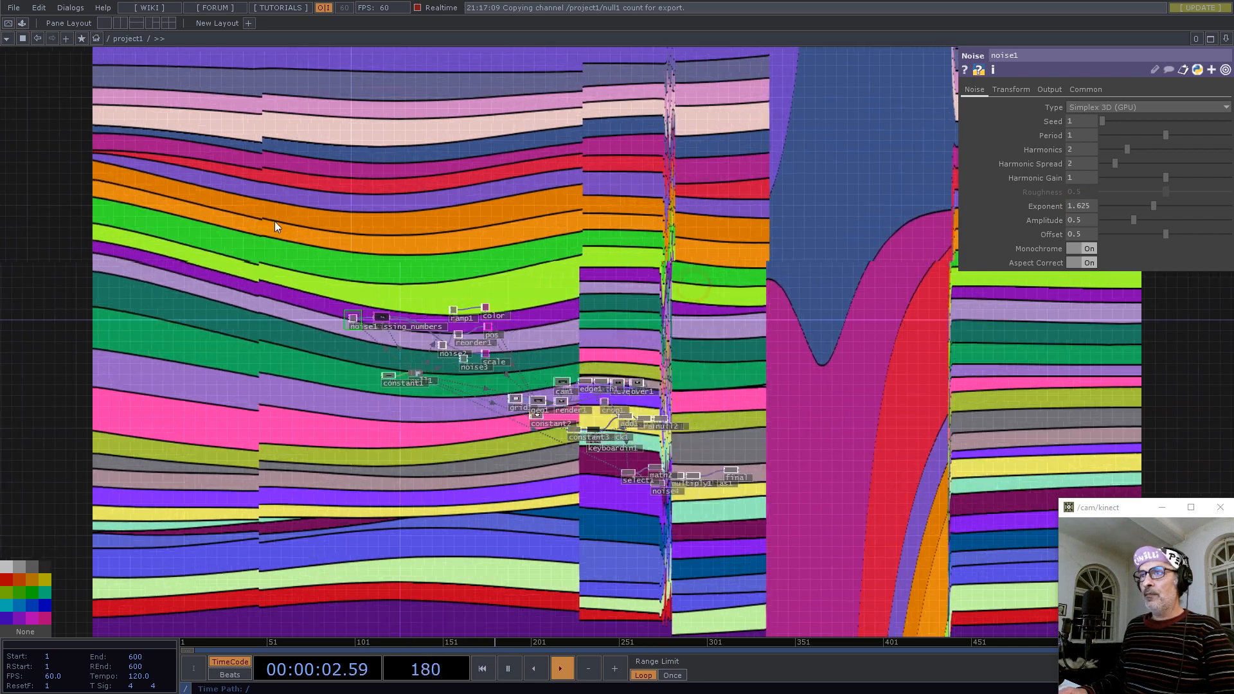
scroll(254, 218, down, 1)
middle_drag(342, 275, 270, 395)
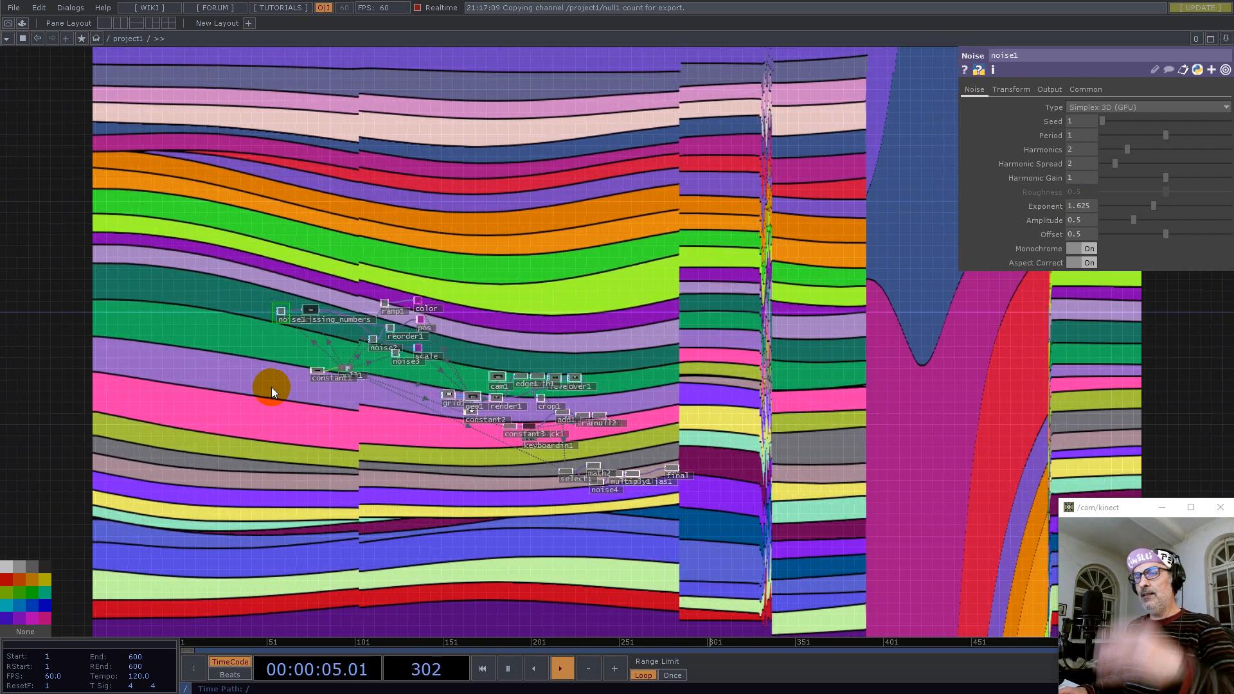
scroll(661, 495, up, 6)
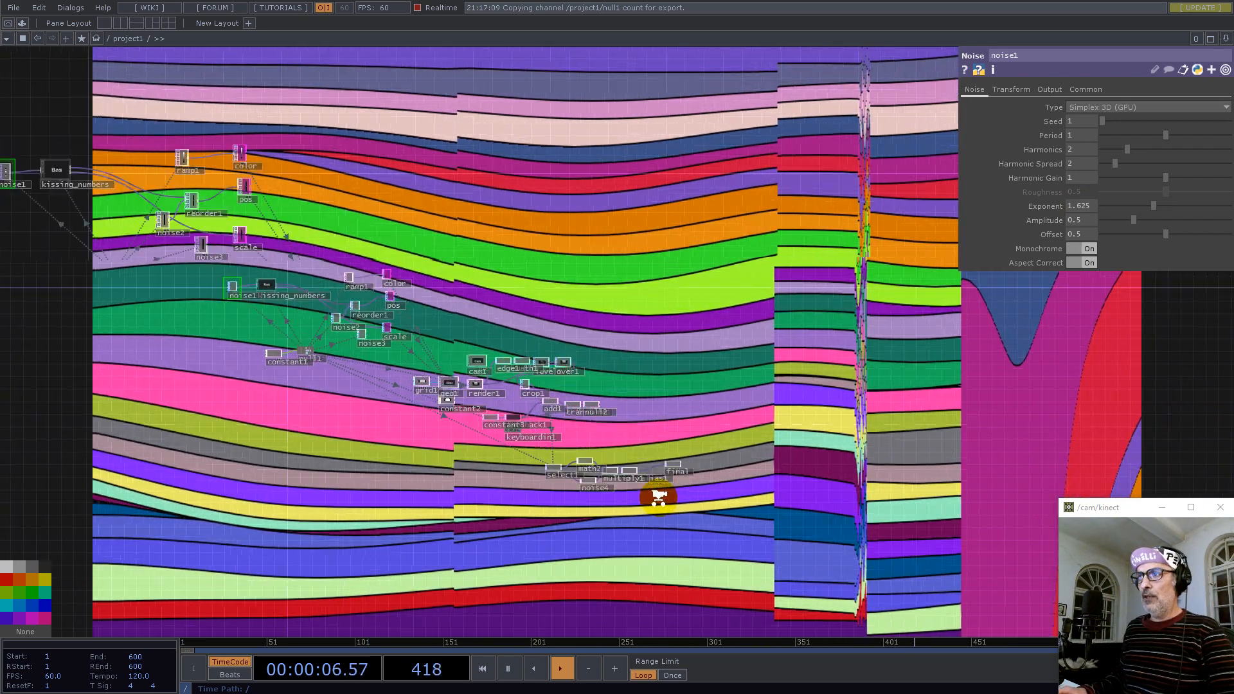
click(414, 429)
scroll(414, 430, up, 5)
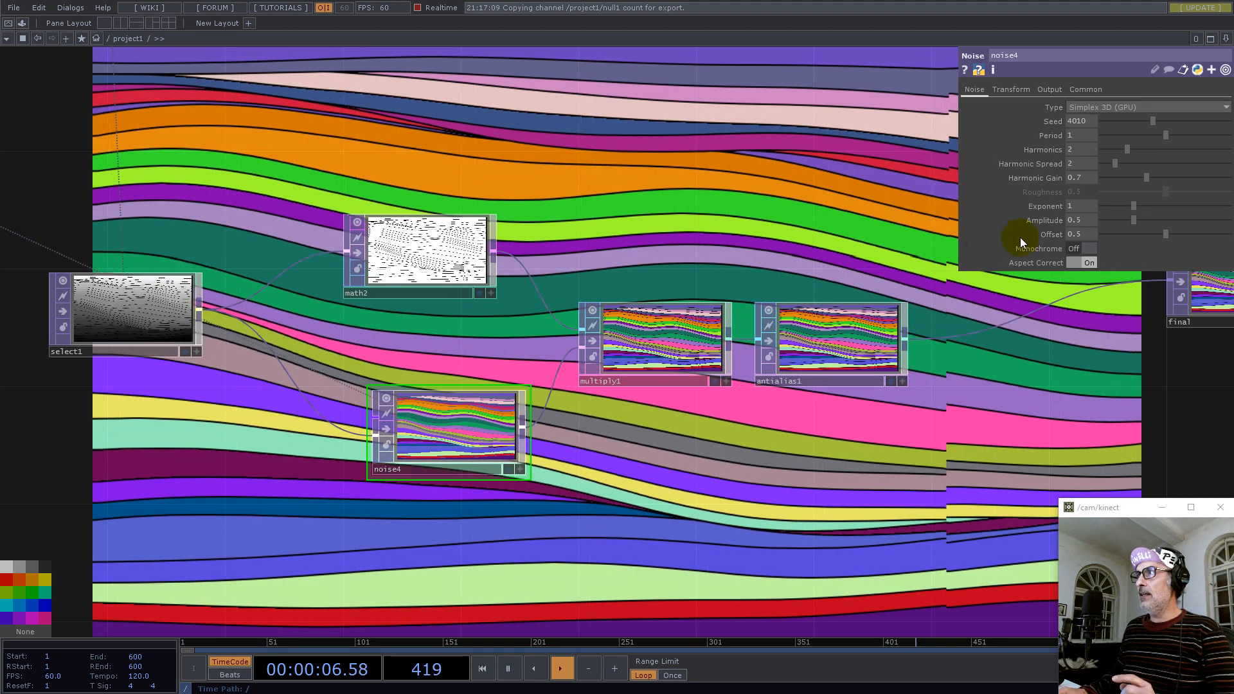
drag(1154, 121, 1232, 135)
click(1010, 89)
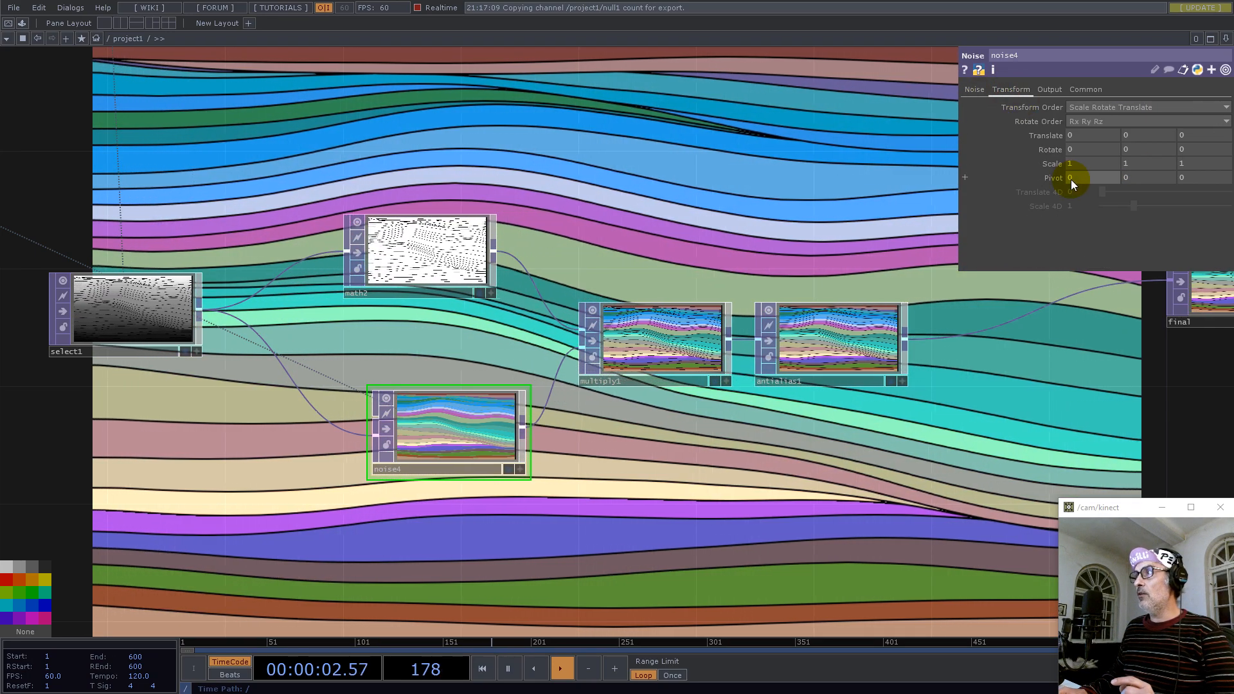
drag(1047, 163, 1044, 145)
click(974, 89)
drag(1213, 135, 1170, 124)
scroll(407, 327, down, 5)
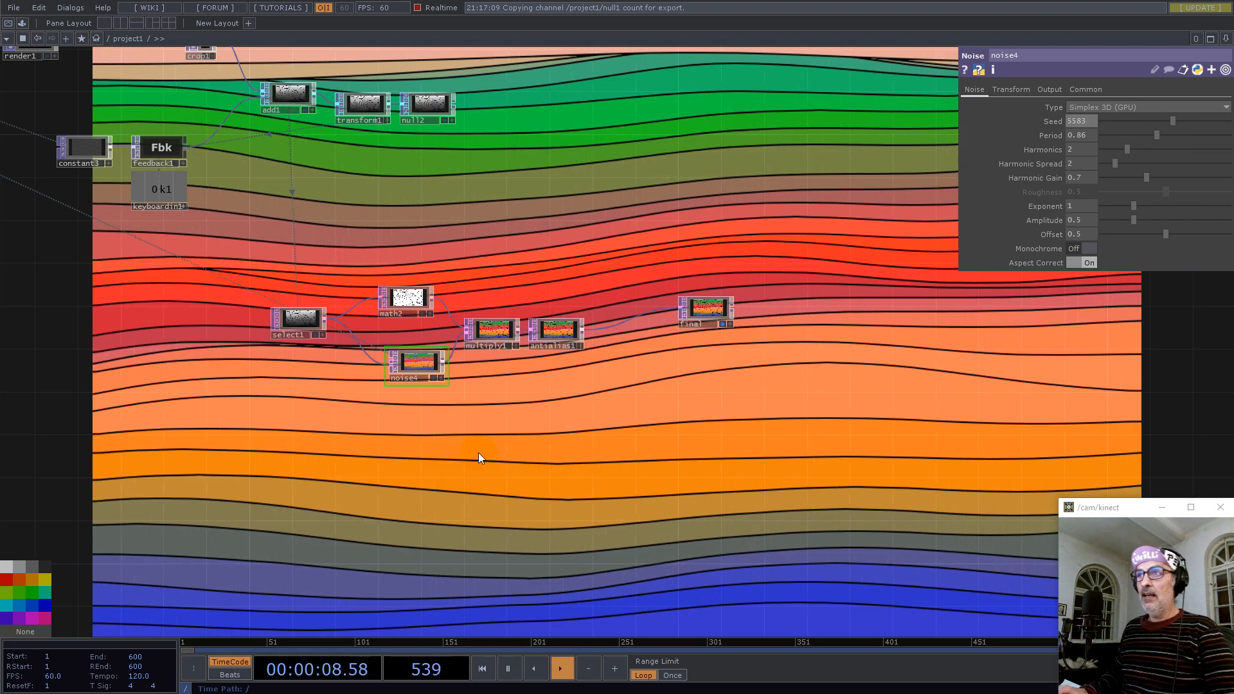
scroll(584, 390, down, 3)
drag(604, 237, 711, 432)
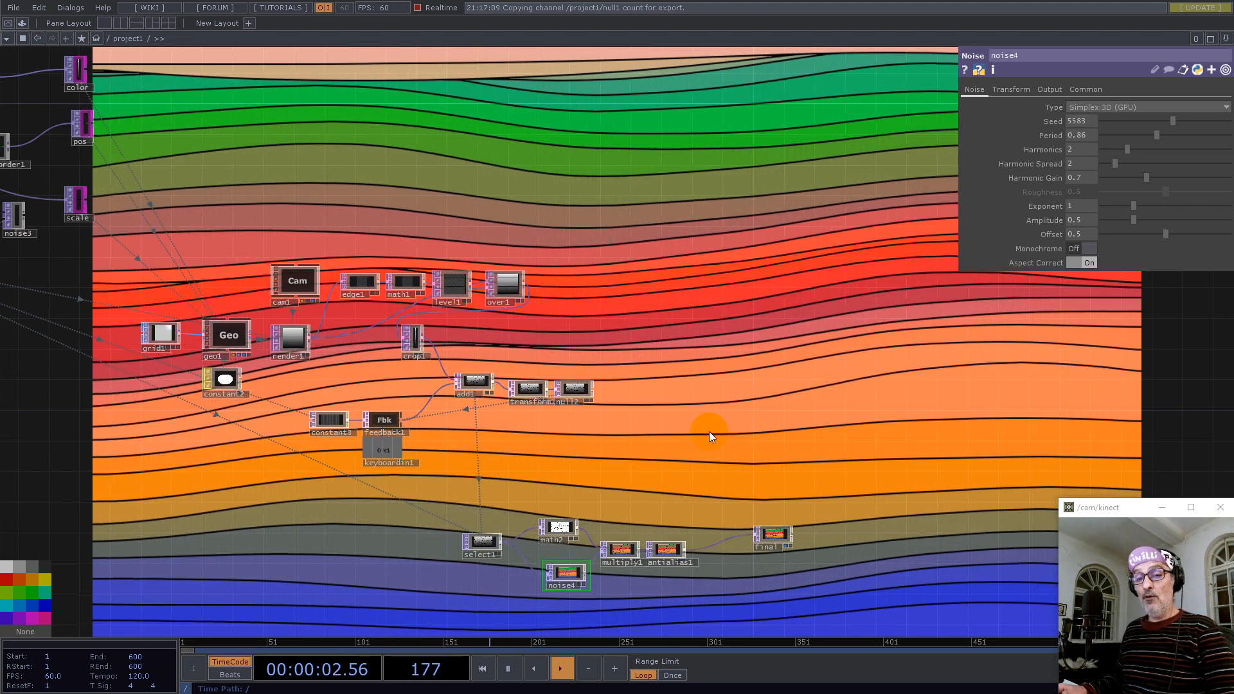
scroll(726, 395, down, 5)
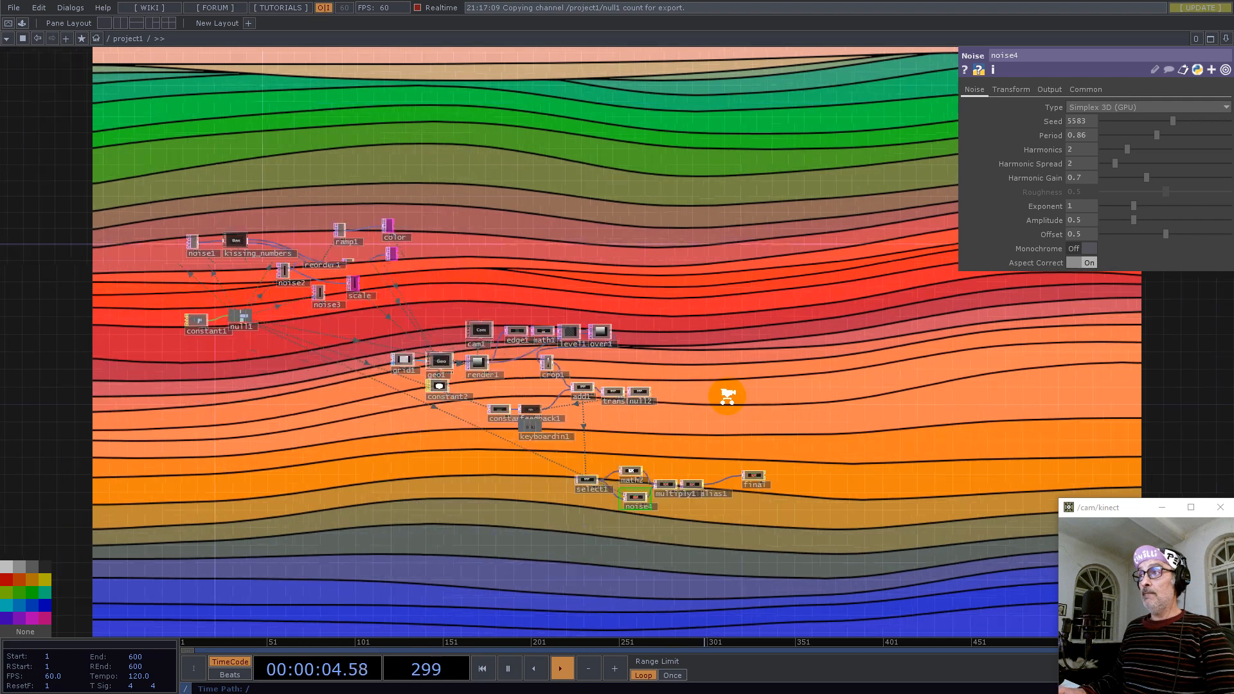